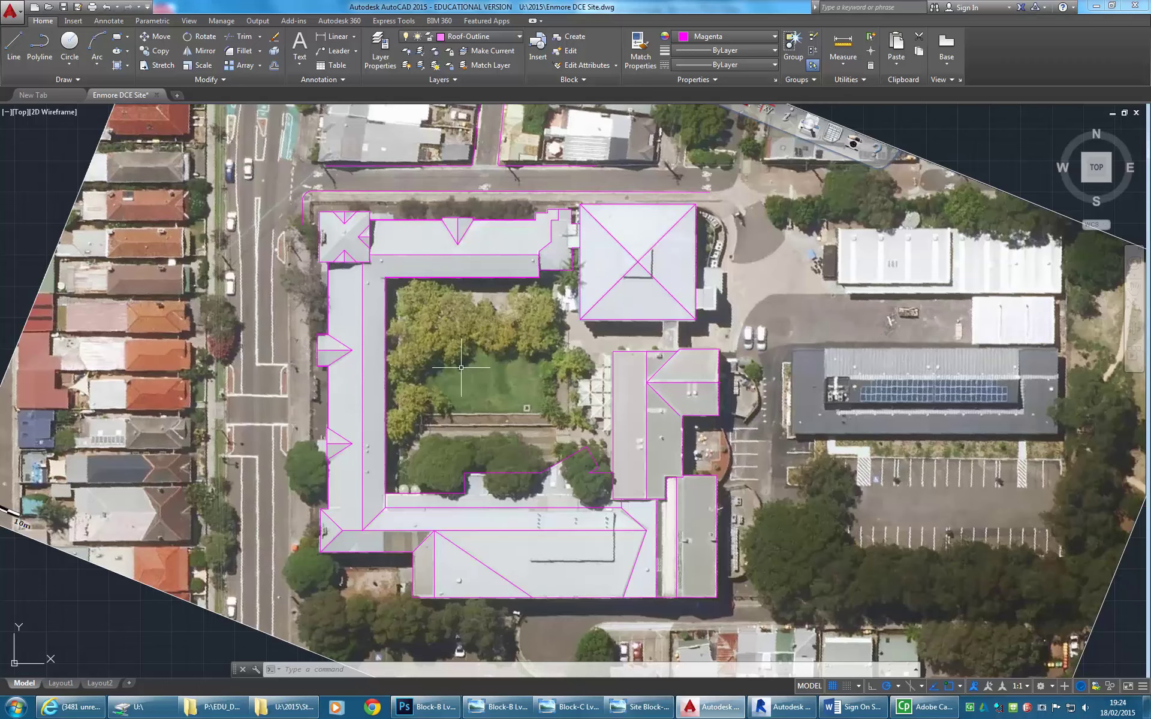
- Pan around the Enmore DCE Site aerial plan to inspect the traced roof outlines
{"action": "middle_click_drag", "start_coordinate": [461, 367], "coordinate": [435, 361]}
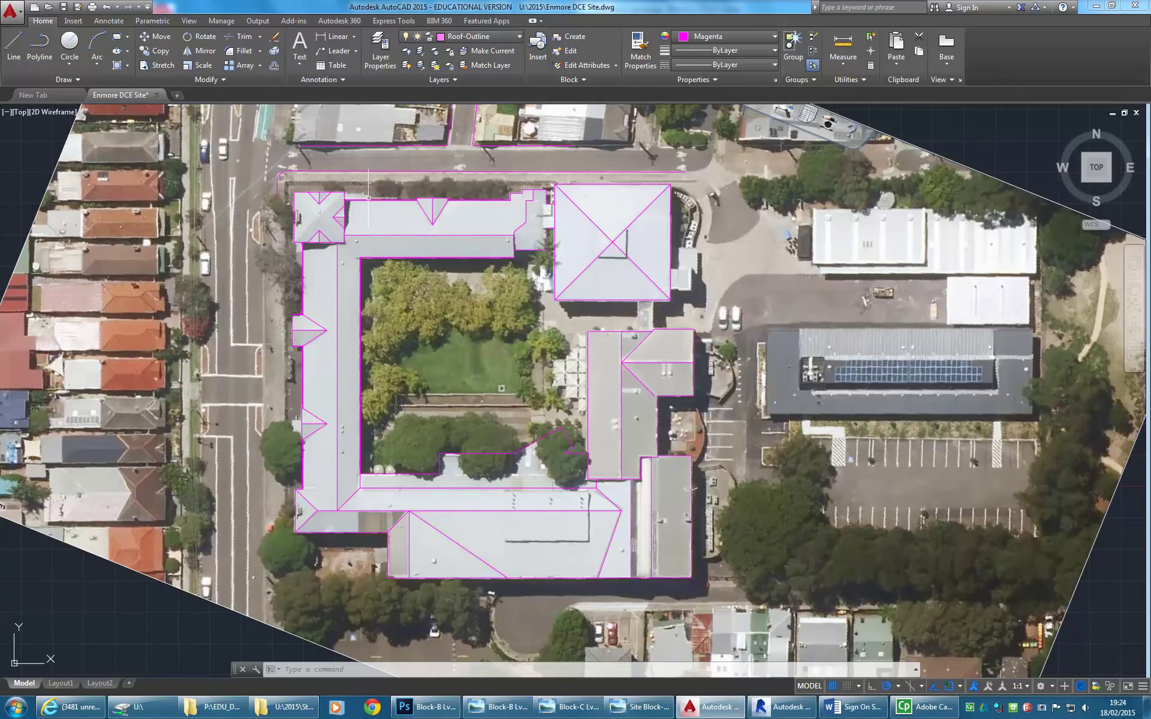
{"action": "middle_click_drag", "start_coordinate": [390, 286], "coordinate": [407, 286]}
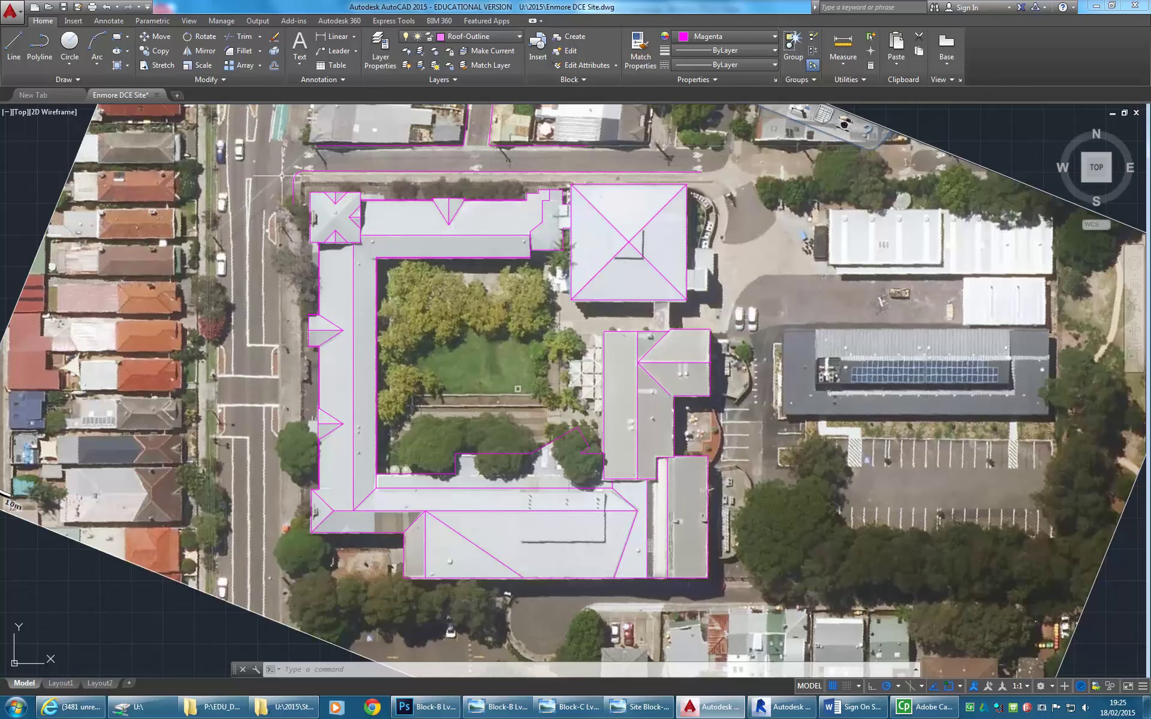
{"action": "middle_click_drag", "start_coordinate": [282, 176], "coordinate": [287, 181]}
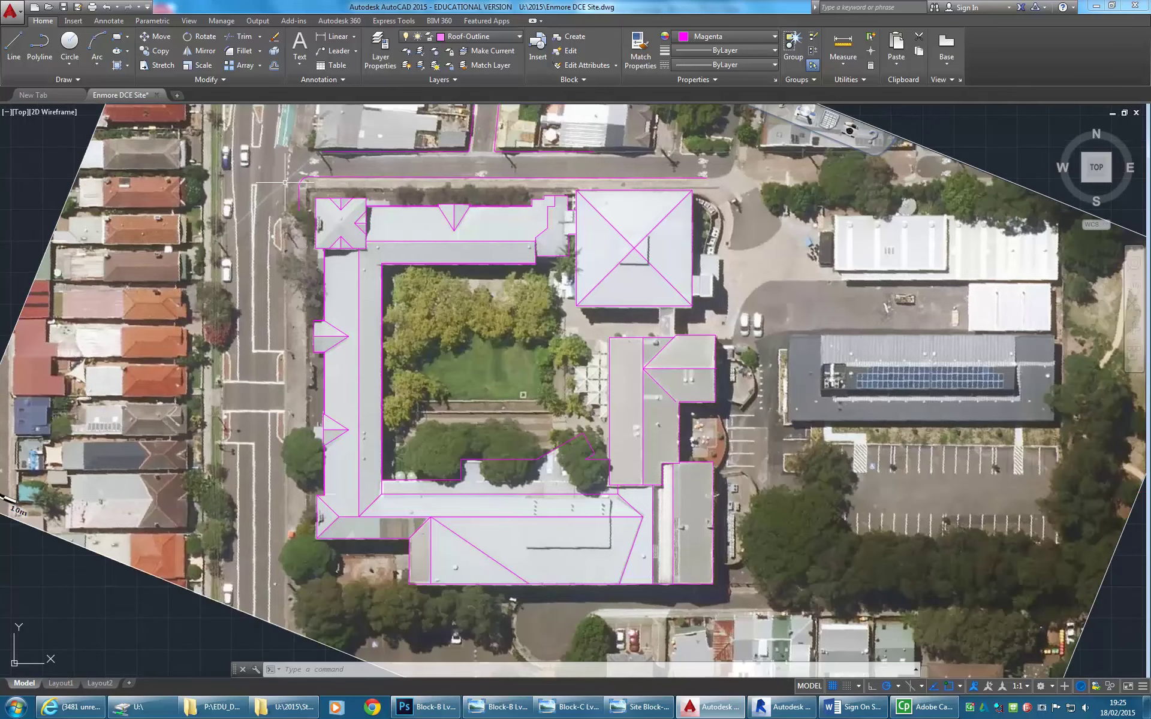
- Create a new blank drawing, Drawing1, from the acadiso.dwt template
{"action": "left_click", "coordinate": [10, 12]}
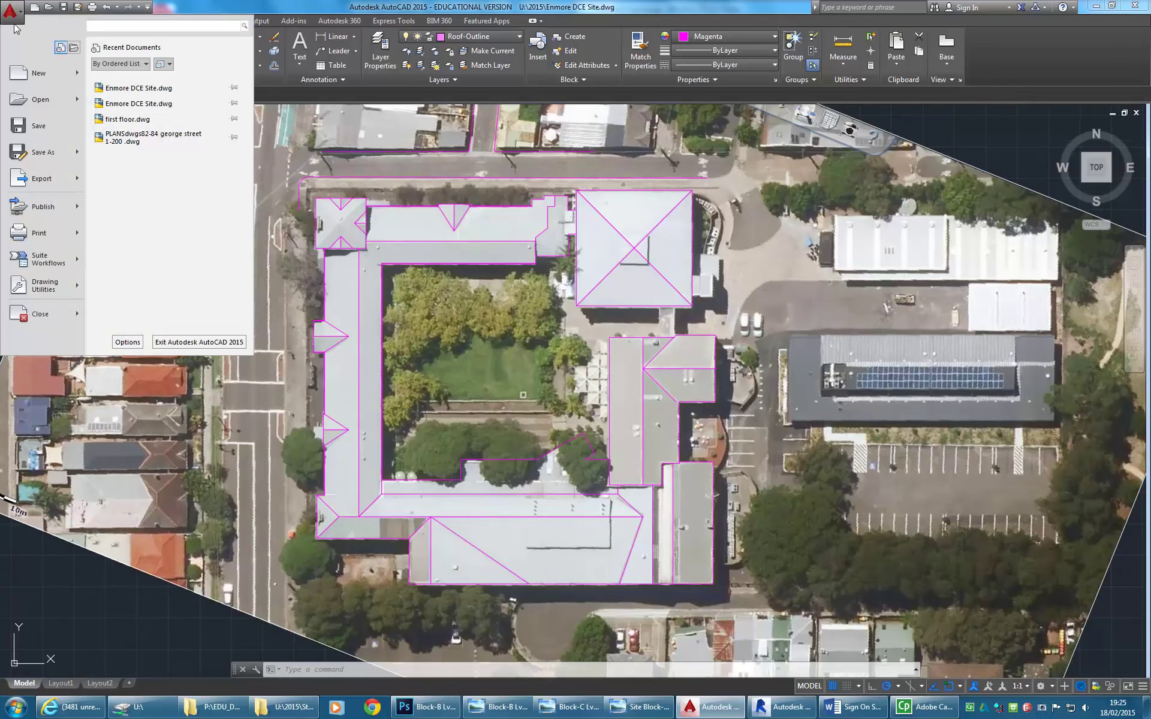
{"action": "mouse_move", "coordinate": [30, 81]}
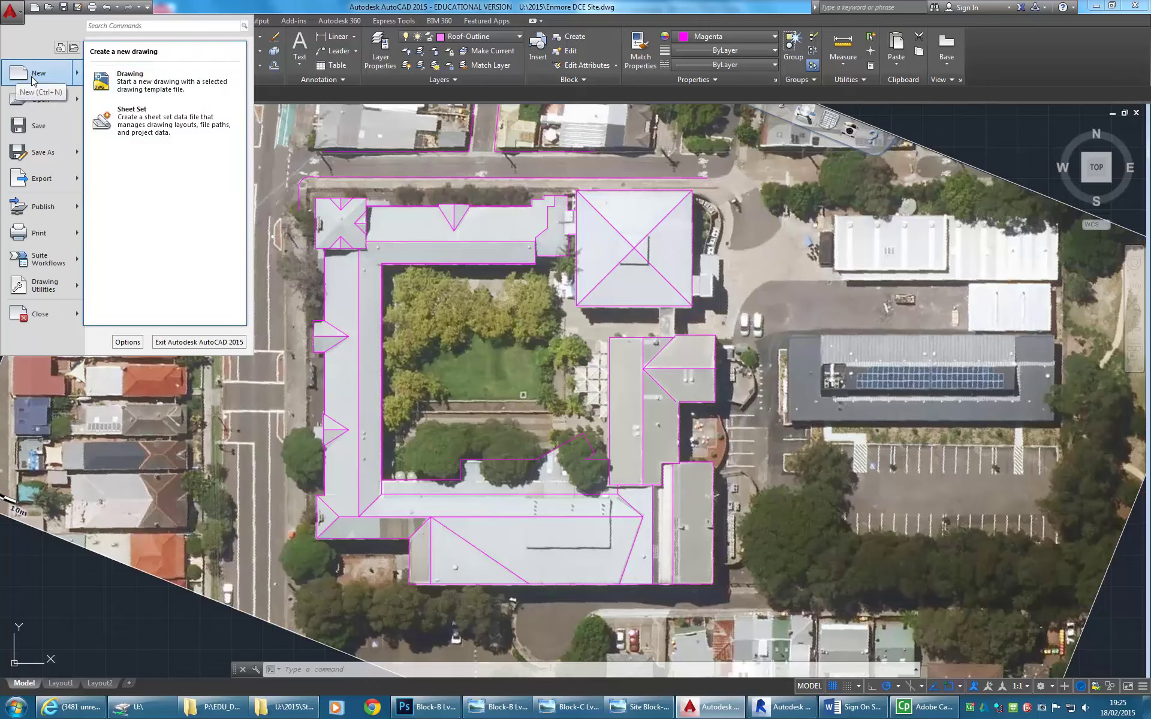
{"action": "left_click", "coordinate": [133, 87]}
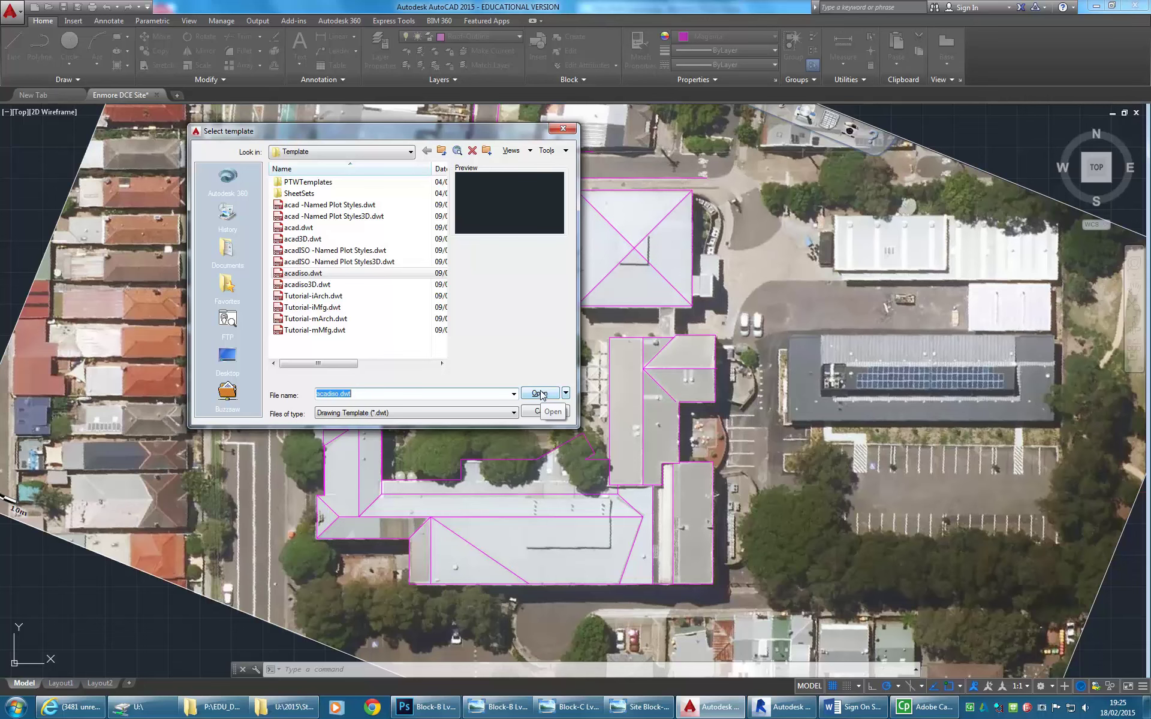
{"action": "left_click", "coordinate": [540, 394]}
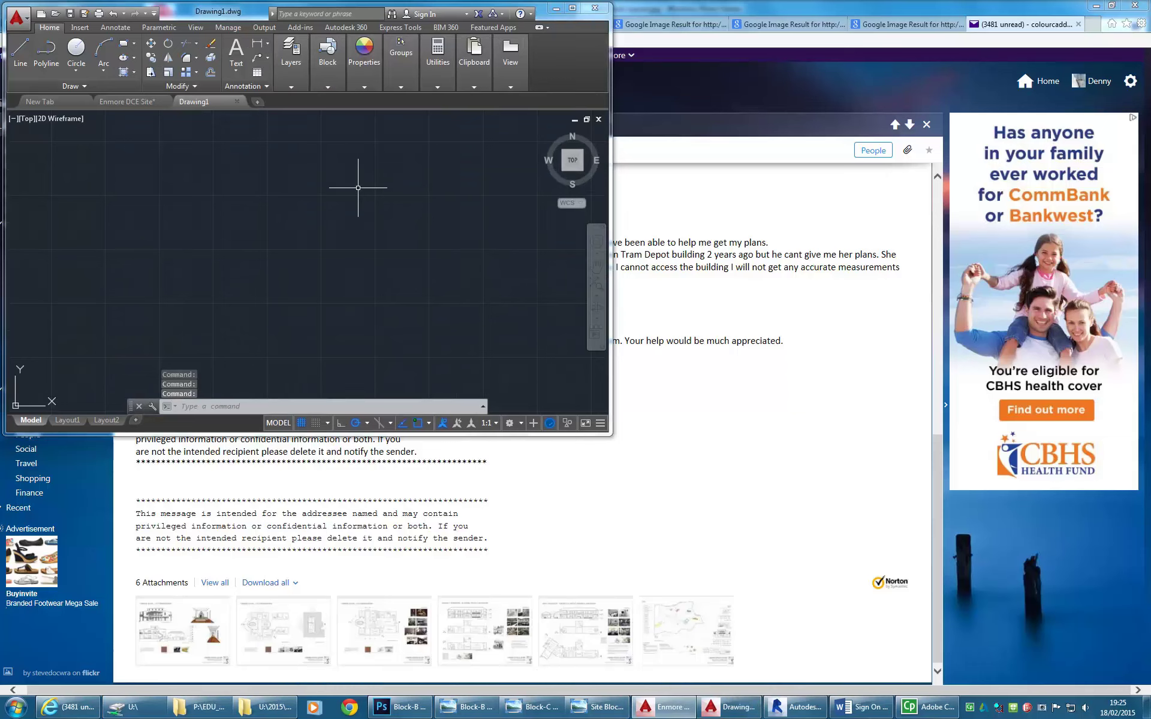
- Maximize the AutoCAD window and switch to the Insert ribbon tab
{"action": "left_click", "coordinate": [573, 9]}
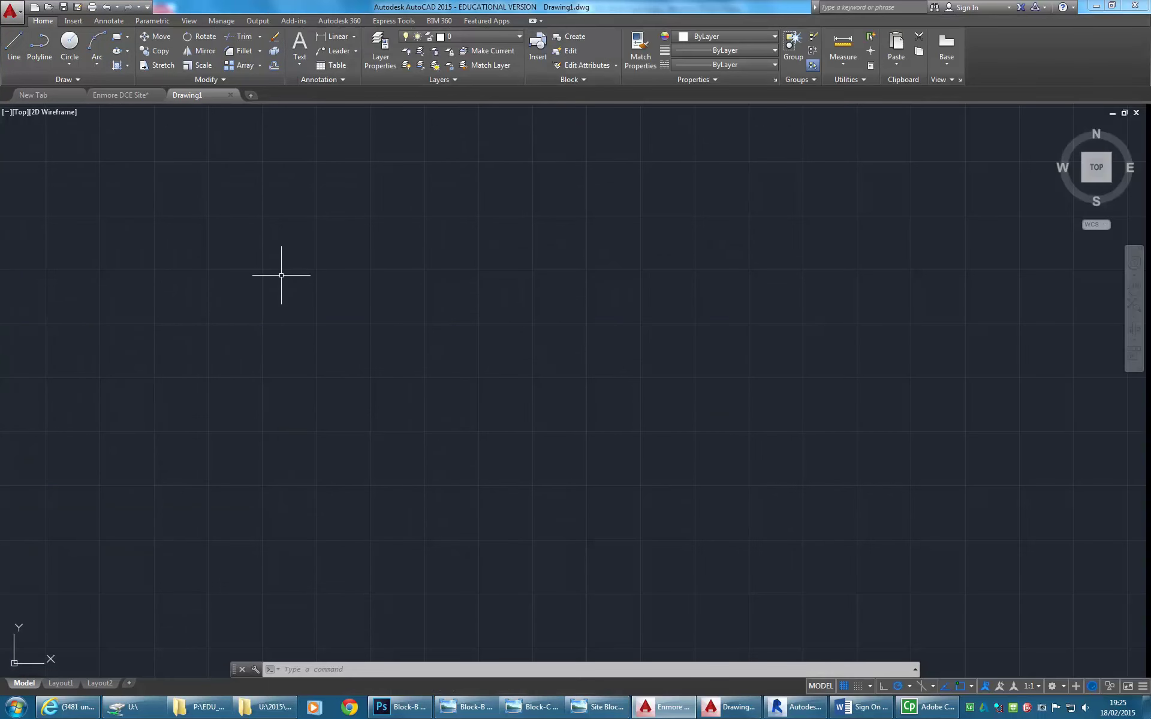
{"action": "mouse_move", "coordinate": [124, 95]}
{"action": "left_click", "coordinate": [73, 21]}
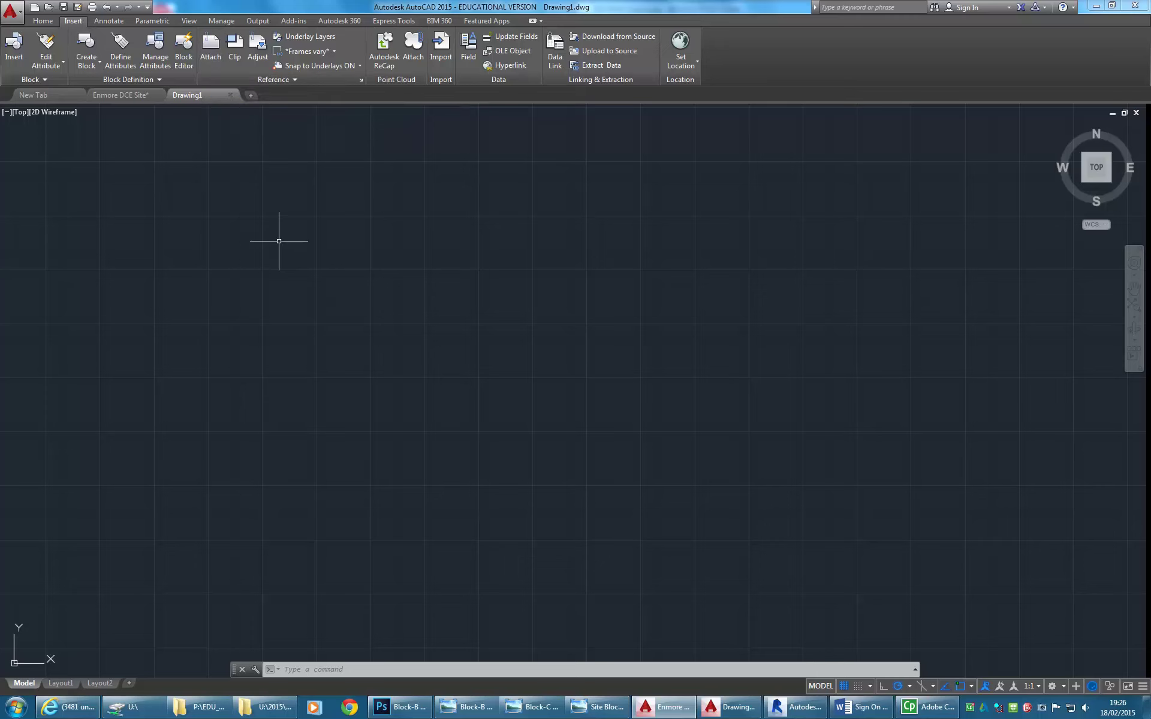
- Run XREF and choose Attach DWG in the External References palette
{"action": "type", "text": "XREF"}
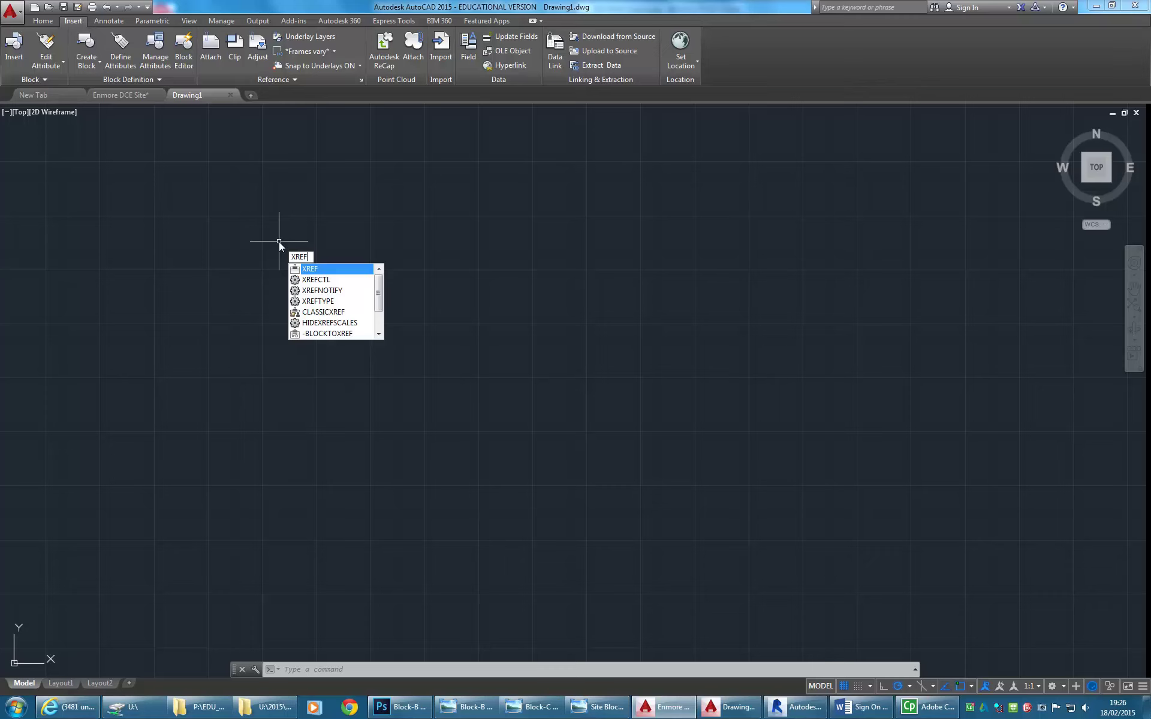
{"action": "key", "text": "Return"}
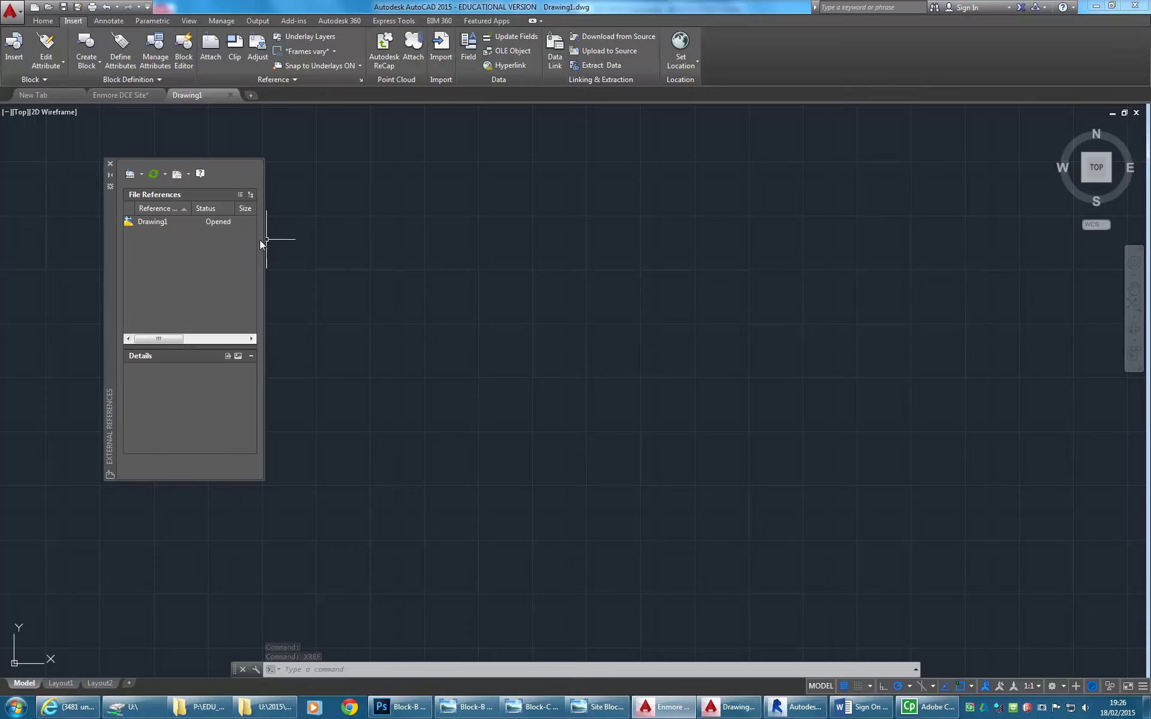
{"action": "left_click_drag", "start_coordinate": [109, 267], "coordinate": [204, 311]}
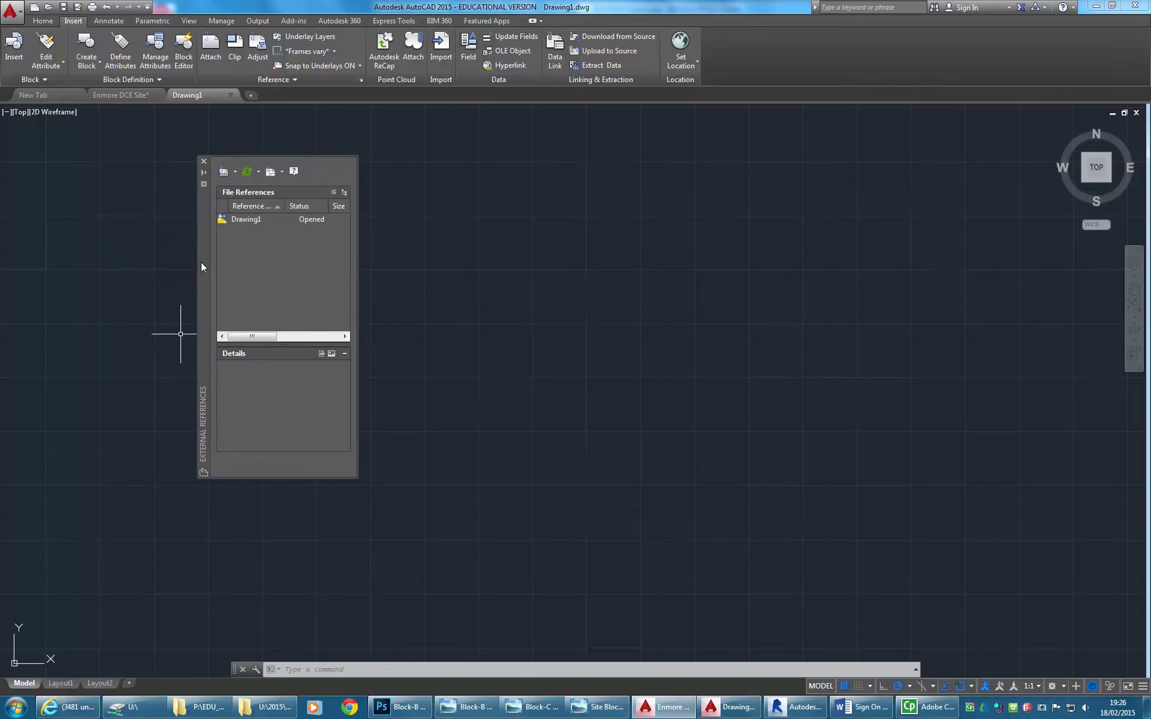
{"action": "left_click", "coordinate": [235, 173]}
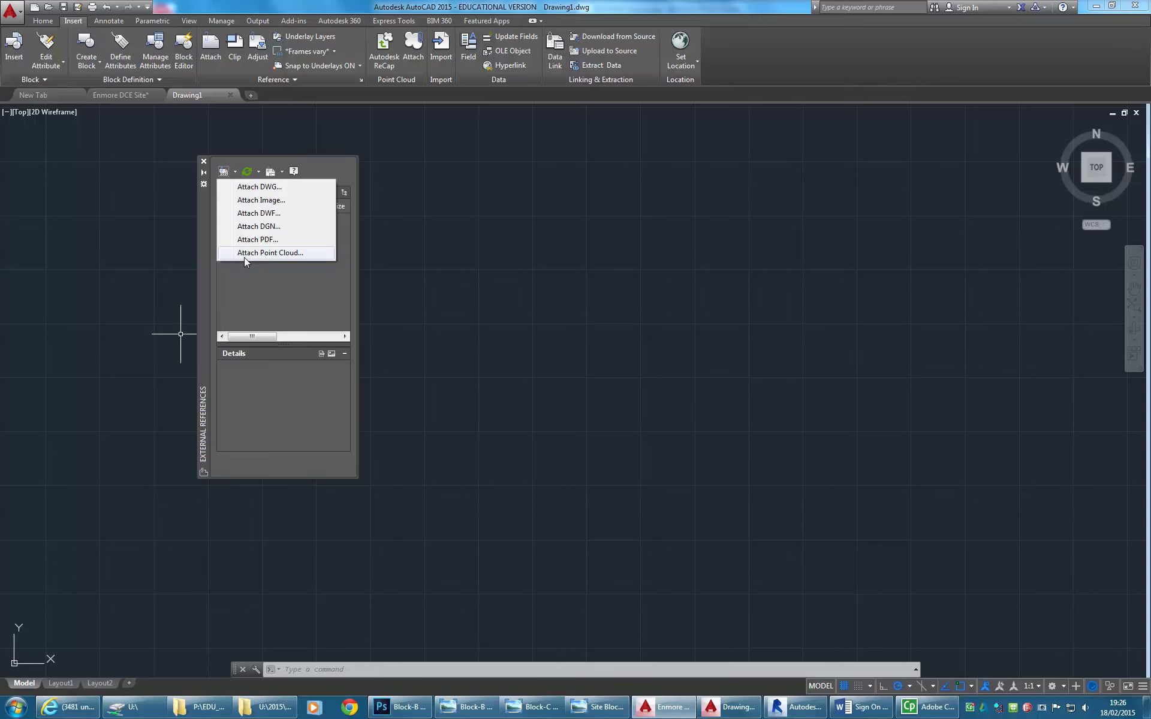
{"action": "left_click", "coordinate": [241, 188]}
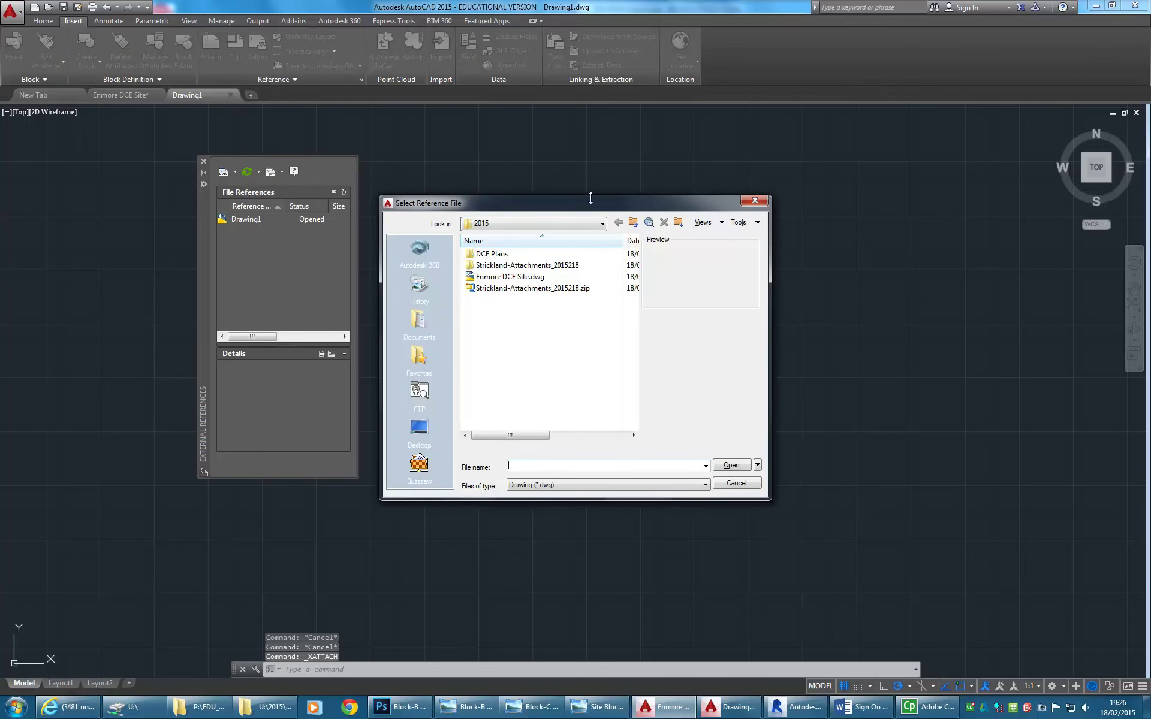
- Select Enmore DCE Site.dwg from the 2015 folder as the reference file
{"action": "left_click_drag", "start_coordinate": [590, 202], "coordinate": [460, 138]}
{"action": "left_click", "coordinate": [354, 213]}
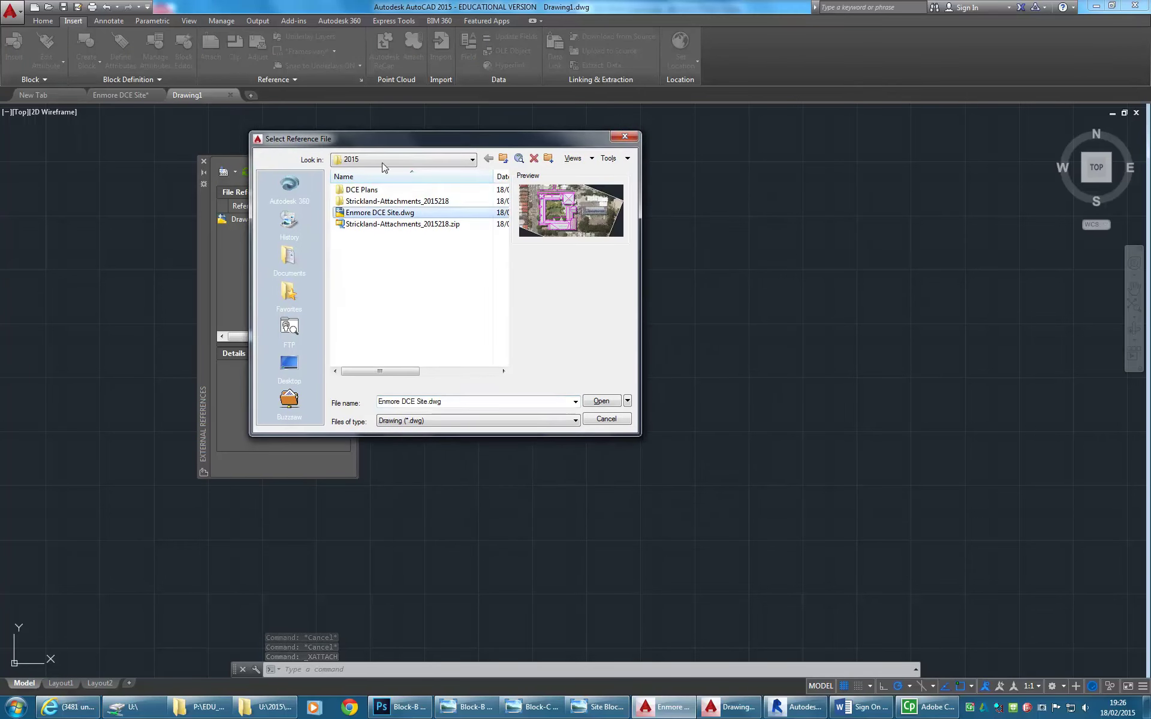
{"action": "left_click", "coordinate": [384, 160]}
{"action": "left_click", "coordinate": [385, 161]}
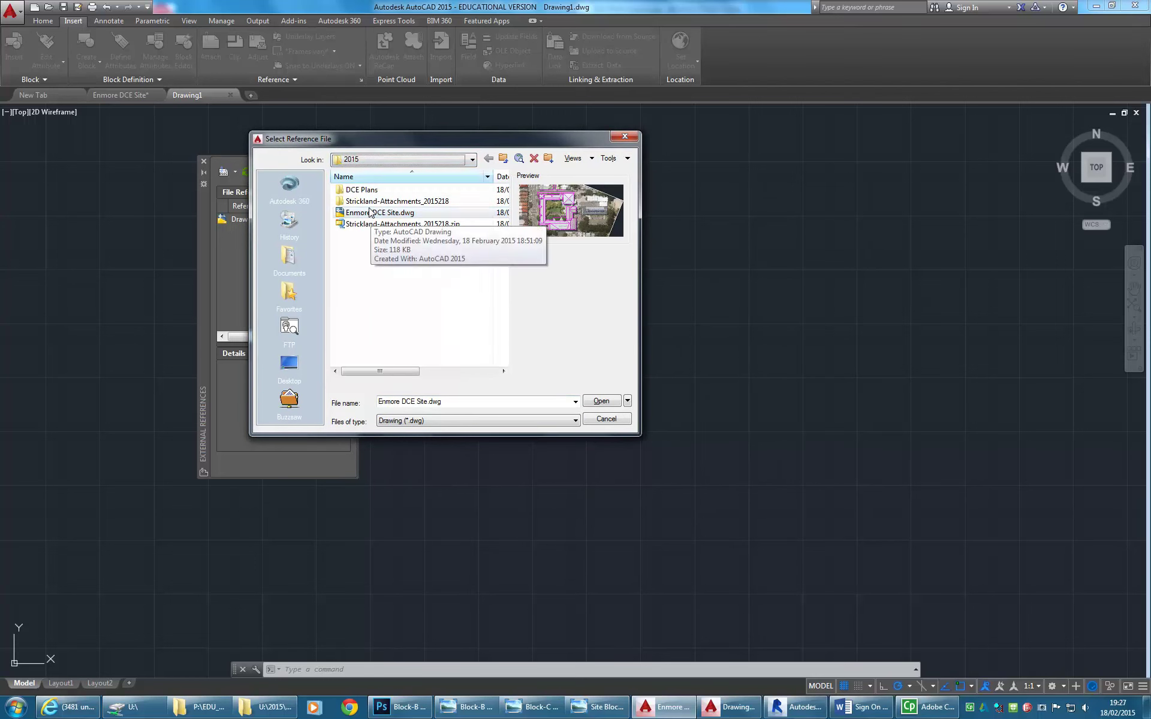
{"action": "left_click", "coordinate": [419, 162]}
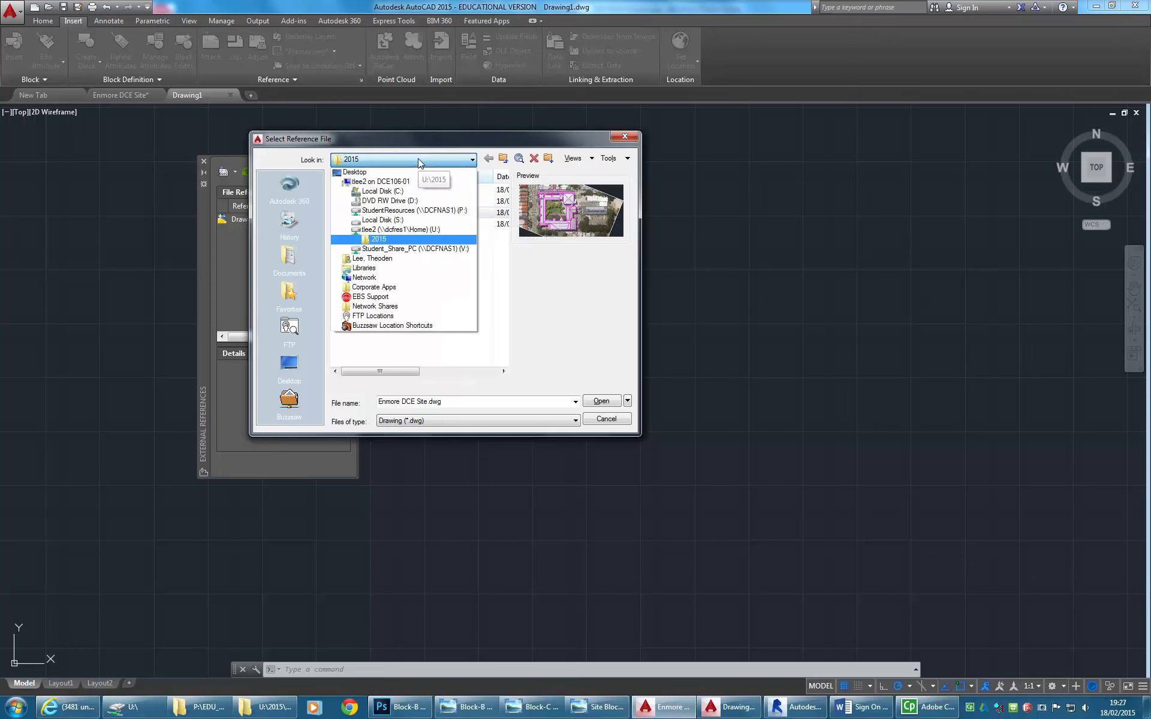
{"action": "left_click", "coordinate": [377, 160]}
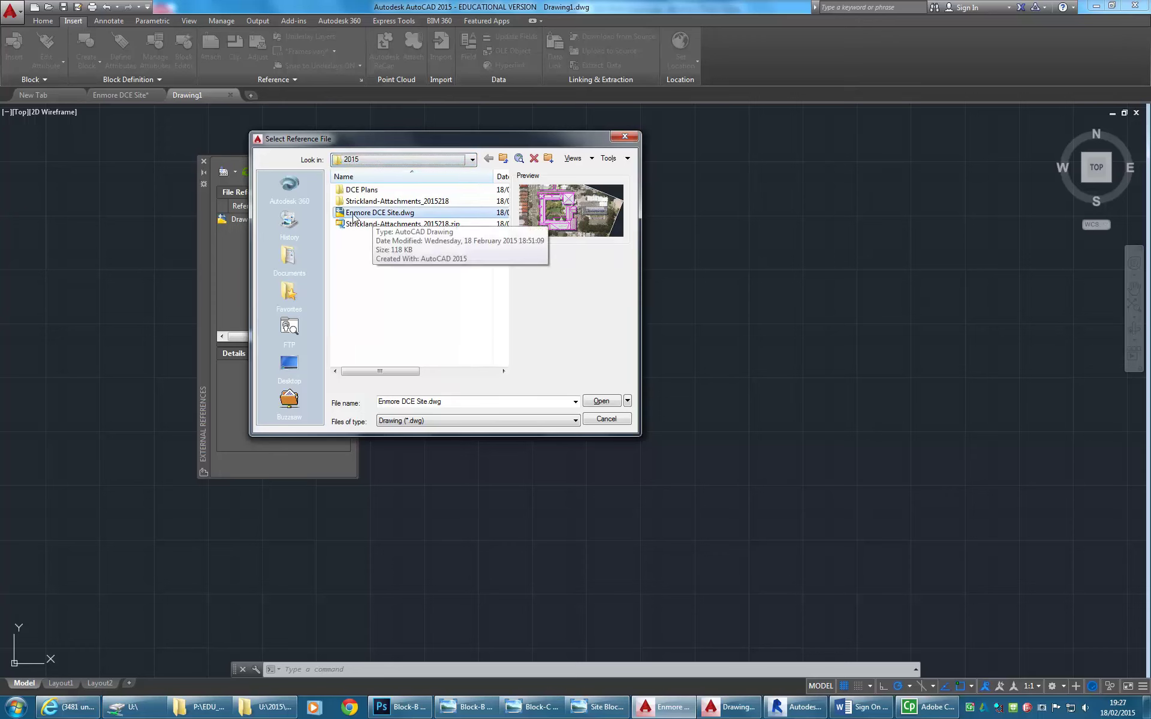
{"action": "left_click", "coordinate": [371, 159]}
{"action": "left_click", "coordinate": [372, 157]}
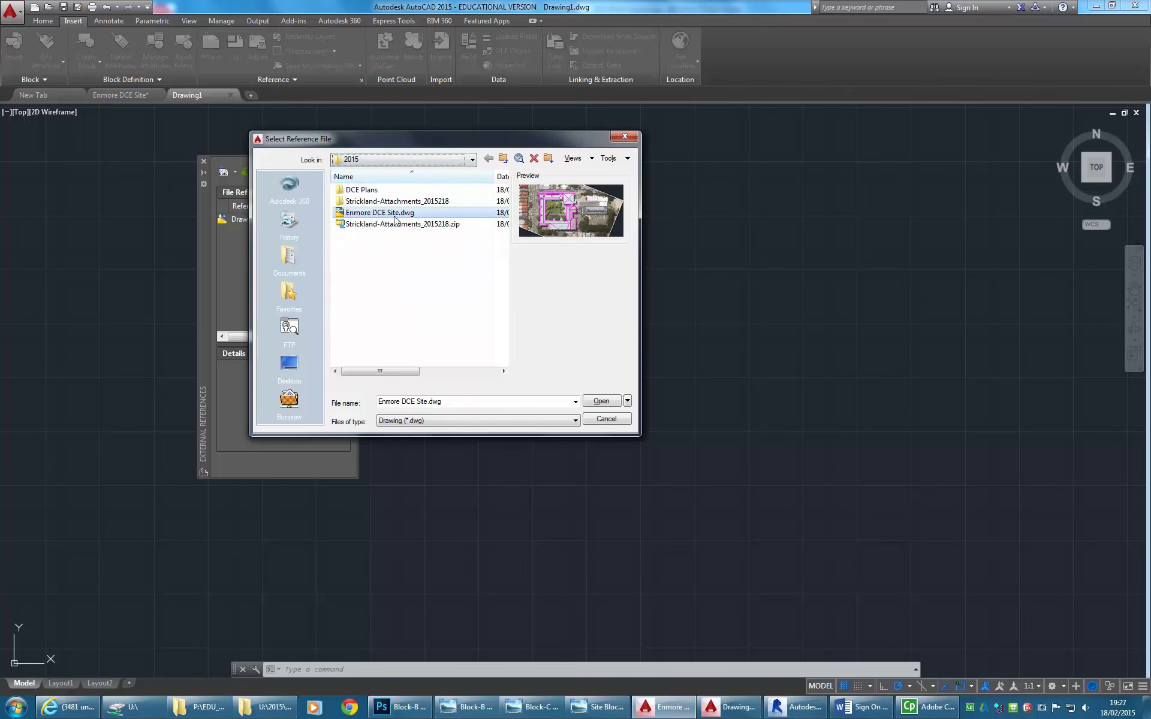
- Attach Enmore DCE Site at insertion point 0,0,0 with scale 1.00
{"action": "left_click", "coordinate": [597, 403]}
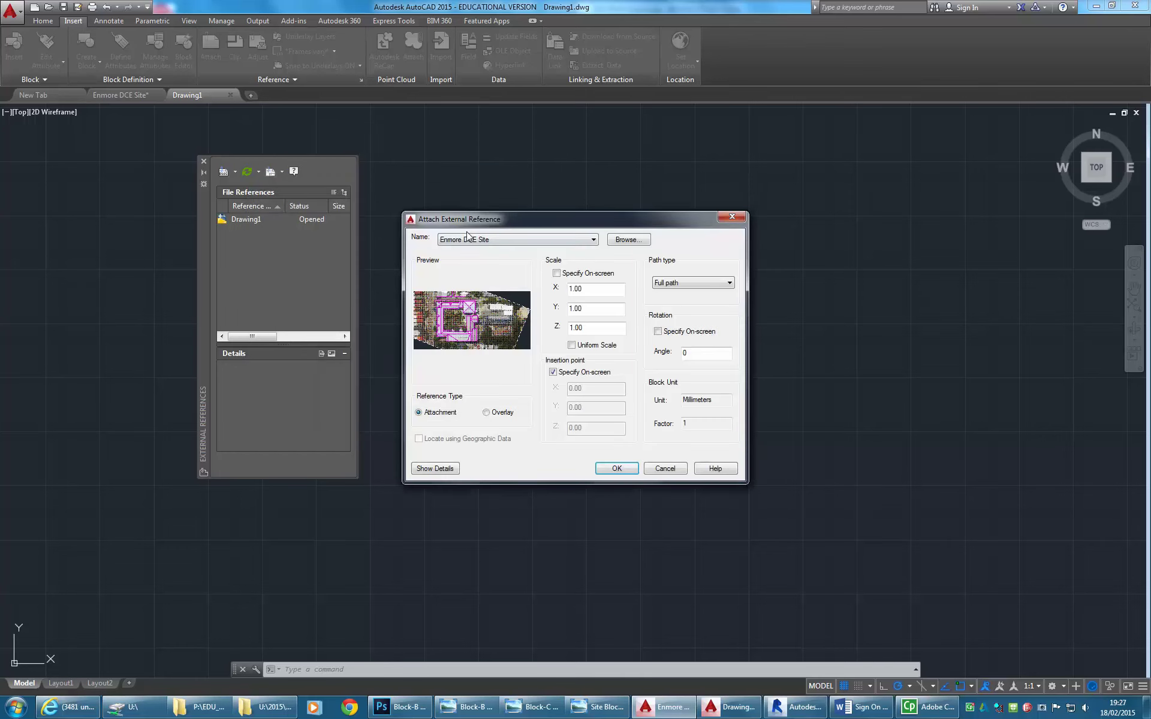
{"action": "left_click_drag", "start_coordinate": [516, 217], "coordinate": [362, 118]}
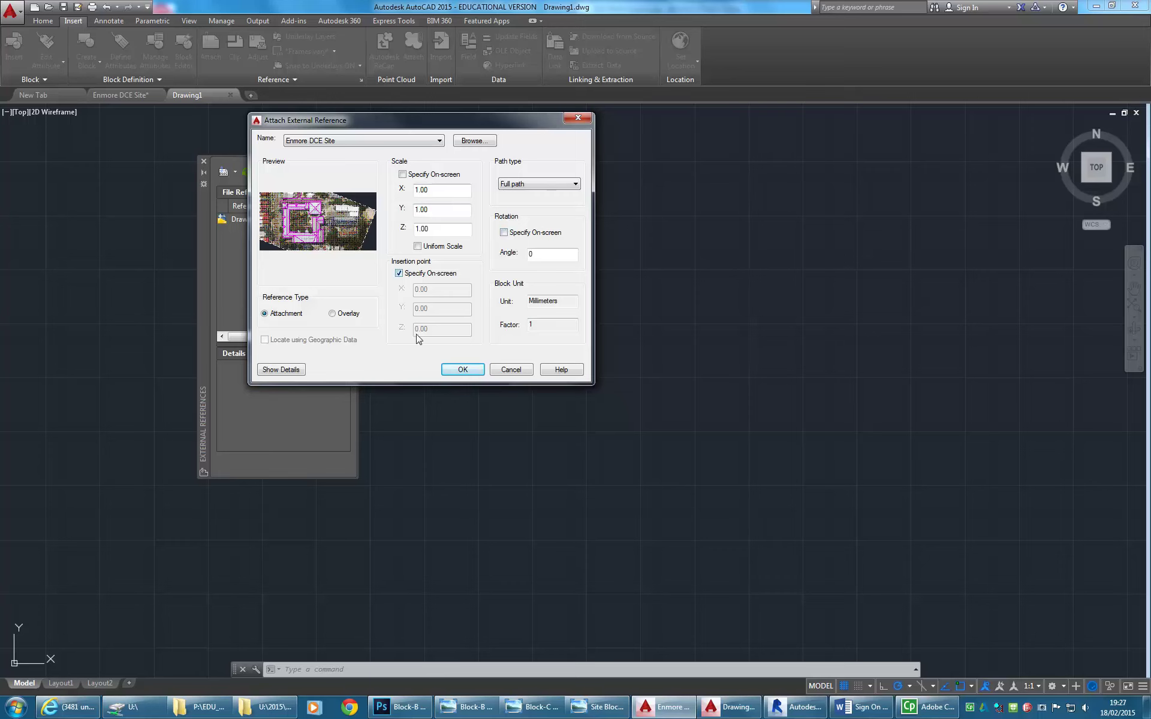
{"action": "left_click", "coordinate": [399, 274]}
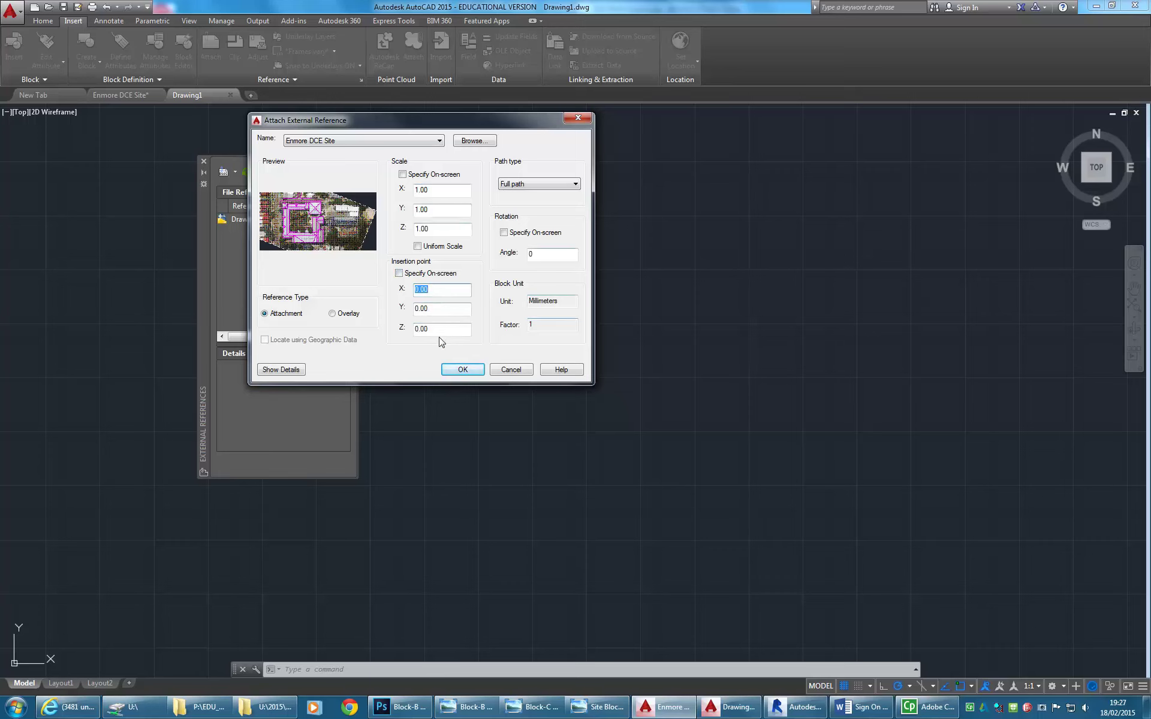
{"action": "left_click", "coordinate": [465, 370]}
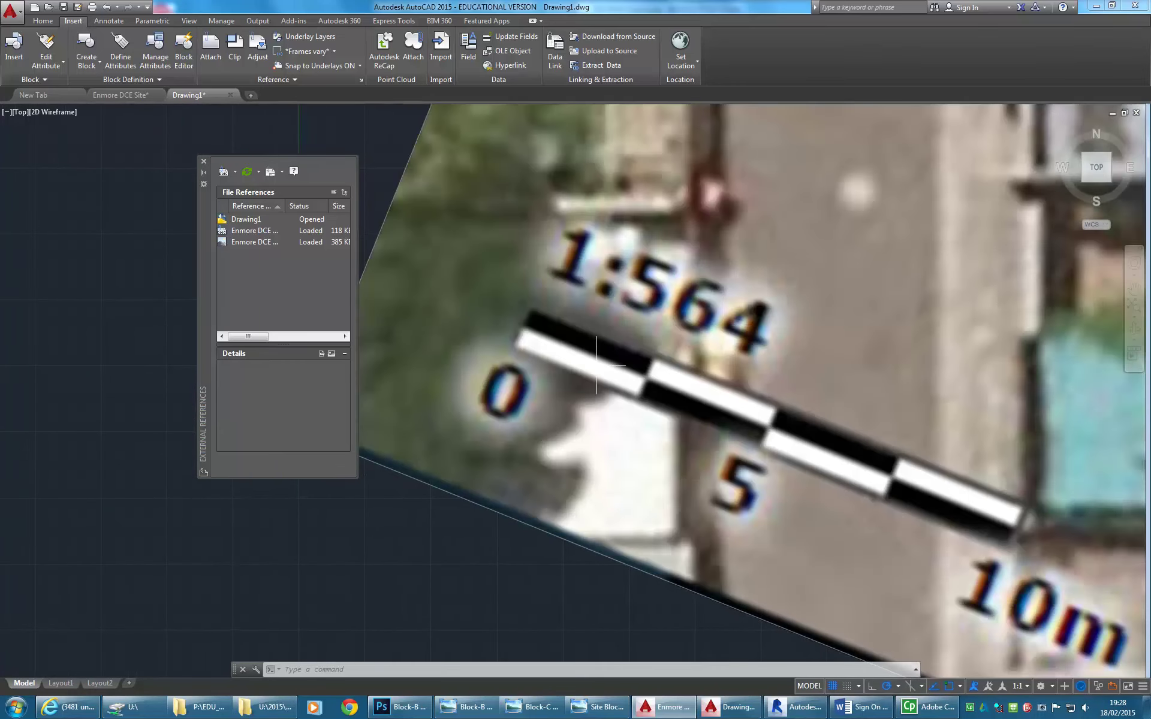
- Zoom to extents on the Enmore aerial photo and move the references palette aside
{"action": "middle_click_drag", "start_coordinate": [597, 365], "coordinate": [617, 364]}
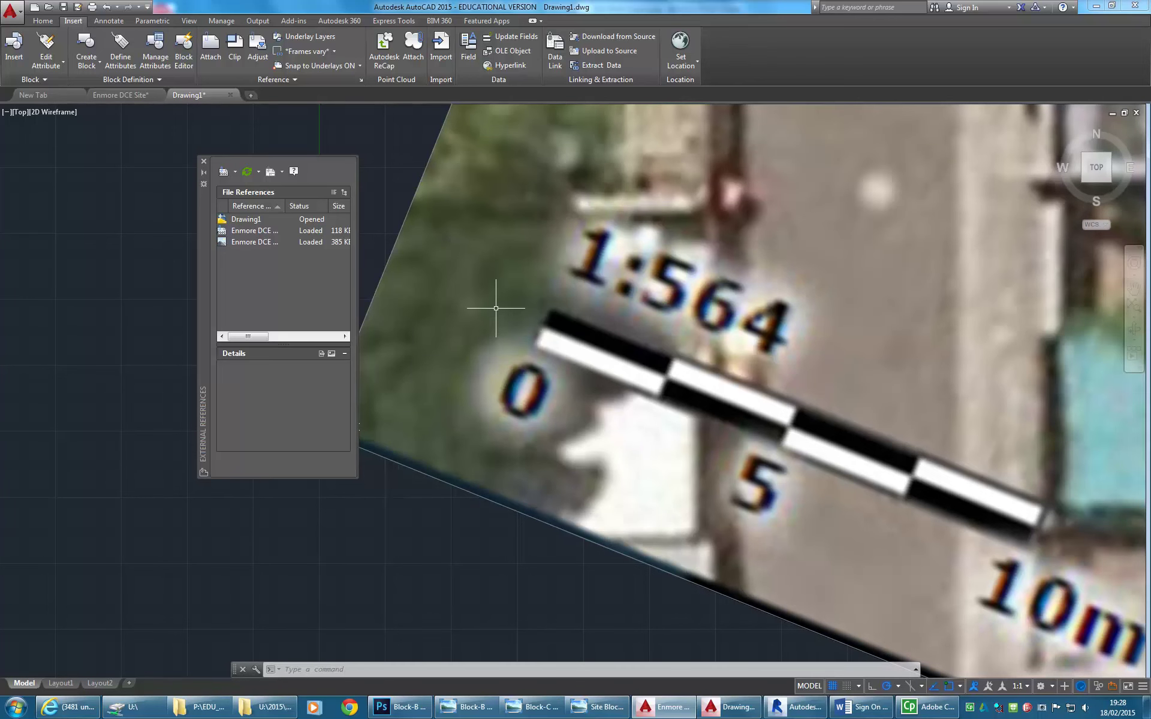
{"action": "middle_click", "coordinate": [496, 308]}
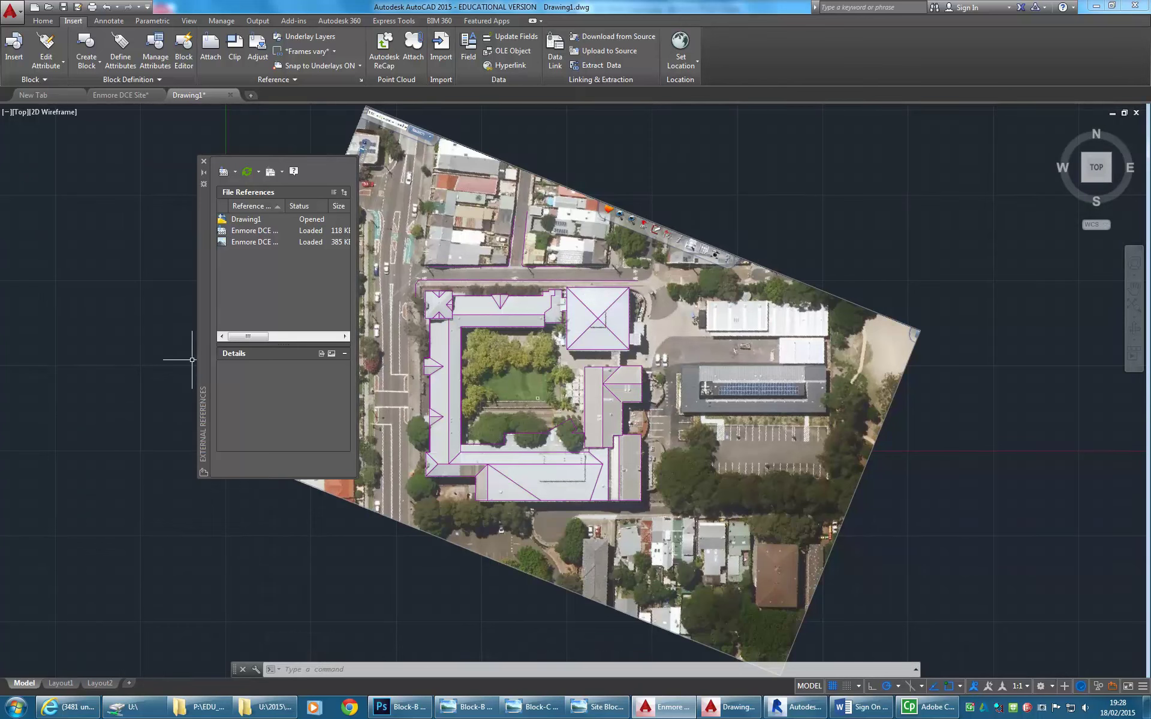
{"action": "left_click_drag", "start_coordinate": [203, 365], "coordinate": [65, 350]}
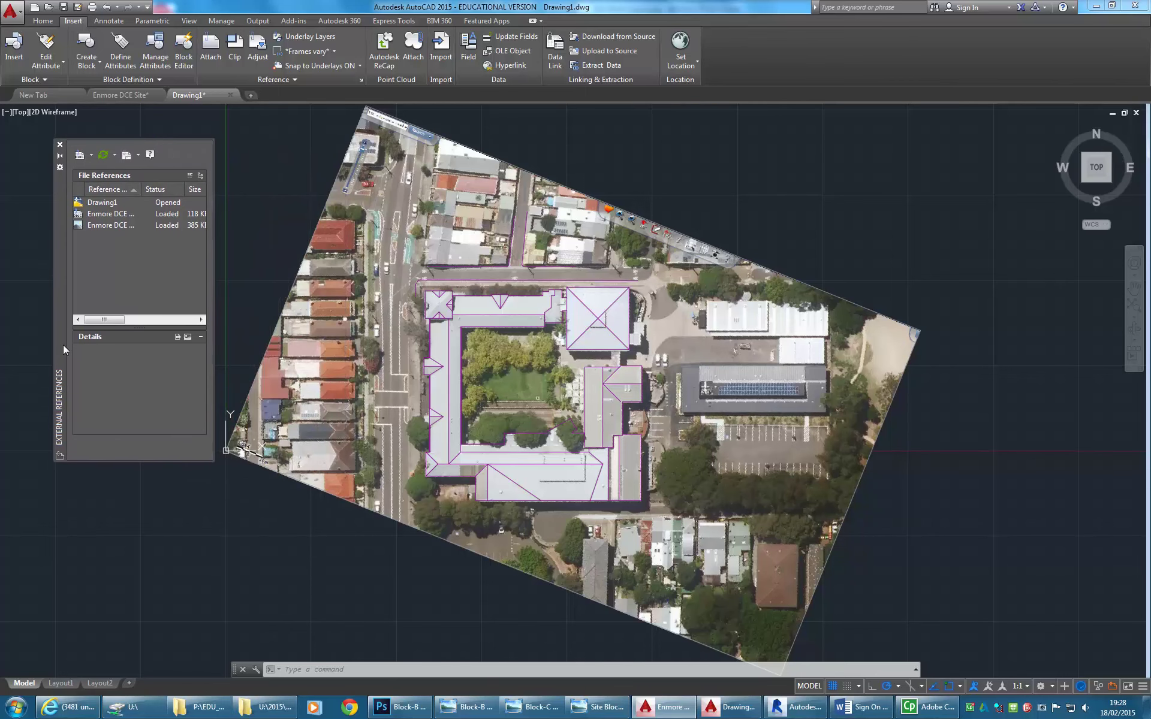
{"action": "mouse_move", "coordinate": [284, 221]}
{"action": "middle_mouse_down"}
{"action": "mouse_move", "coordinate": [293, 220]}
{"action": "mouse_move", "coordinate": [282, 228]}
{"action": "middle_mouse_up"}
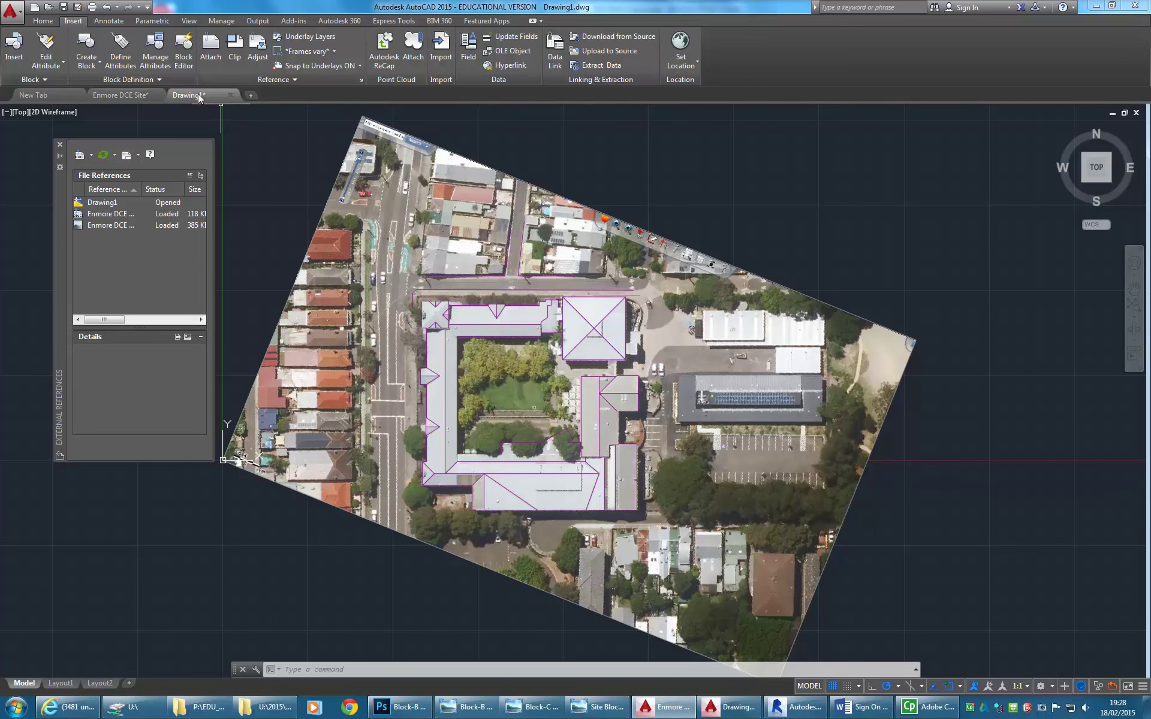
- Switch to the Enmore DCE Site drawing and bring up the Home tab layer tools
{"action": "mouse_move", "coordinate": [193, 98]}
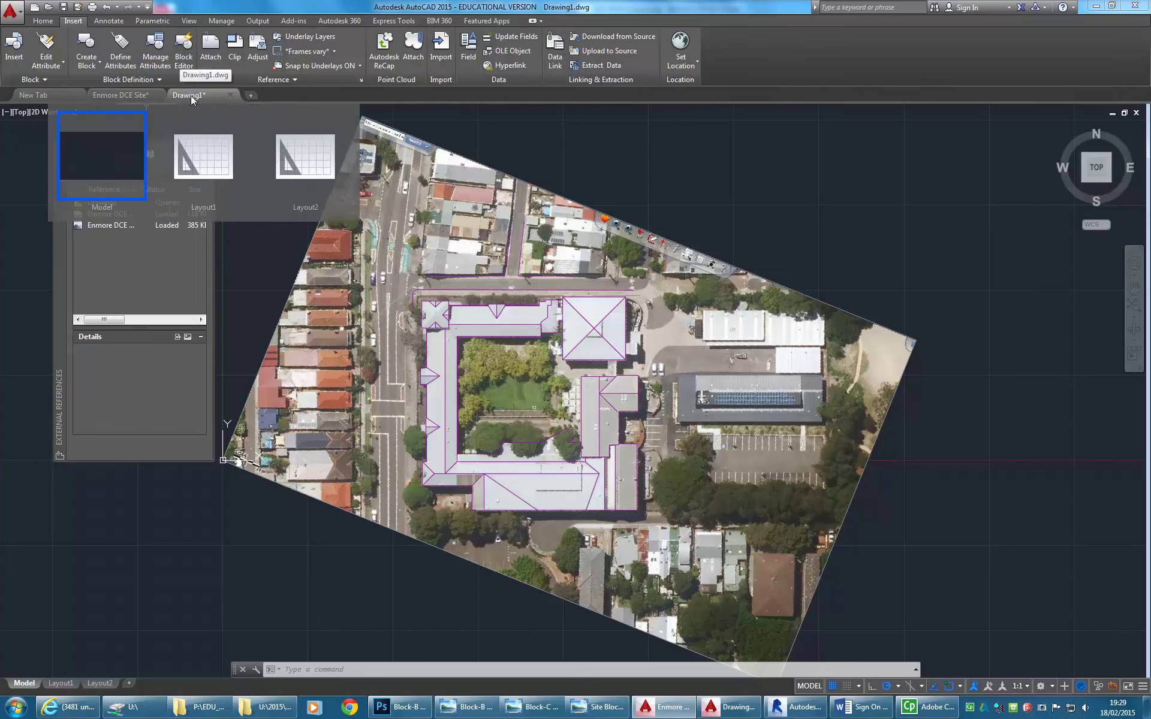
{"action": "left_click", "coordinate": [122, 96]}
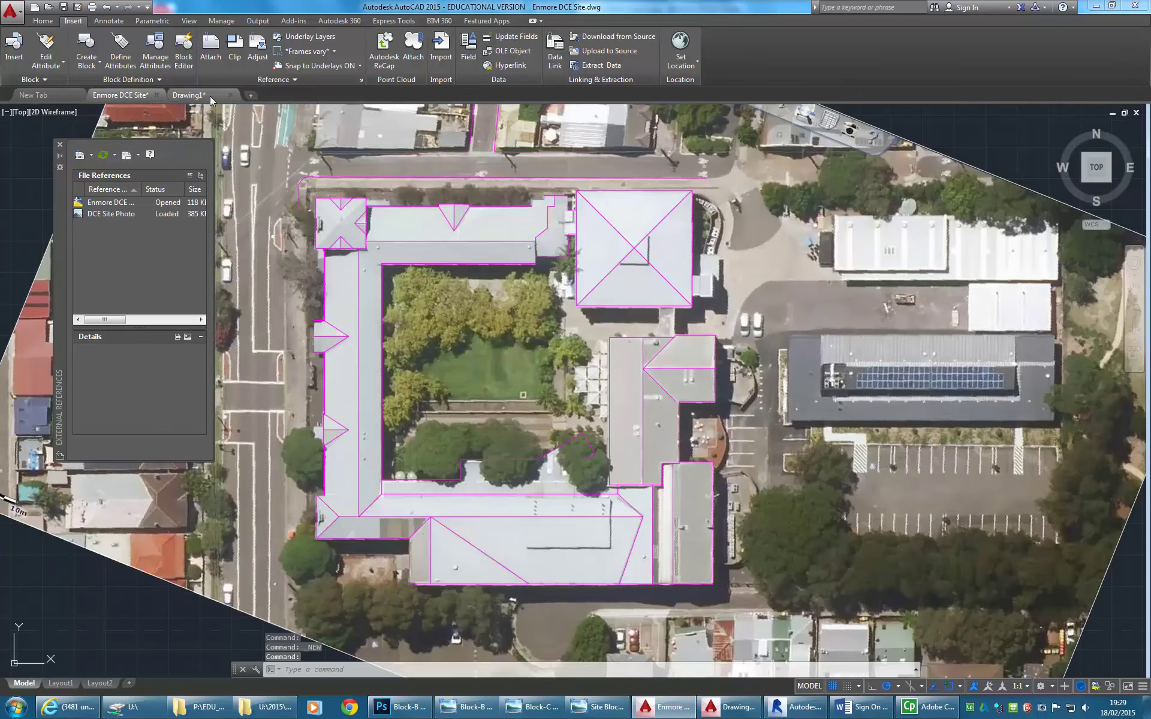
{"action": "left_click", "coordinate": [190, 95]}
{"action": "left_click", "coordinate": [127, 95]}
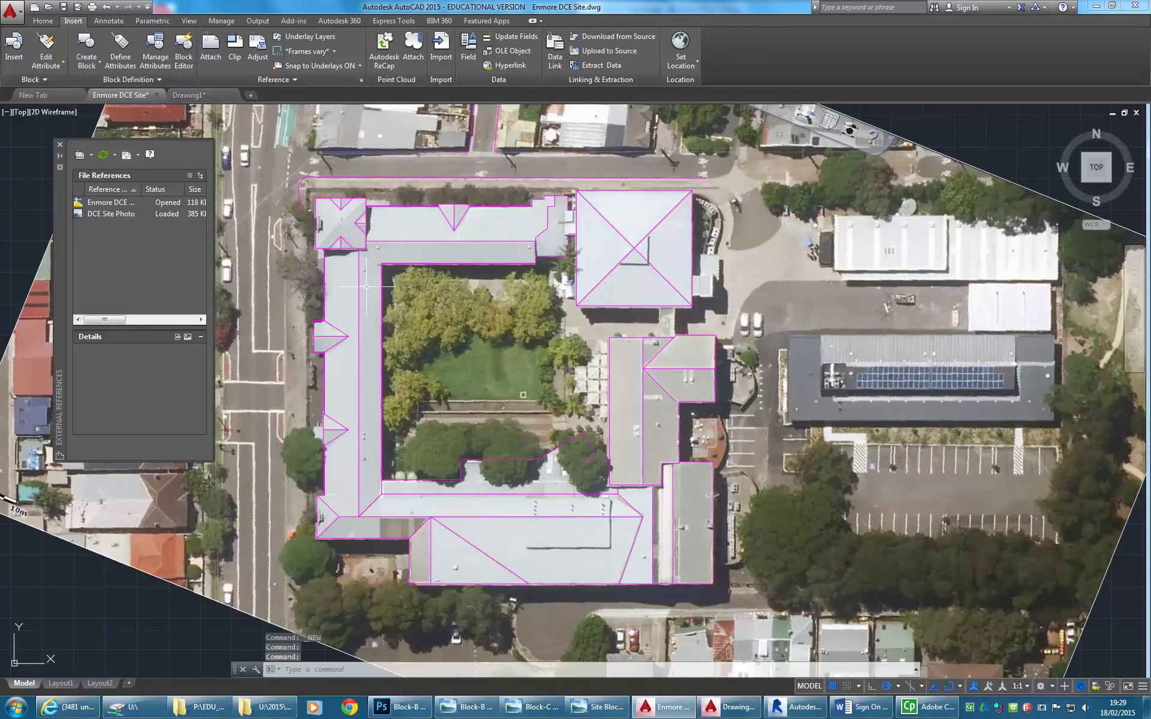
{"action": "scroll", "coordinate": [366, 286], "scroll_direction": "down", "scroll_amount": 3}
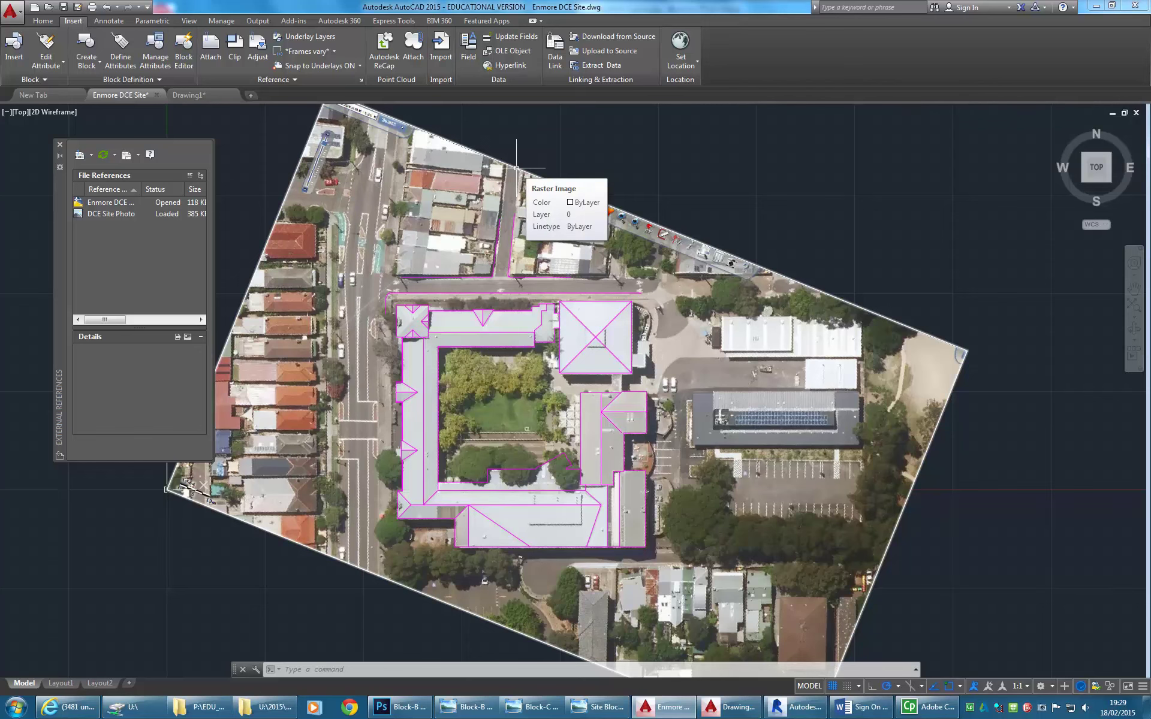
{"action": "left_click", "coordinate": [45, 22]}
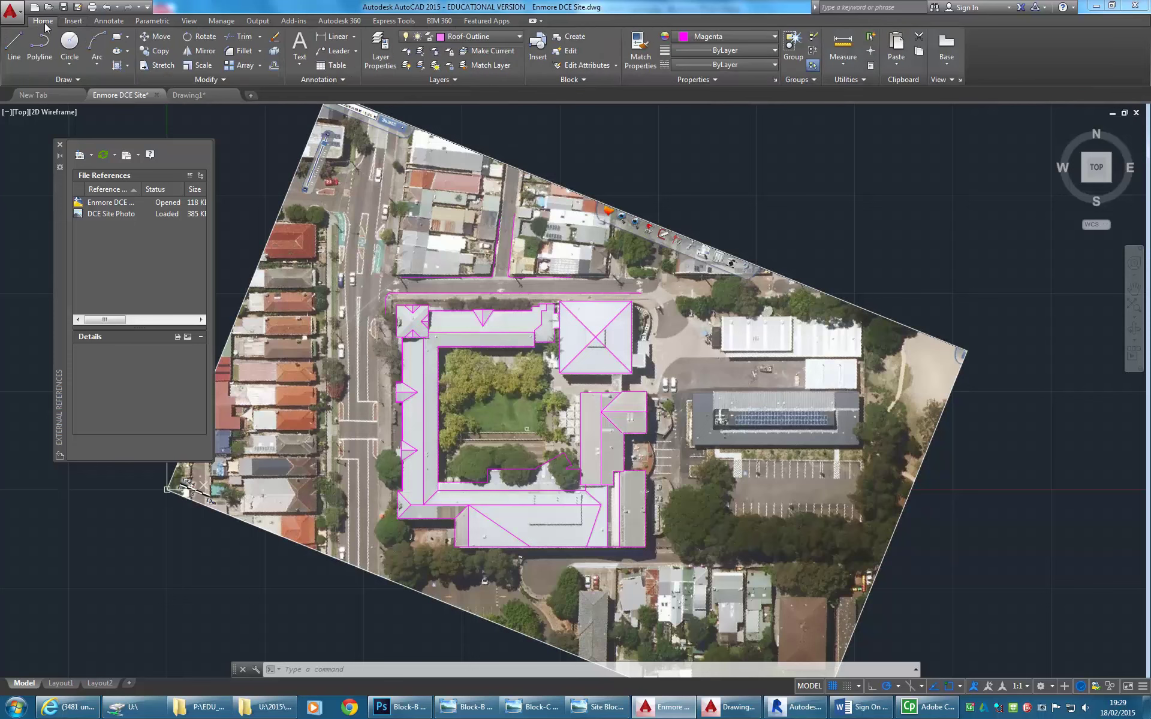
- Create a layer named 'Iamge' with colour index 70 in the Layer Properties Manager
{"action": "left_click", "coordinate": [379, 55]}
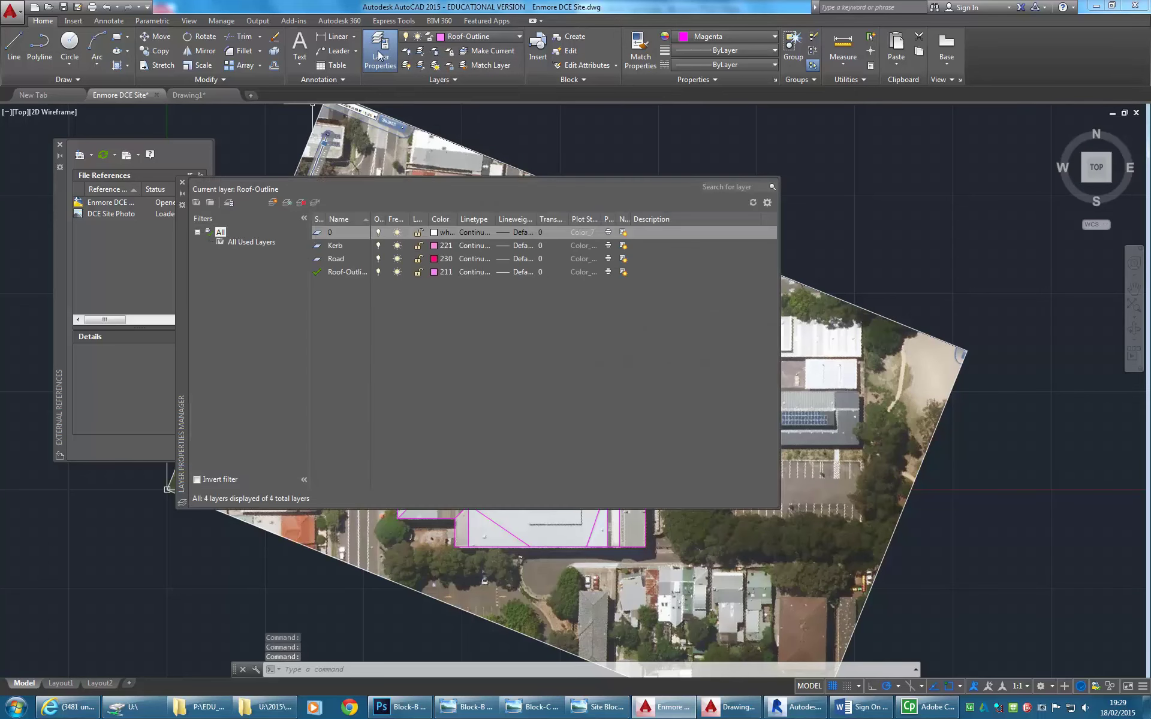
{"action": "left_click", "coordinate": [273, 203]}
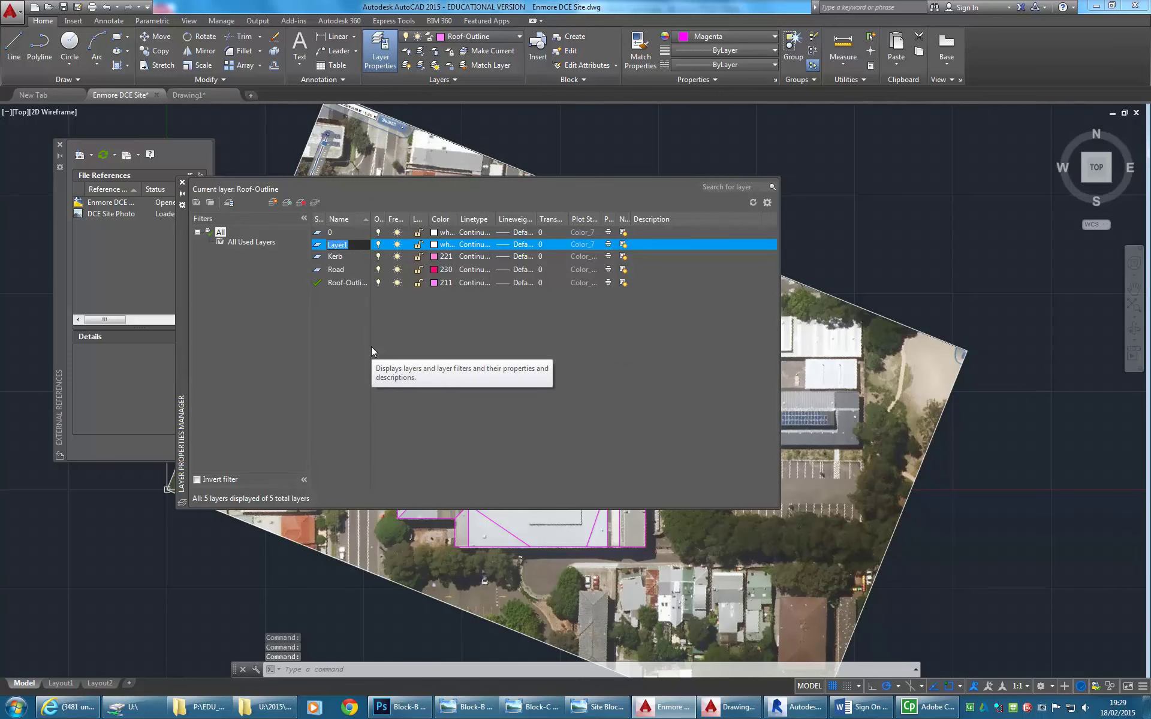
{"action": "type", "text": "I"}
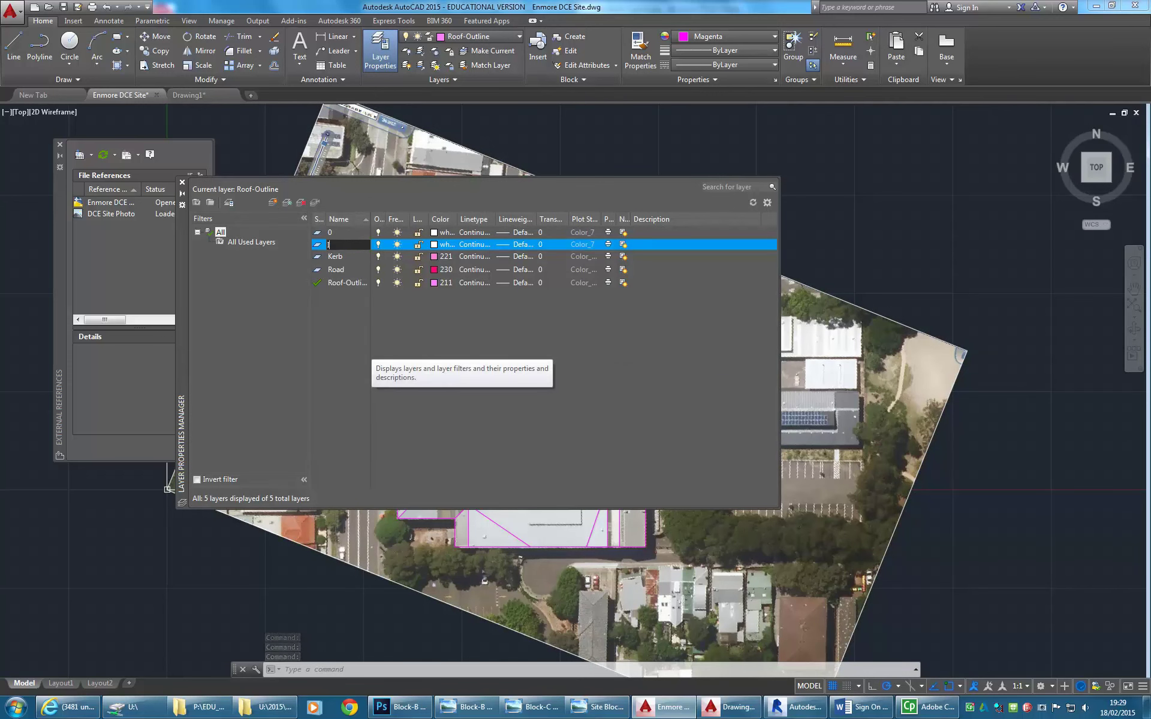
{"action": "type", "text": "amge"}
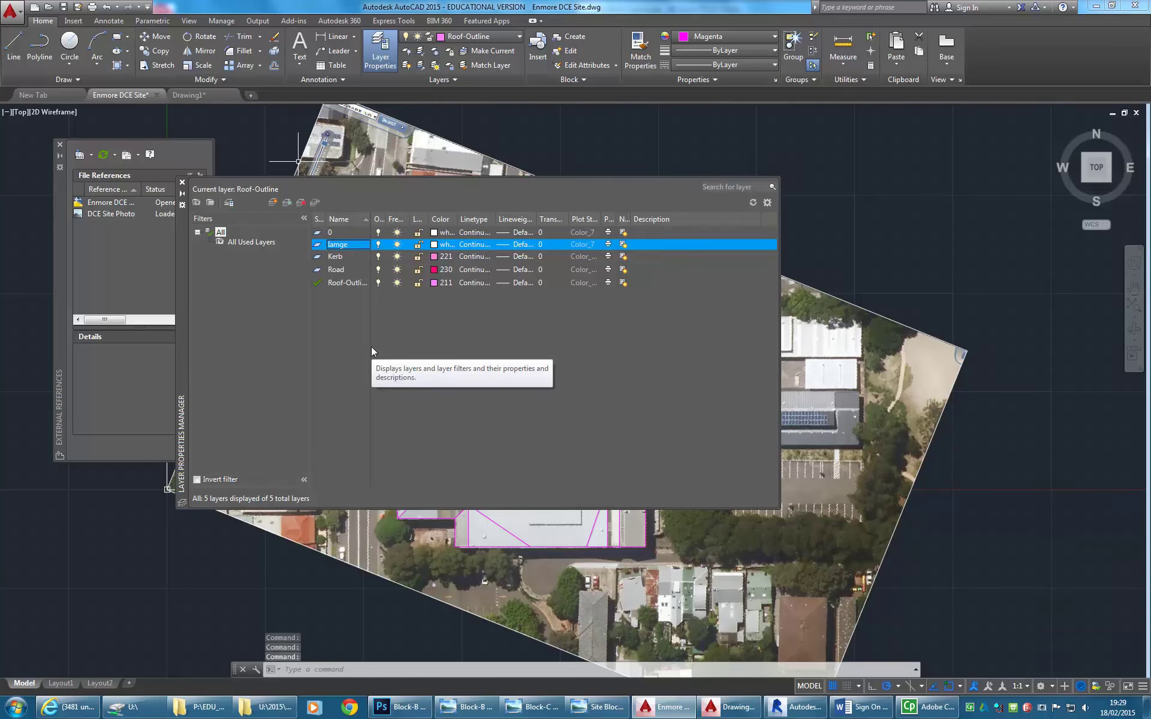
{"action": "left_click", "coordinate": [442, 244]}
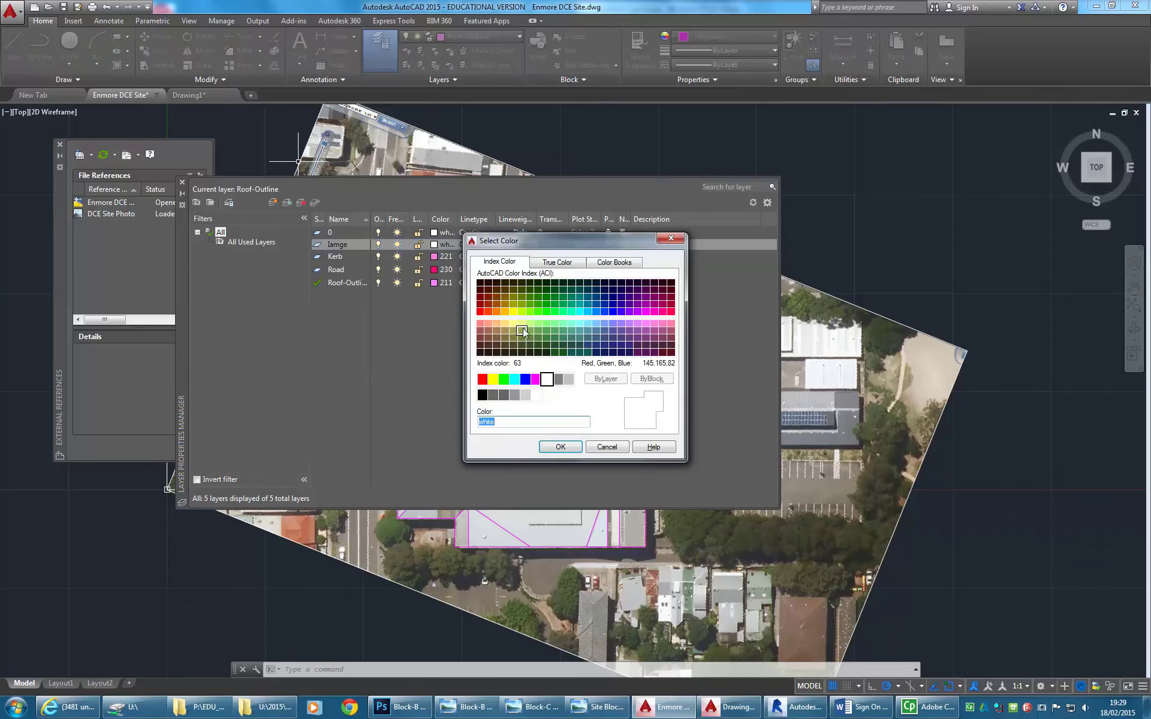
{"action": "left_click", "coordinate": [531, 312]}
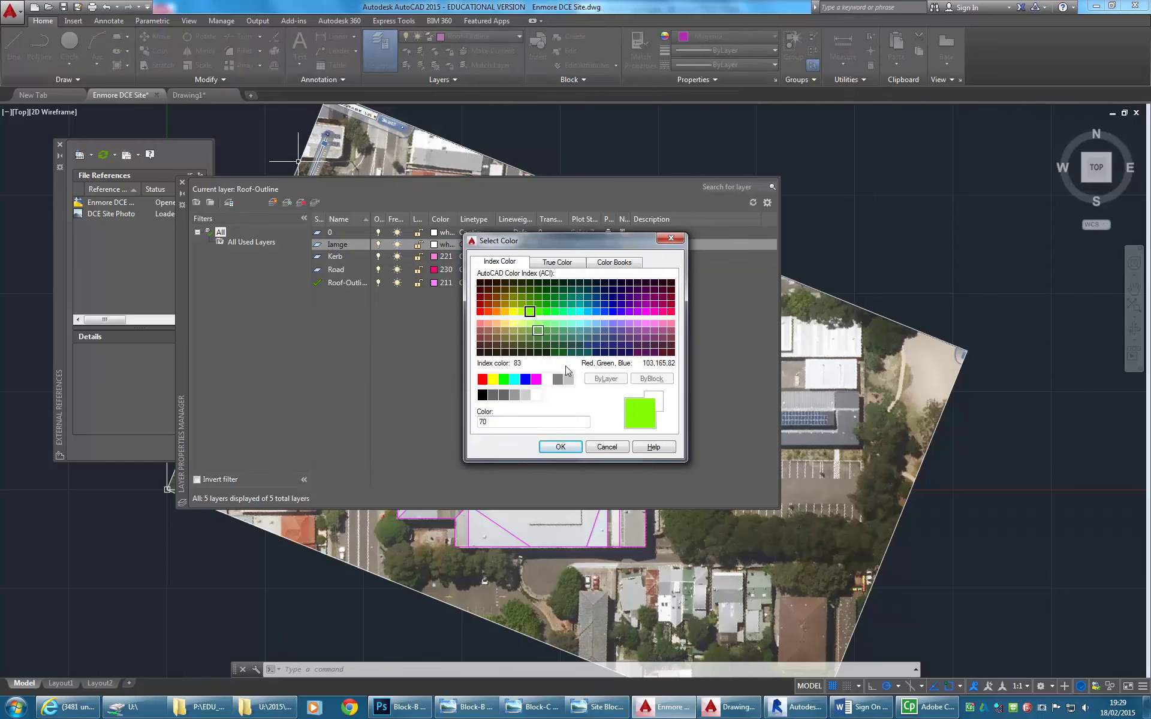
{"action": "left_click", "coordinate": [560, 446]}
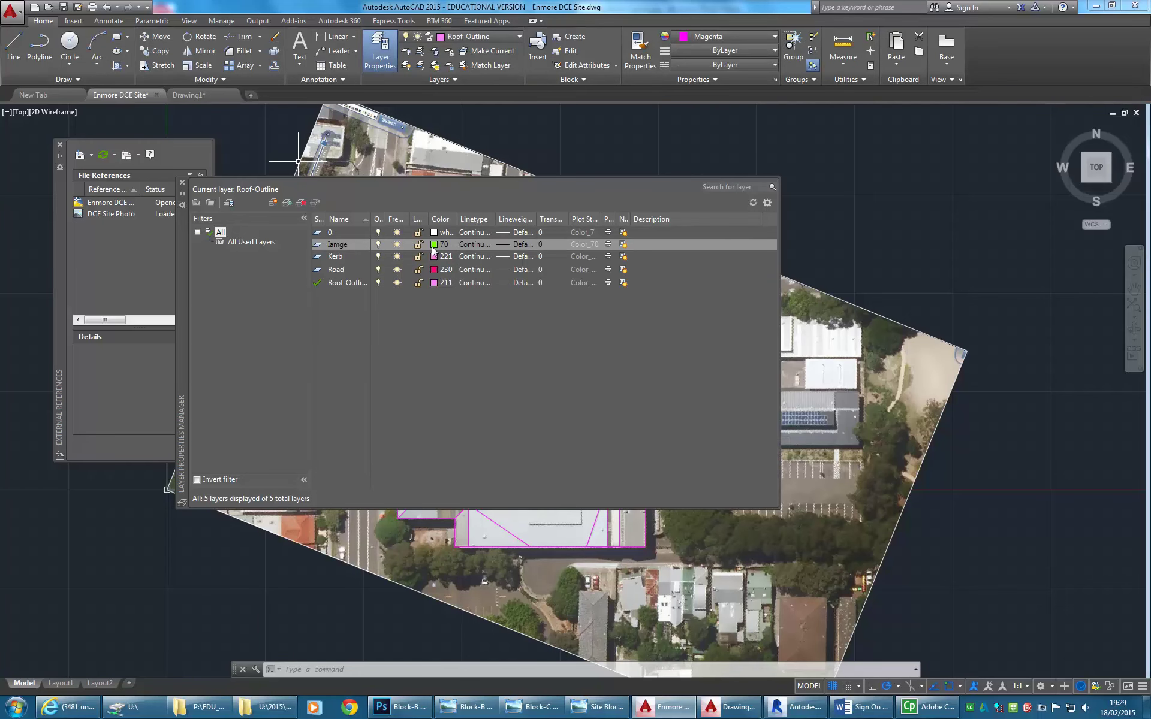
{"action": "left_click", "coordinate": [182, 181]}
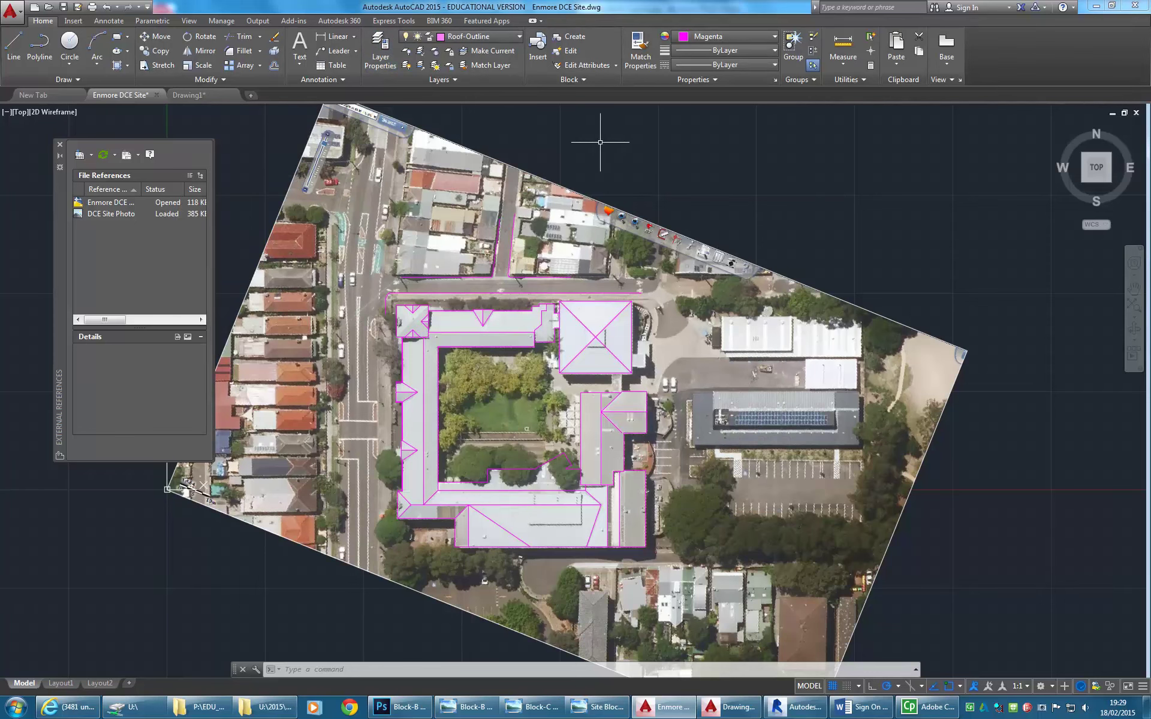
- Select the aerial site photo and assign it to the Iamge layer
{"action": "left_click", "coordinate": [550, 181]}
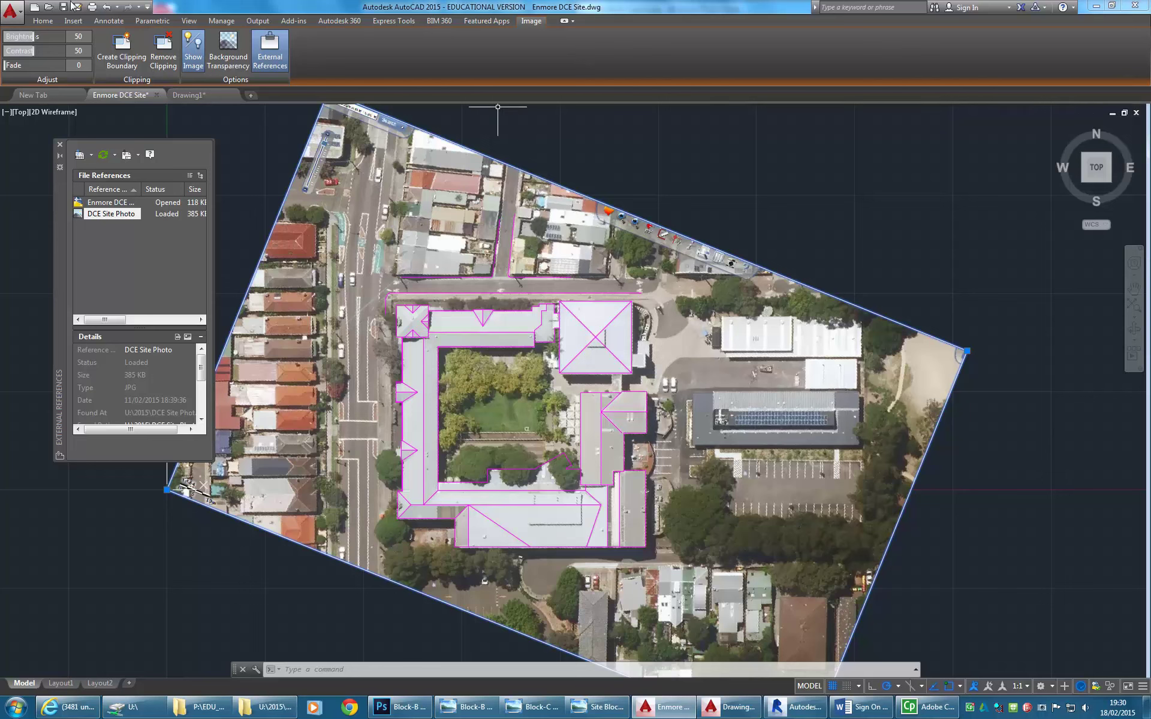
{"action": "left_click", "coordinate": [39, 20]}
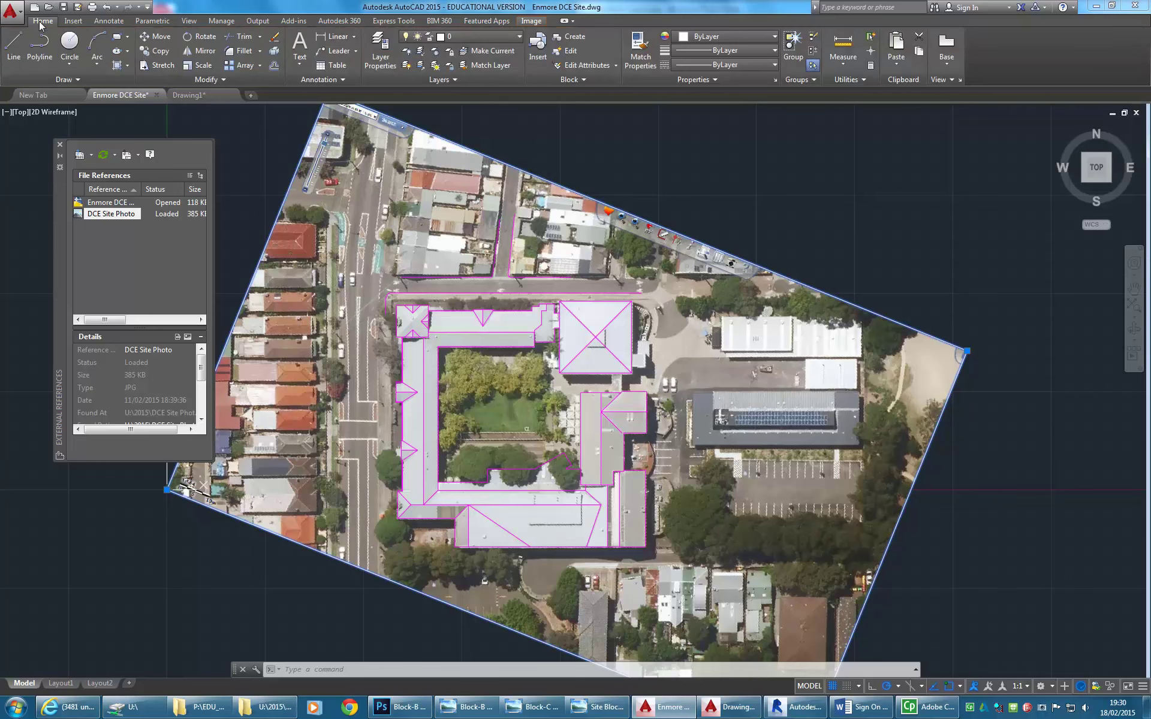
{"action": "left_click", "coordinate": [495, 36]}
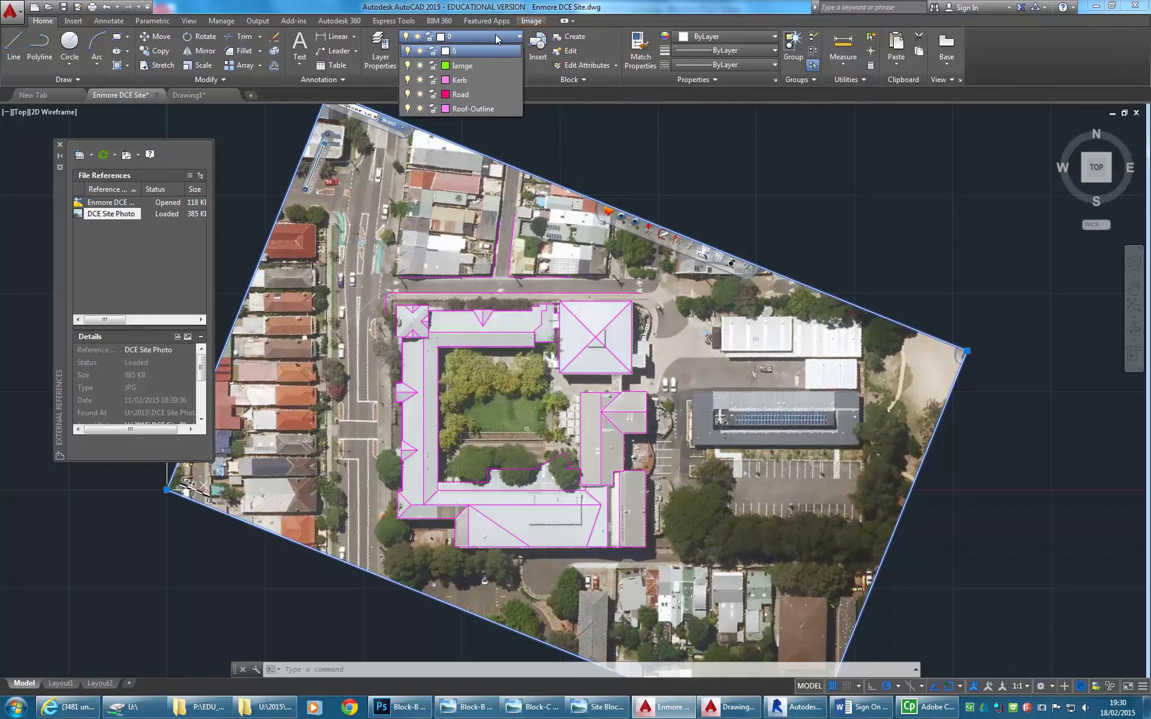
{"action": "left_click", "coordinate": [463, 65]}
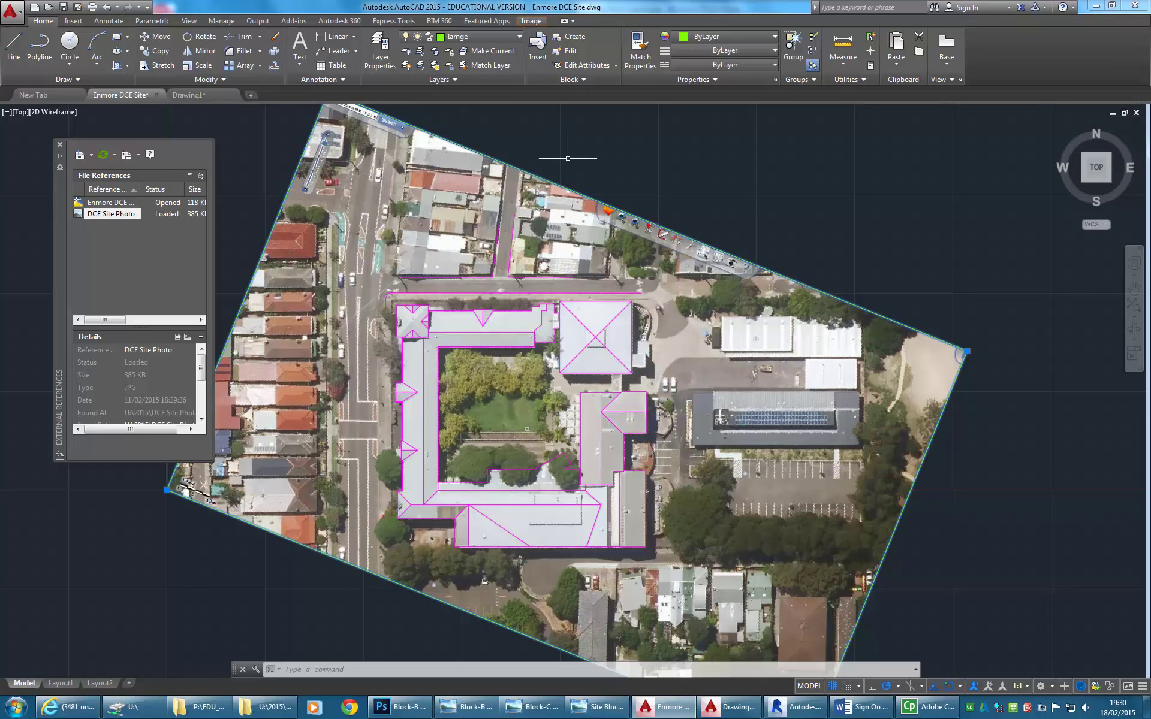
{"action": "mouse_move", "coordinate": [124, 98]}
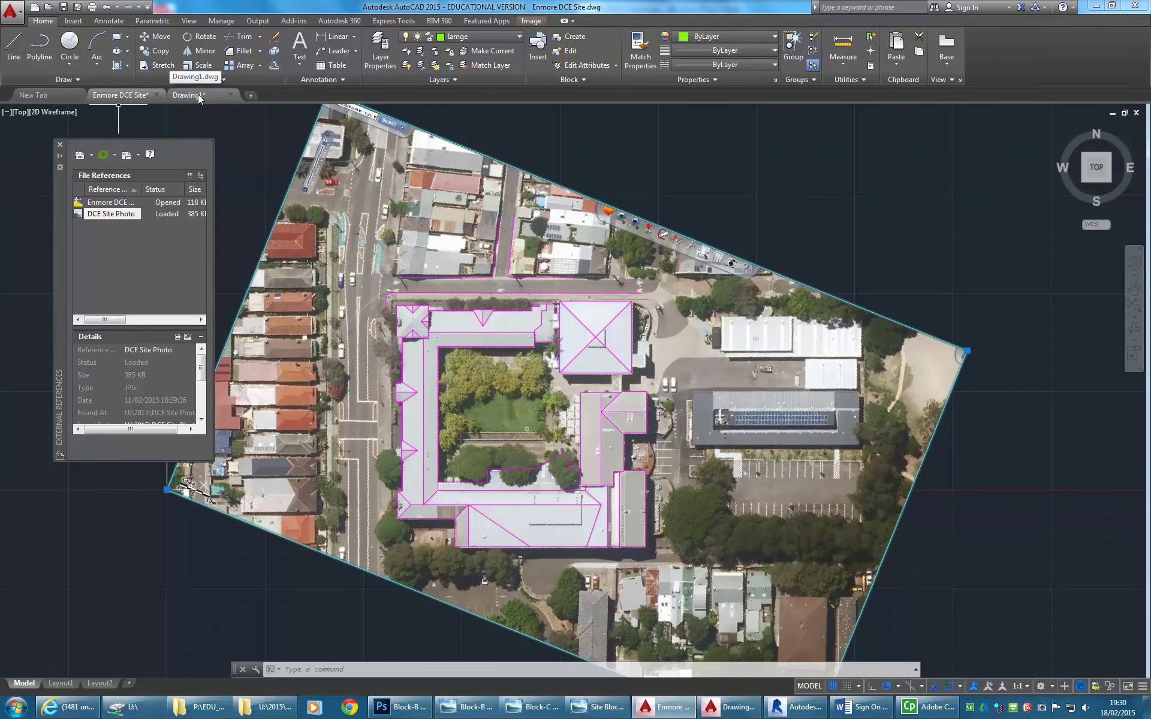
- Check Drawing1, then return to the Enmore DCE Site drawing
{"action": "mouse_move", "coordinate": [199, 96]}
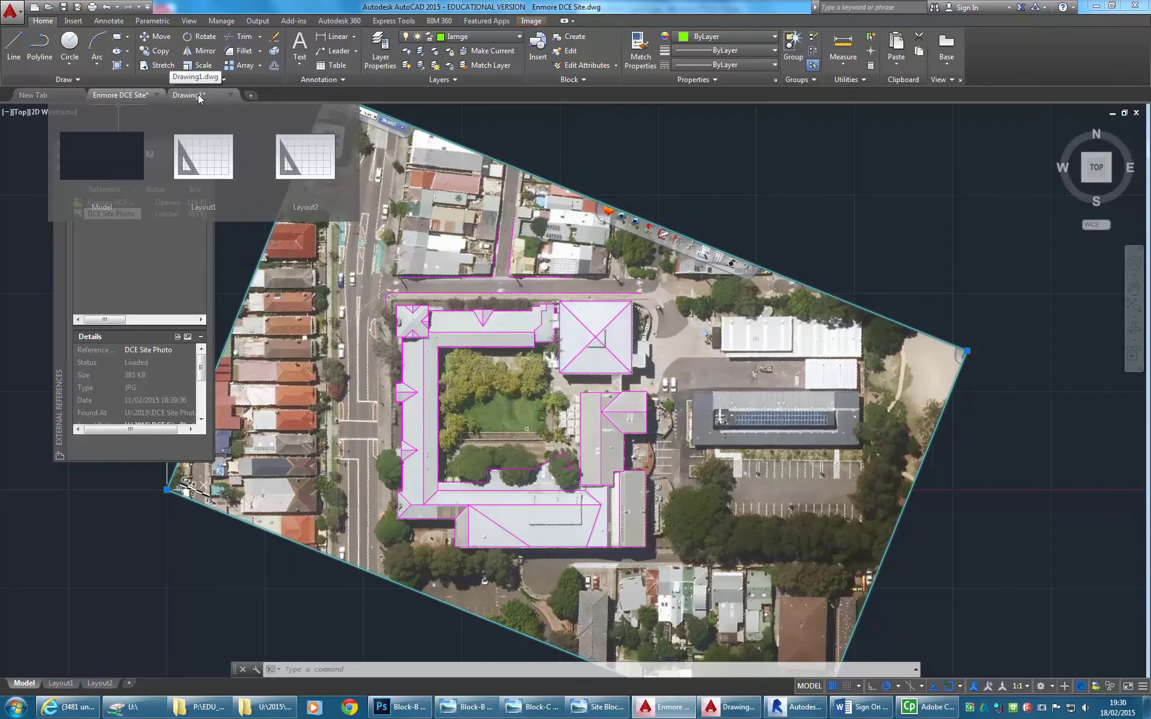
{"action": "left_click", "coordinate": [198, 96]}
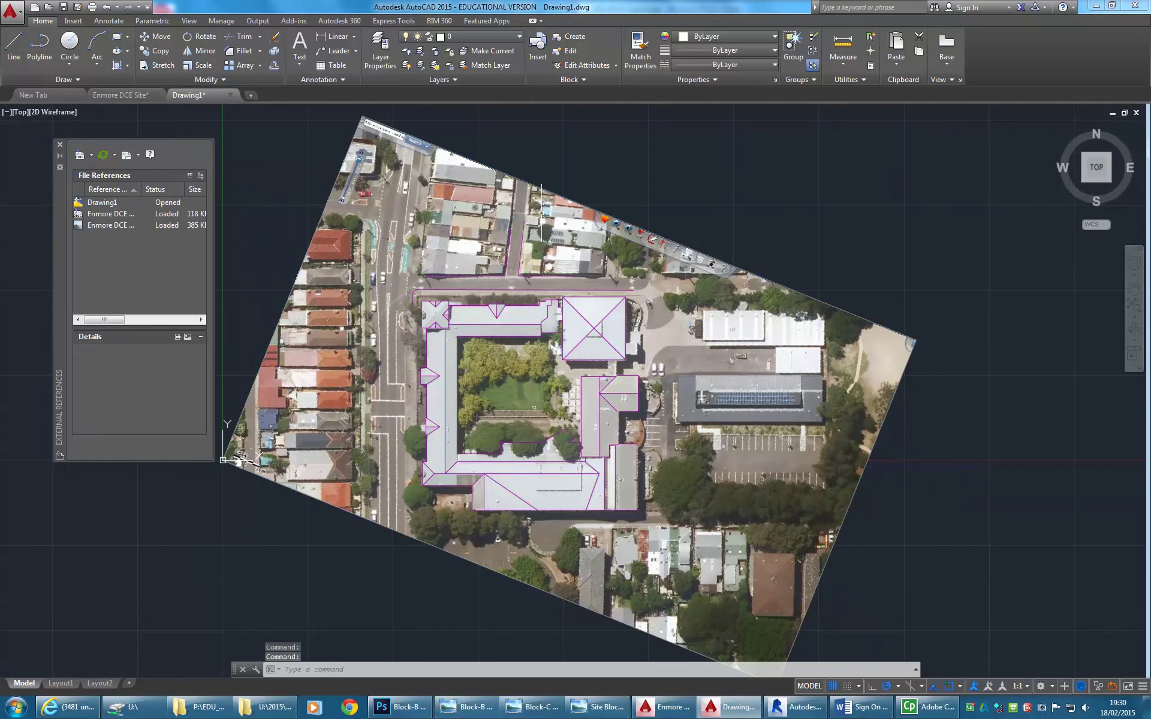
{"action": "scroll", "coordinate": [552, 164], "scroll_direction": "up", "scroll_amount": 4}
{"action": "scroll", "coordinate": [579, 218], "scroll_direction": "up", "scroll_amount": 1}
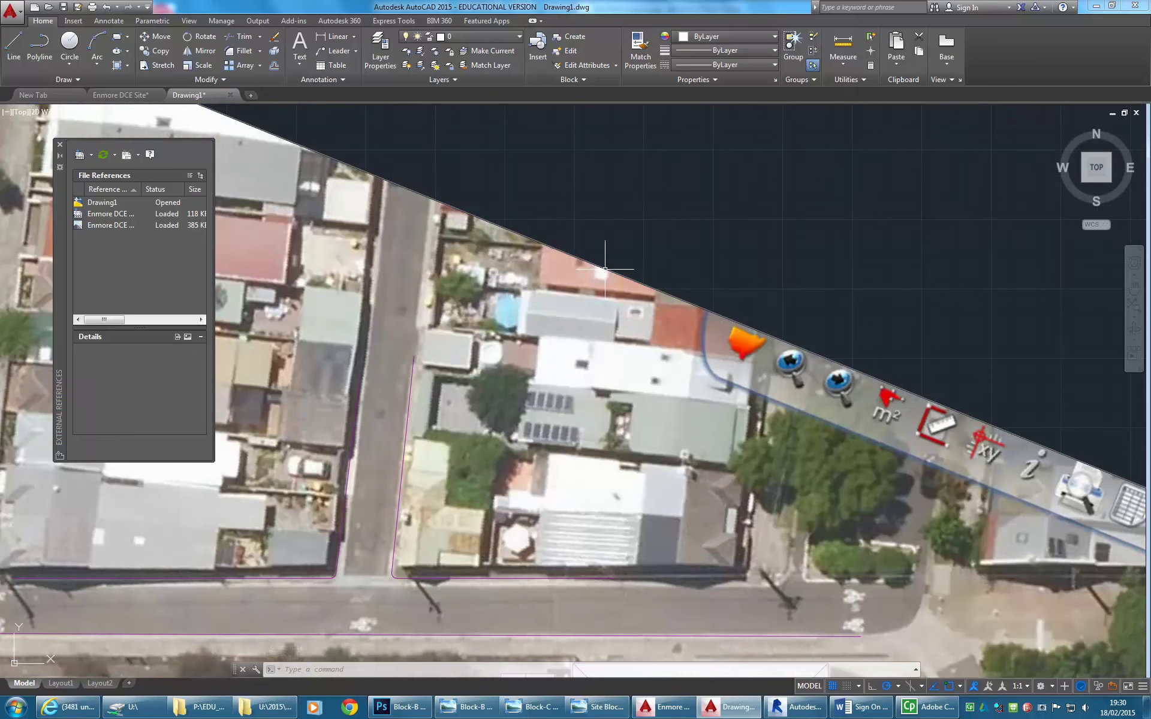
{"action": "left_click", "coordinate": [122, 95]}
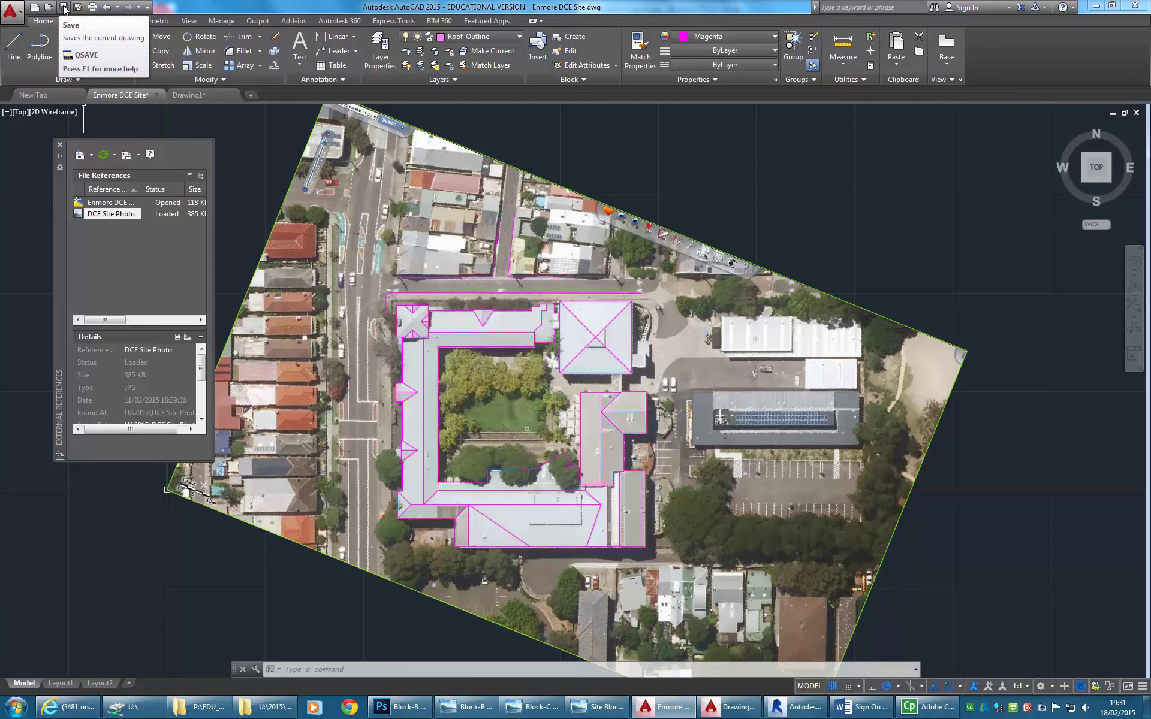
- Save the site drawing, then reload the Enmore DCE Site reference in Drawing1 and fit the plan
{"action": "left_click", "coordinate": [64, 8]}
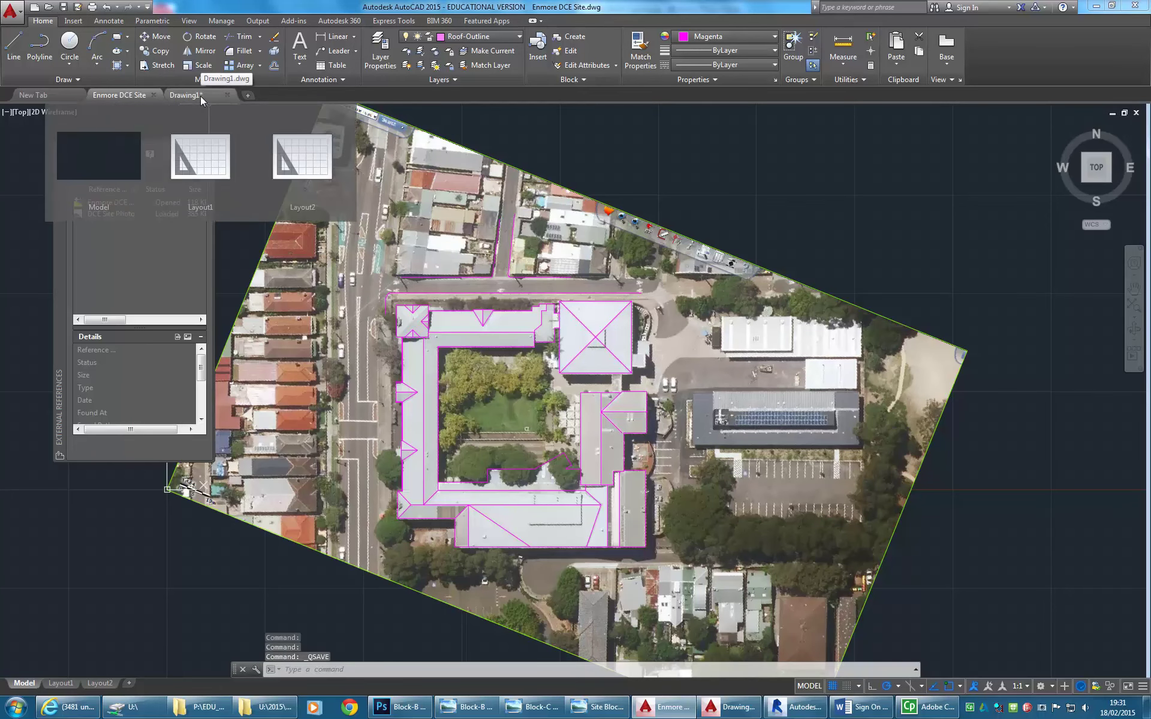
{"action": "left_click", "coordinate": [200, 96]}
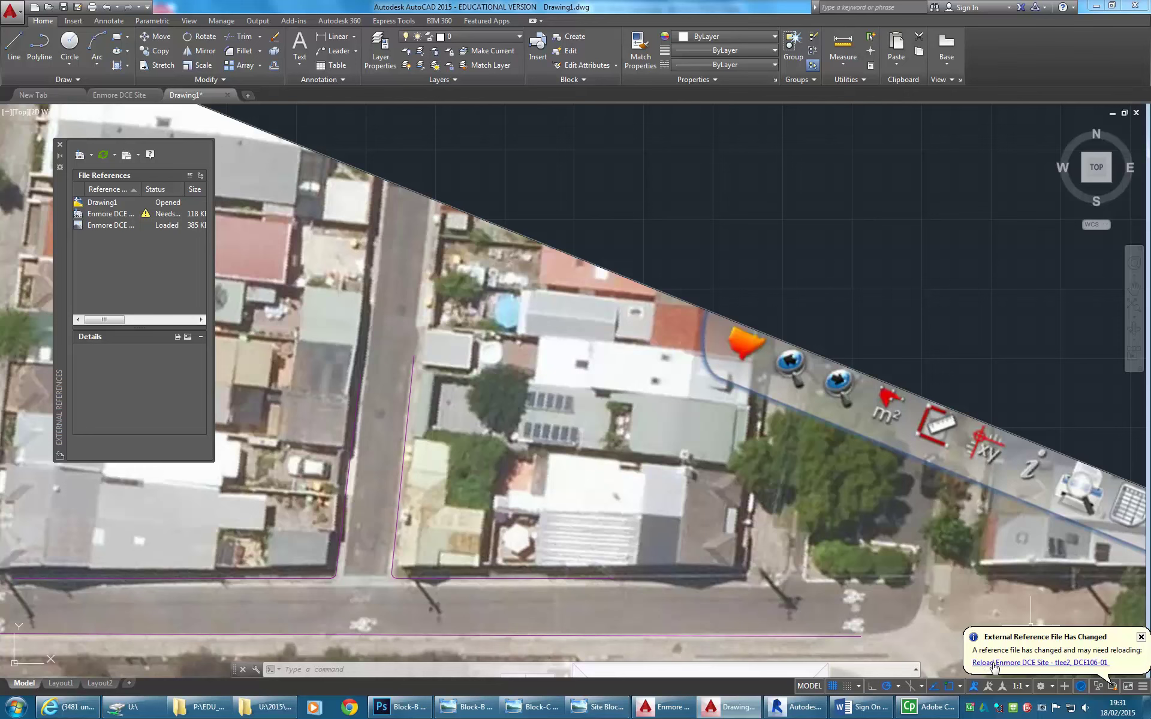
{"action": "left_click", "coordinate": [1027, 663]}
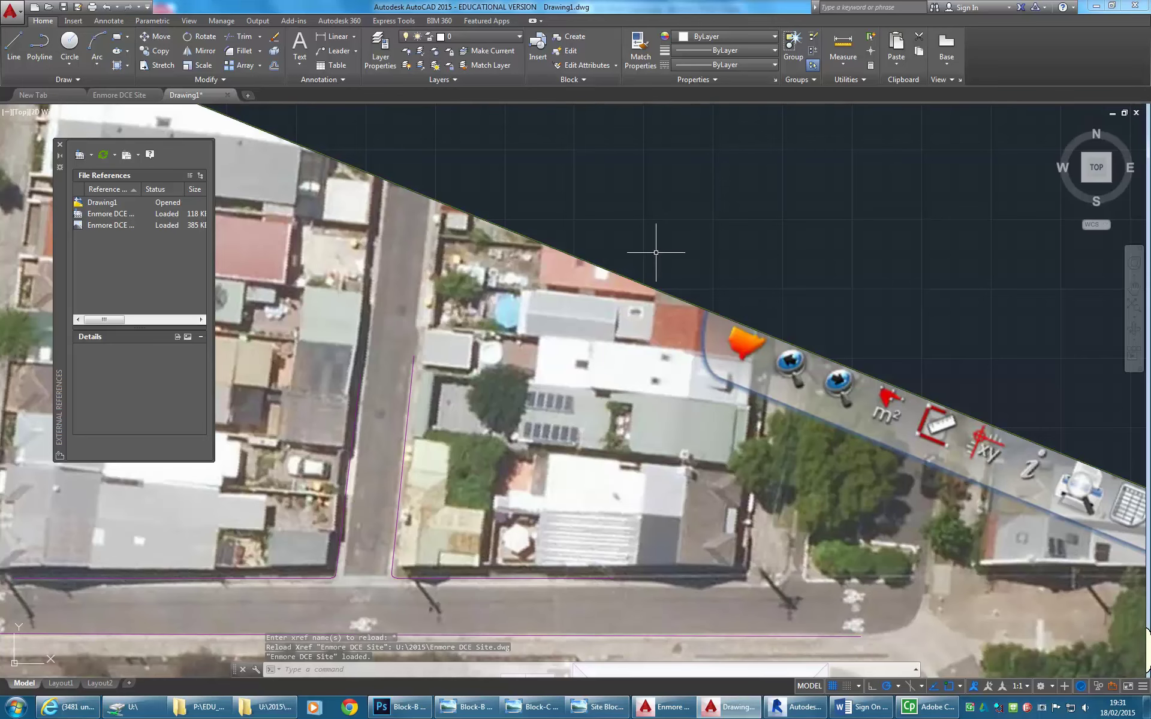
{"action": "scroll", "coordinate": [554, 253], "scroll_direction": "down", "scroll_amount": 4}
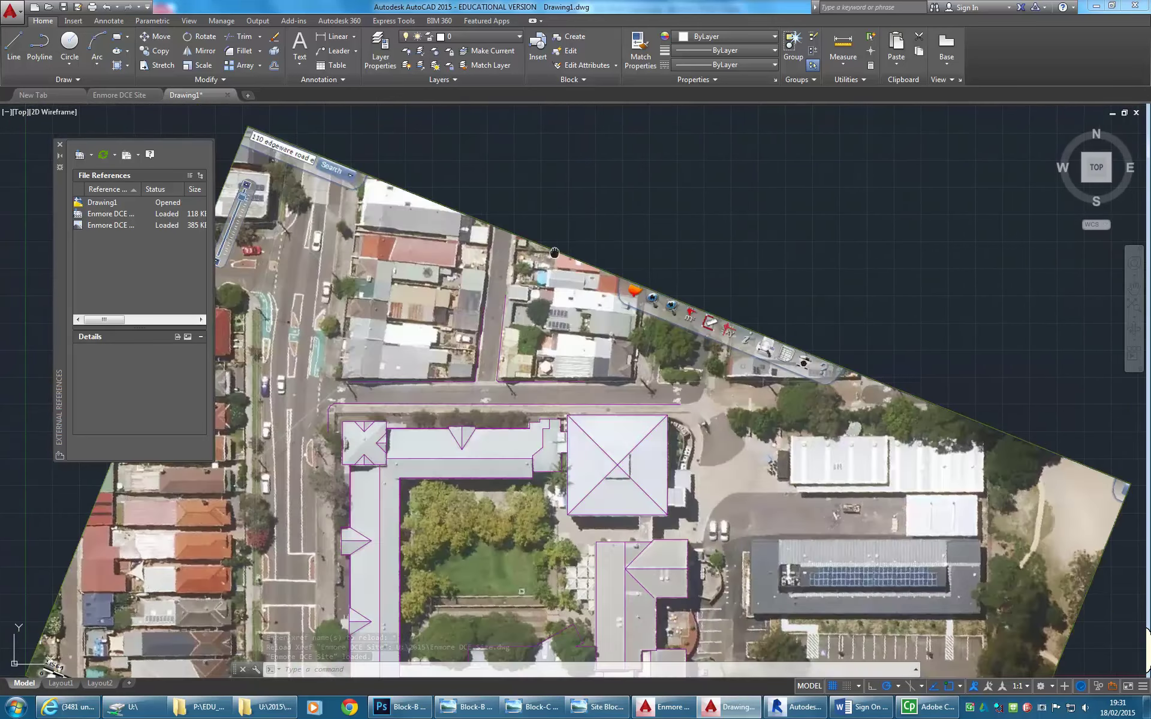
{"action": "middle_click_drag", "start_coordinate": [554, 253], "coordinate": [587, 253]}
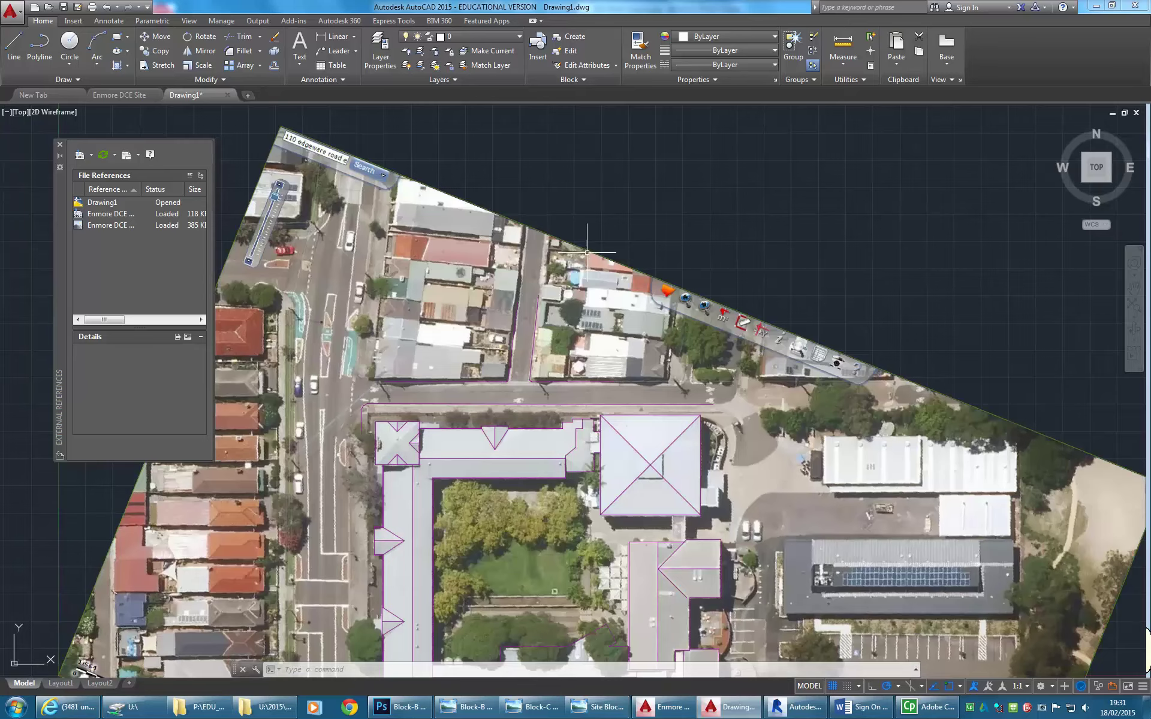
{"action": "scroll", "coordinate": [541, 333], "scroll_direction": "down", "scroll_amount": 2}
{"action": "middle_click_drag", "start_coordinate": [455, 371], "coordinate": [474, 395]}
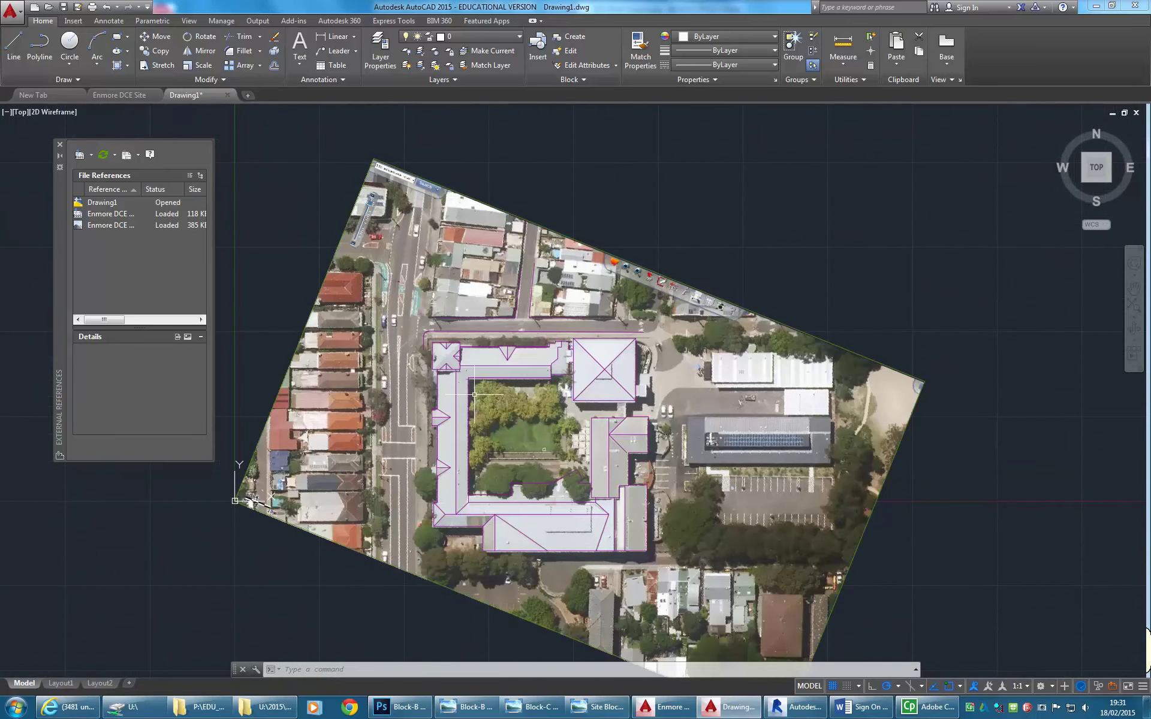
- Turn off the Enmore DCE Site|Iamge layer so only the magenta roof outlines show
{"action": "left_click", "coordinate": [474, 37]}
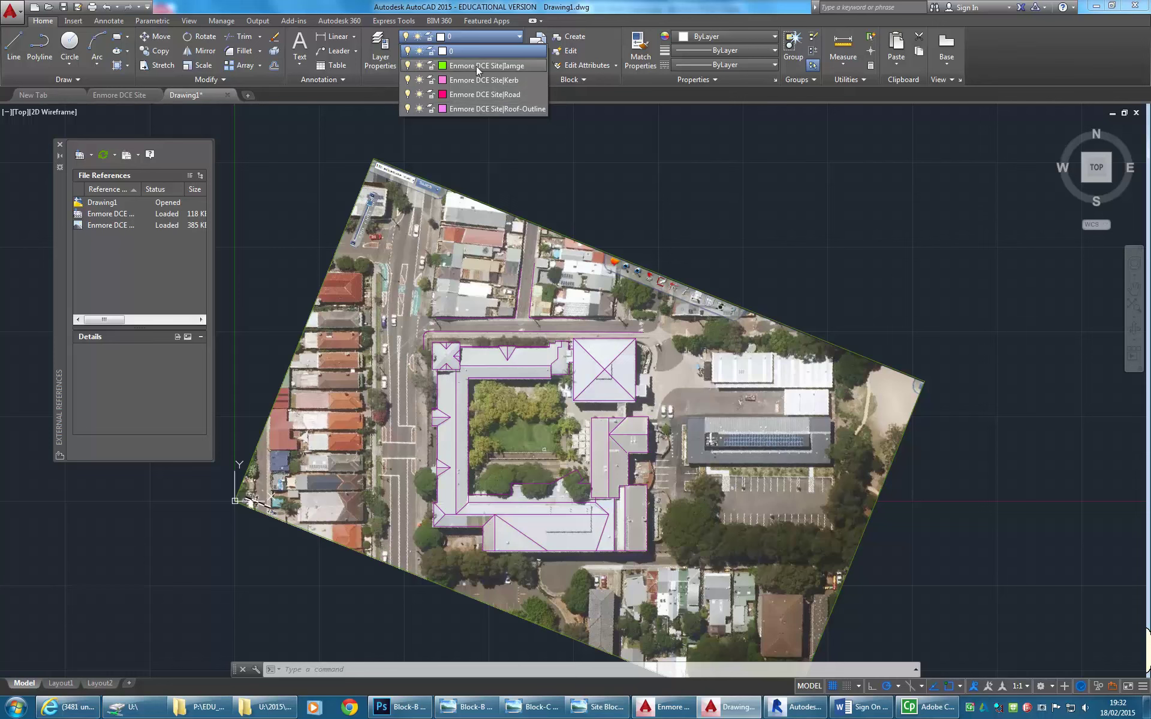
{"action": "left_click", "coordinate": [408, 66]}
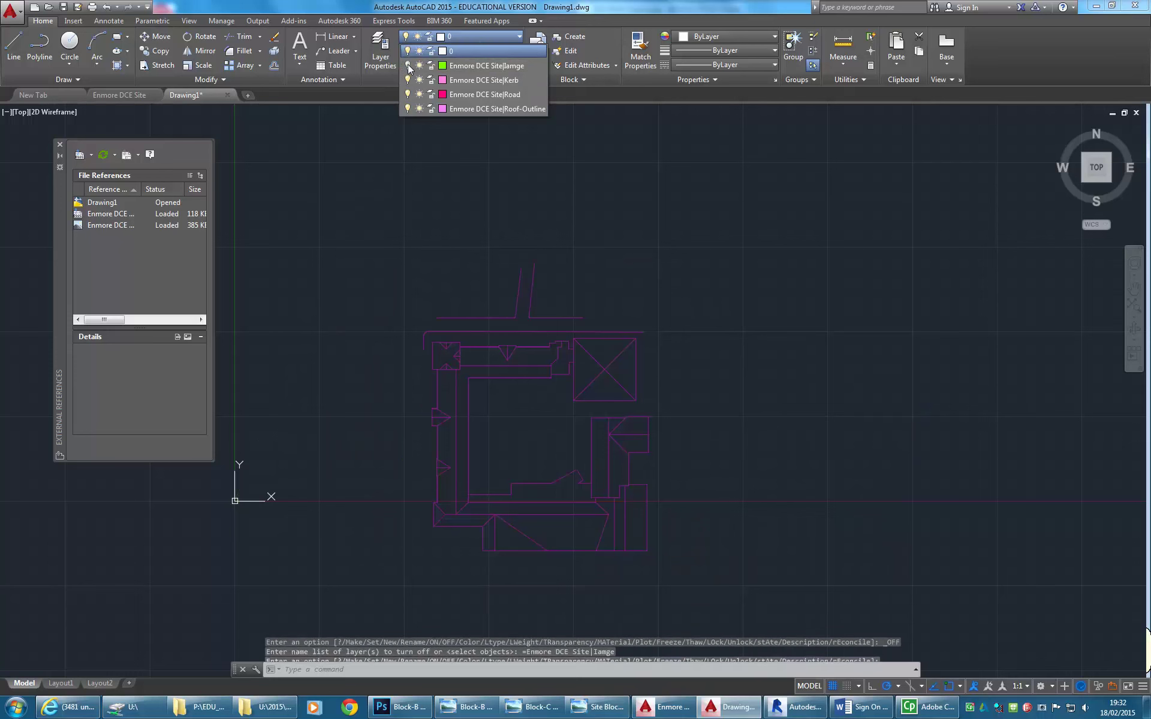
{"action": "left_click", "coordinate": [465, 280]}
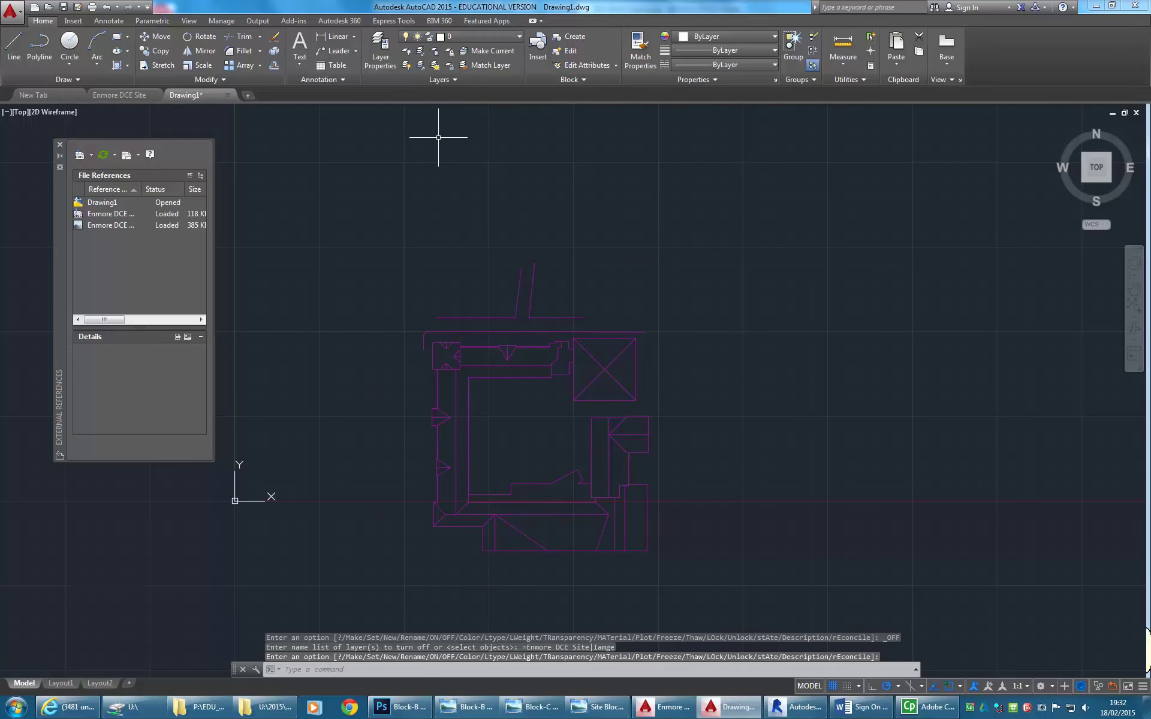
{"action": "left_click", "coordinate": [121, 94]}
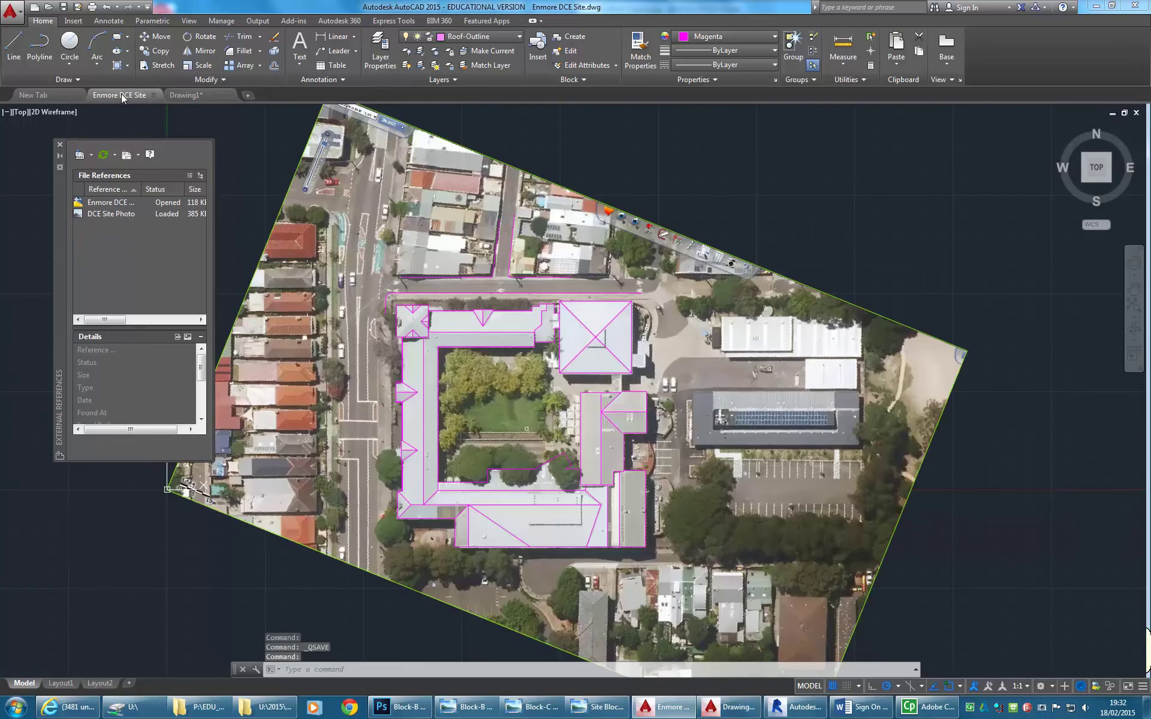
{"action": "left_click", "coordinate": [190, 95]}
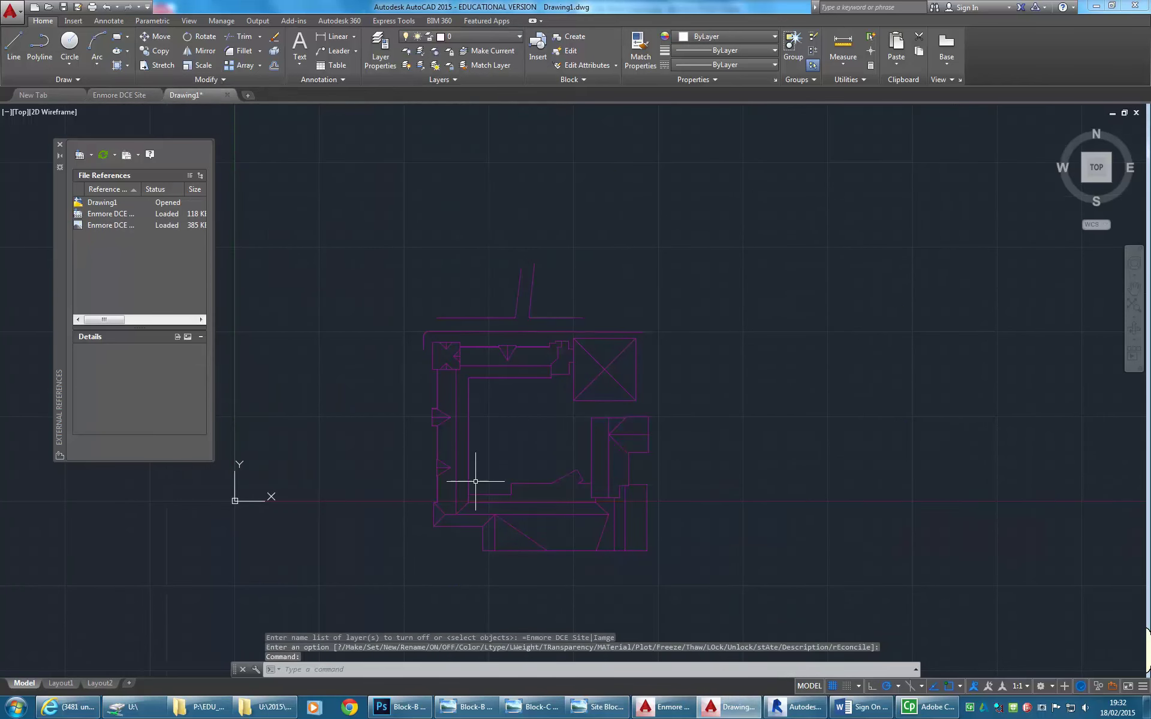
{"action": "middle_click_drag", "start_coordinate": [523, 491], "coordinate": [501, 465]}
- Save Drawing1 as Enmore DCE Ground.dwg, replacing 'Site' with 'Ground' in the name
{"action": "left_click", "coordinate": [13, 15]}
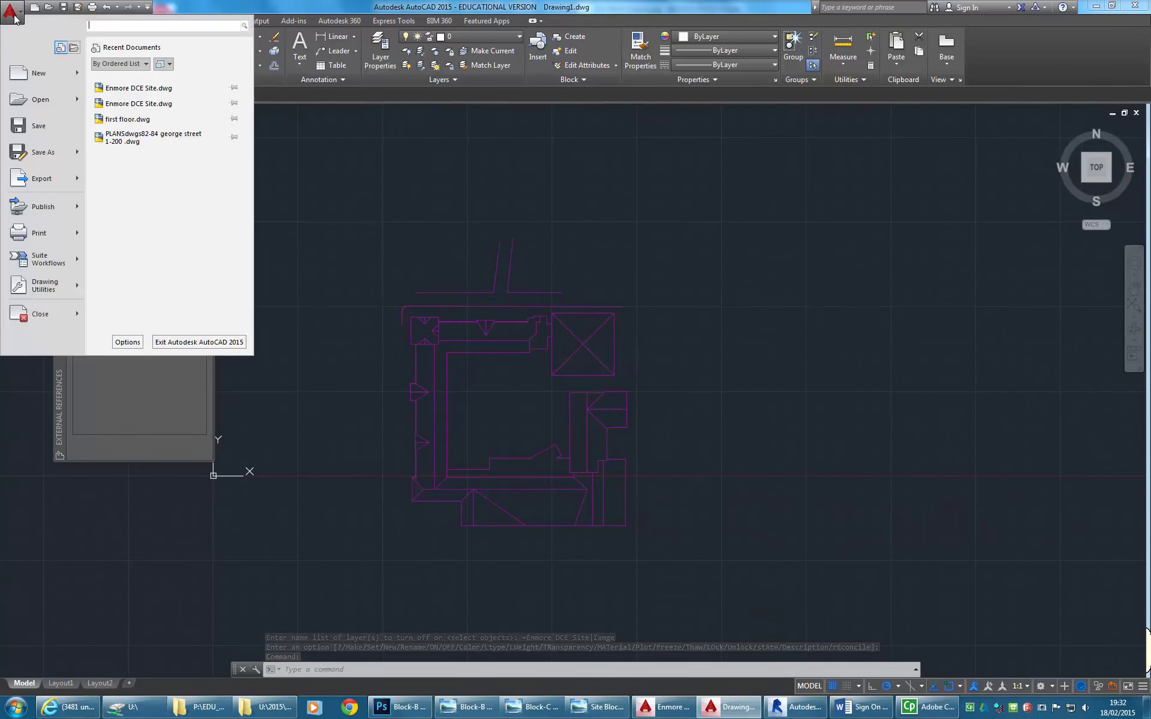
{"action": "left_click", "coordinate": [27, 155]}
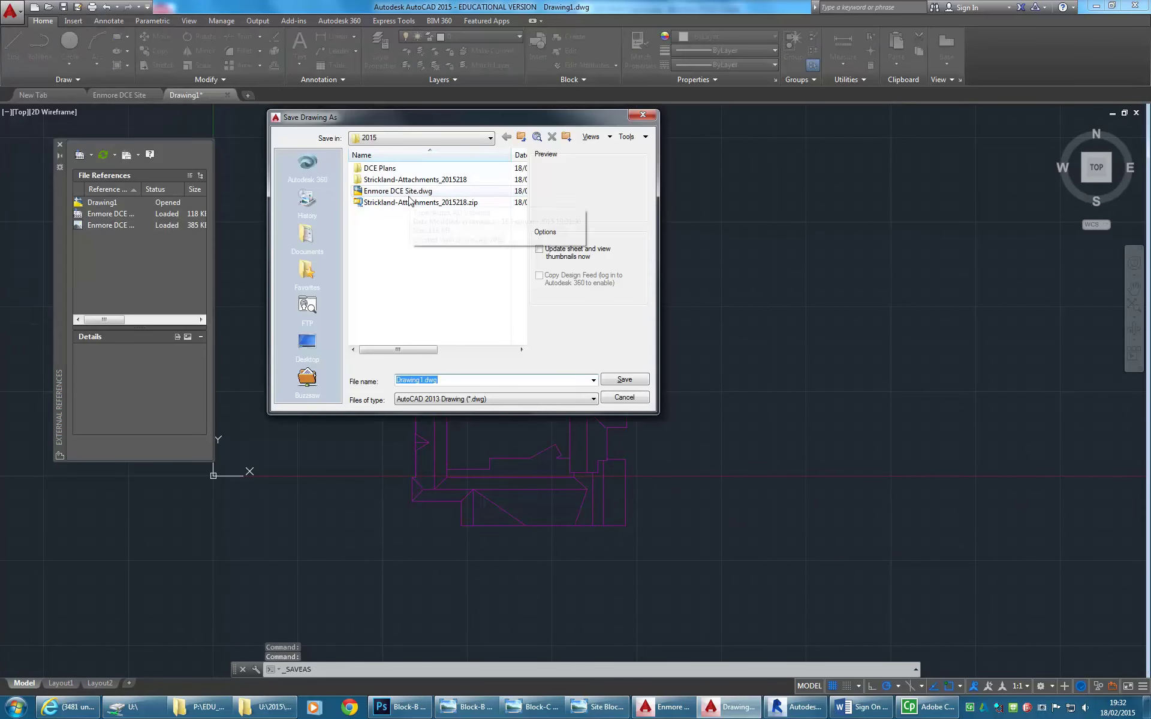
{"action": "left_click", "coordinate": [401, 191]}
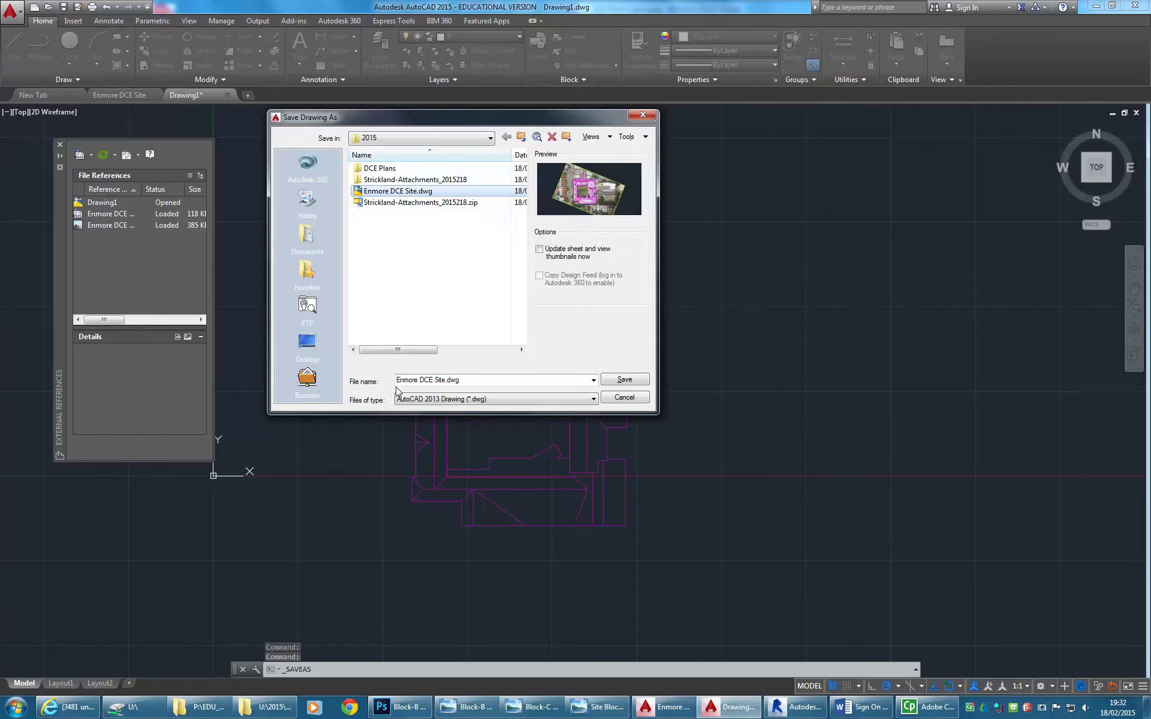
{"action": "left_click", "coordinate": [434, 381]}
{"action": "left_click_drag", "start_coordinate": [435, 381], "coordinate": [446, 380]}
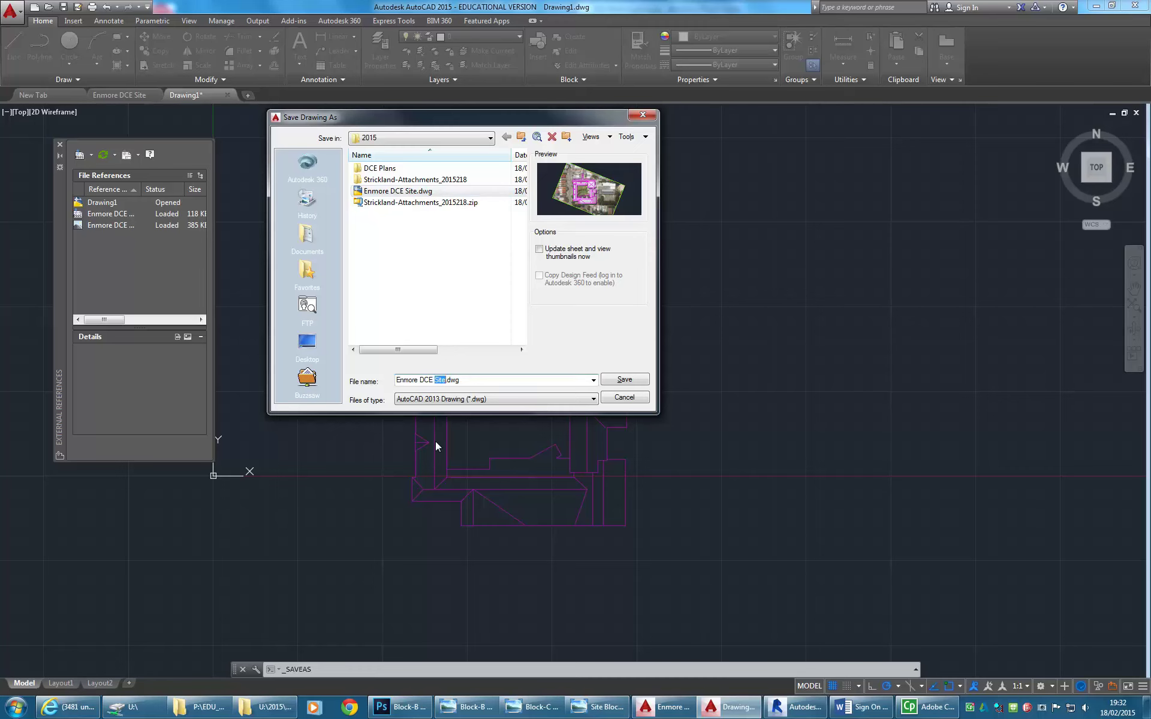
{"action": "type", "text": "Ground"}
{"action": "left_click", "coordinate": [459, 280]}
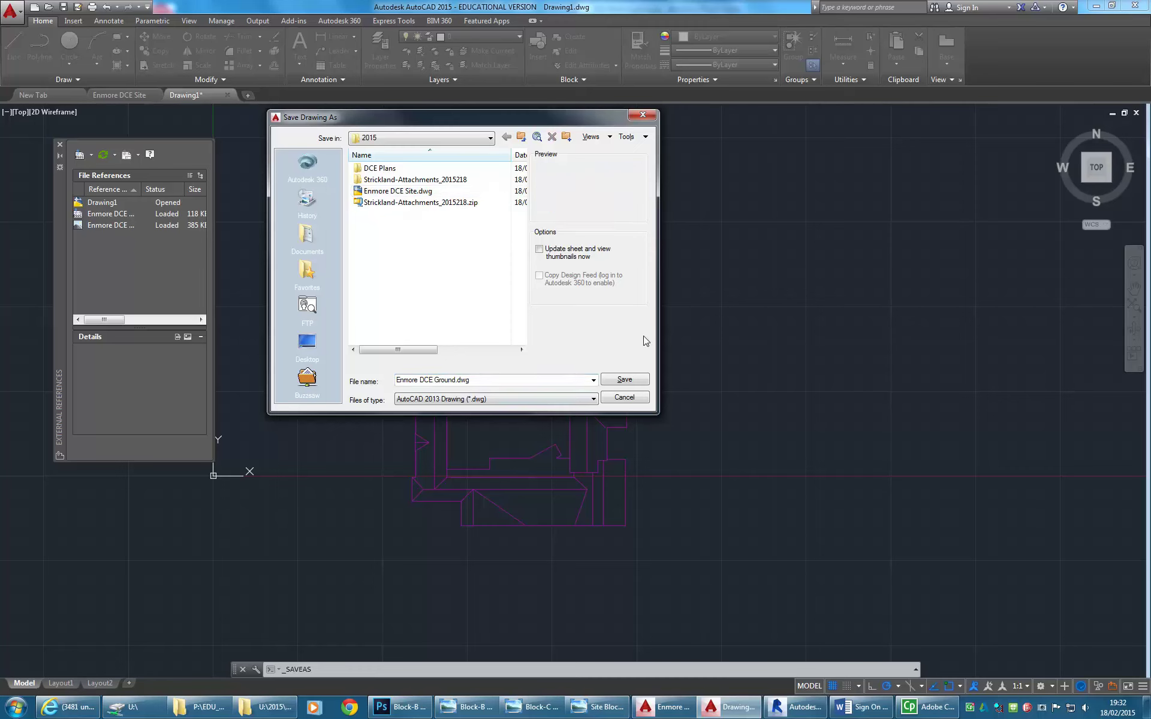
{"action": "left_click", "coordinate": [627, 380]}
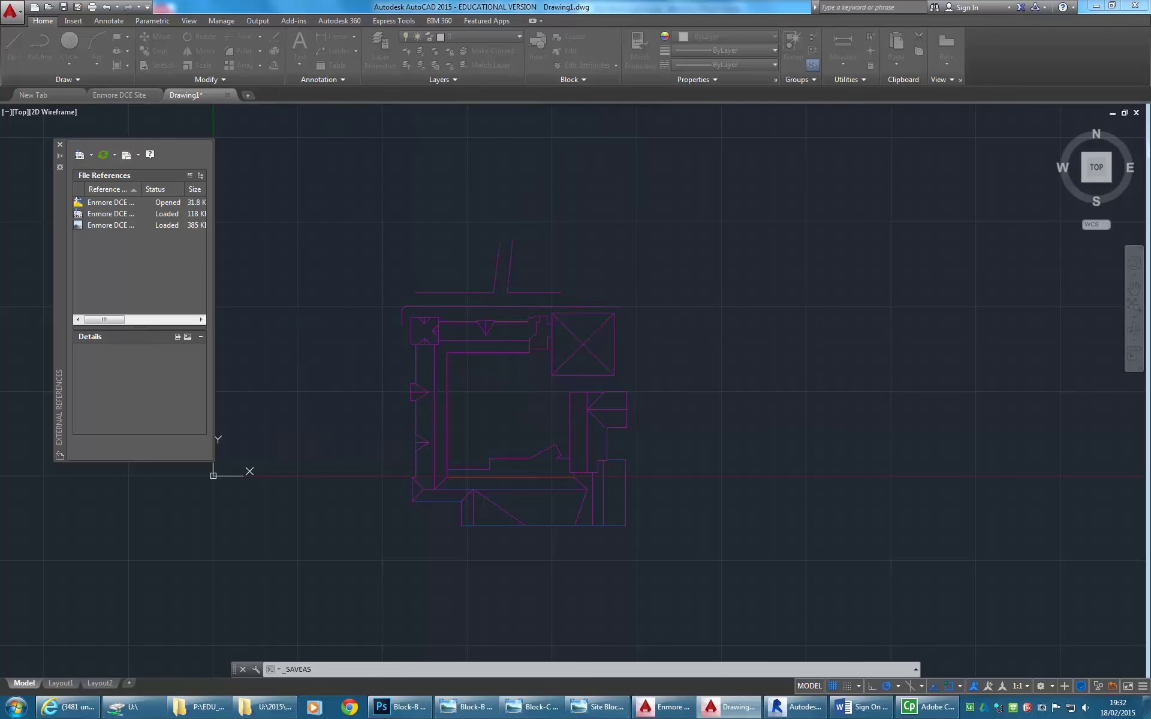
- Change the Enmore DCE Site|Roof-Outline layer colour to index 131 and recheck the layer list
{"action": "scroll", "coordinate": [497, 330], "scroll_direction": "up", "scroll_amount": 10}
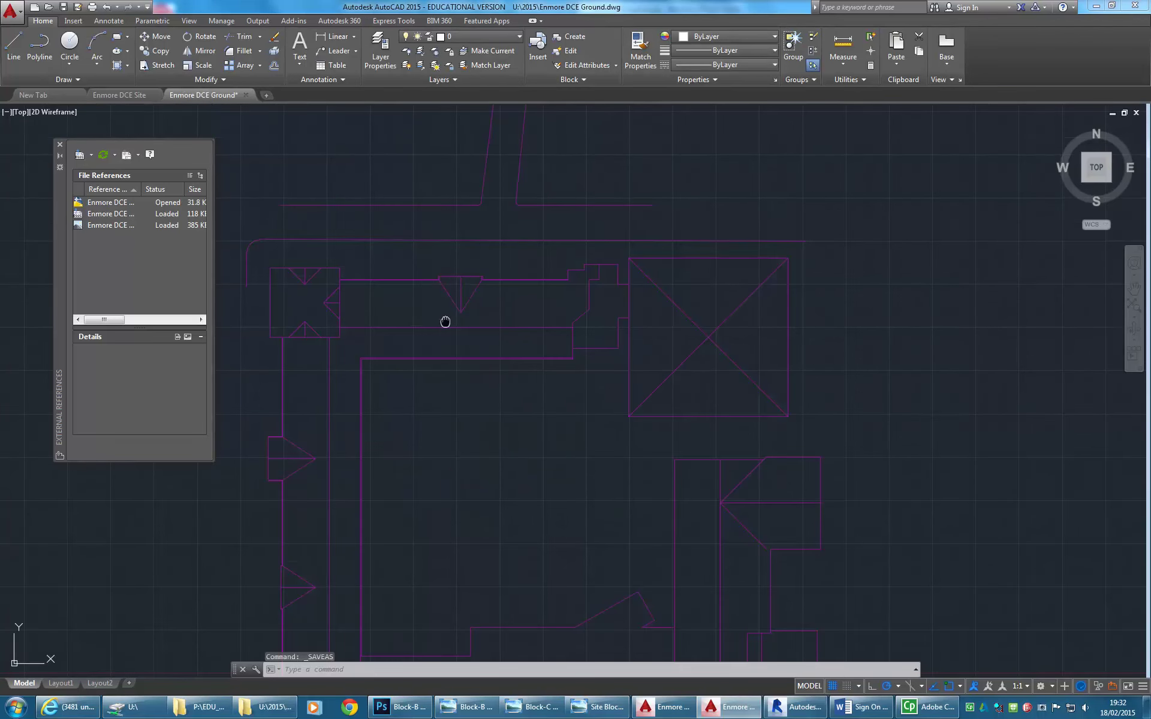
{"action": "middle_click_drag", "start_coordinate": [469, 339], "coordinate": [492, 347]}
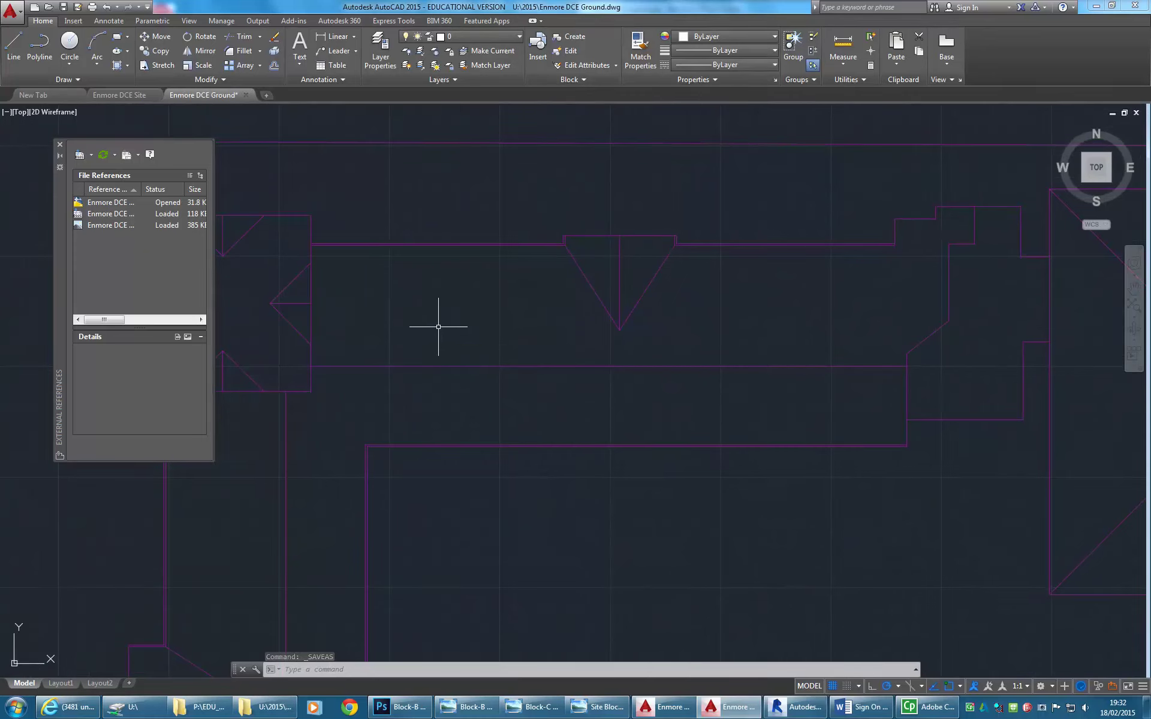
{"action": "middle_click_drag", "start_coordinate": [447, 303], "coordinate": [462, 345]}
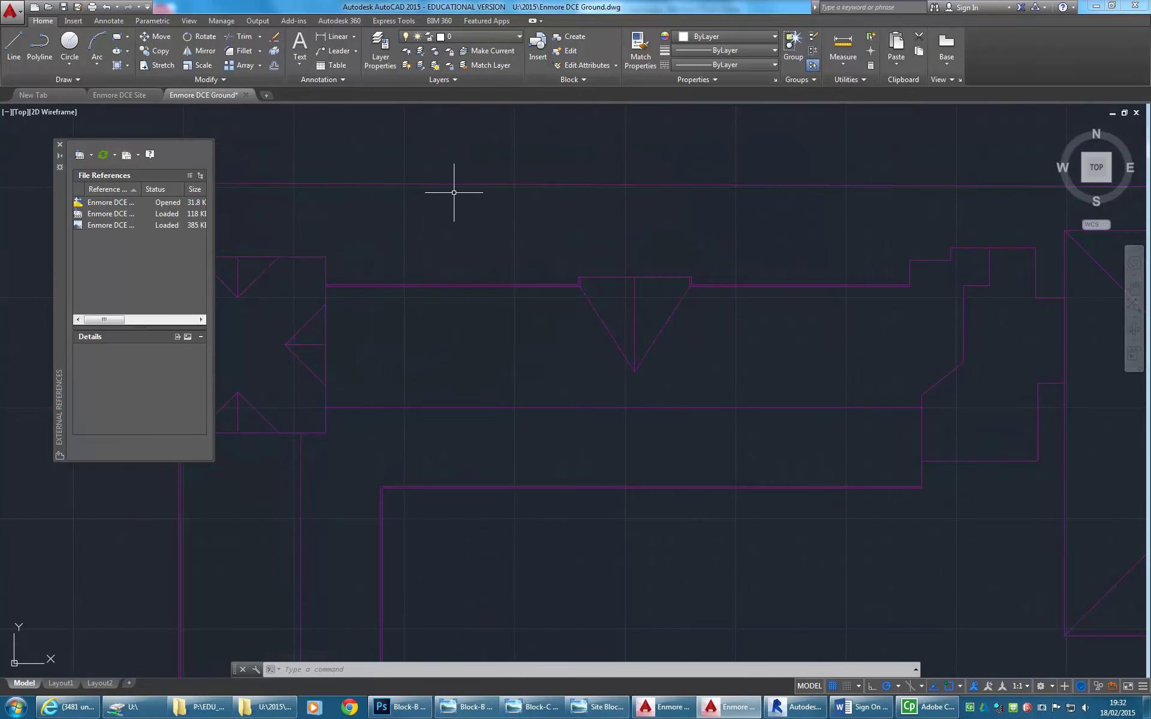
{"action": "left_click", "coordinate": [483, 38]}
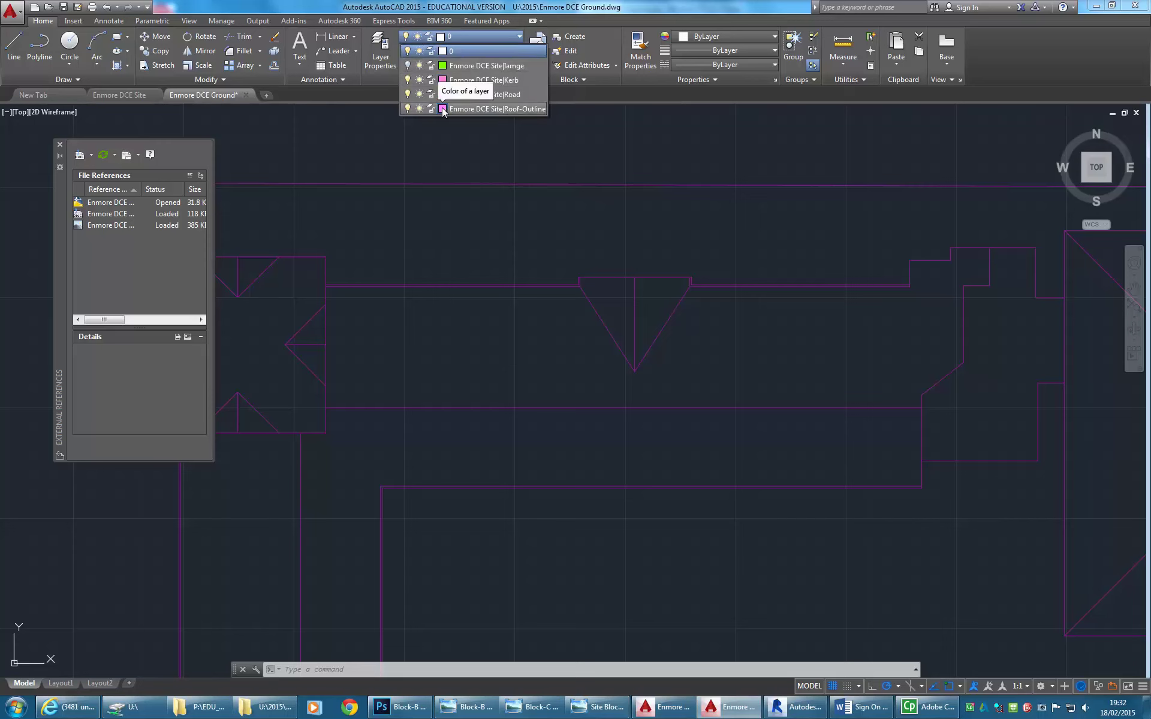
{"action": "left_click", "coordinate": [442, 109]}
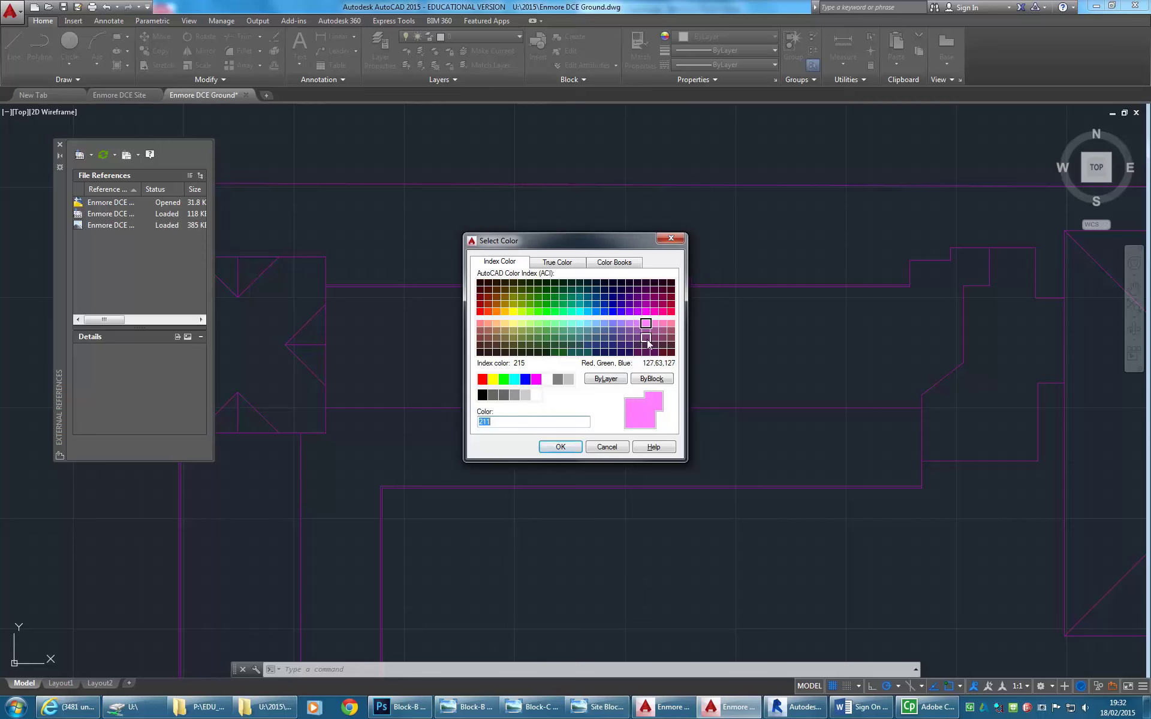
{"action": "left_click", "coordinate": [579, 323]}
{"action": "left_click", "coordinate": [559, 447]}
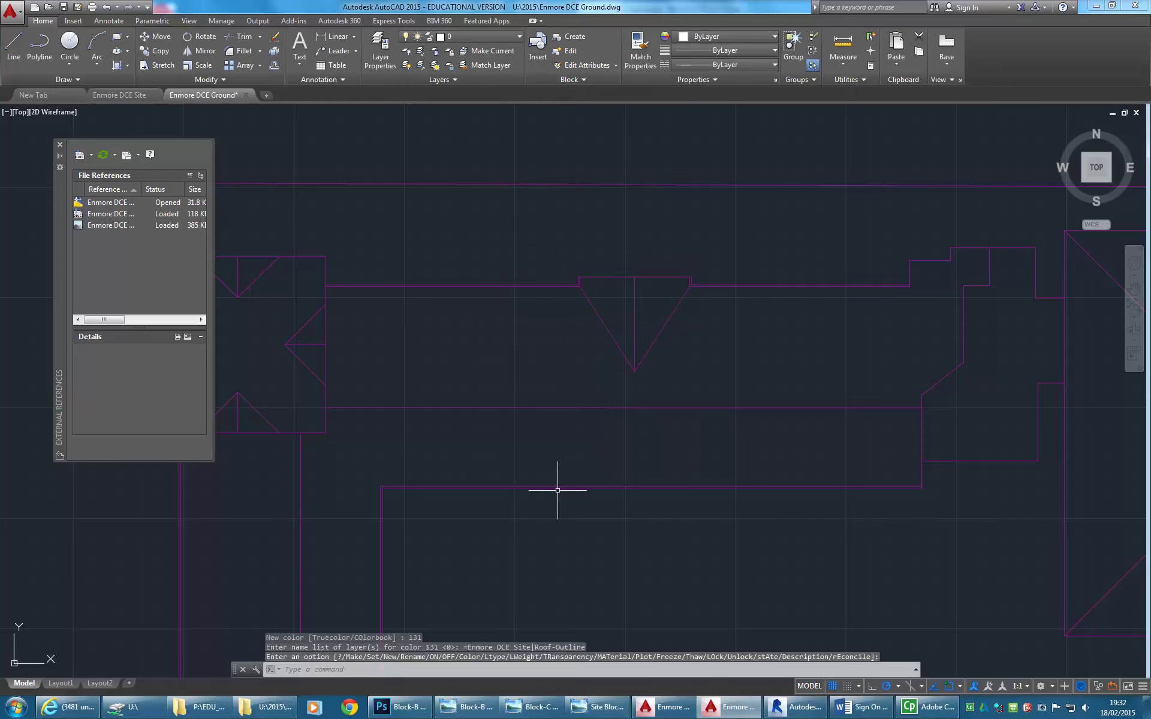
{"action": "scroll", "coordinate": [441, 378], "scroll_direction": "down", "scroll_amount": 6}
{"action": "mouse_move", "coordinate": [493, 393]}
{"action": "middle_mouse_down"}
{"action": "mouse_move", "coordinate": [440, 349]}
{"action": "mouse_move", "coordinate": [450, 329]}
{"action": "middle_mouse_up"}
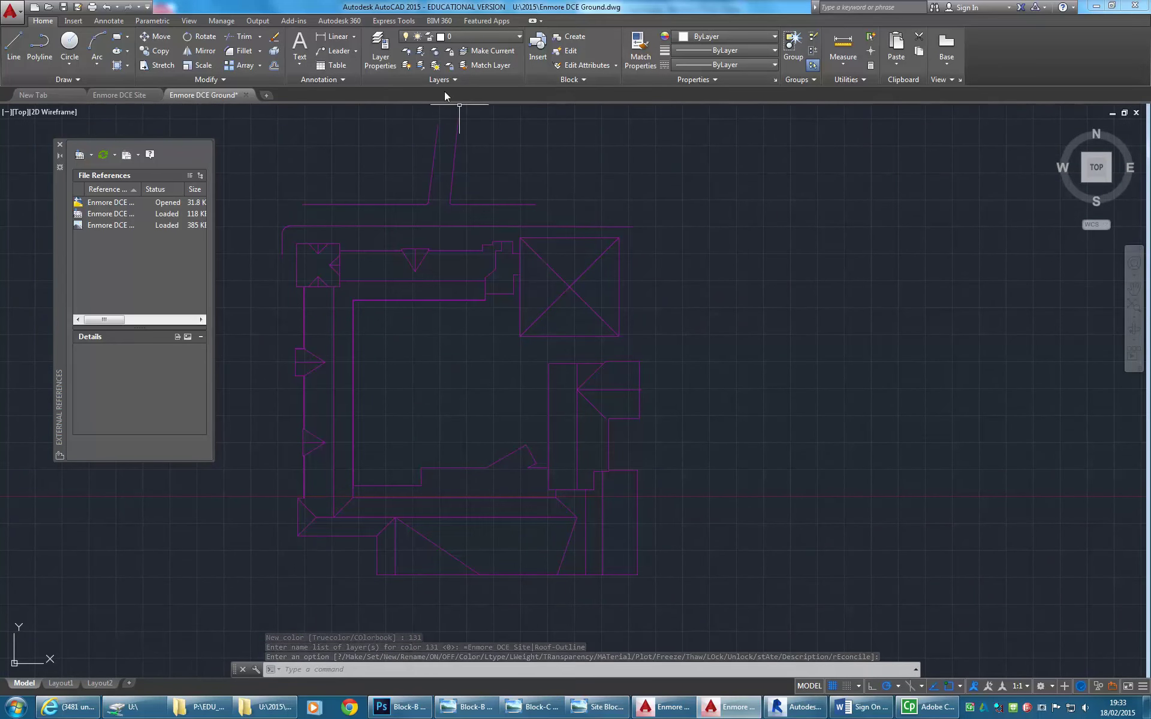
{"action": "left_click", "coordinate": [476, 35]}
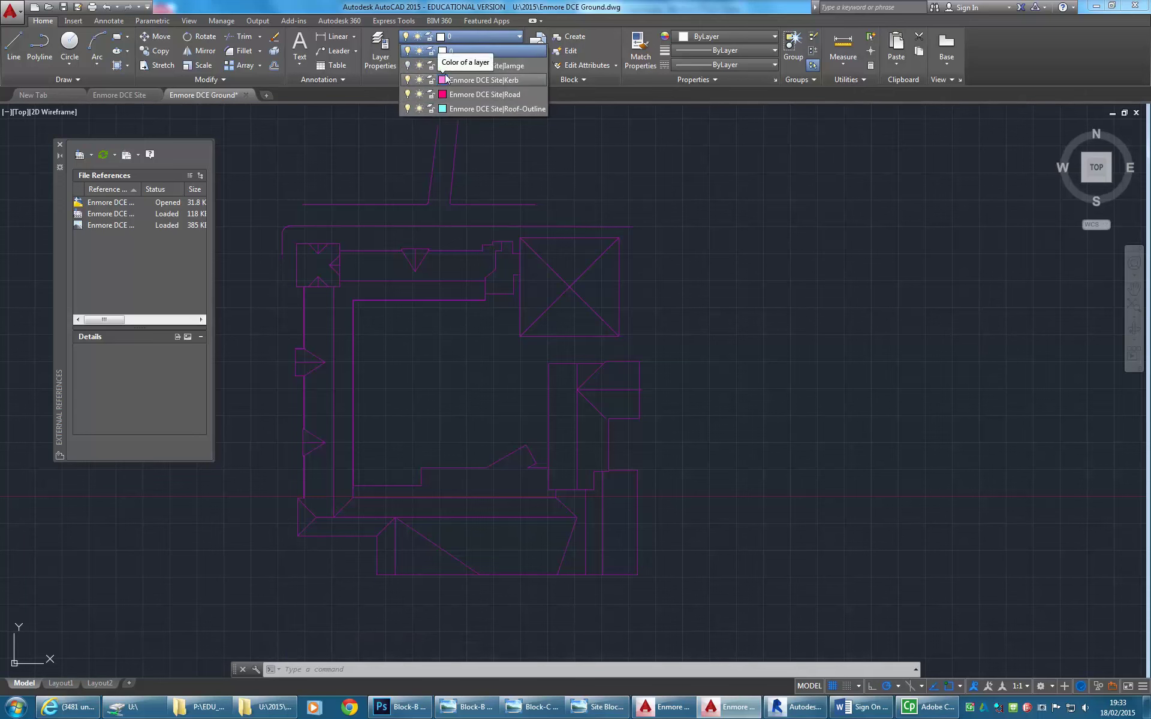
{"action": "left_click", "coordinate": [488, 34]}
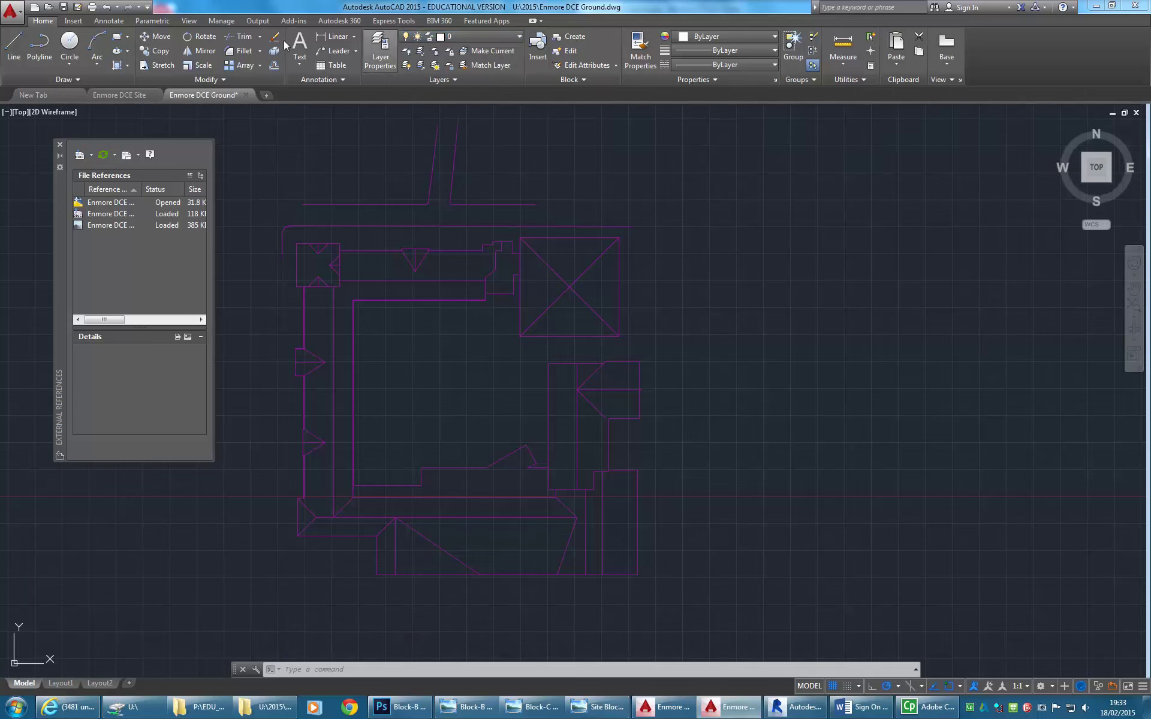
- In the Enmore DCE Site drawing, set the Roof-Outline layer colour to 131
{"action": "left_click", "coordinate": [123, 95]}
{"action": "left_click", "coordinate": [476, 37]}
{"action": "left_click", "coordinate": [445, 107]}
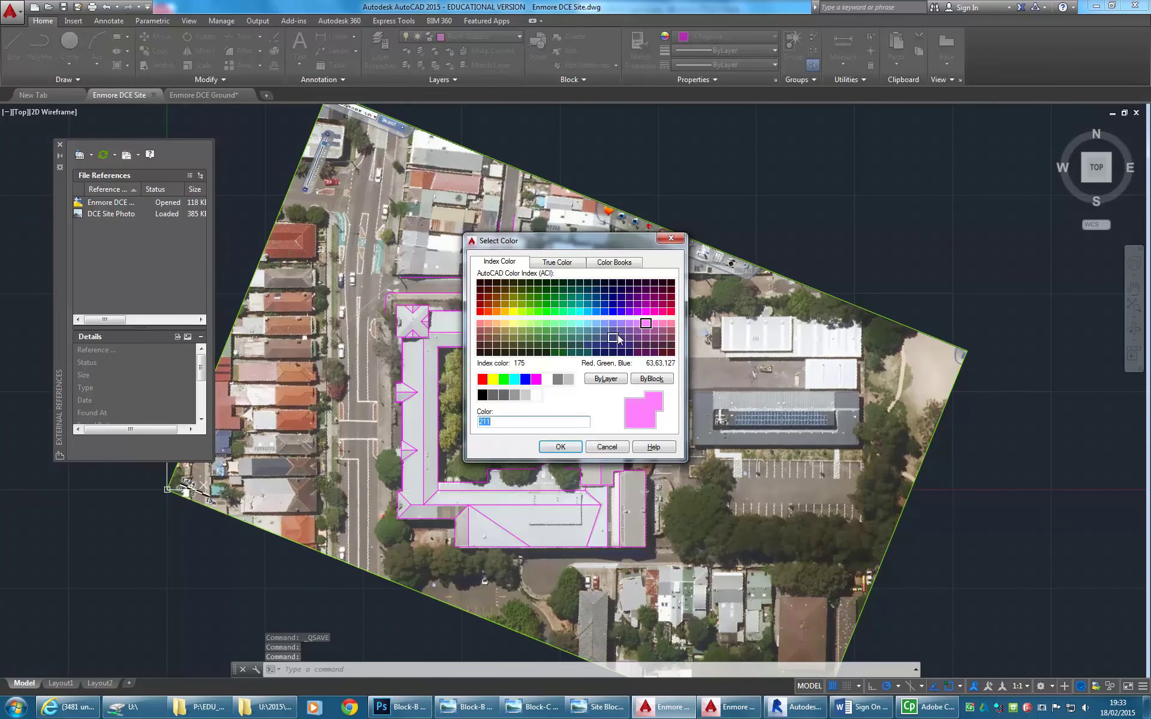
{"action": "left_click", "coordinate": [579, 324]}
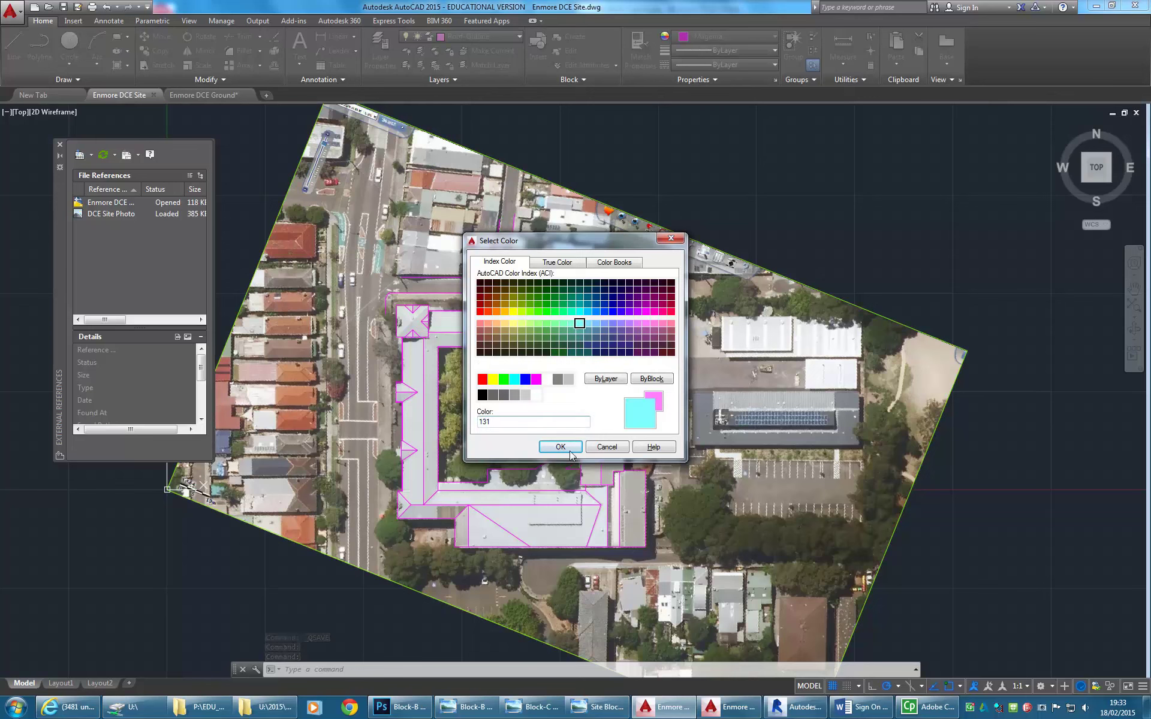
{"action": "left_click", "coordinate": [559, 447]}
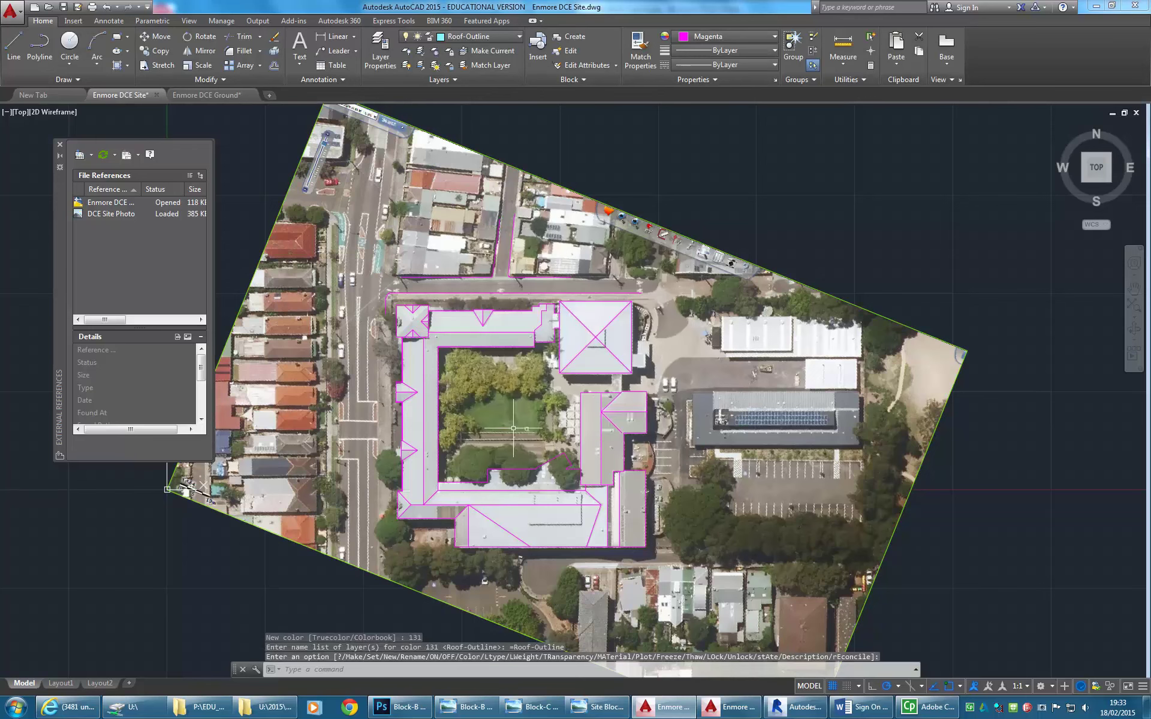
{"action": "left_click", "coordinate": [477, 36]}
- Check a roof line, cancel the selection, and regenerate the drawing with RE
{"action": "scroll", "coordinate": [495, 342], "scroll_direction": "up", "scroll_amount": 4}
{"action": "left_click", "coordinate": [523, 313]}
{"action": "left_click", "coordinate": [513, 329]}
{"action": "scroll", "coordinate": [489, 385], "scroll_direction": "down", "scroll_amount": 4}
{"action": "key", "text": "Escape"}
{"action": "middle_click_drag", "start_coordinate": [488, 385], "coordinate": [449, 359]}
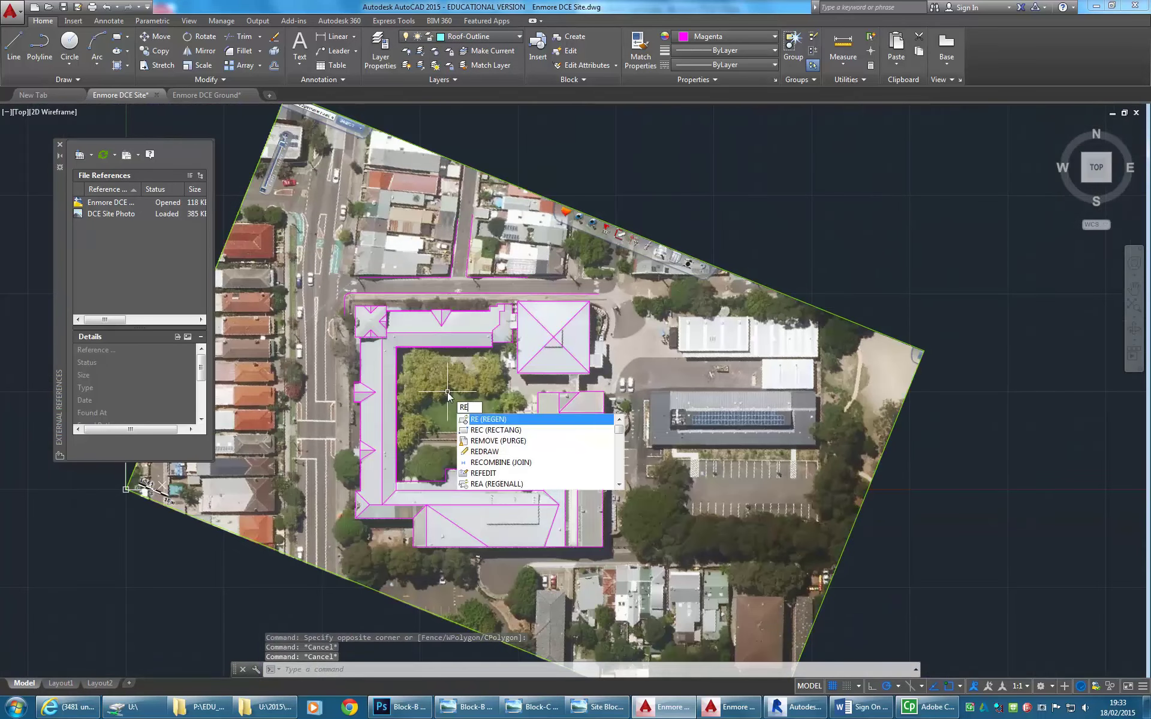
{"action": "type", "text": "RE"}
{"action": "key", "text": "Return"}
{"action": "scroll", "coordinate": [419, 334], "scroll_direction": "down", "scroll_amount": 2}
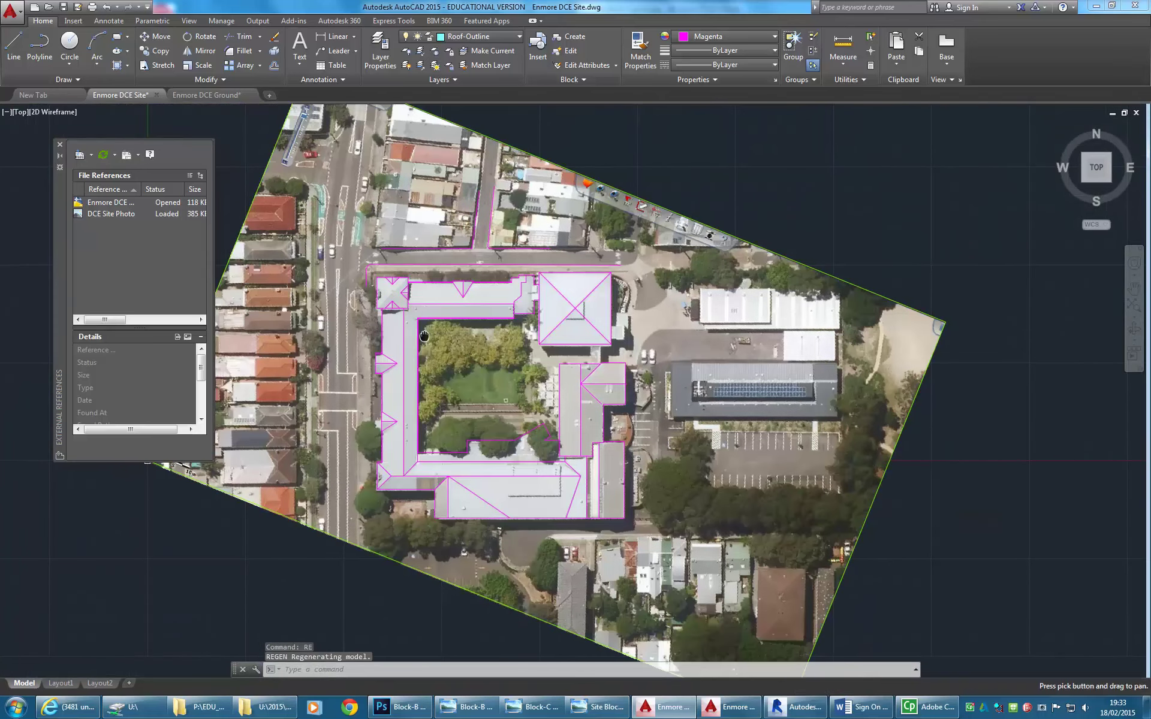
{"action": "scroll", "coordinate": [450, 325], "scroll_direction": "up", "scroll_amount": 2}
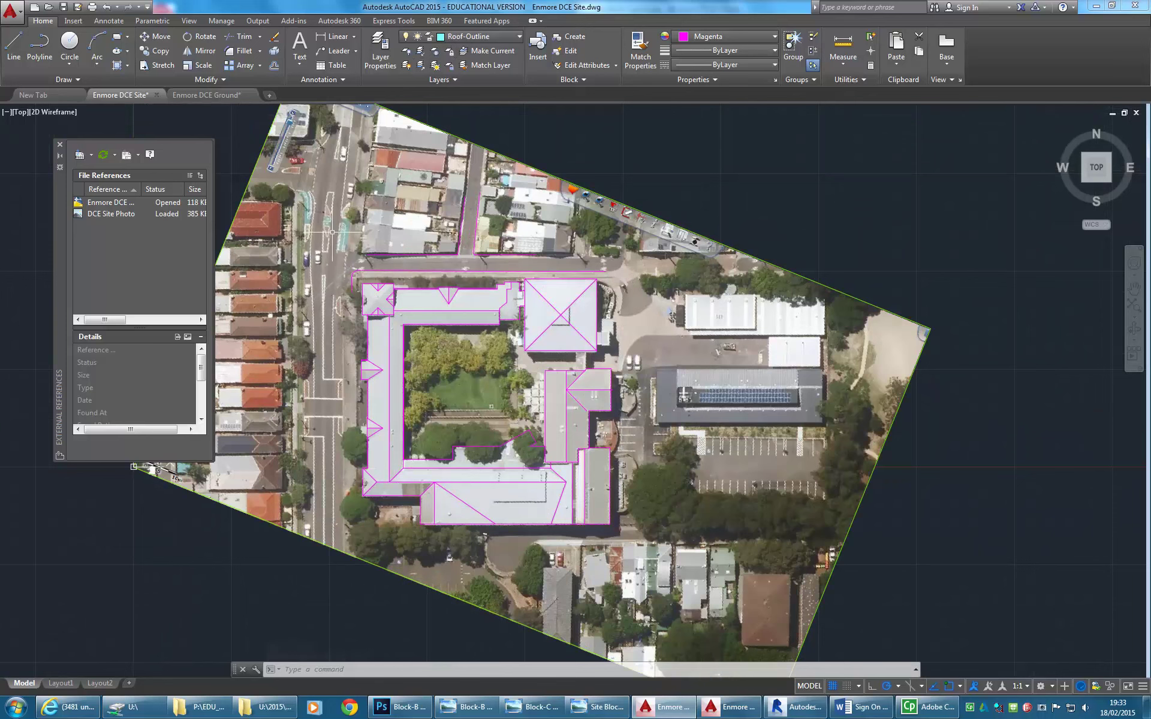
- Inspect the selected roof outlines' properties, then close the Properties and External References palettes
{"action": "left_click", "coordinate": [236, 177]}
{"action": "left_click", "coordinate": [689, 534]}
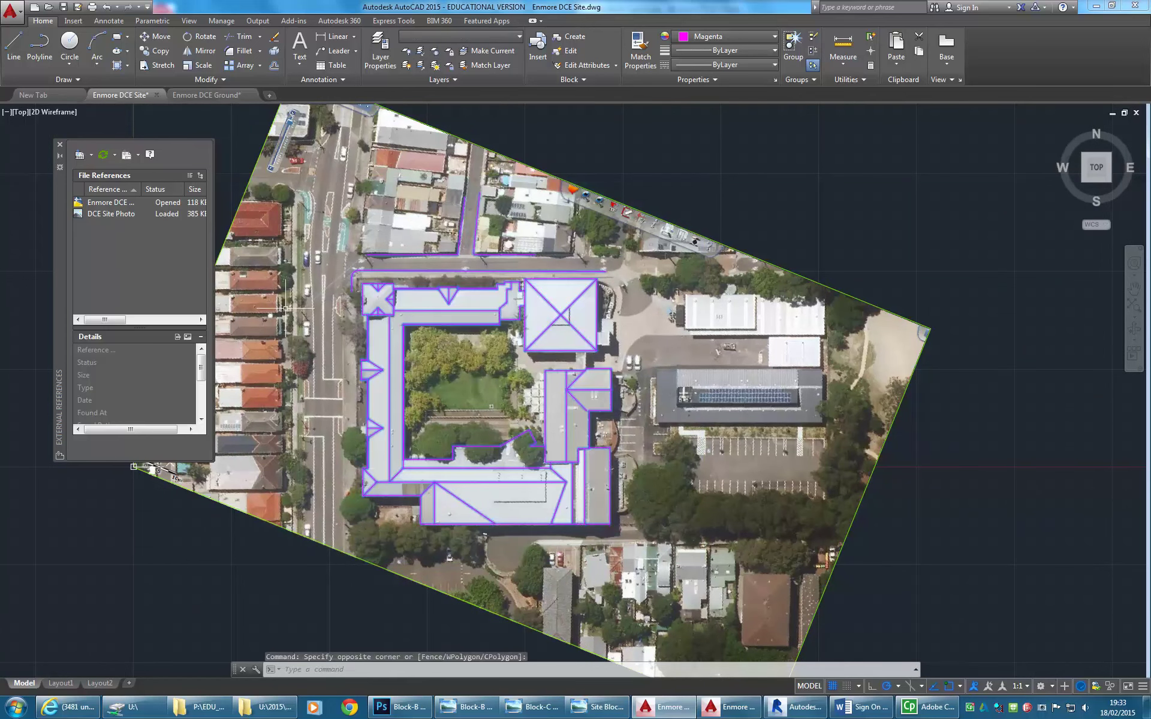
{"action": "right_click", "coordinate": [536, 159]}
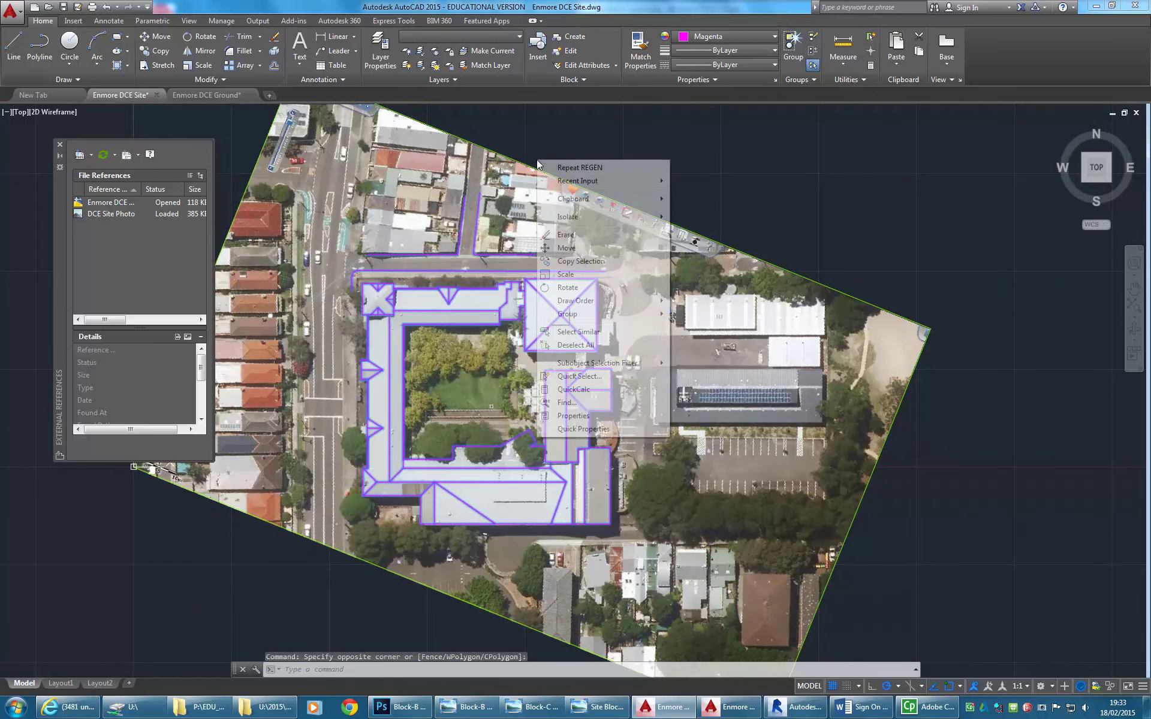
{"action": "left_click", "coordinate": [590, 411]}
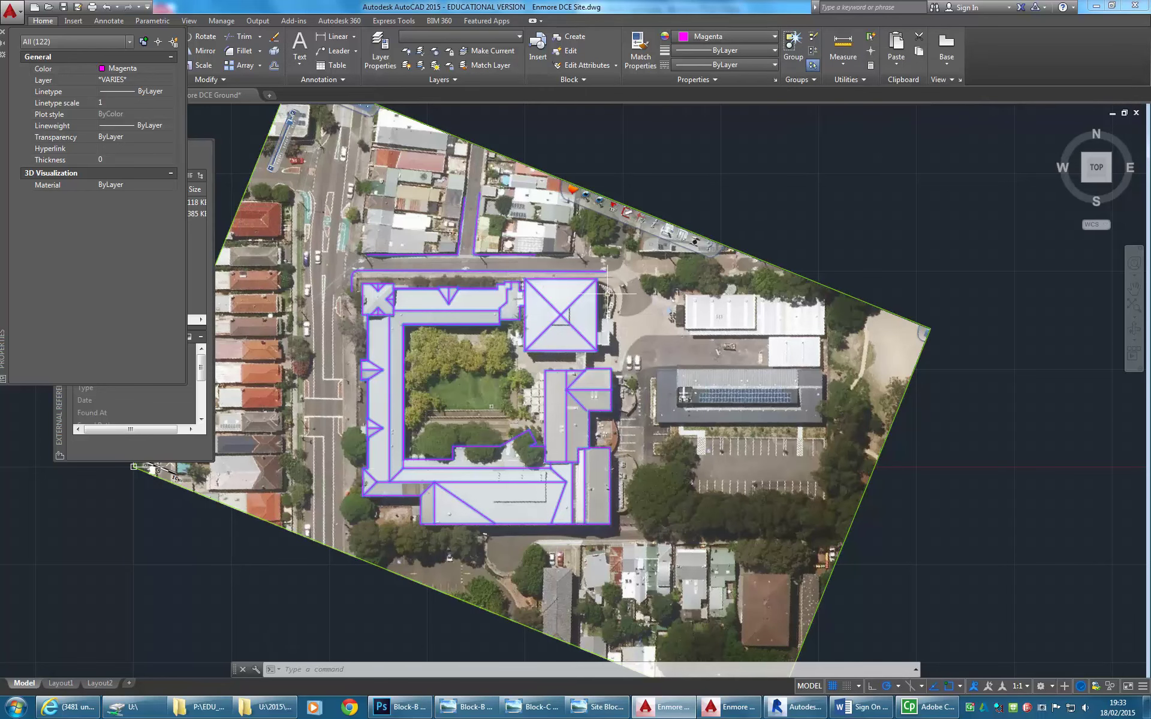
{"action": "key", "text": "Escape"}
{"action": "key", "text": "Escape"}
{"action": "key", "text": "Escape"}
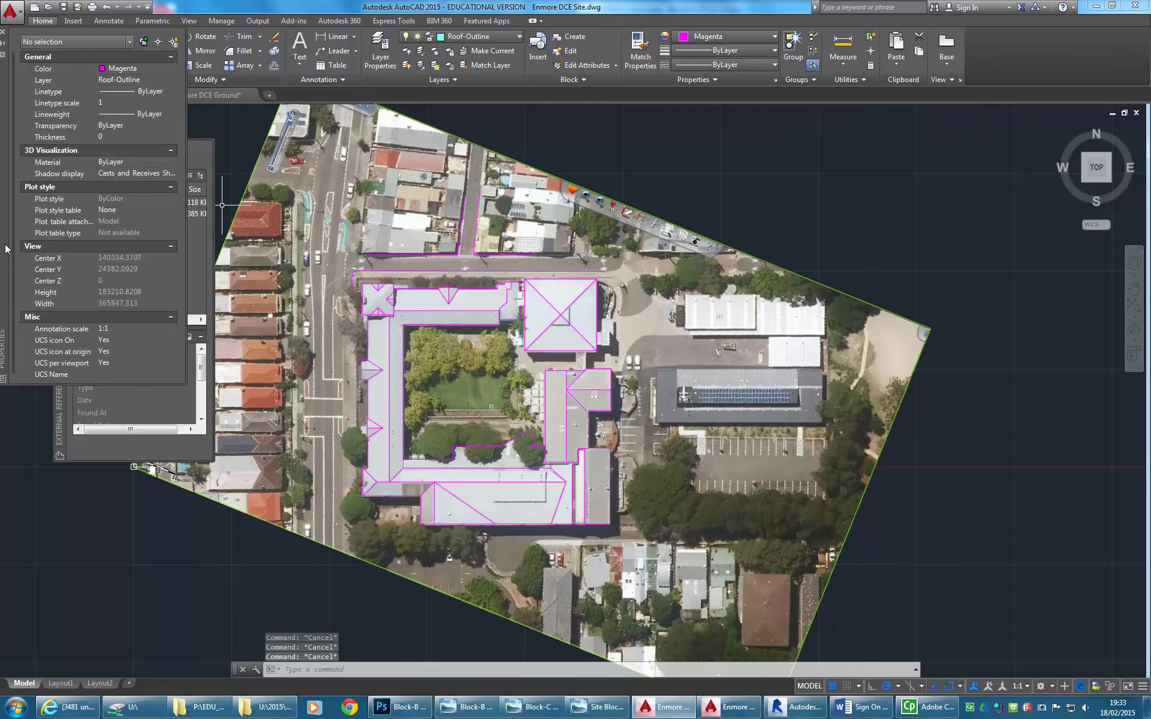
{"action": "left_click_drag", "start_coordinate": [1, 278], "coordinate": [159, 398]}
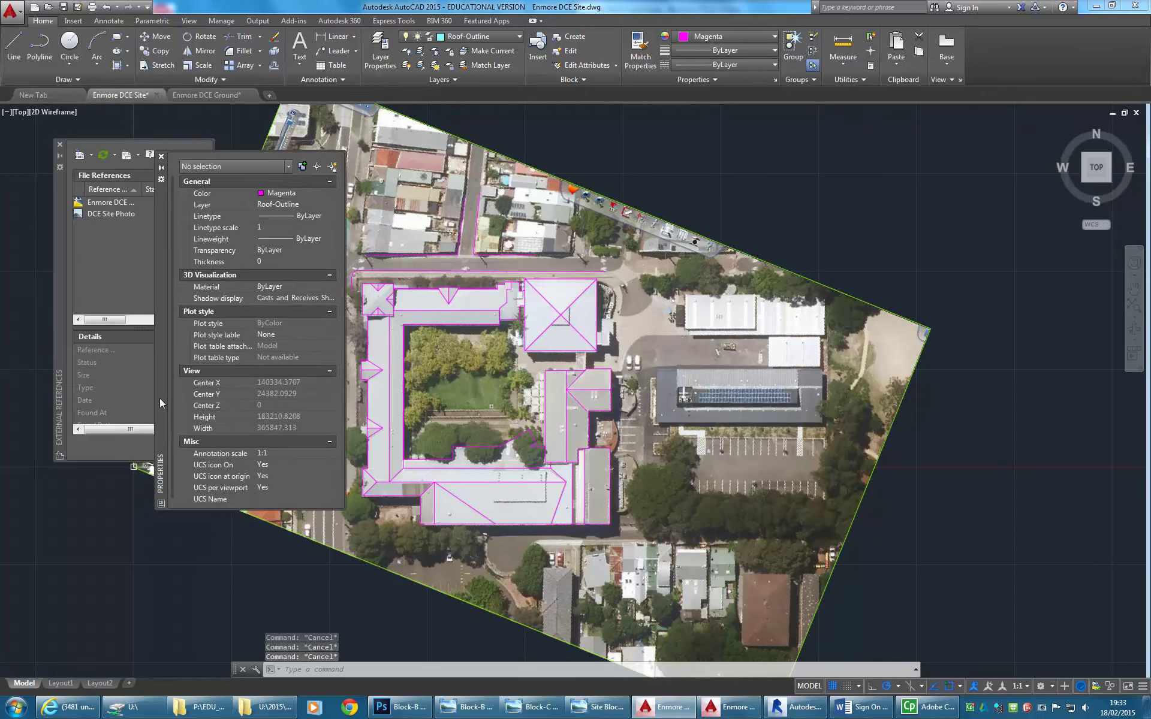
{"action": "left_click", "coordinate": [161, 157]}
{"action": "left_click", "coordinate": [59, 144]}
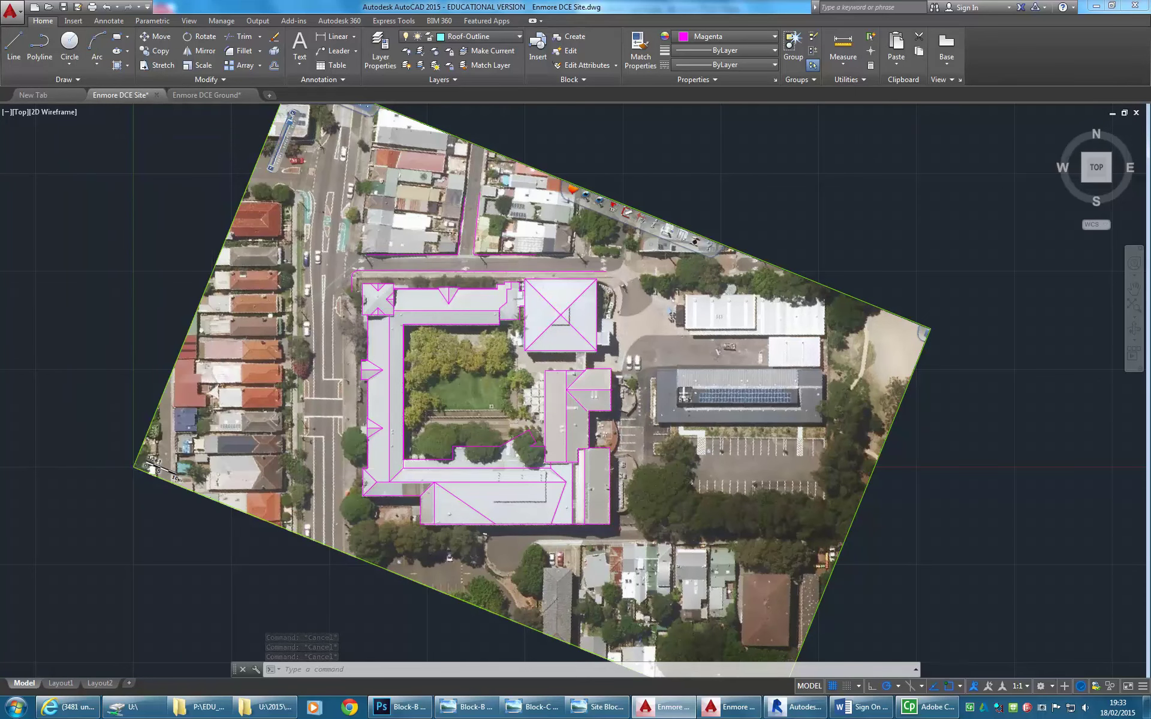
- Review the object Color dropdown without changing anything
{"action": "scroll", "coordinate": [456, 336], "scroll_direction": "down", "scroll_amount": 2}
{"action": "middle_click_drag", "start_coordinate": [455, 336], "coordinate": [426, 358]}
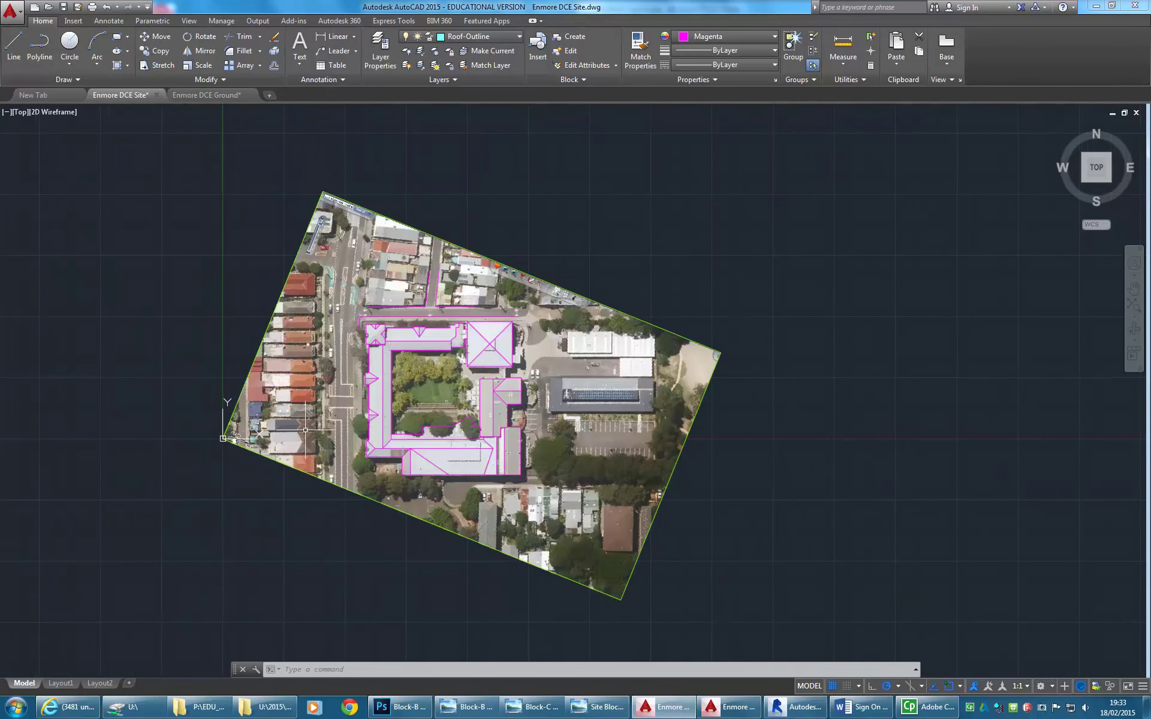
{"action": "left_click", "coordinate": [717, 40]}
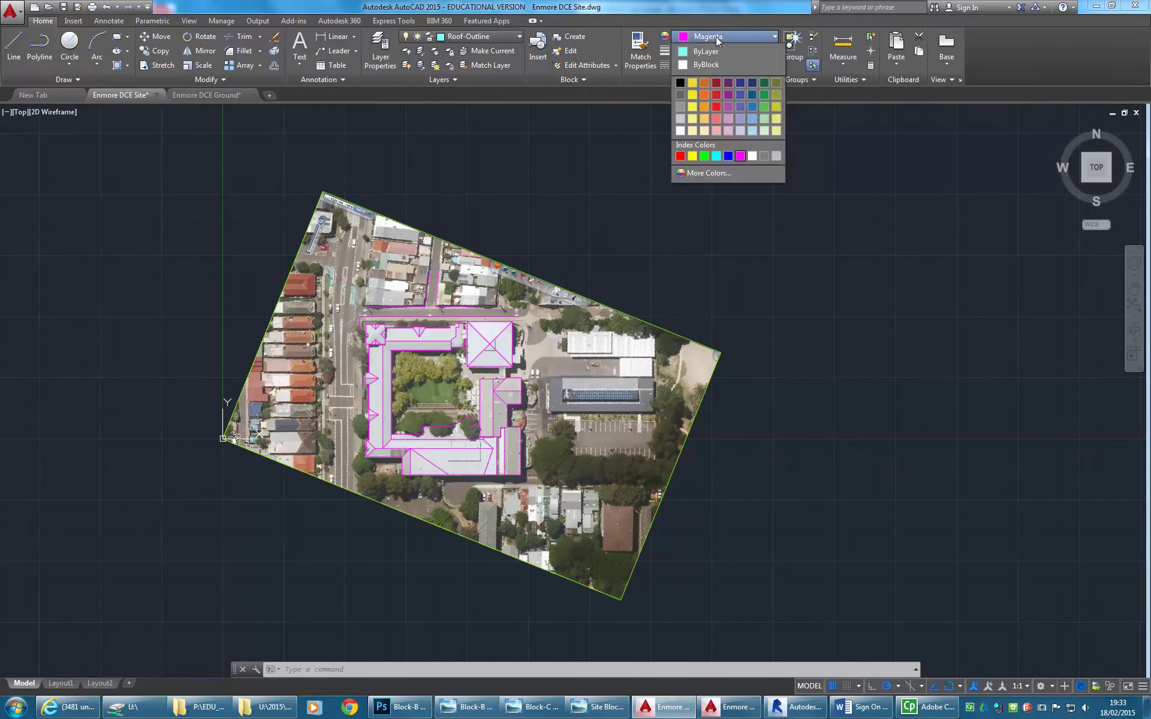
{"action": "left_click", "coordinate": [740, 156]}
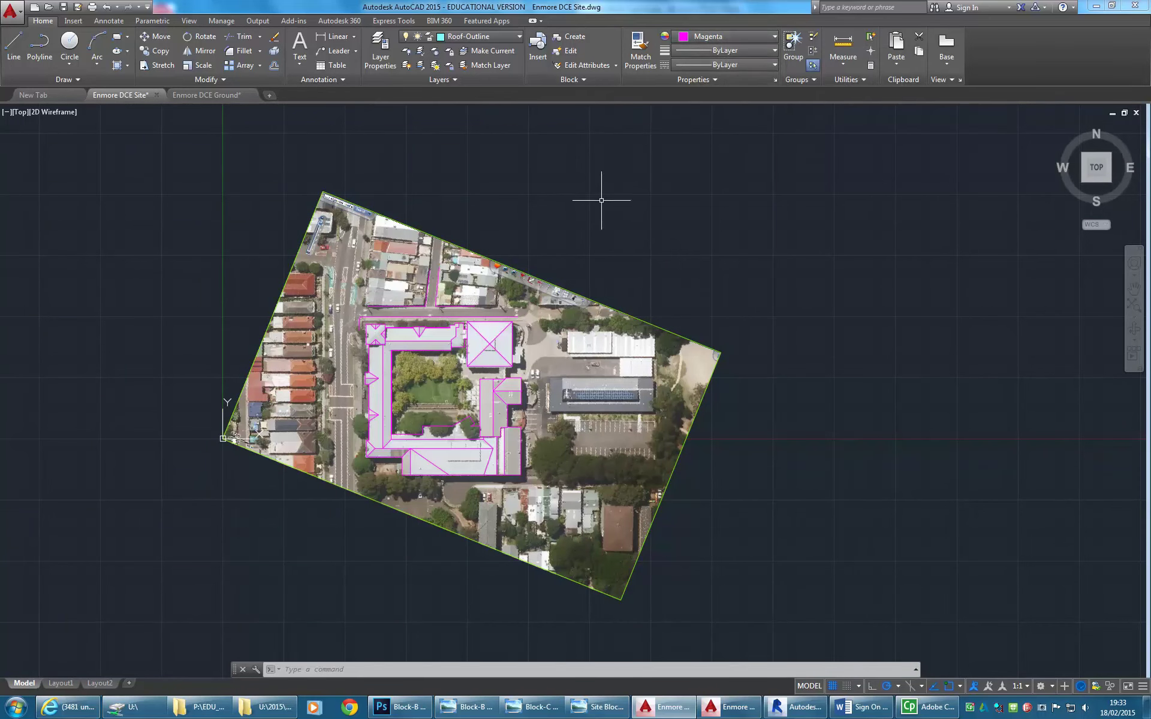
{"action": "left_click", "coordinate": [736, 37]}
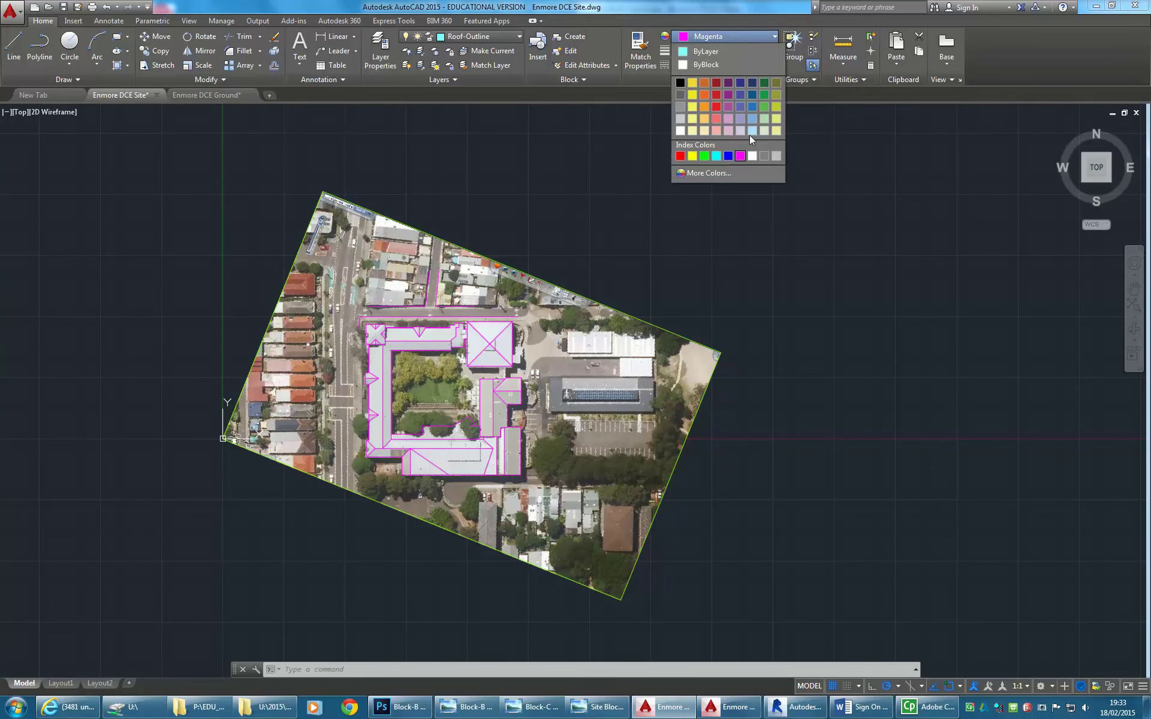
{"action": "left_click", "coordinate": [753, 38]}
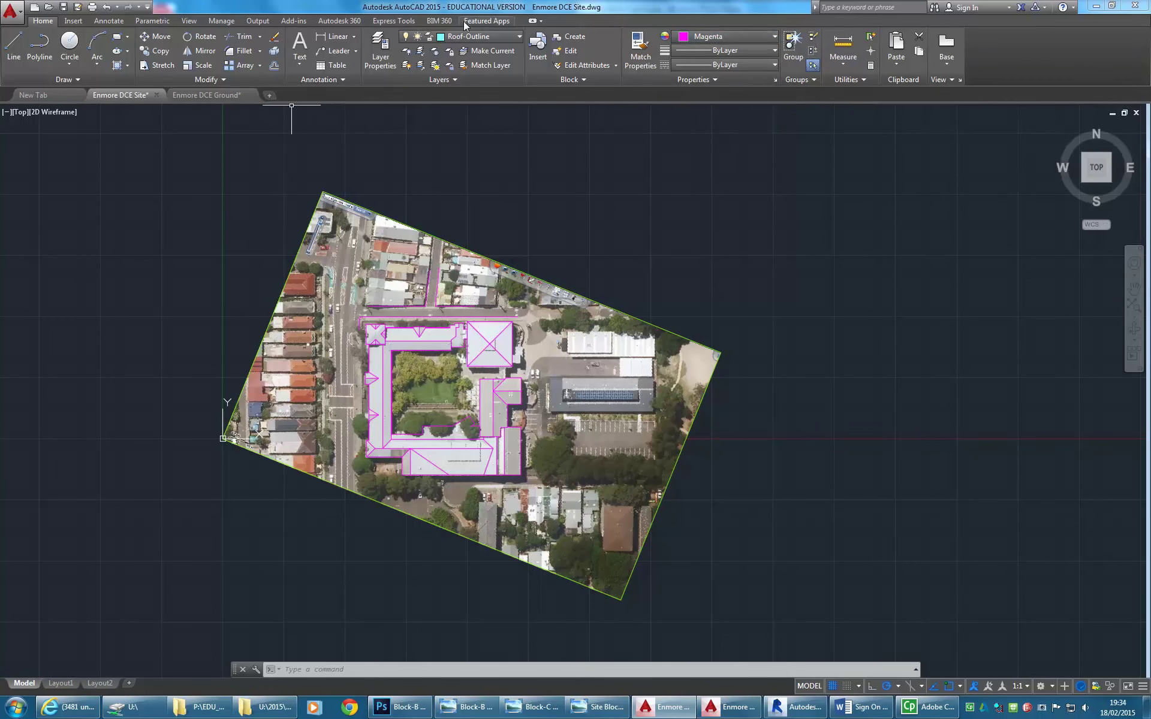
- Set all the roof outlines' colour to ByLayer
{"action": "left_click", "coordinate": [242, 248]}
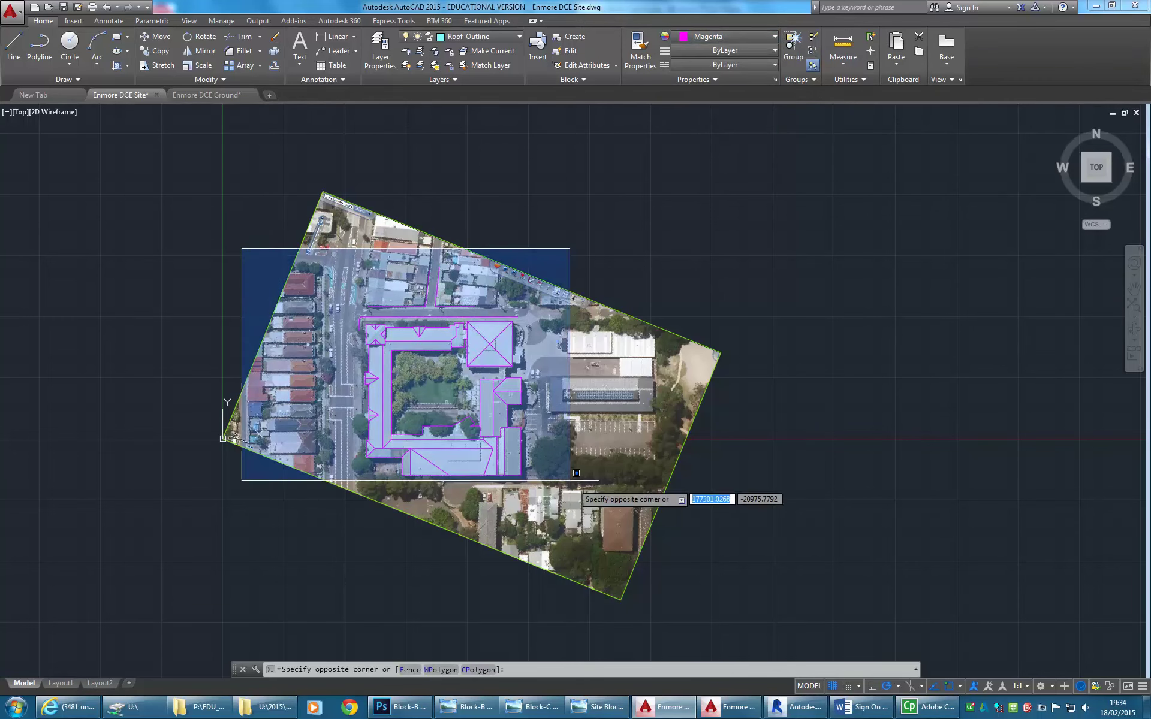
{"action": "left_click", "coordinate": [679, 533]}
{"action": "left_click", "coordinate": [749, 35]}
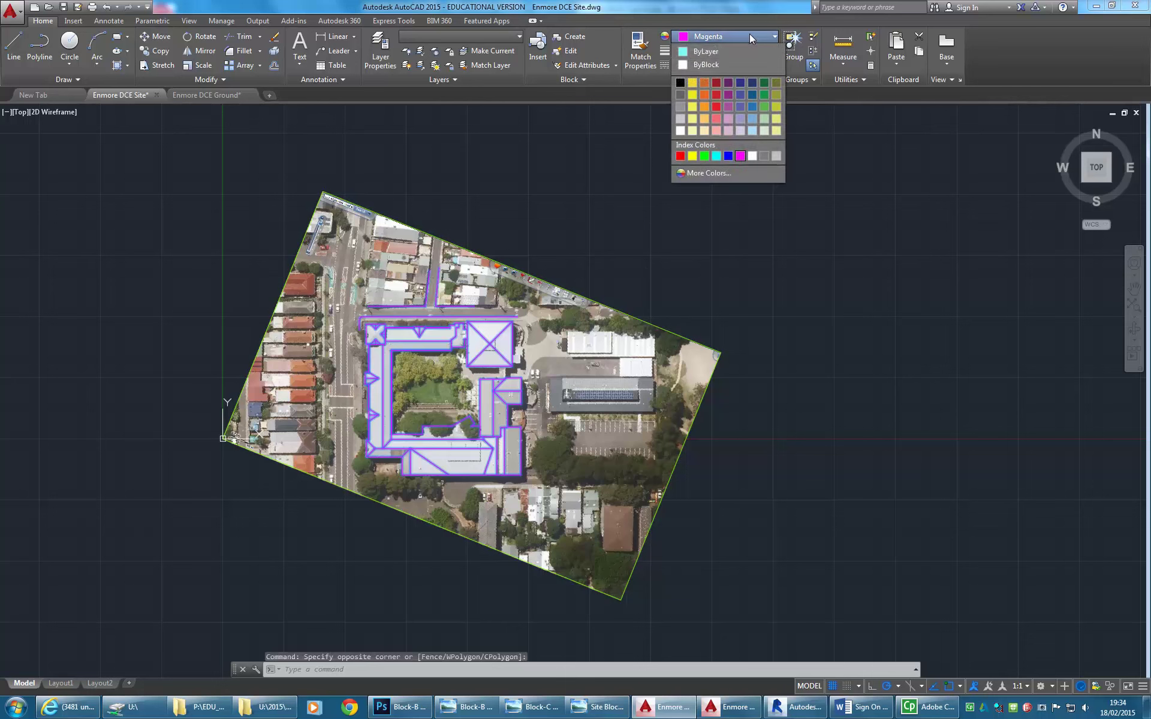
{"action": "left_click", "coordinate": [707, 52]}
{"action": "key", "text": "Escape"}
{"action": "key", "text": "Escape"}
{"action": "key", "text": "Escape"}
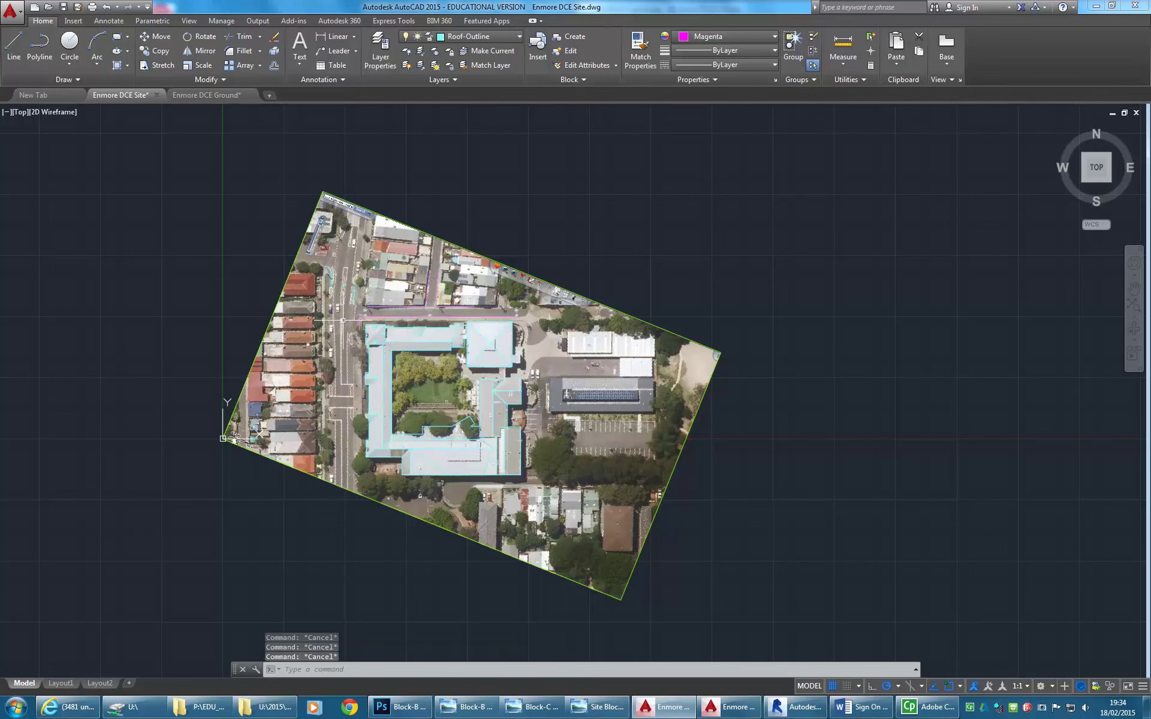
- Reselect the whole site's roof outlines and confirm their colour stays ByLayer
{"action": "scroll", "coordinate": [384, 348], "scroll_direction": "up", "scroll_amount": 5}
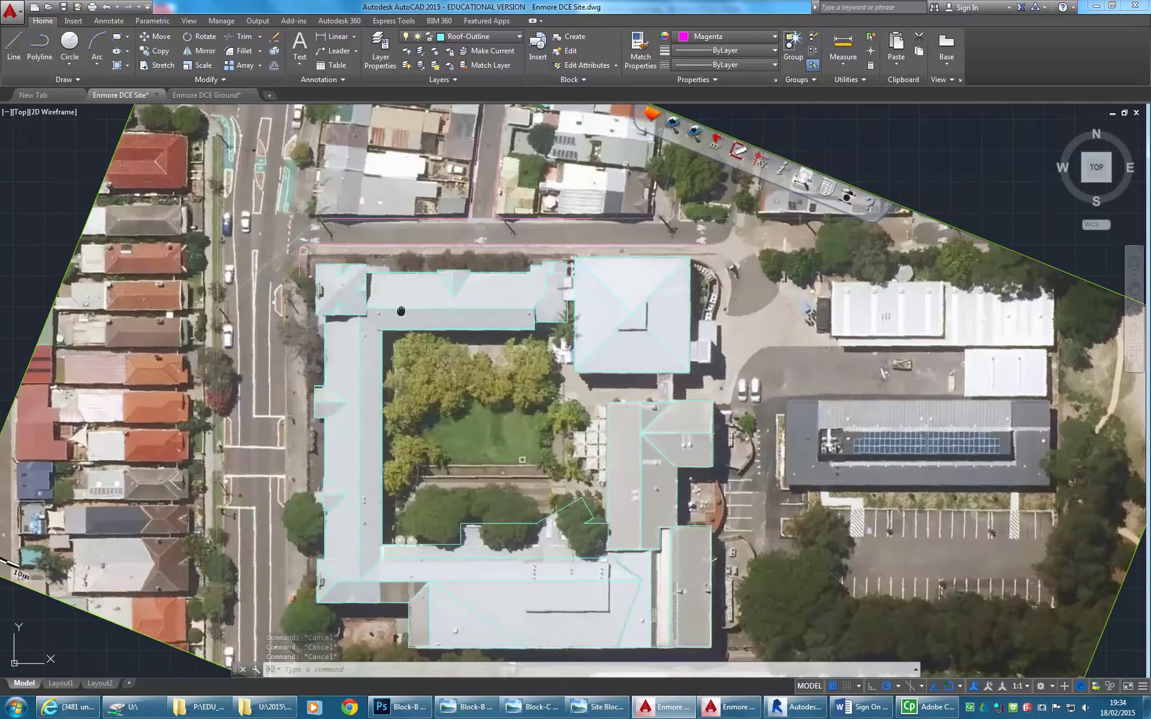
{"action": "mouse_move", "coordinate": [399, 312]}
{"action": "middle_mouse_down"}
{"action": "mouse_move", "coordinate": [376, 302]}
{"action": "mouse_move", "coordinate": [354, 251]}
{"action": "middle_mouse_up"}
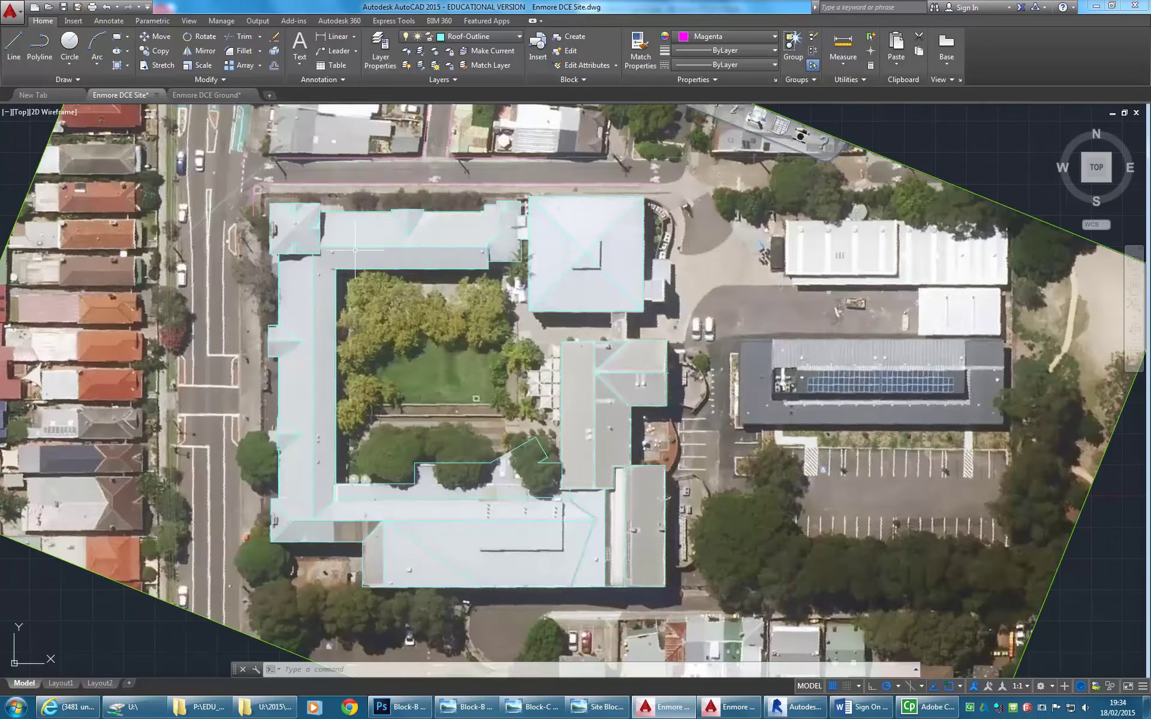
{"action": "scroll", "coordinate": [354, 251], "scroll_direction": "down", "scroll_amount": 2}
{"action": "scroll", "coordinate": [218, 218], "scroll_direction": "down", "scroll_amount": 2}
{"action": "left_click", "coordinate": [187, 154]}
{"action": "left_click", "coordinate": [592, 465]}
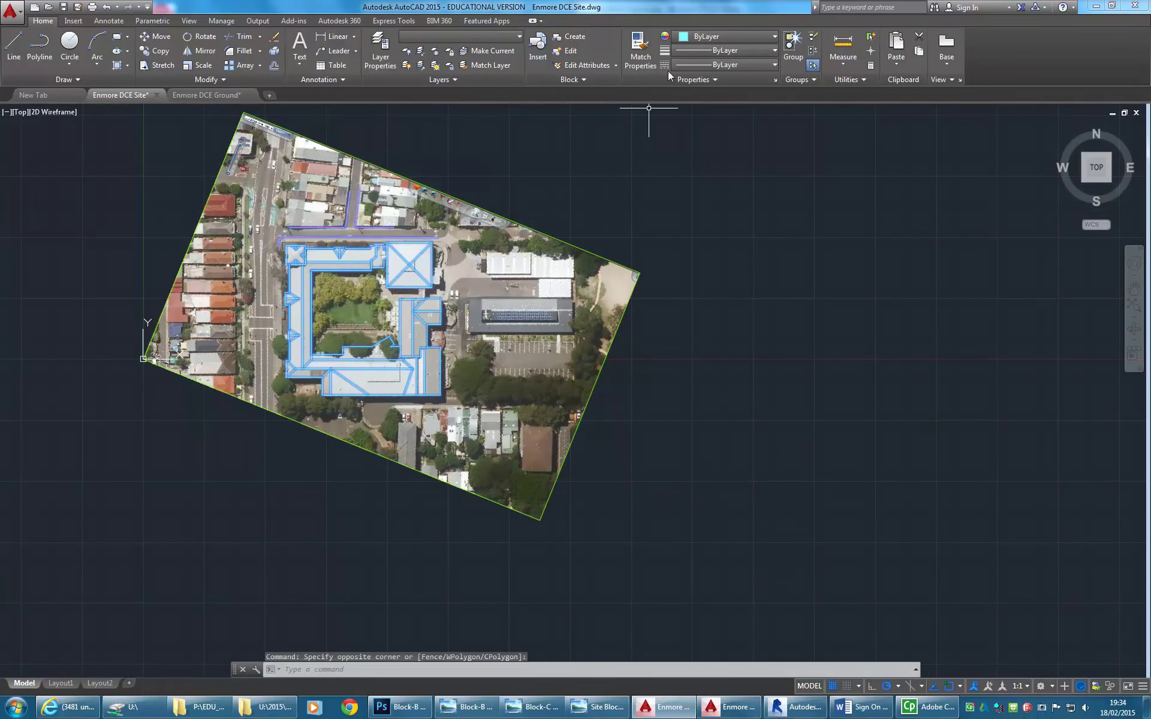
{"action": "left_click", "coordinate": [725, 36]}
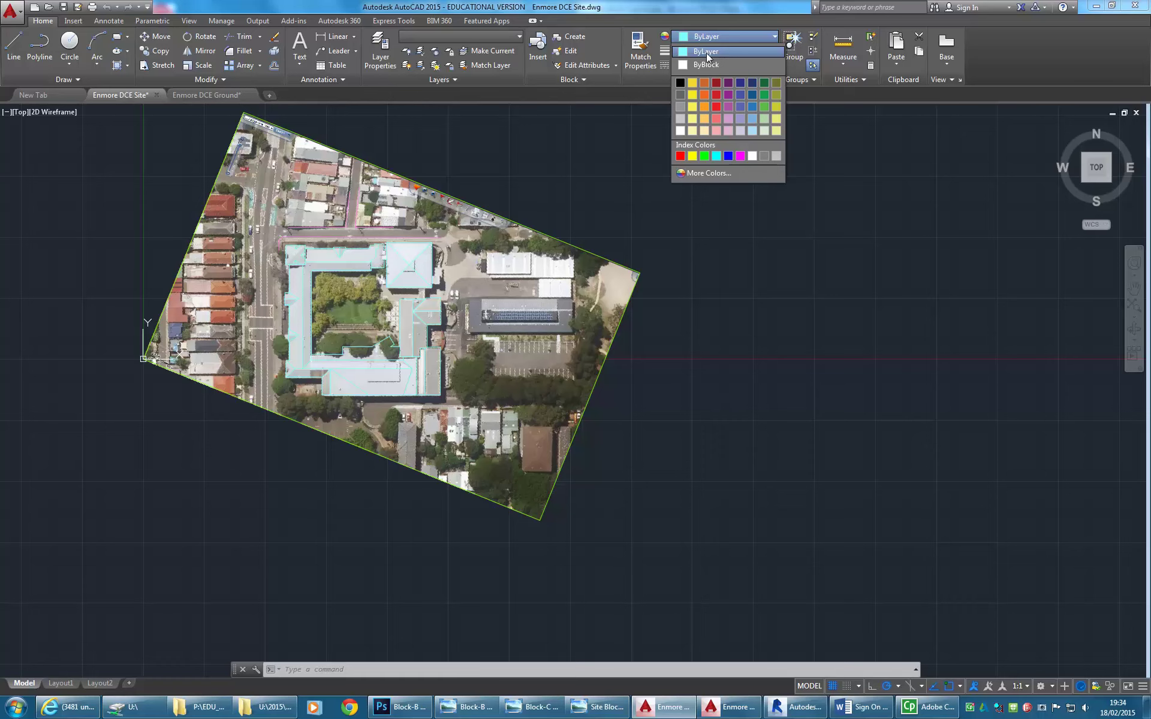
{"action": "left_click", "coordinate": [731, 38]}
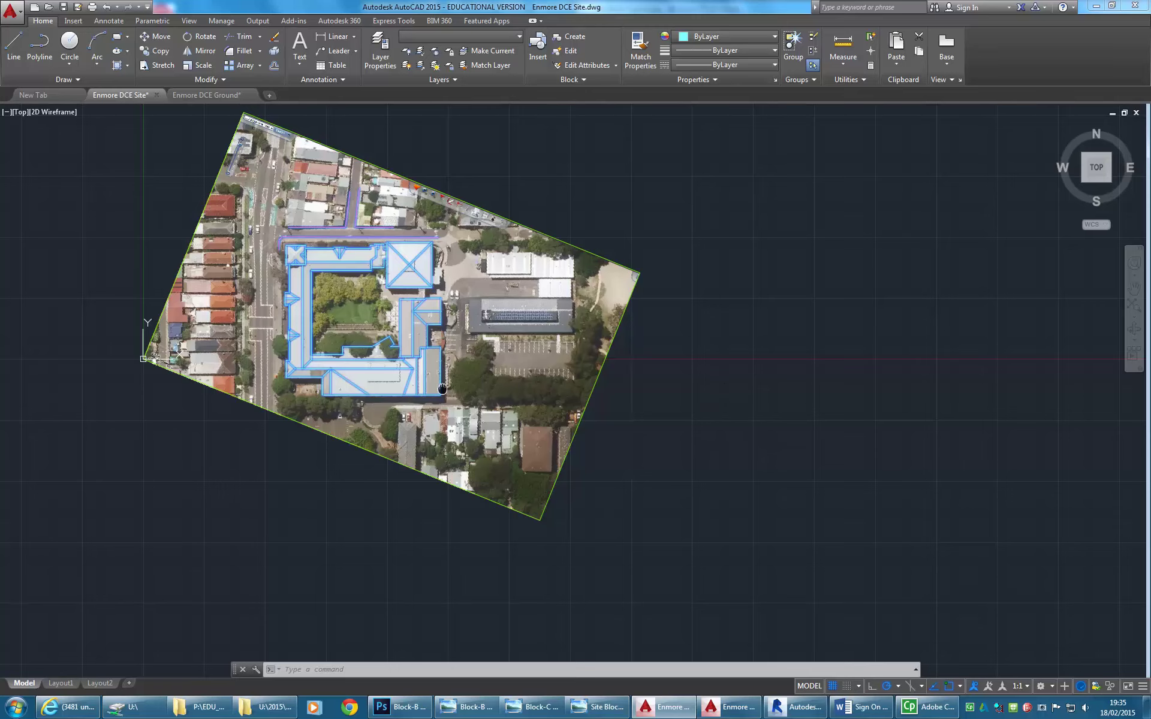
{"action": "middle_click_drag", "start_coordinate": [441, 389], "coordinate": [475, 397]}
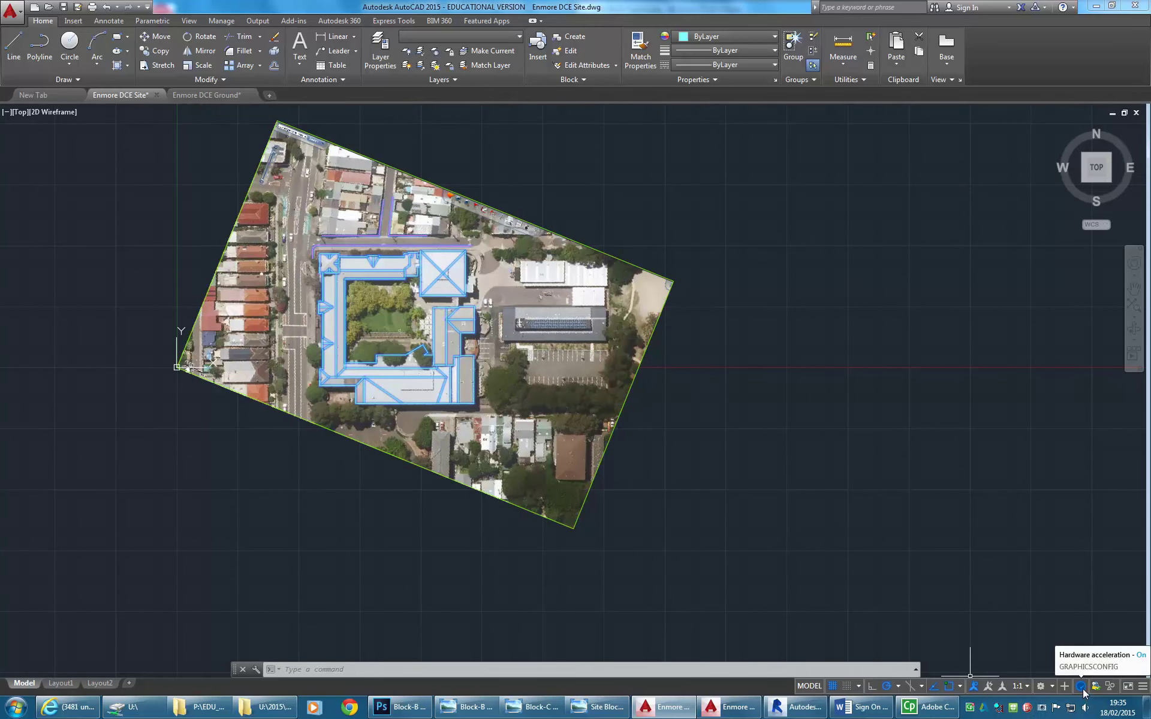
{"action": "middle_click_drag", "start_coordinate": [399, 345], "coordinate": [442, 381]}
{"action": "scroll", "coordinate": [414, 368], "scroll_direction": "up", "scroll_amount": 2}
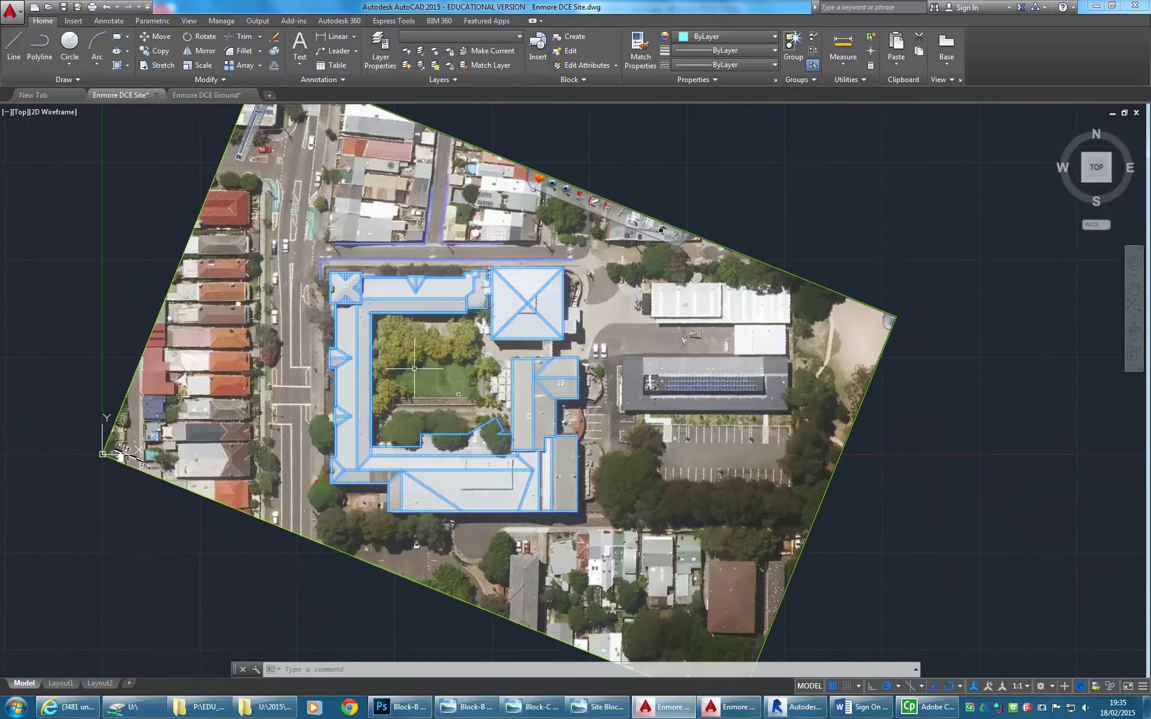
- In Enmore DCE Ground, open the External References palette and inspect the references
{"action": "left_click", "coordinate": [200, 97]}
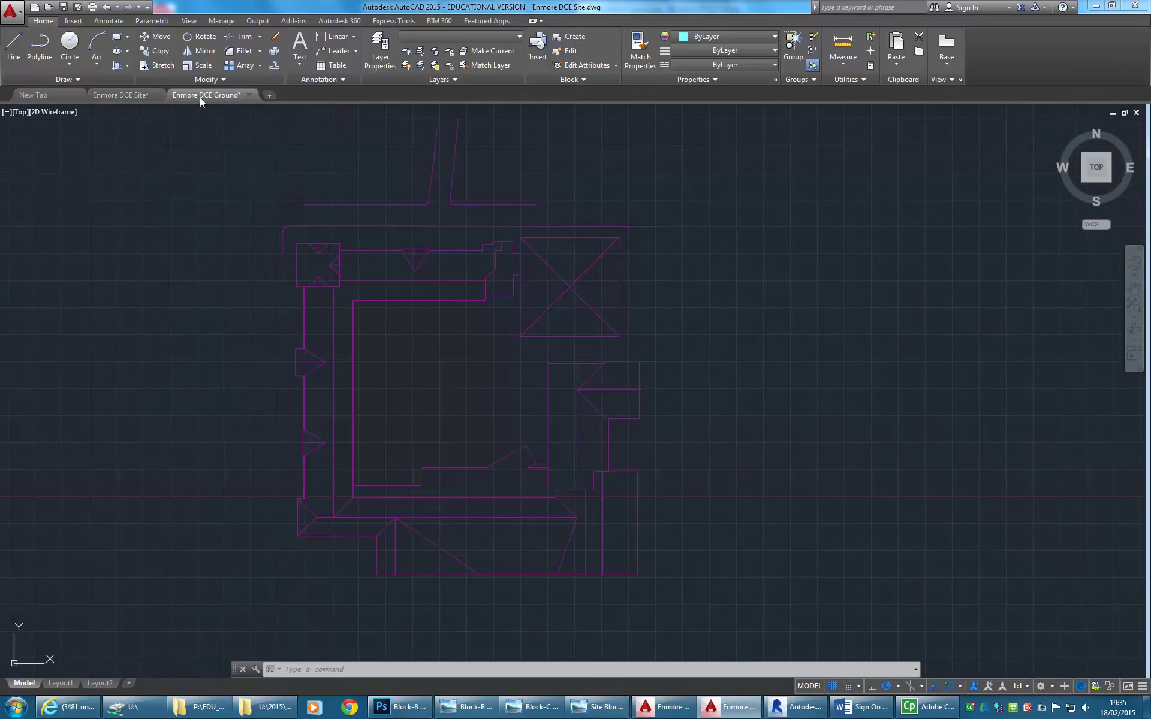
{"action": "middle_click_drag", "start_coordinate": [411, 352], "coordinate": [416, 358]}
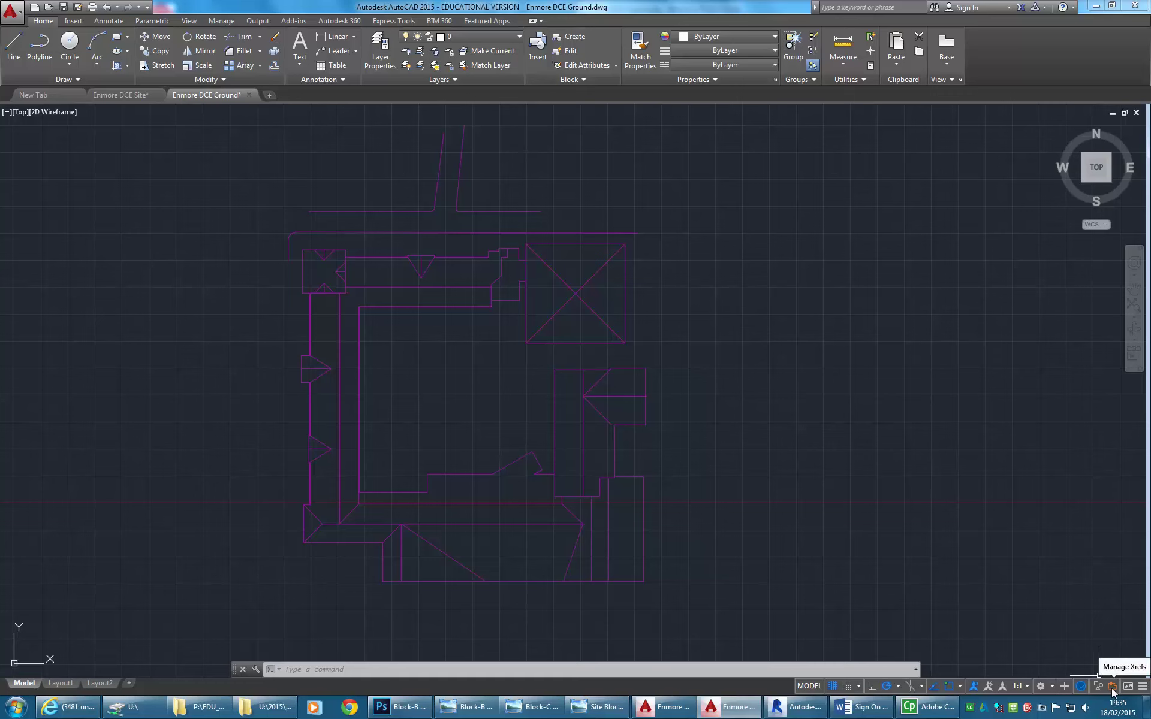
{"action": "left_click", "coordinate": [1112, 688]}
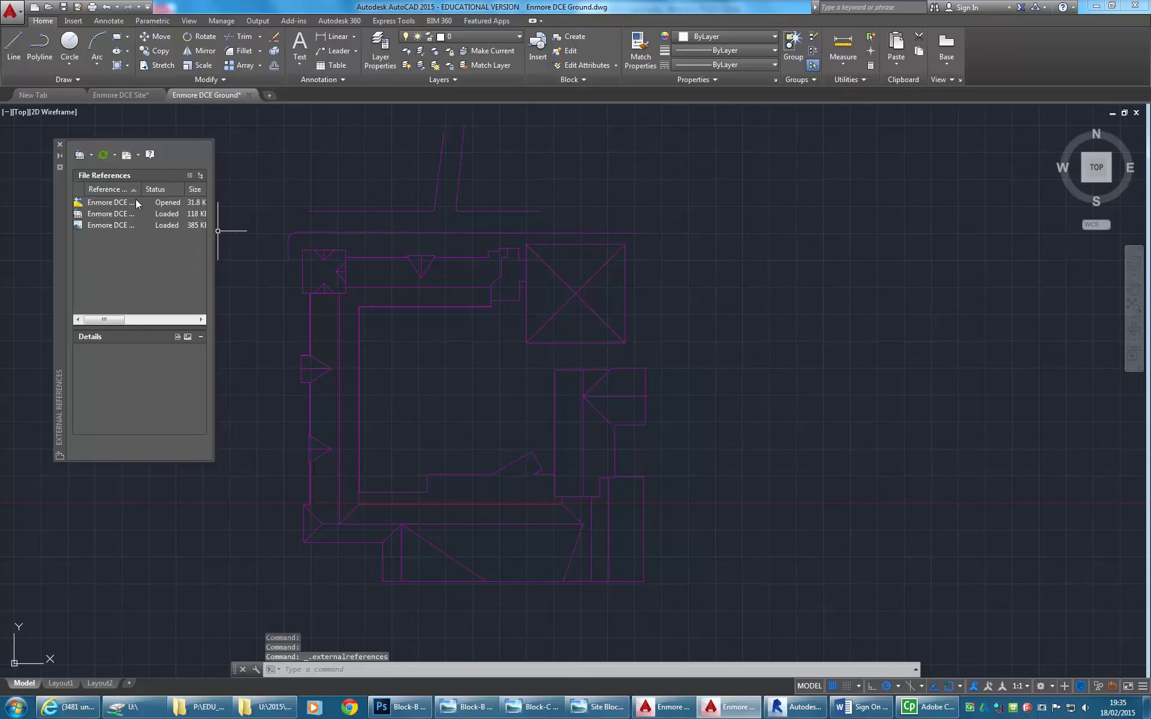
{"action": "left_click_drag", "start_coordinate": [57, 213], "coordinate": [71, 236]}
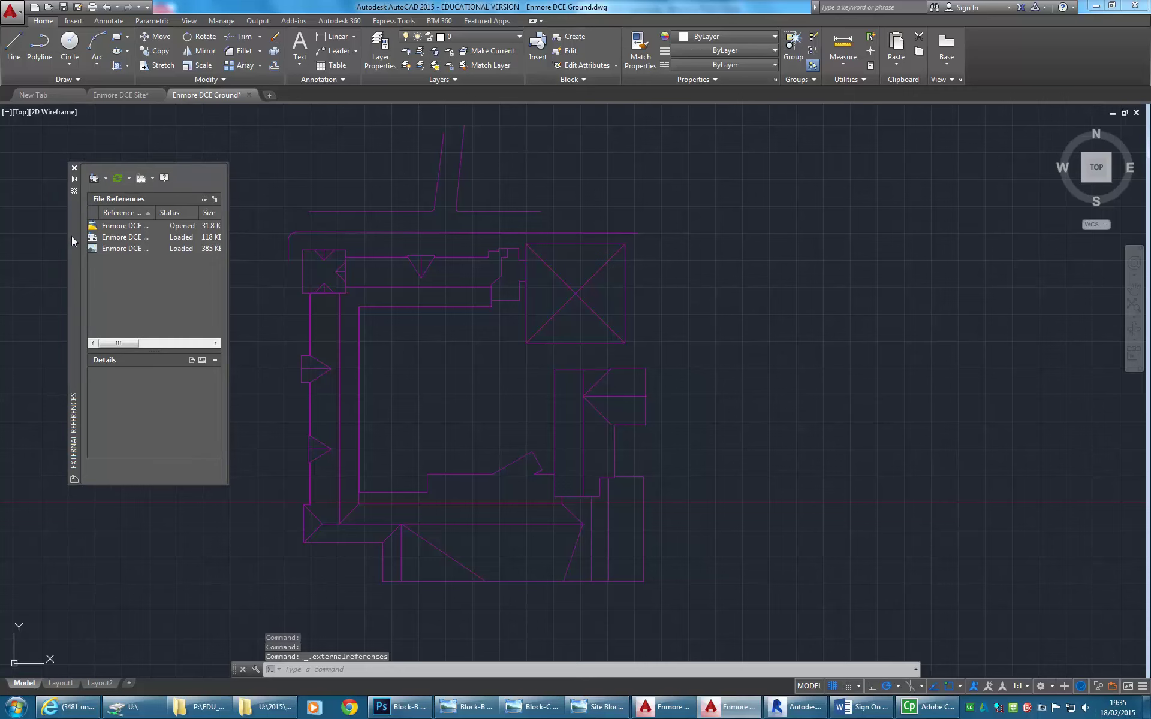
{"action": "left_click", "coordinate": [114, 226]}
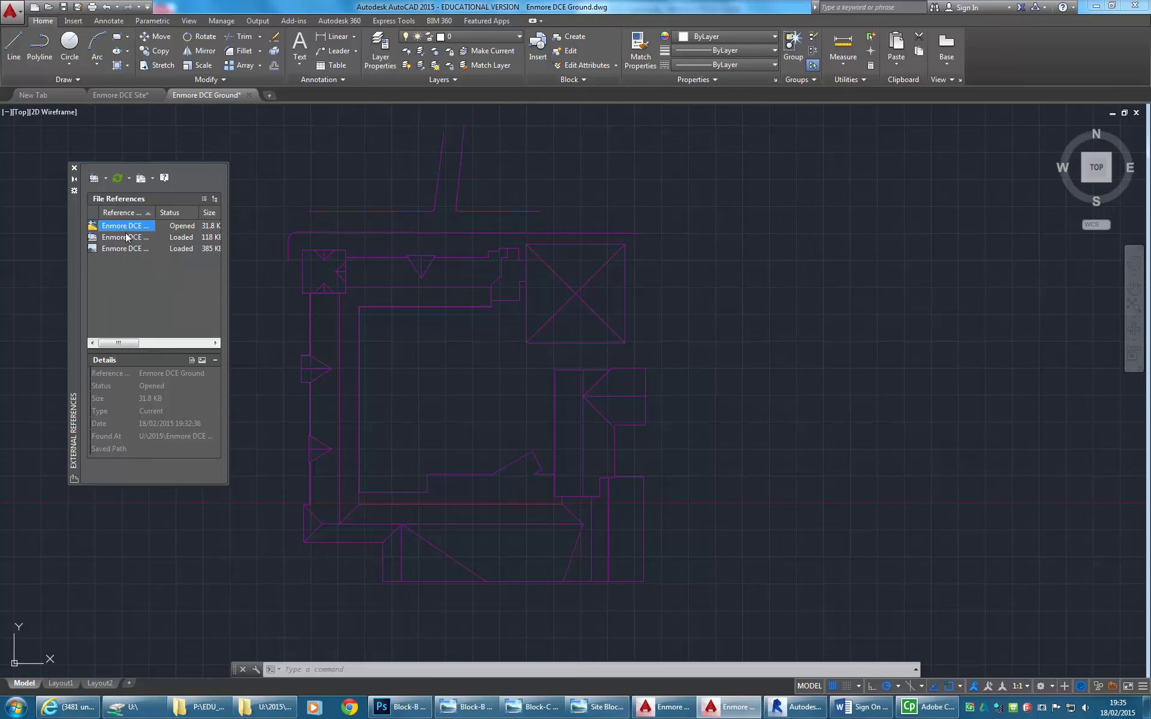
- Widen the Reference Name column and reload the Enmore DCE Site reference
{"action": "left_click", "coordinate": [117, 238]}
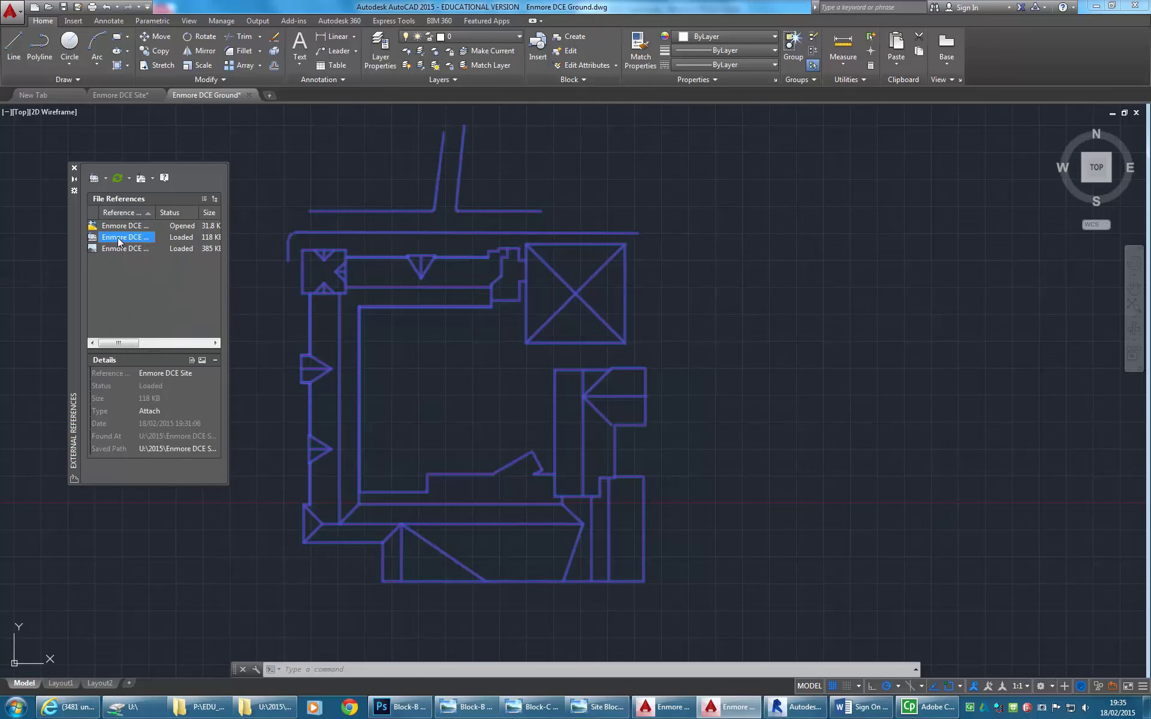
{"action": "right_click", "coordinate": [118, 238]}
{"action": "left_click", "coordinate": [121, 225]}
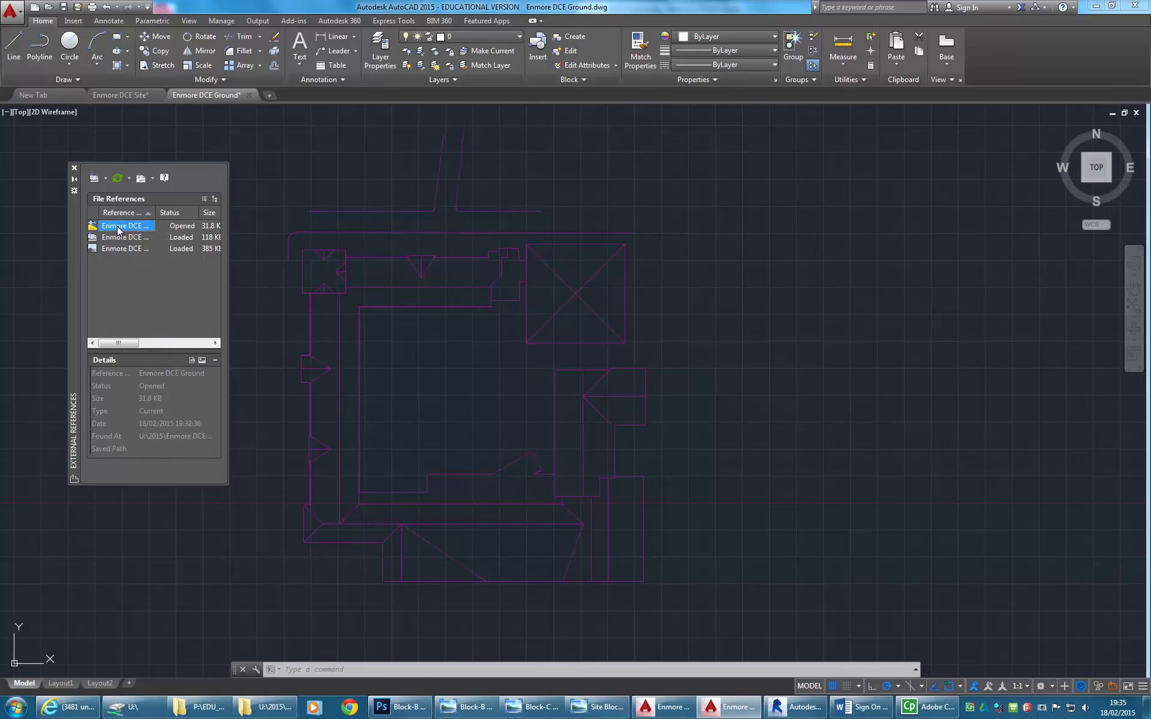
{"action": "left_click_drag", "start_coordinate": [157, 213], "coordinate": [181, 213]}
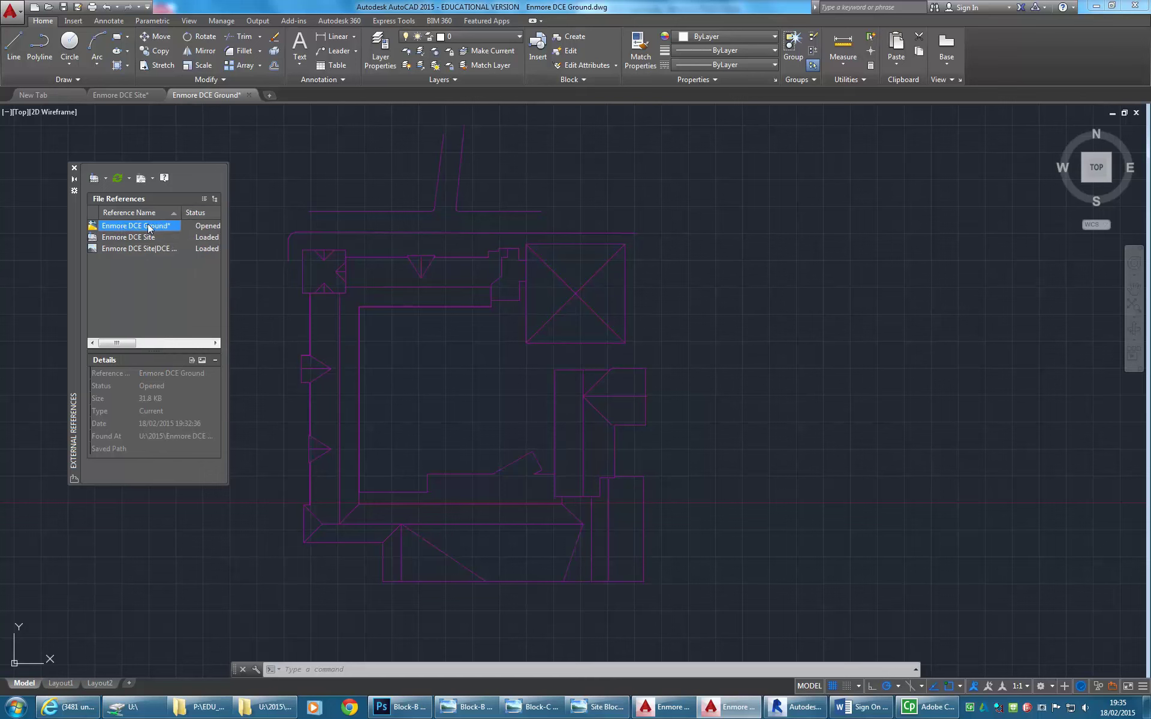
{"action": "left_click", "coordinate": [129, 236]}
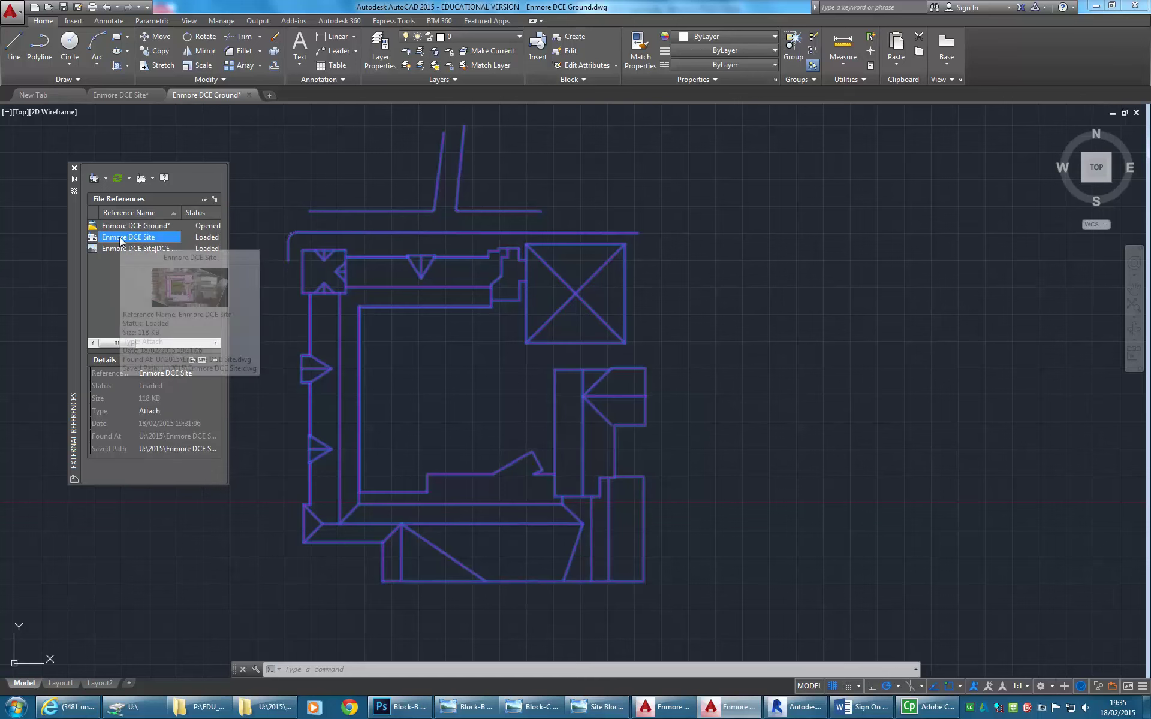
{"action": "right_click", "coordinate": [120, 236]}
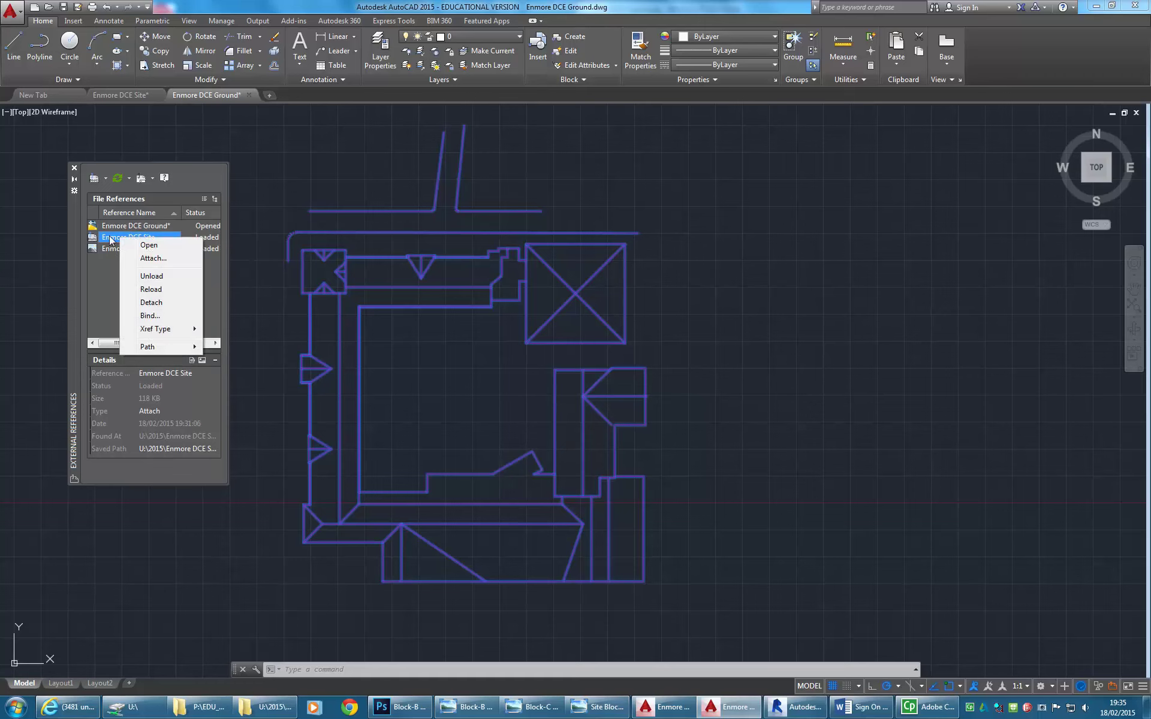
{"action": "left_click", "coordinate": [149, 289]}
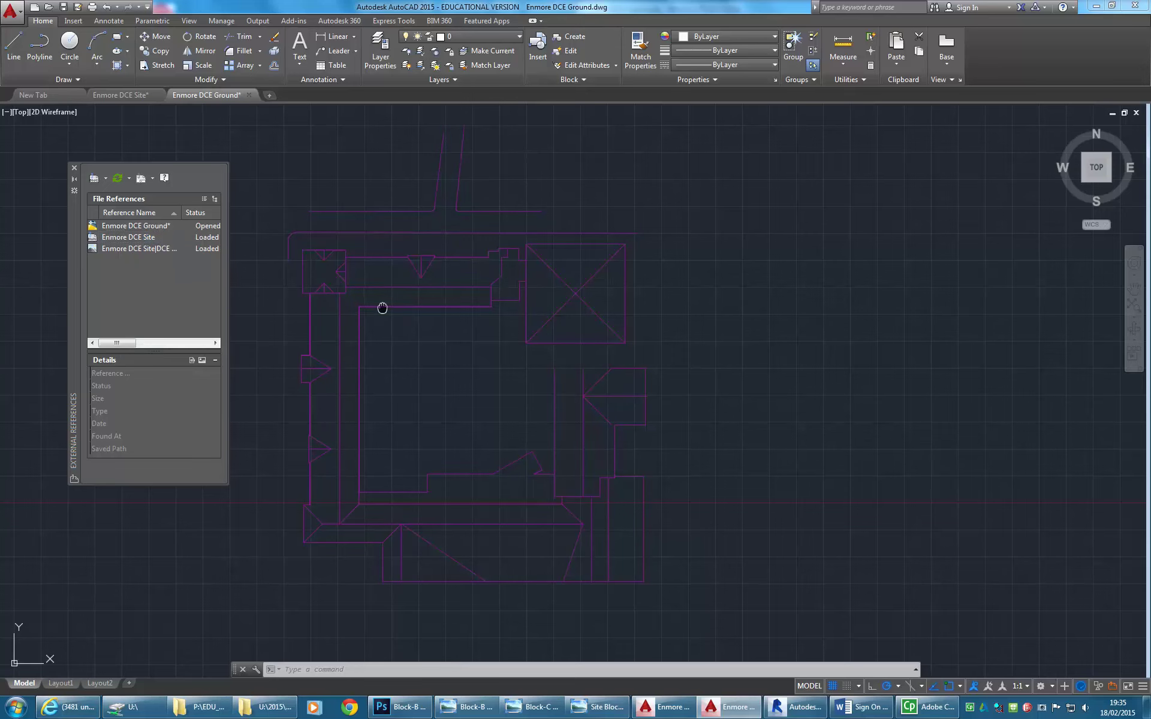
- Review the drawing's layer list after the reload
{"action": "middle_click_drag", "start_coordinate": [384, 308], "coordinate": [404, 310]}
{"action": "scroll", "coordinate": [404, 309], "scroll_direction": "up", "scroll_amount": 1}
{"action": "scroll", "coordinate": [408, 305], "scroll_direction": "down", "scroll_amount": 1}
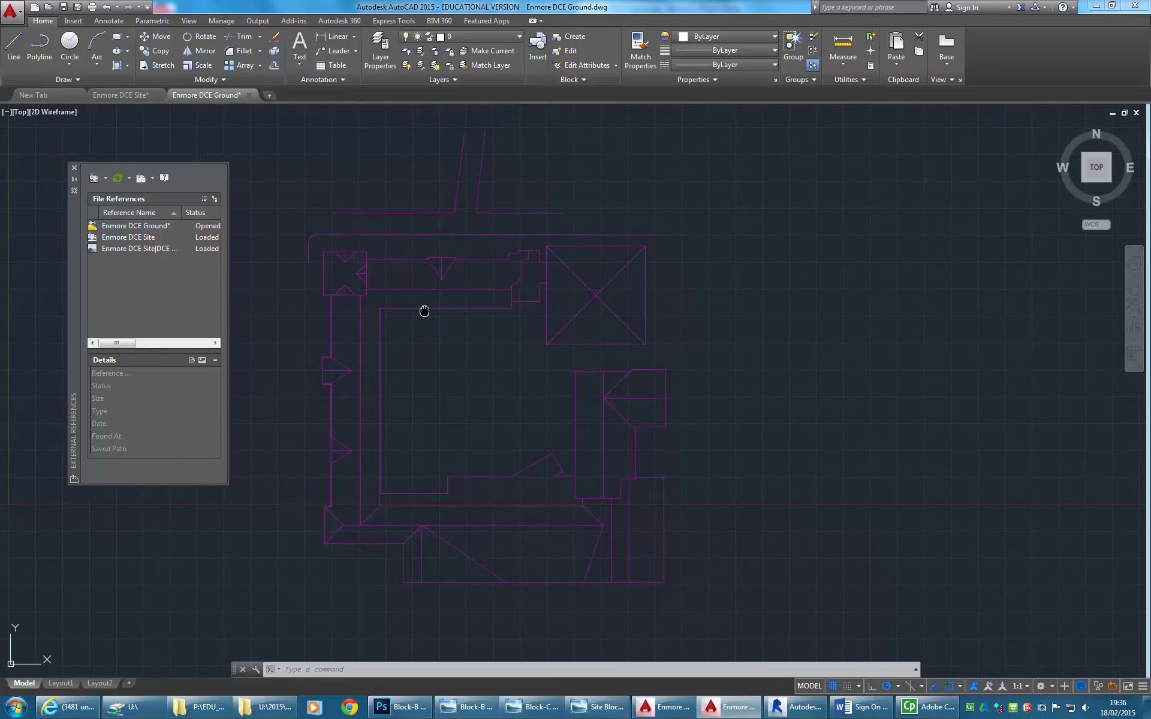
{"action": "left_click", "coordinate": [475, 37]}
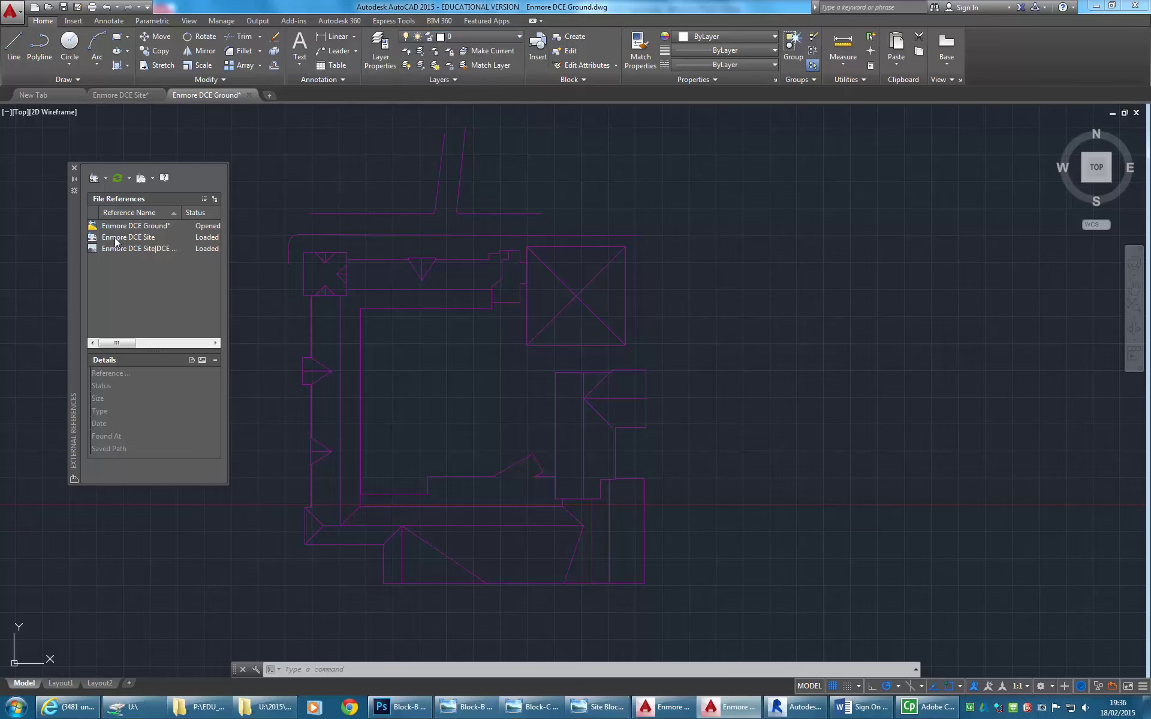
{"action": "scroll", "coordinate": [377, 233], "scroll_direction": "down", "scroll_amount": 2}
{"action": "scroll", "coordinate": [420, 241], "scroll_direction": "down", "scroll_amount": 2}
{"action": "scroll", "coordinate": [442, 237], "scroll_direction": "up", "scroll_amount": 2}
- Detach the Enmore DCE Site reference from the ground drawing
{"action": "left_click", "coordinate": [301, 133]}
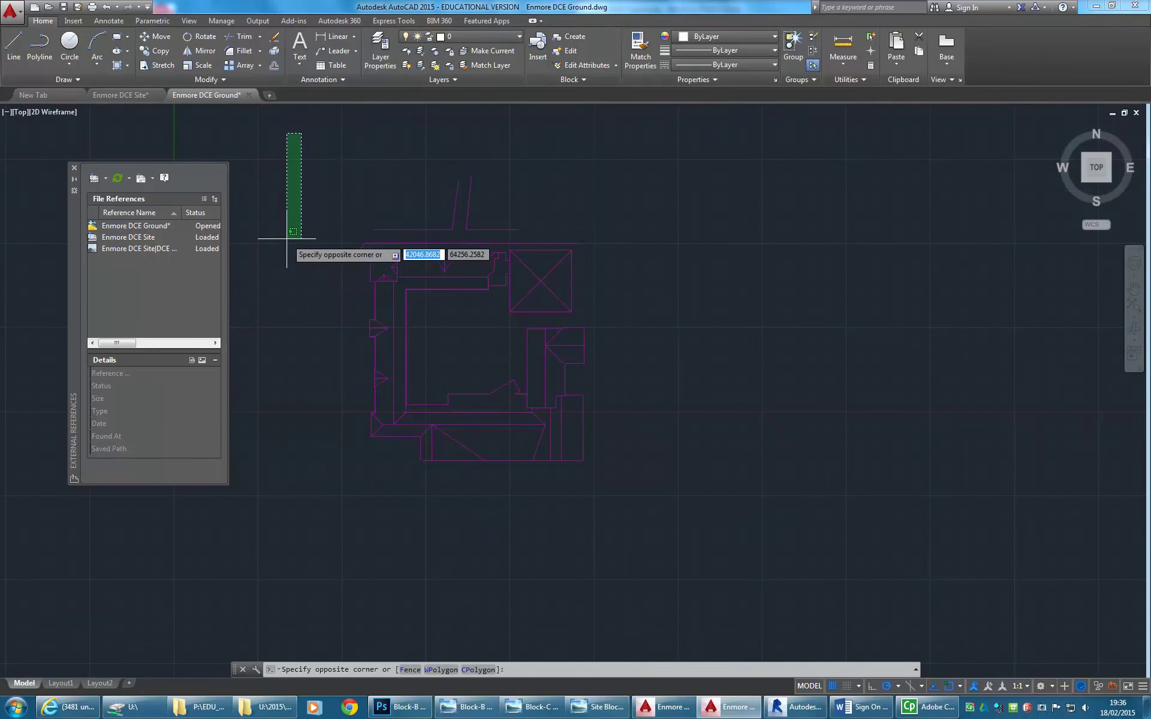
{"action": "key", "text": "Escape"}
{"action": "key", "text": "Escape"}
{"action": "left_click", "coordinate": [118, 238]}
{"action": "right_click", "coordinate": [119, 238]}
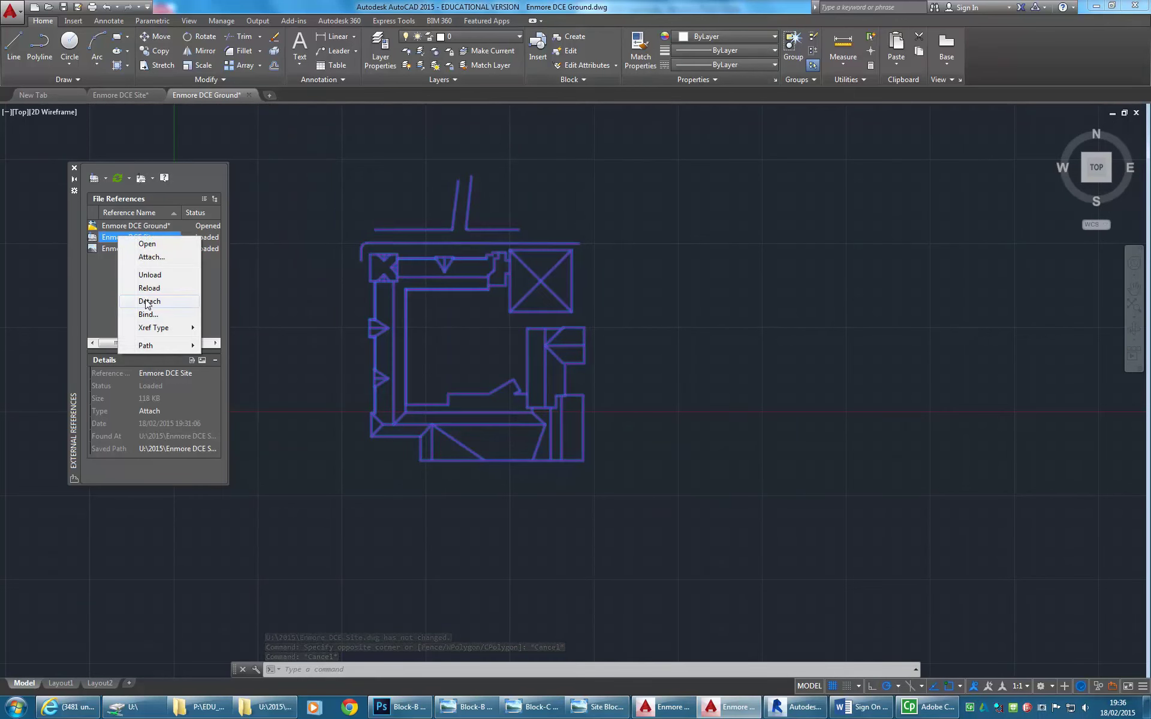
{"action": "left_click", "coordinate": [105, 267]}
{"action": "right_click", "coordinate": [117, 238]}
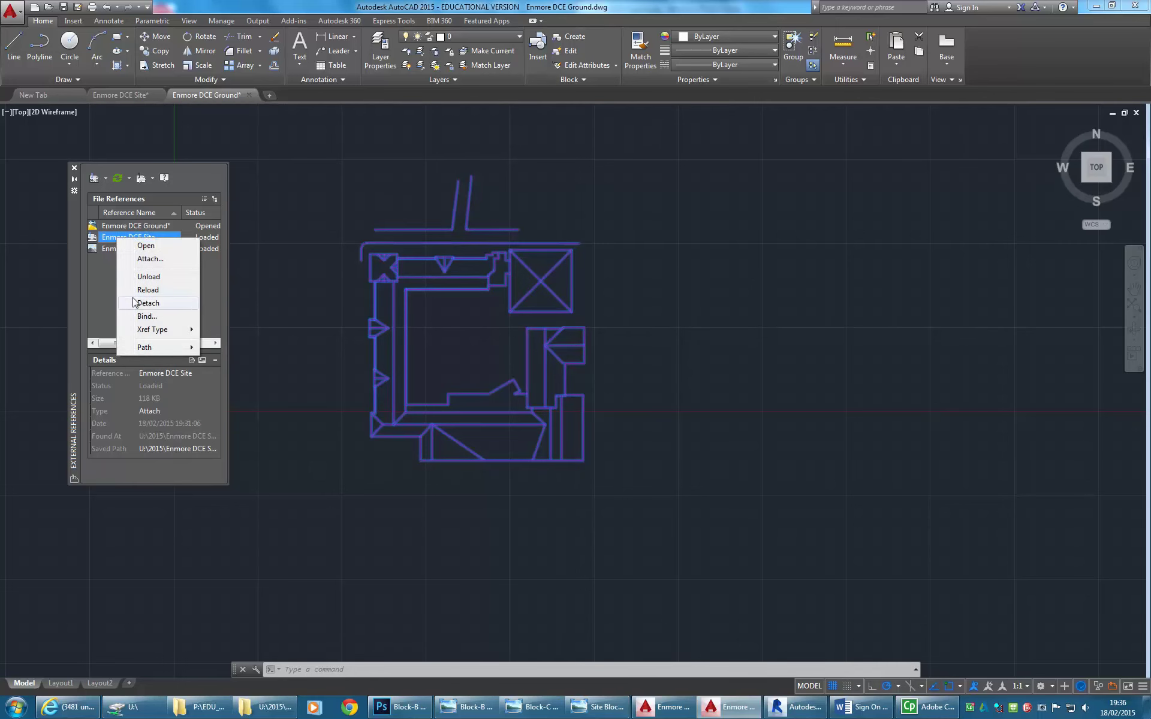
{"action": "left_click", "coordinate": [142, 303]}
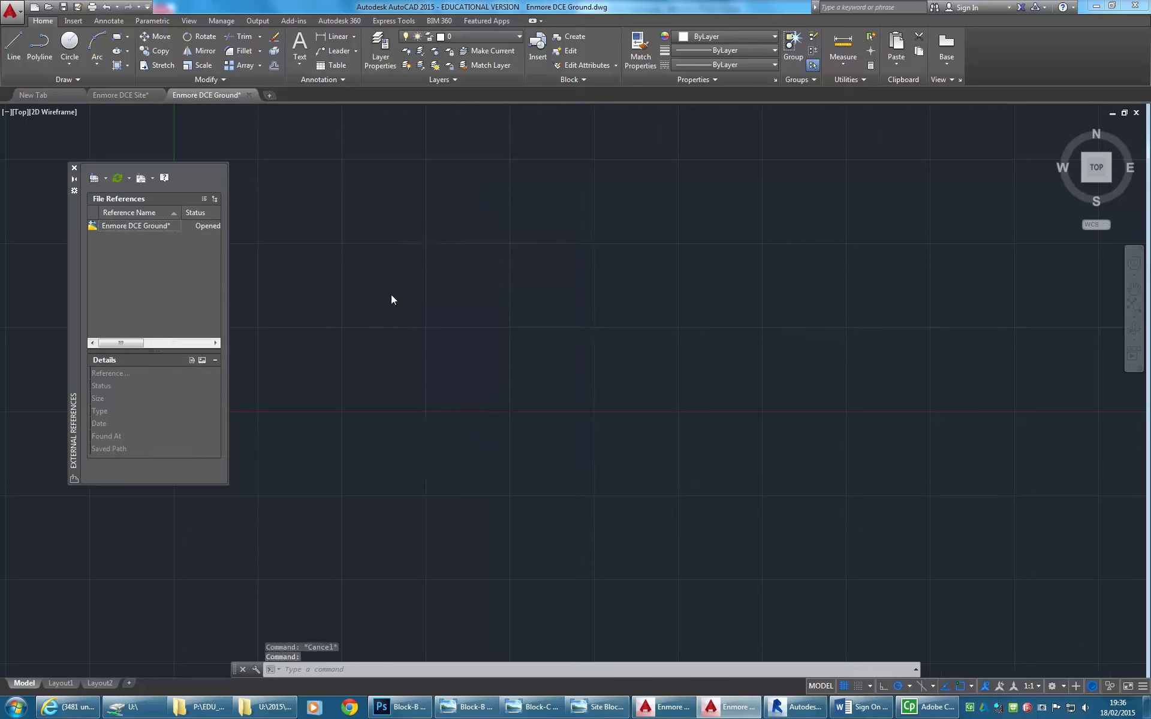
- Attach Enmore DCE Site.dwg again as a DWG reference at the origin
{"action": "left_click", "coordinate": [104, 179]}
{"action": "left_click", "coordinate": [129, 194]}
{"action": "left_click", "coordinate": [381, 216]}
{"action": "left_click", "coordinate": [381, 223]}
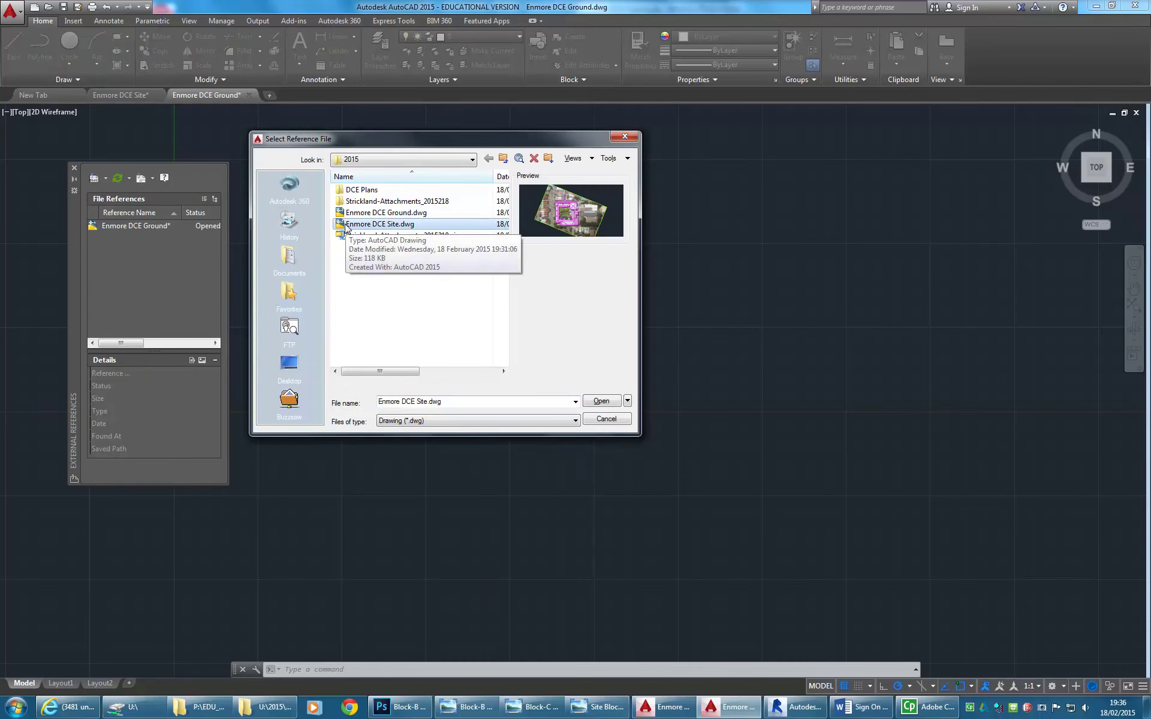
{"action": "double_click", "coordinate": [359, 224]}
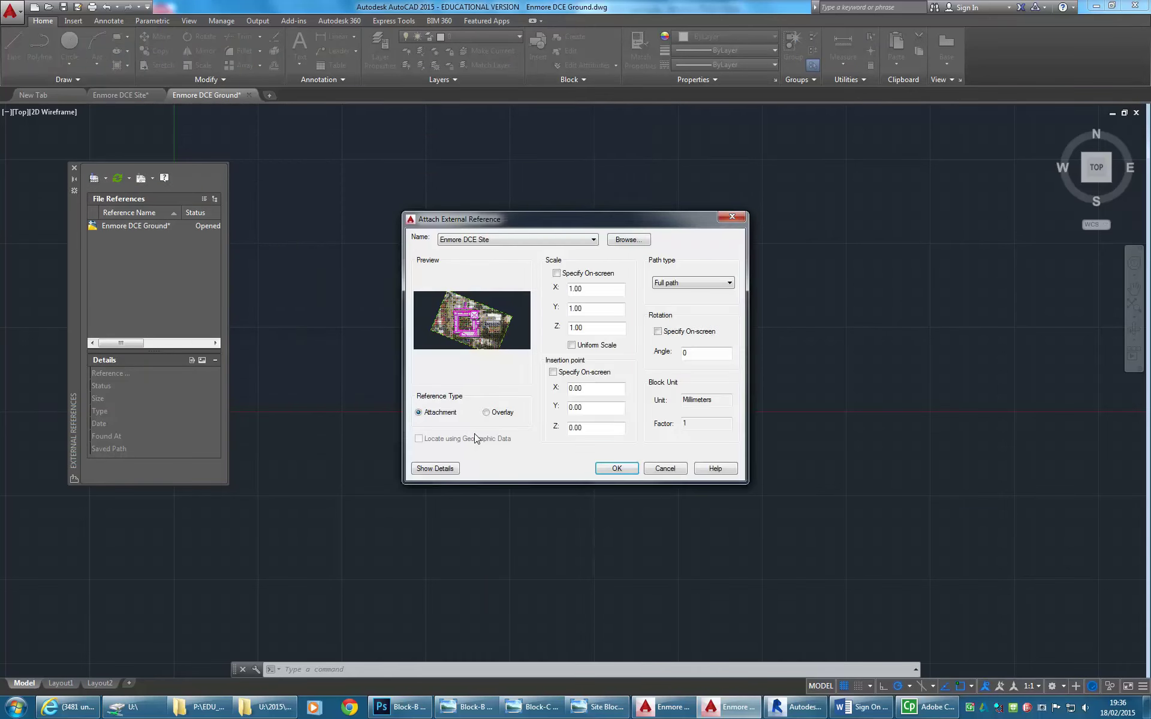
{"action": "left_click", "coordinate": [616, 469]}
{"action": "middle_click_drag", "start_coordinate": [465, 338], "coordinate": [480, 341]}
- Save the Enmore DCE Site drawing and reload its reference in Enmore DCE Ground
{"action": "left_click", "coordinate": [126, 95]}
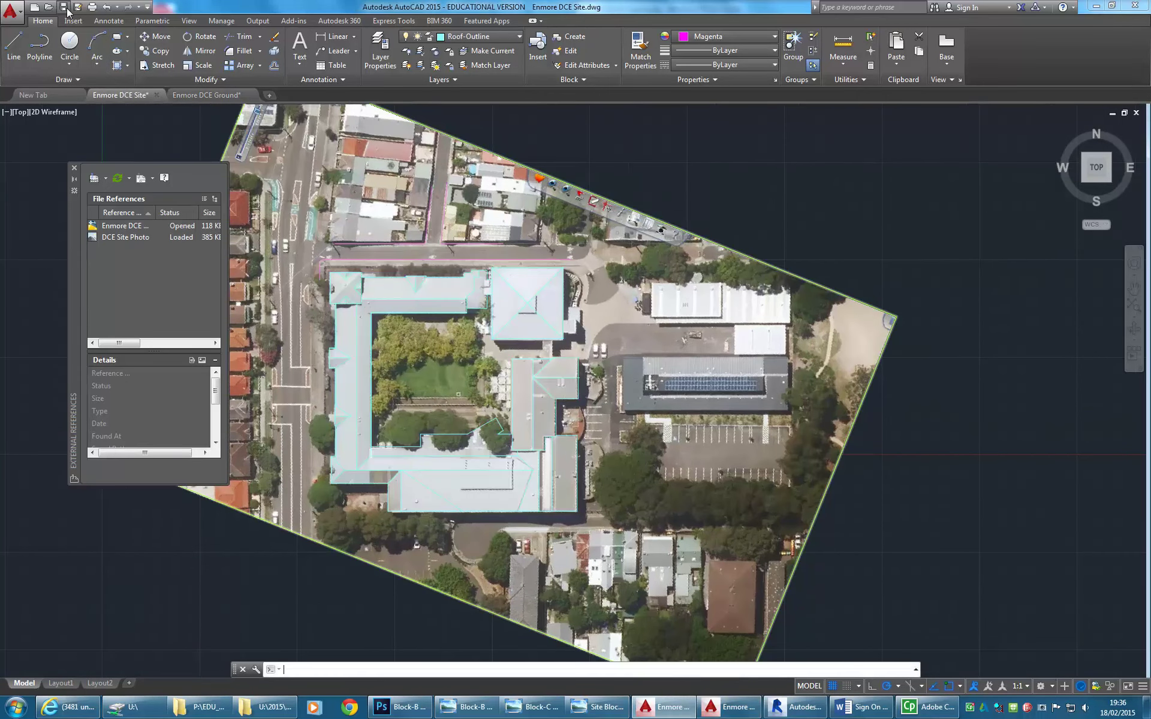
{"action": "key", "text": "ctrl+s"}
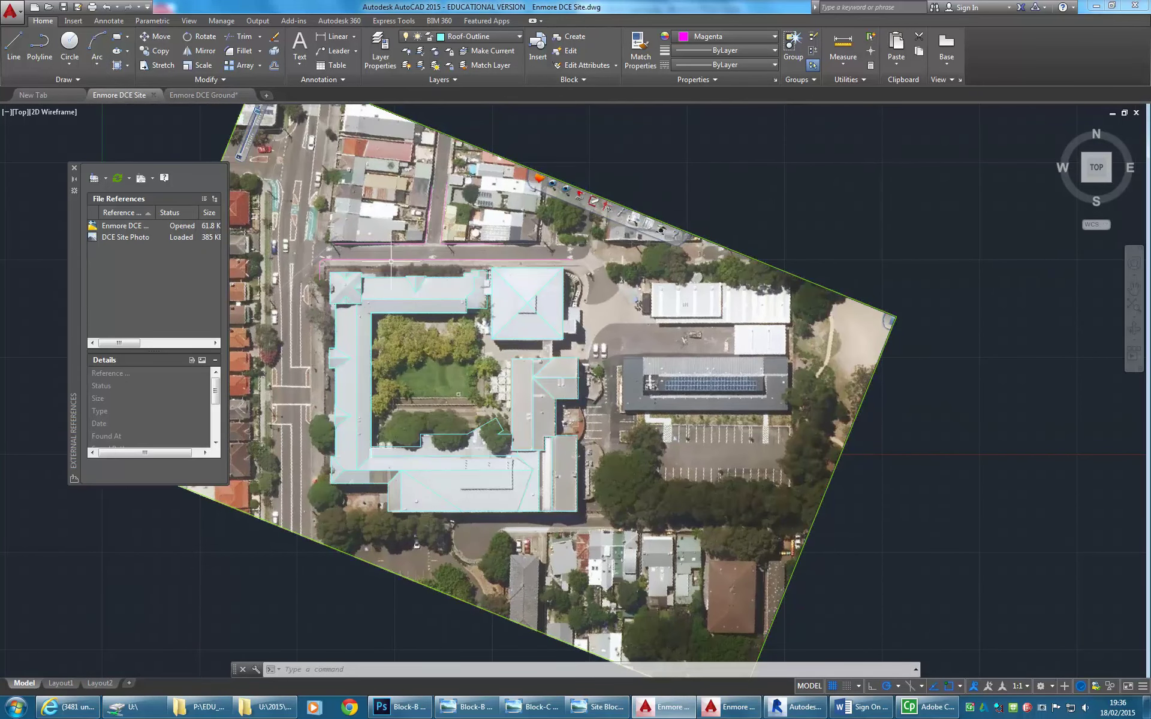
{"action": "left_click", "coordinate": [195, 96]}
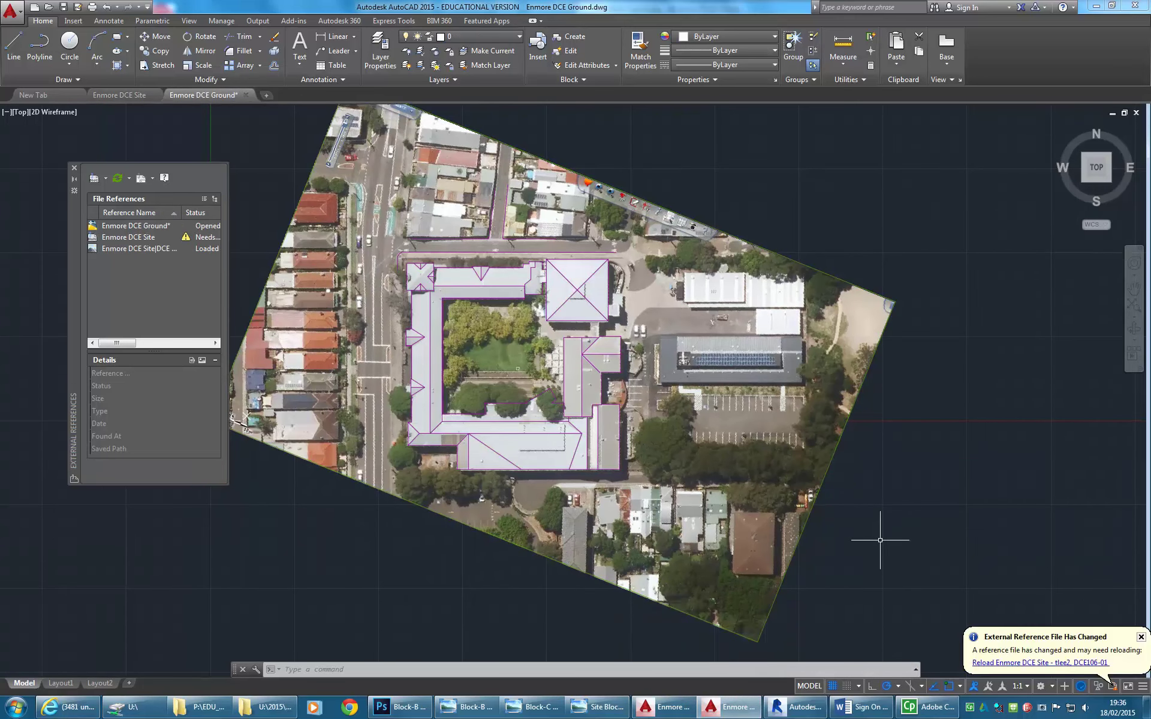
{"action": "left_click", "coordinate": [1046, 663]}
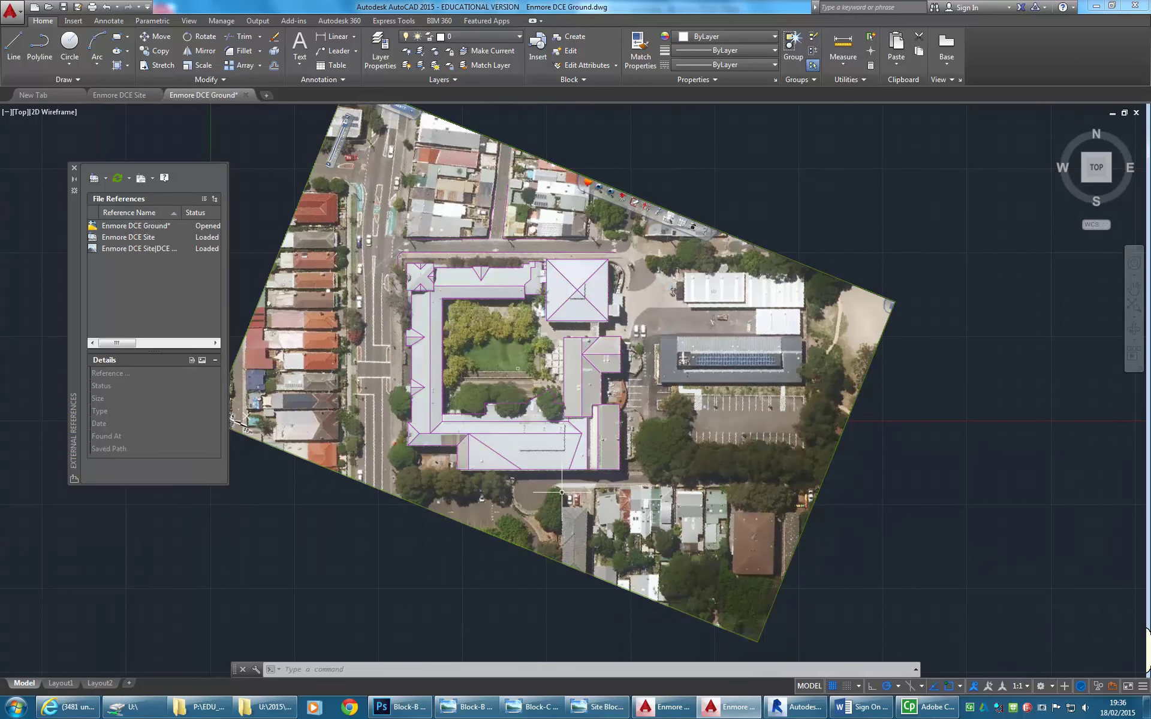
- Bring the plan into view and list layer 0 plus the four site xref layers
{"action": "middle_click_drag", "start_coordinate": [485, 412], "coordinate": [462, 424]}
{"action": "scroll", "coordinate": [483, 377], "scroll_direction": "up", "scroll_amount": 2}
{"action": "middle_click_drag", "start_coordinate": [483, 376], "coordinate": [473, 378]}
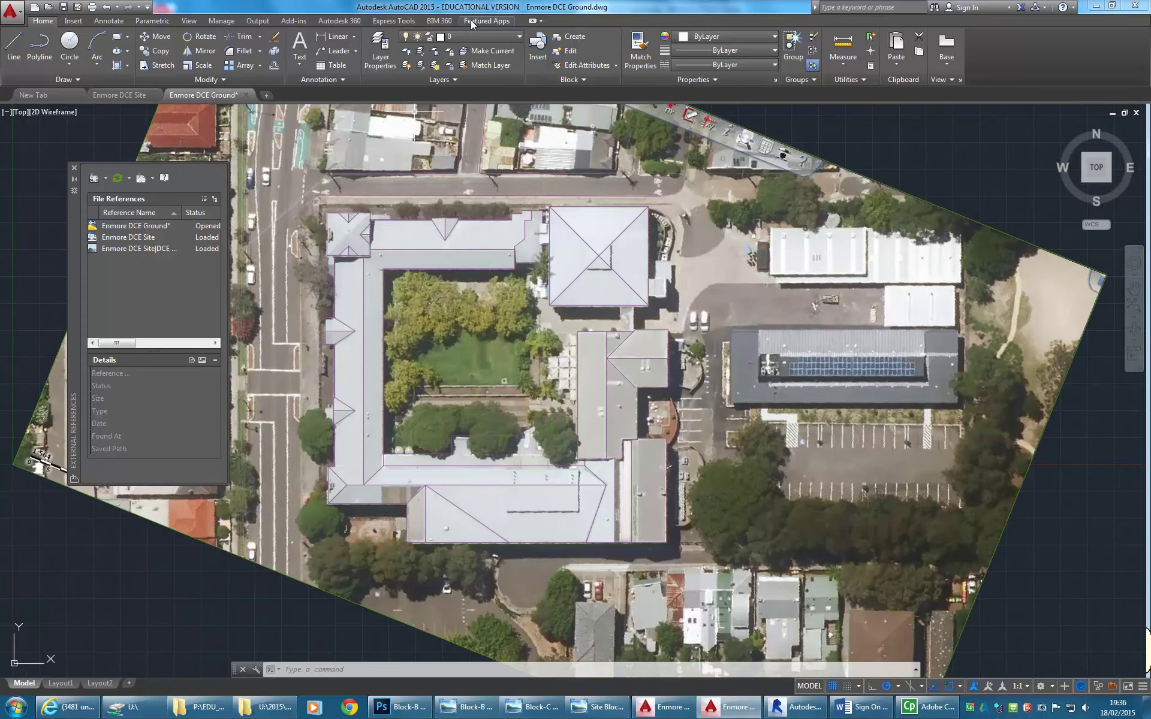
{"action": "left_click", "coordinate": [489, 40]}
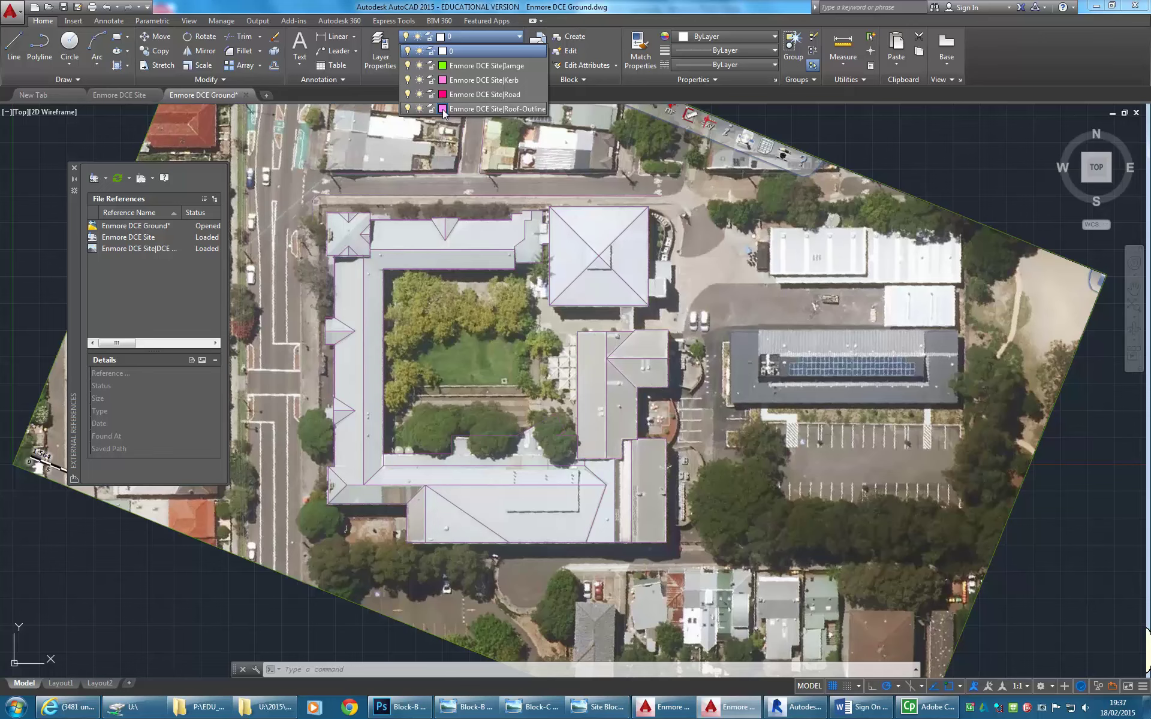
- Check the Site drawing's layer list, then return to the Ground drawing
{"action": "left_click", "coordinate": [483, 51]}
{"action": "left_click", "coordinate": [122, 95]}
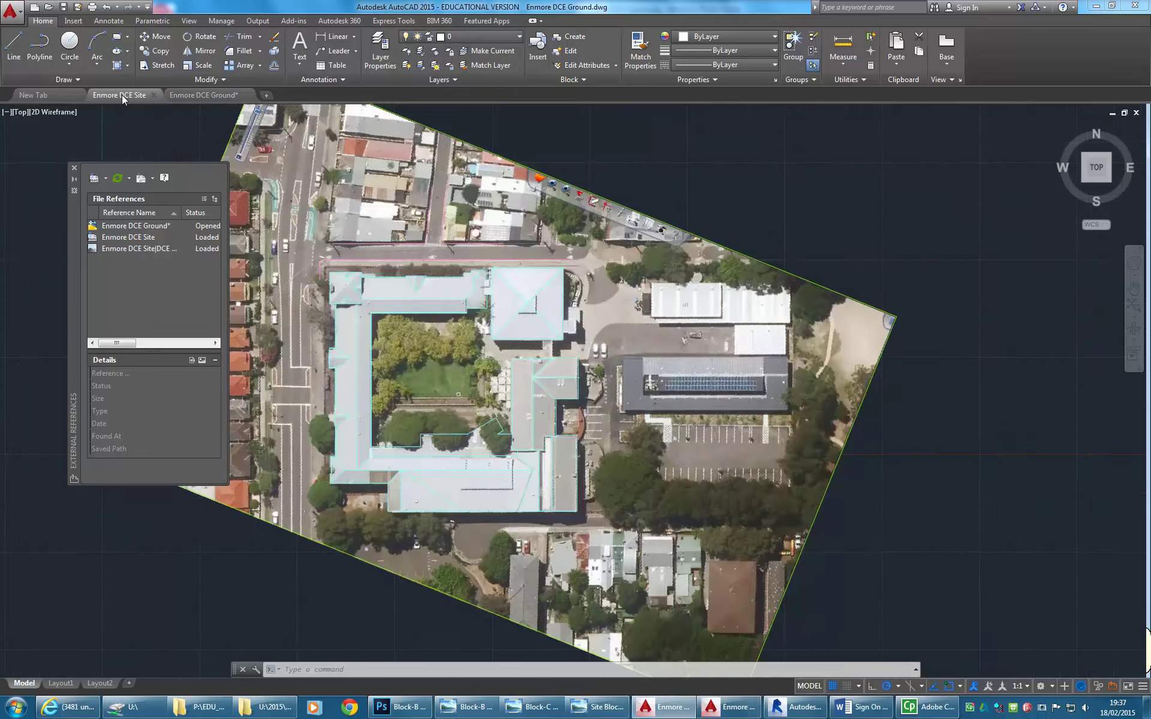
{"action": "left_click", "coordinate": [480, 36]}
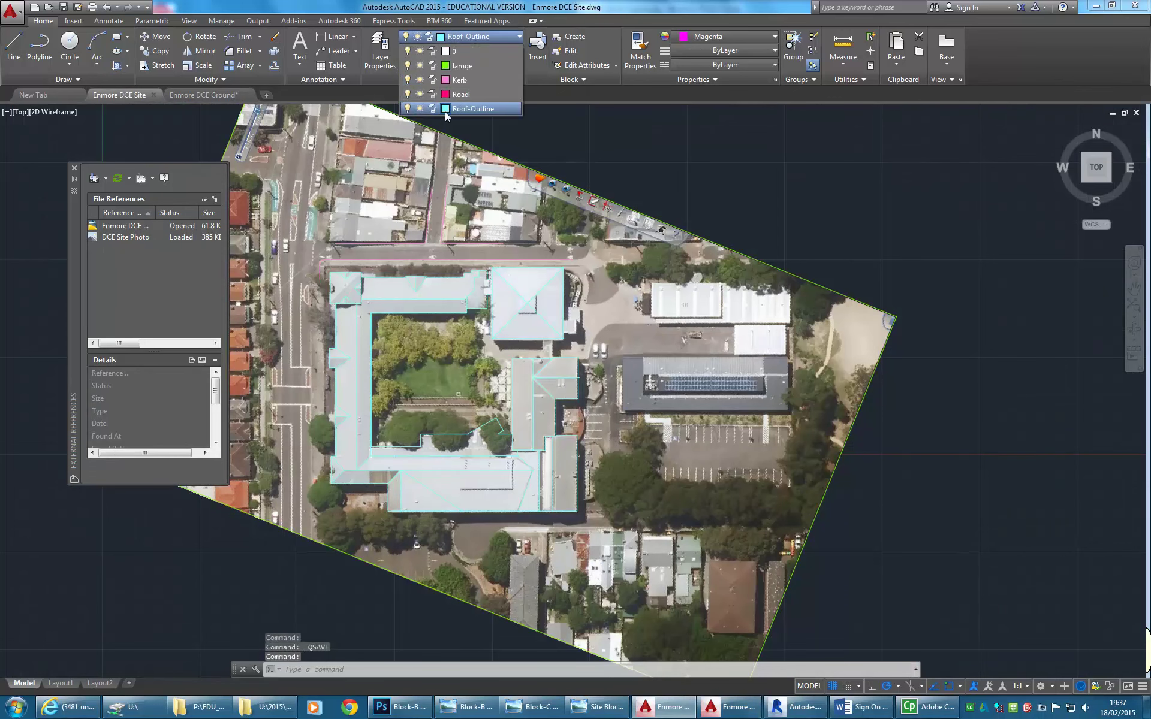
{"action": "left_click", "coordinate": [476, 39]}
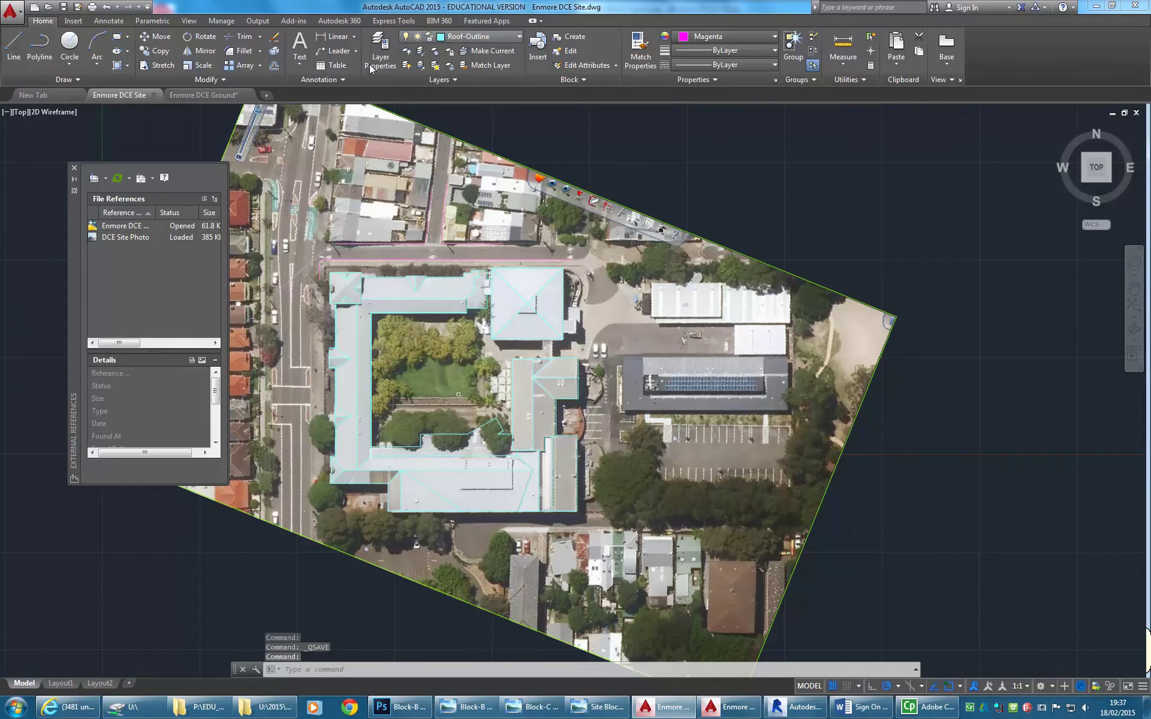
{"action": "left_click", "coordinate": [209, 97]}
- Set the Enmore DCE Site|Roof-Outline layer to cyan colour 131 in the Ground drawing
{"action": "left_click", "coordinate": [473, 39]}
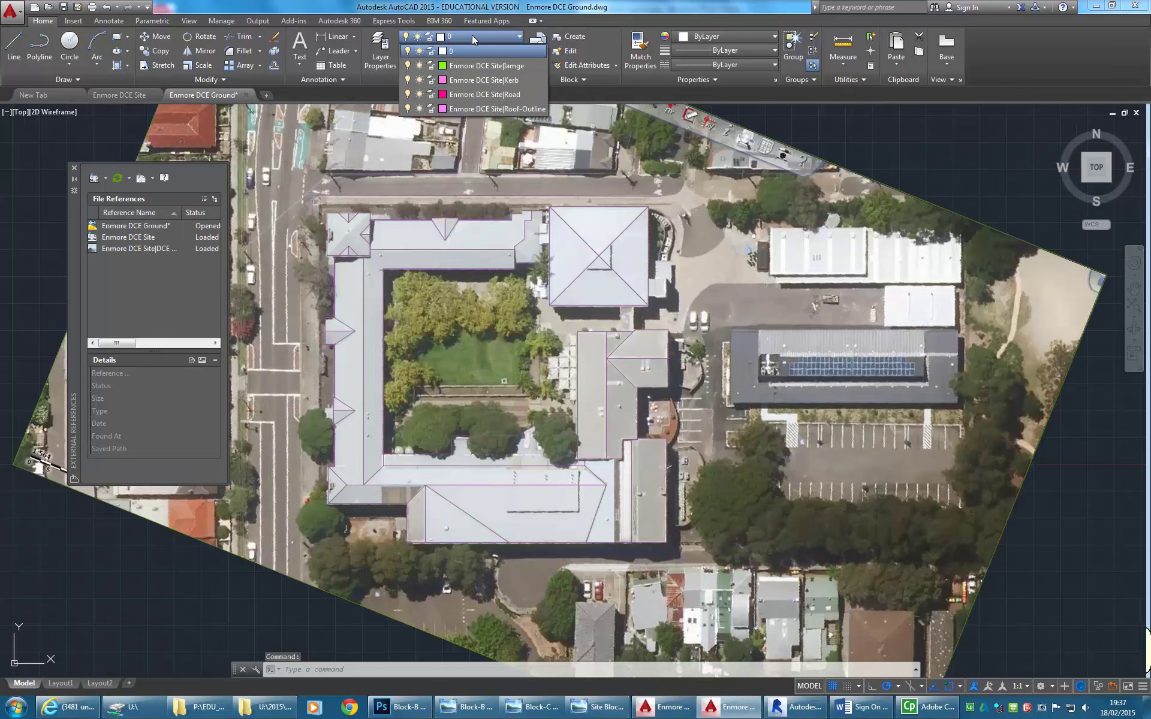
{"action": "left_click", "coordinate": [443, 110]}
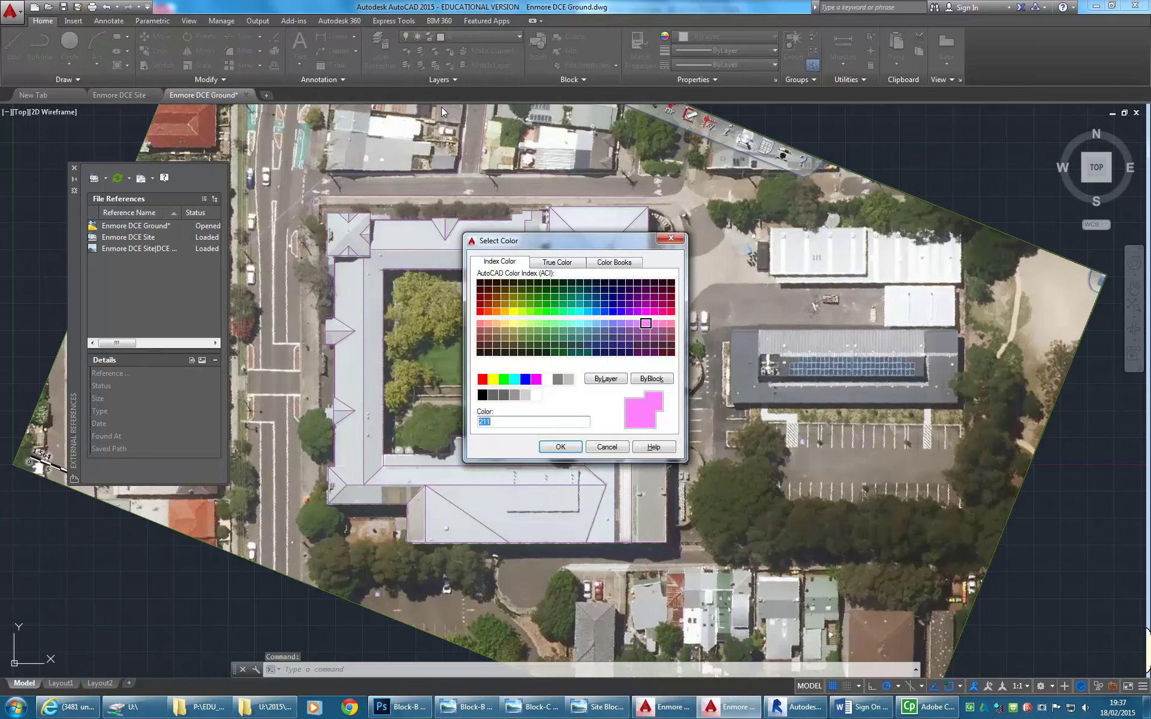
{"action": "left_click", "coordinate": [579, 323]}
{"action": "left_click", "coordinate": [560, 447]}
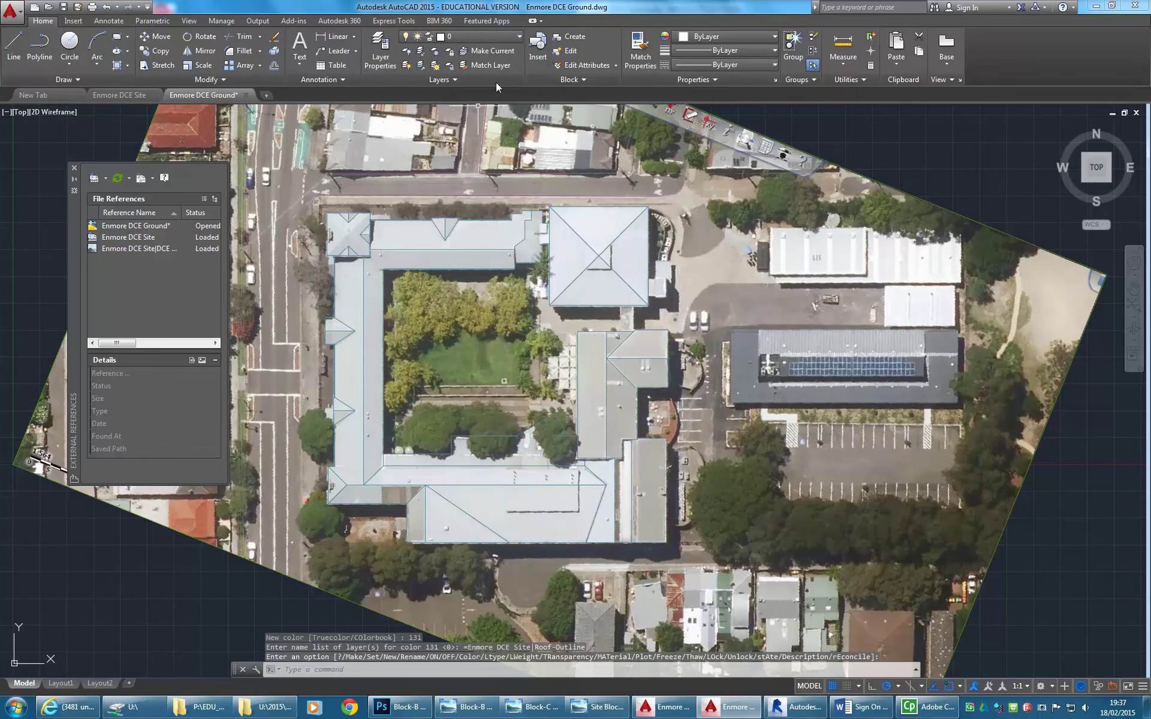
{"action": "scroll", "coordinate": [414, 243], "scroll_direction": "up", "scroll_amount": 4}
{"action": "scroll", "coordinate": [414, 243], "scroll_direction": "down", "scroll_amount": 4}
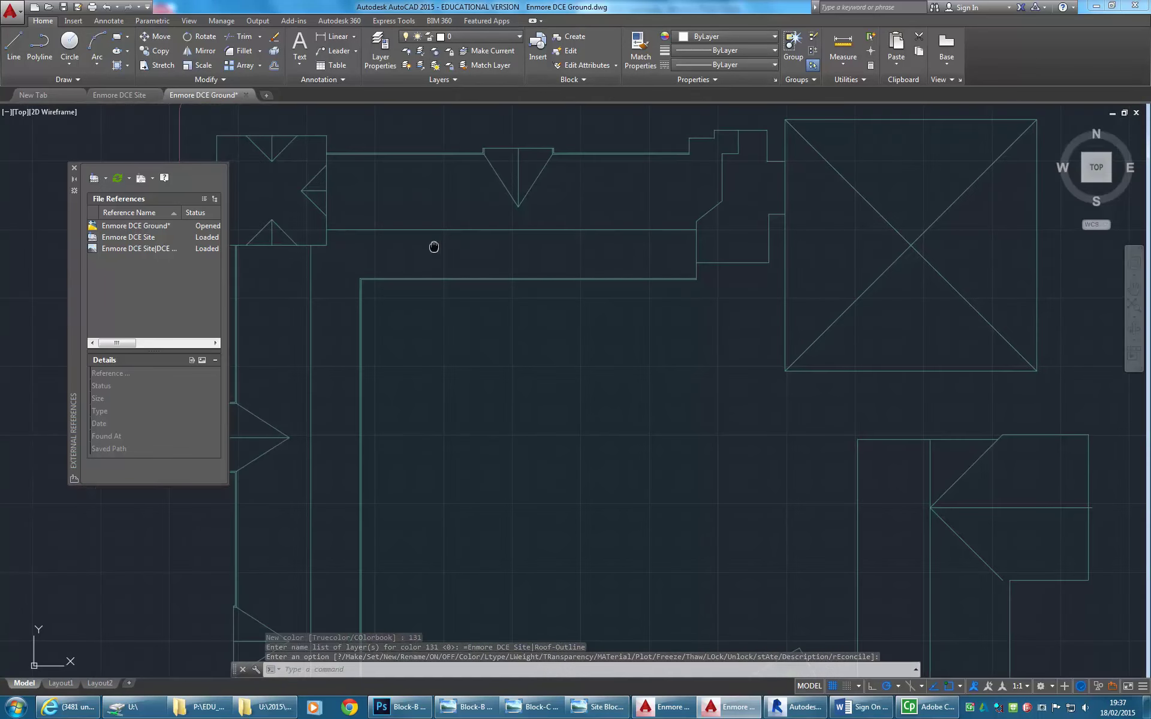
{"action": "scroll", "coordinate": [516, 394], "scroll_direction": "down", "scroll_amount": 3}
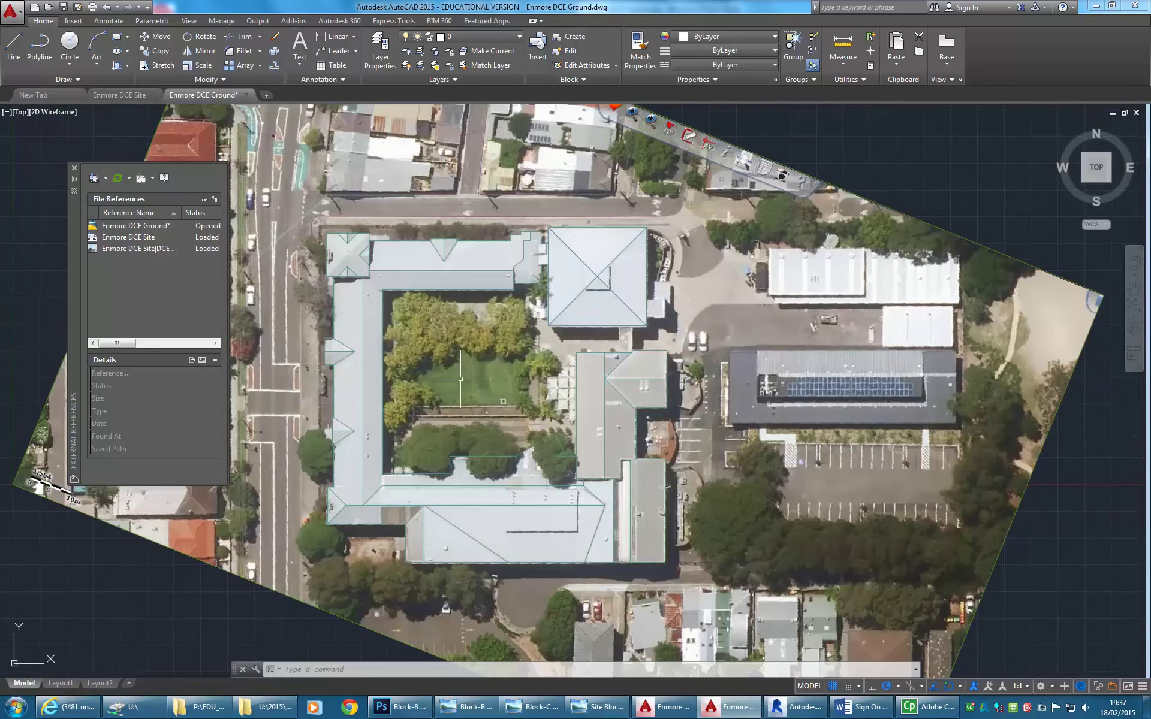
{"action": "middle_click_drag", "start_coordinate": [465, 370], "coordinate": [471, 370]}
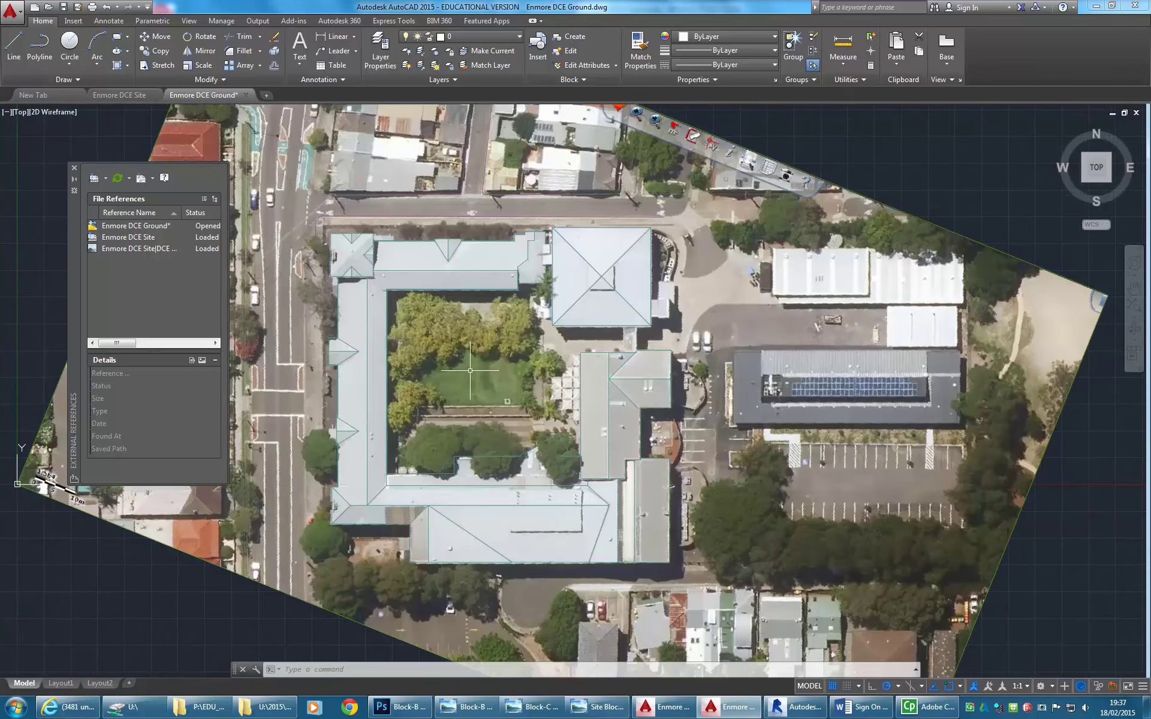
{"action": "left_click", "coordinate": [486, 37]}
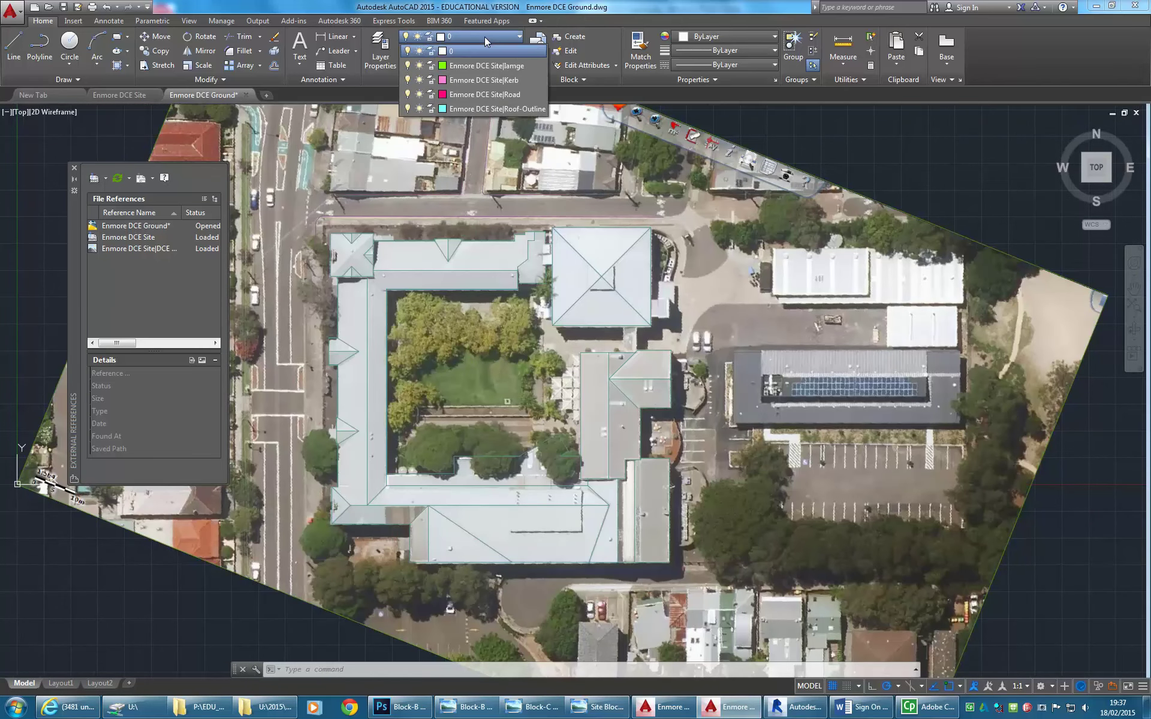
- Switch off the Iamge layer, then add a layer named Walls with colour 40 and make it current
{"action": "left_click", "coordinate": [407, 66]}
{"action": "scroll", "coordinate": [447, 291], "scroll_direction": "up", "scroll_amount": 4}
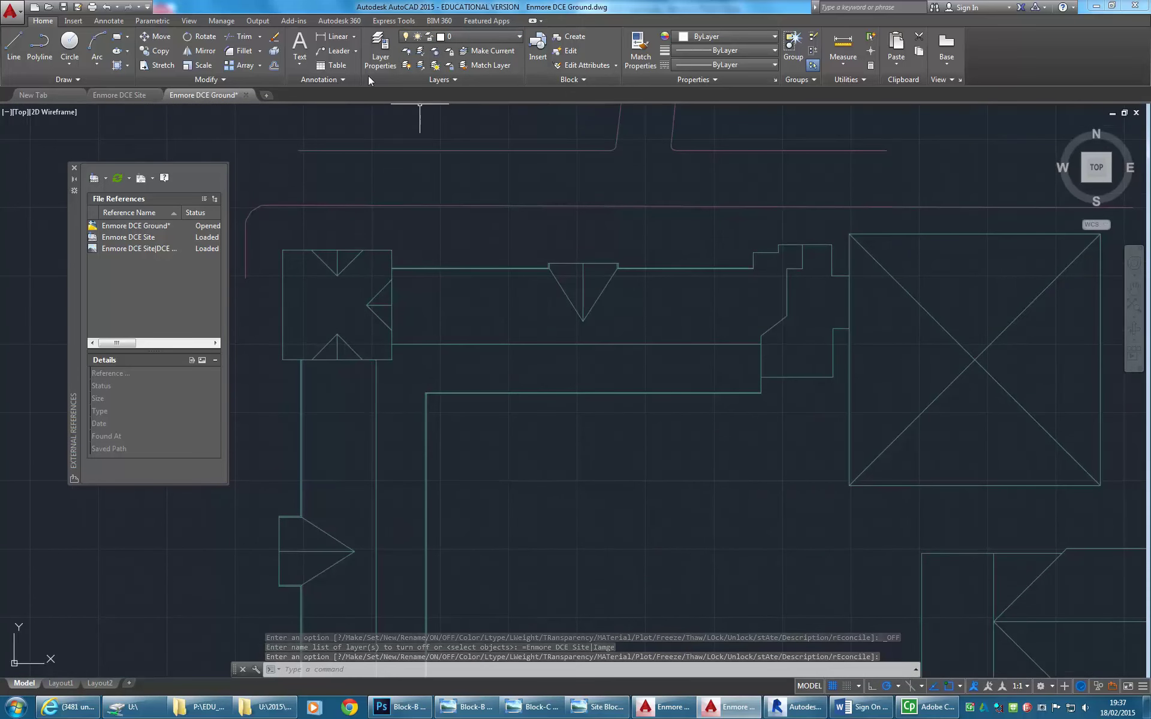
{"action": "left_click", "coordinate": [377, 49]}
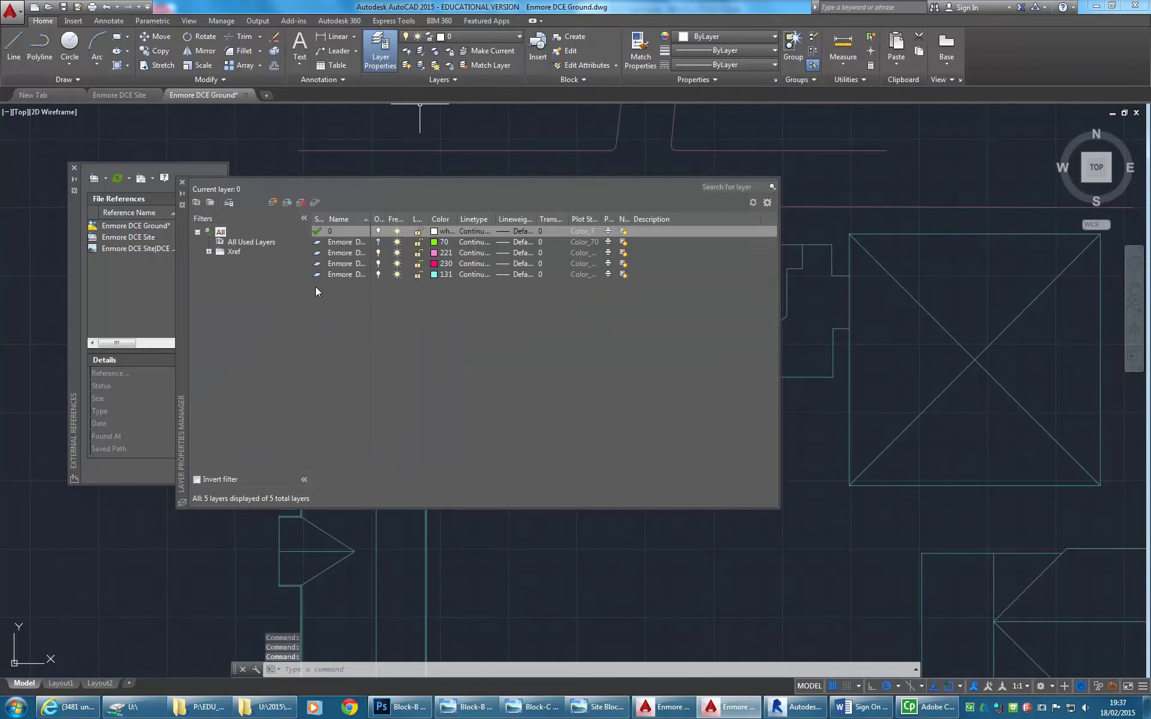
{"action": "left_click", "coordinate": [272, 204]}
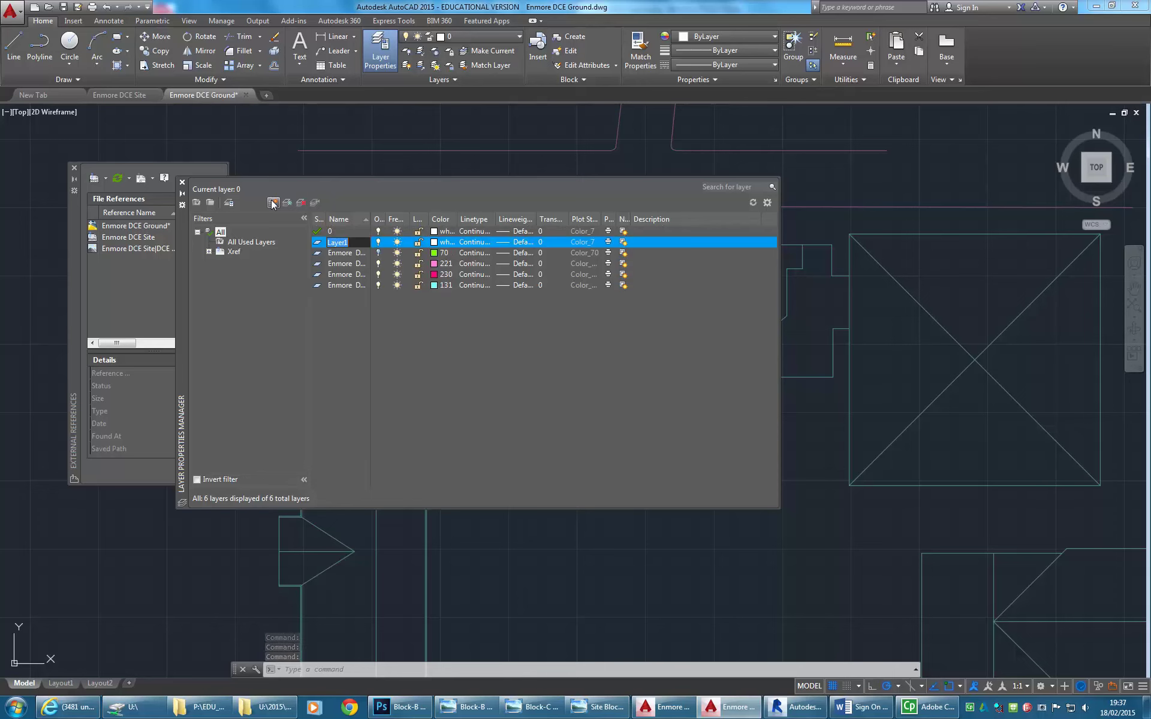
{"action": "type", "text": "Wal"}
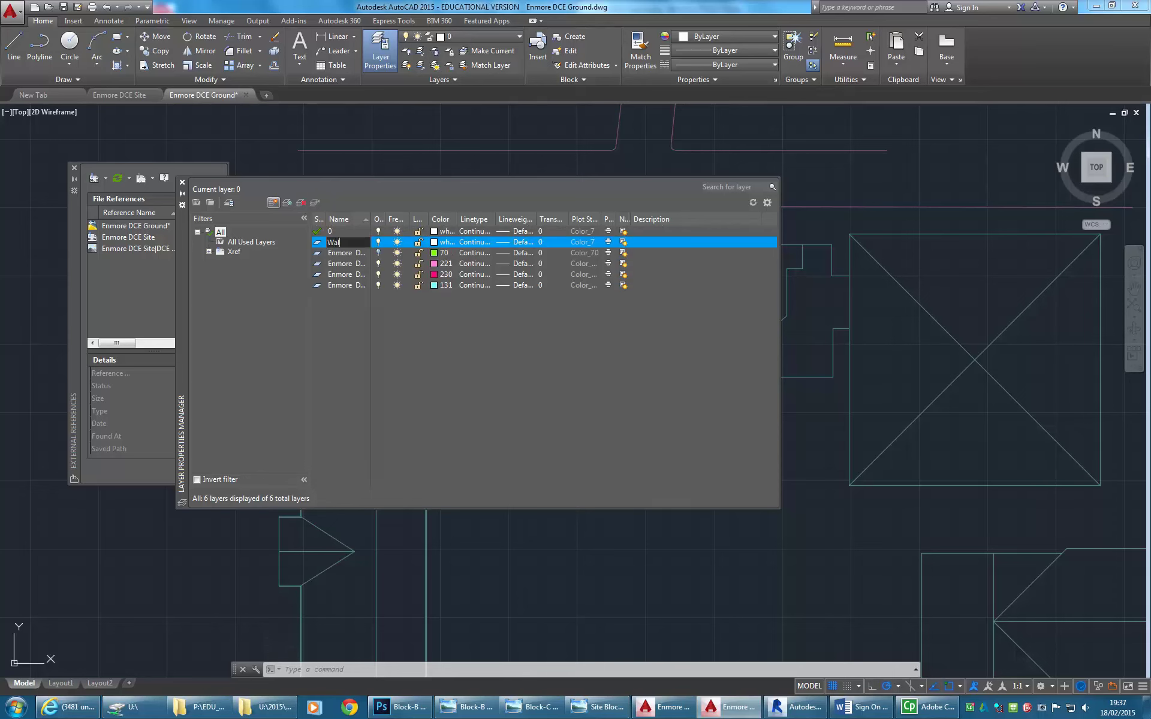
{"action": "type", "text": "ls"}
{"action": "key", "text": "Return"}
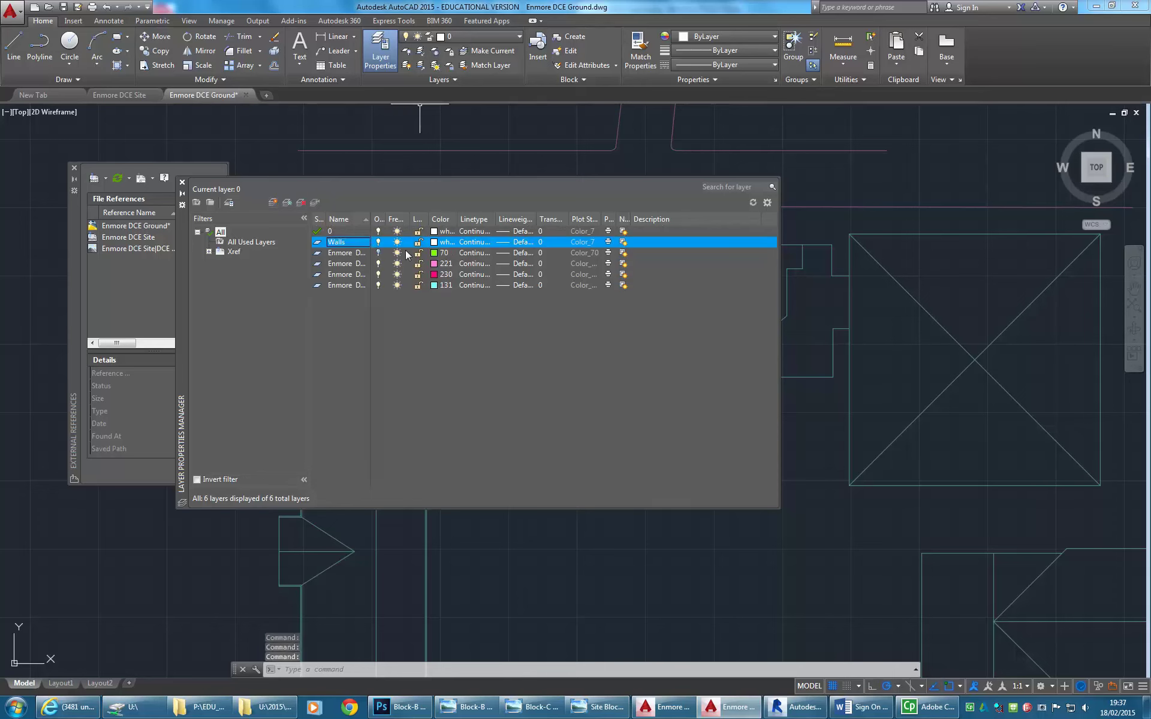
{"action": "left_click", "coordinate": [435, 242]}
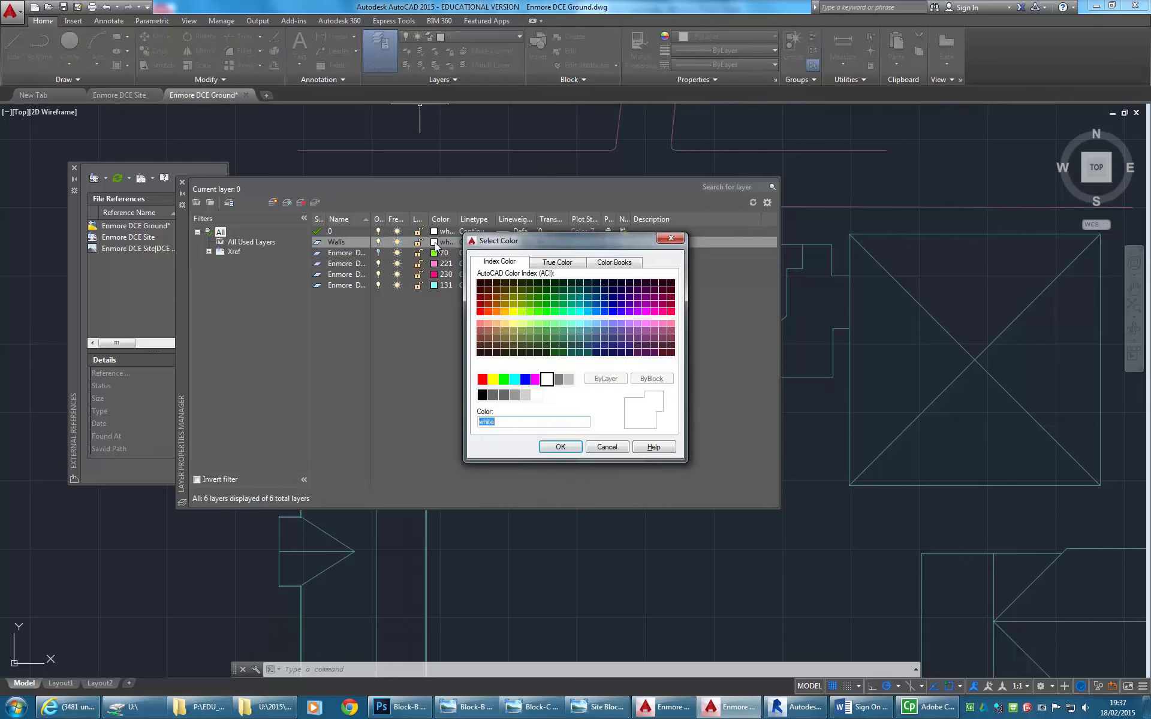
{"action": "left_click", "coordinate": [504, 311]}
{"action": "left_click", "coordinate": [560, 446]}
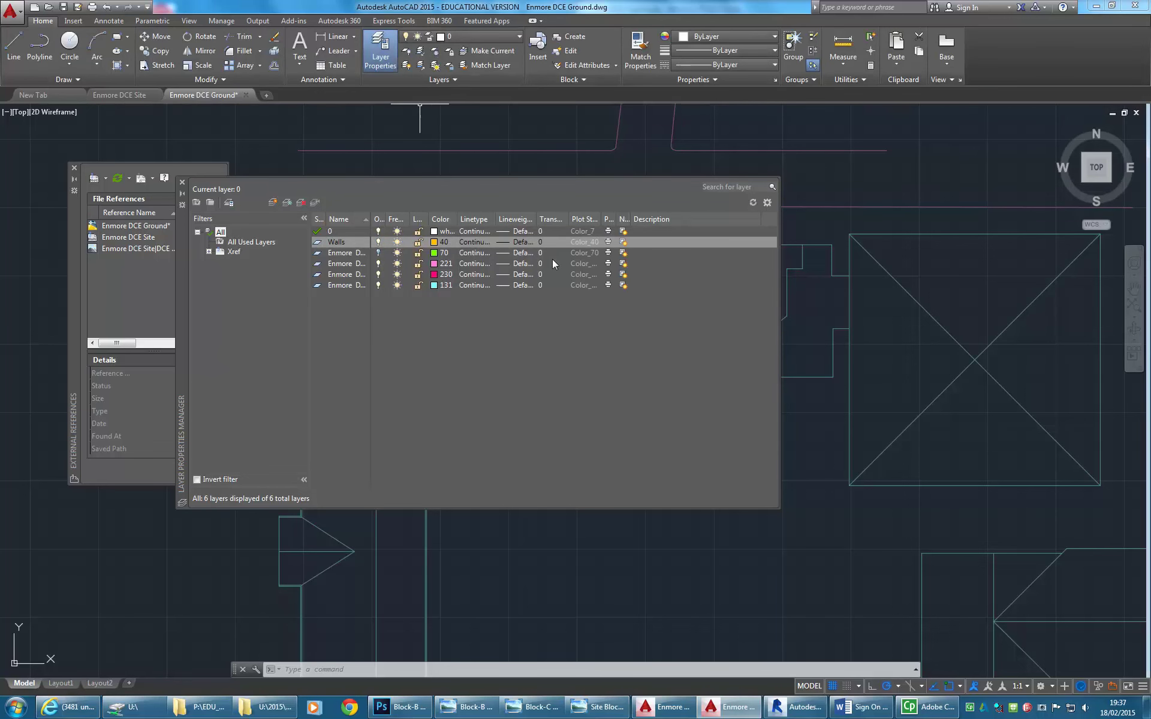
{"action": "double_click", "coordinate": [318, 244]}
- Close Layer Properties, zoom to the north wing, and close the External References palette
{"action": "left_click", "coordinate": [182, 183]}
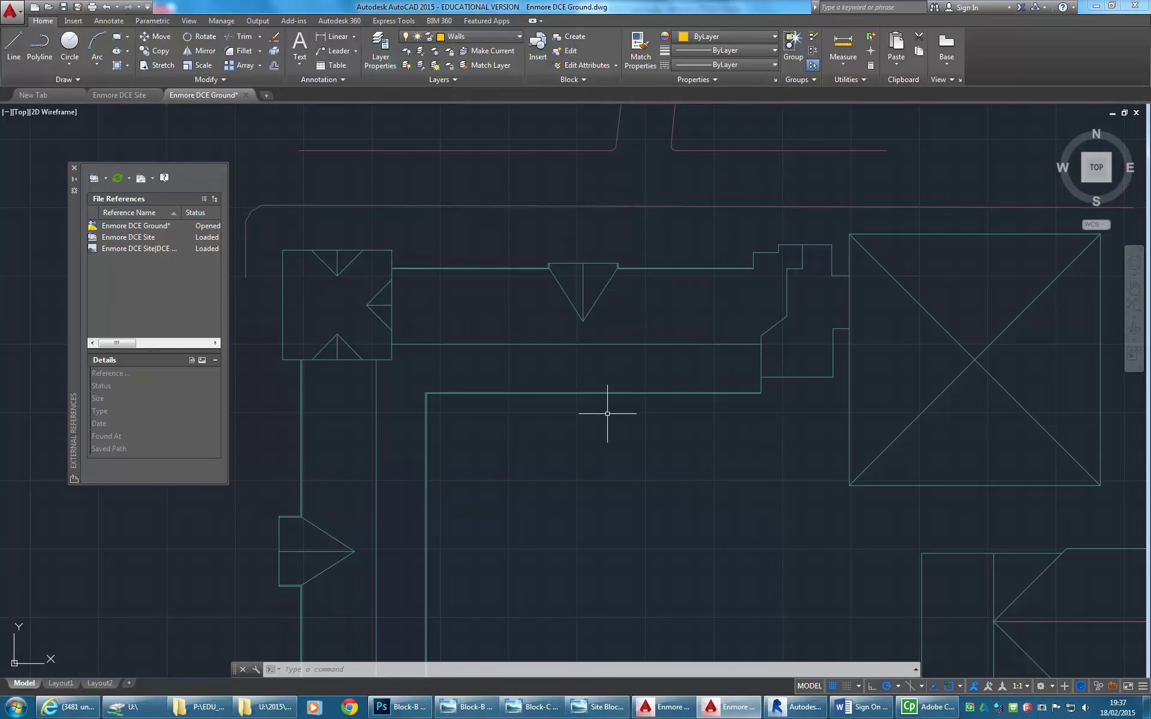
{"action": "middle_click_drag", "start_coordinate": [701, 367], "coordinate": [662, 375]}
{"action": "scroll", "coordinate": [663, 375], "scroll_direction": "up", "scroll_amount": 3}
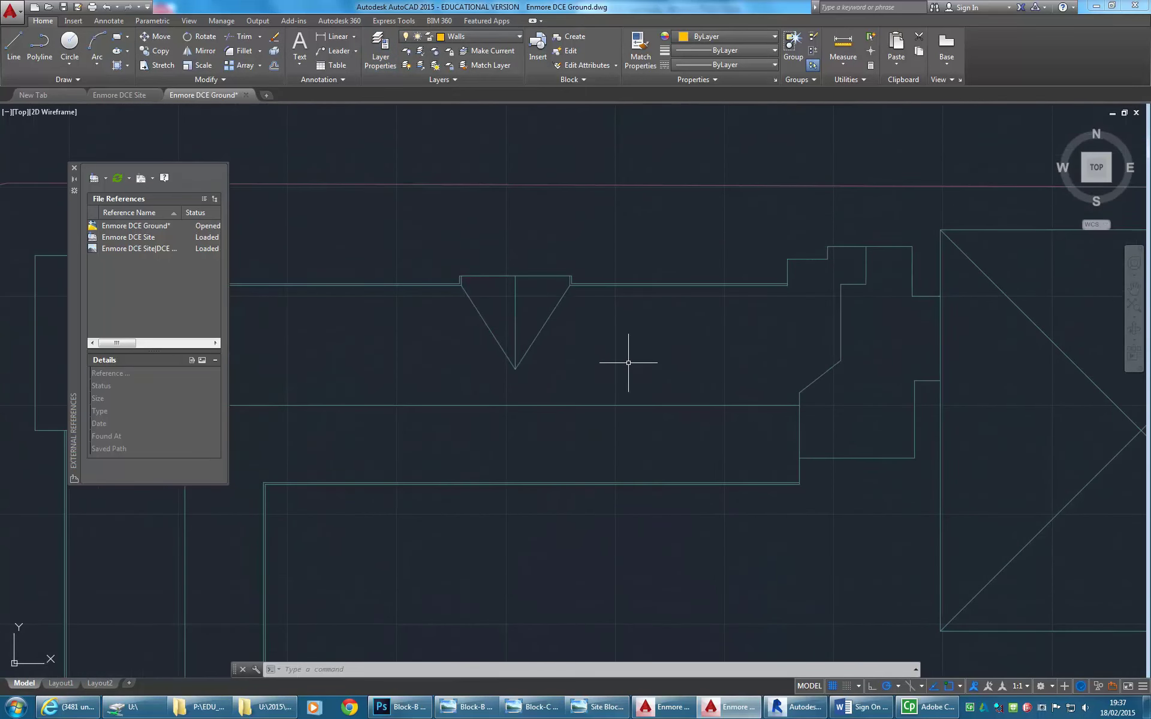
{"action": "mouse_move", "coordinate": [661, 466]}
{"action": "middle_mouse_down"}
{"action": "mouse_move", "coordinate": [610, 433]}
{"action": "mouse_move", "coordinate": [642, 512]}
{"action": "middle_mouse_up"}
{"action": "scroll", "coordinate": [610, 433], "scroll_direction": "up", "scroll_amount": 3}
{"action": "left_click", "coordinate": [75, 168]}
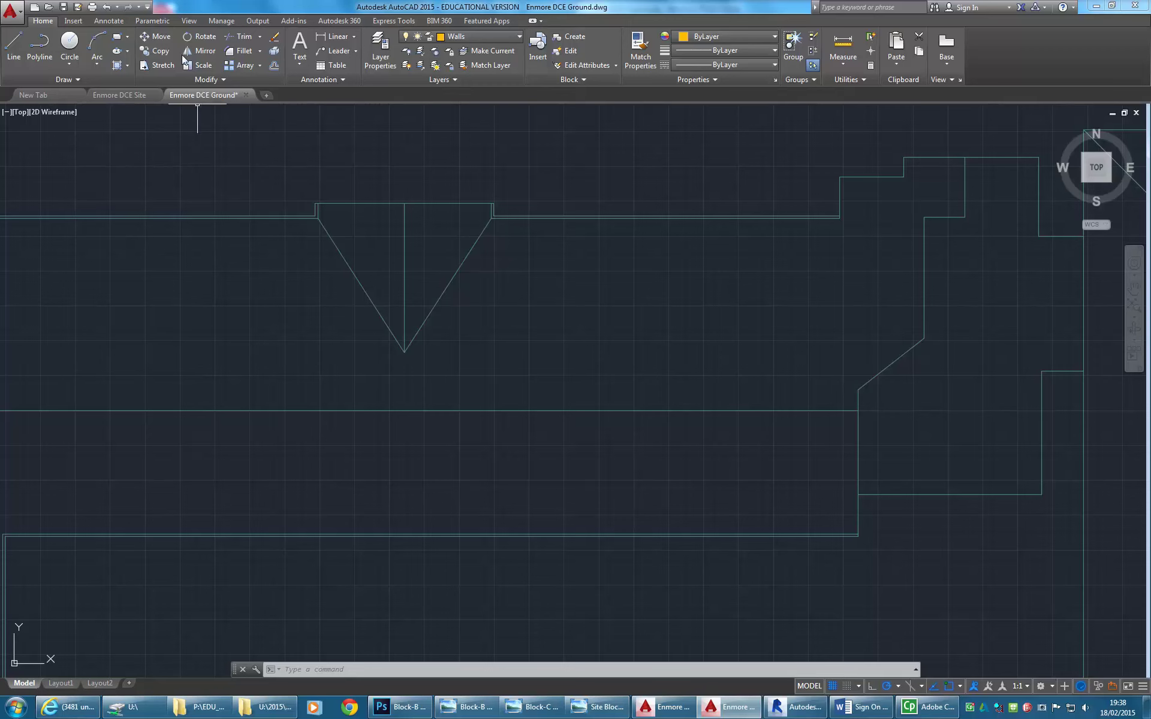
- Start an offset with a 600 distance, then cancel it
{"action": "left_click", "coordinate": [275, 65]}
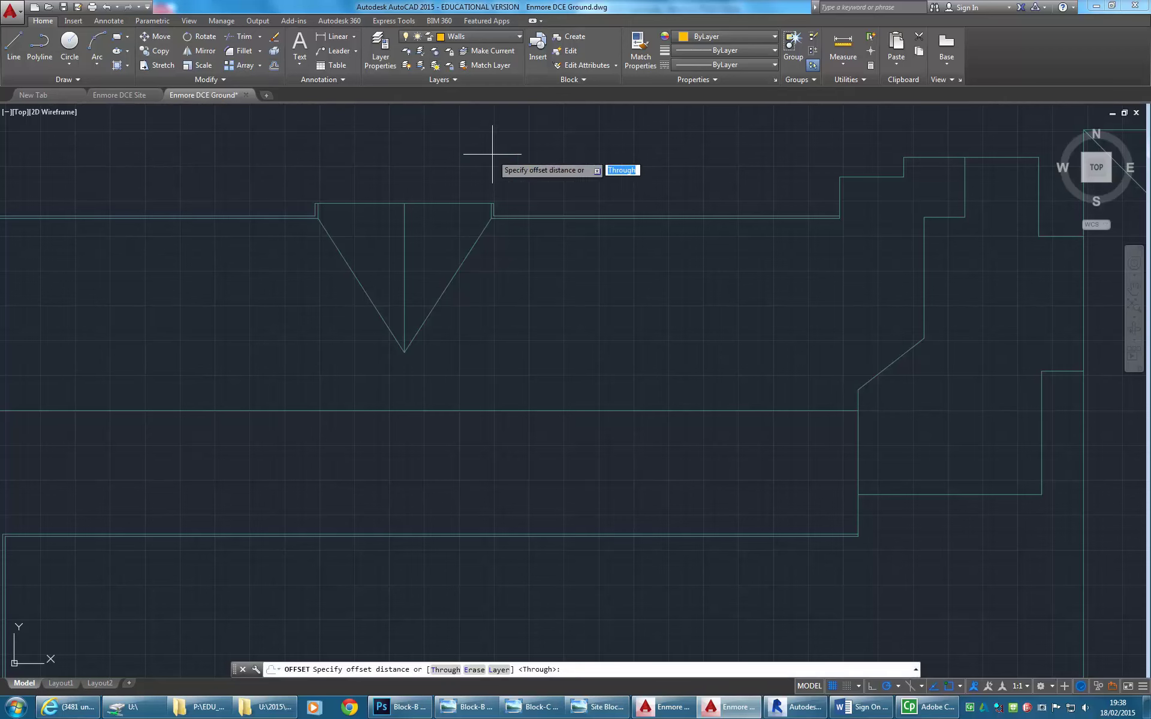
{"action": "type", "text": "600"}
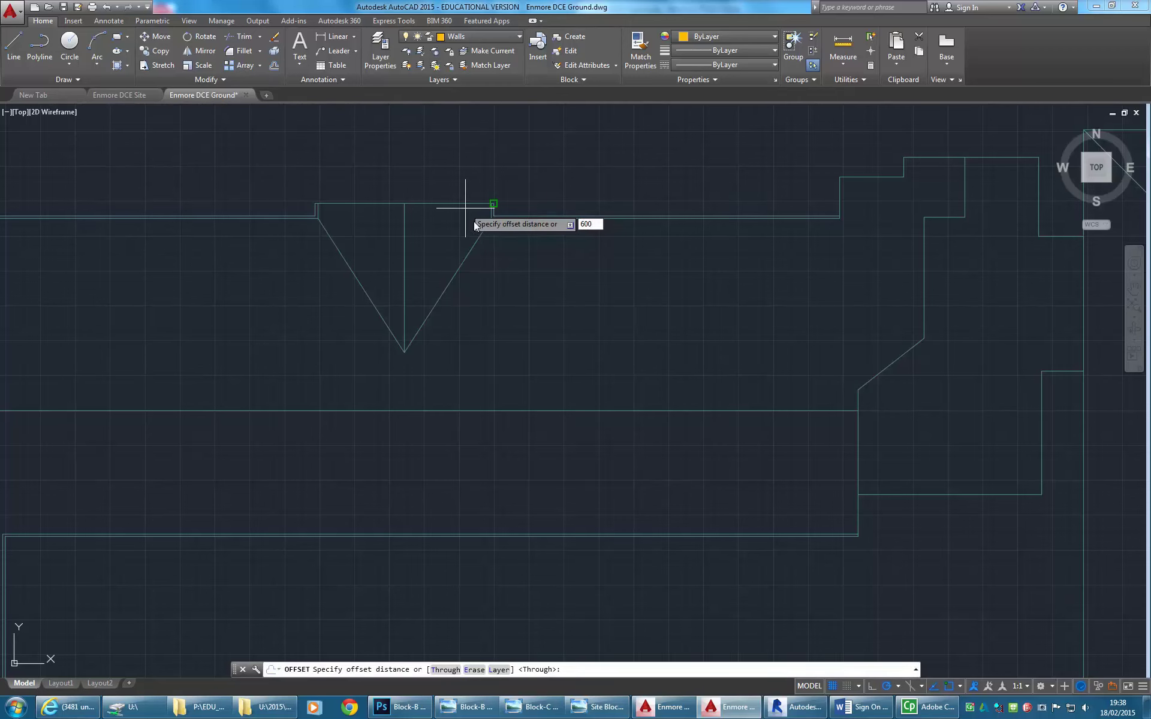
{"action": "key", "text": "Return"}
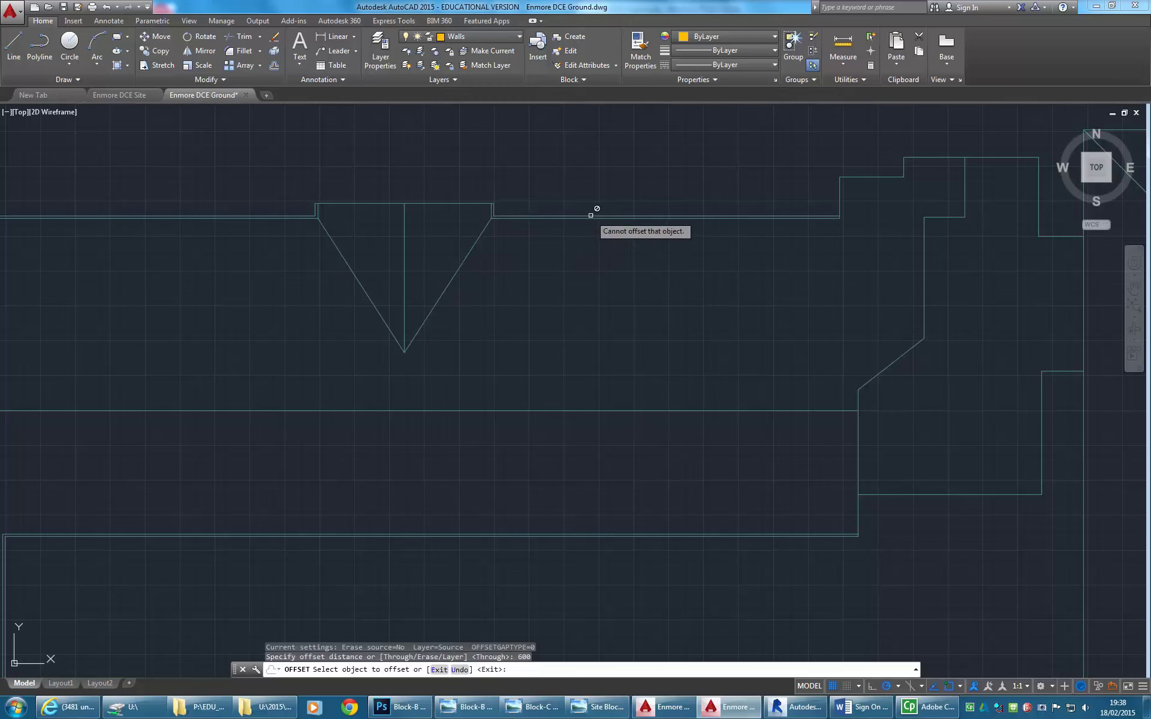
{"action": "key", "text": "Escape"}
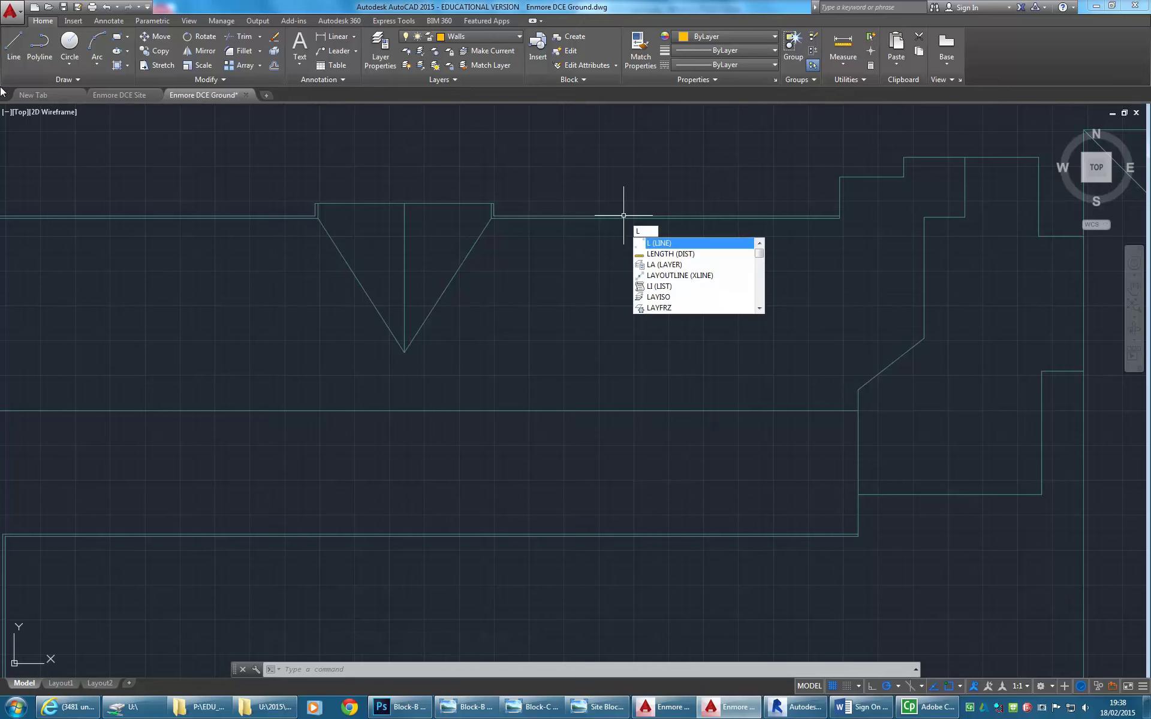
- Draw a wall line from the corner, 600 vertically, then horizontally to the left end
{"action": "key", "text": "Return"}
{"action": "scroll", "coordinate": [835, 506], "scroll_direction": "up", "scroll_amount": 5}
{"action": "middle_click_drag", "start_coordinate": [717, 481], "coordinate": [700, 519]}
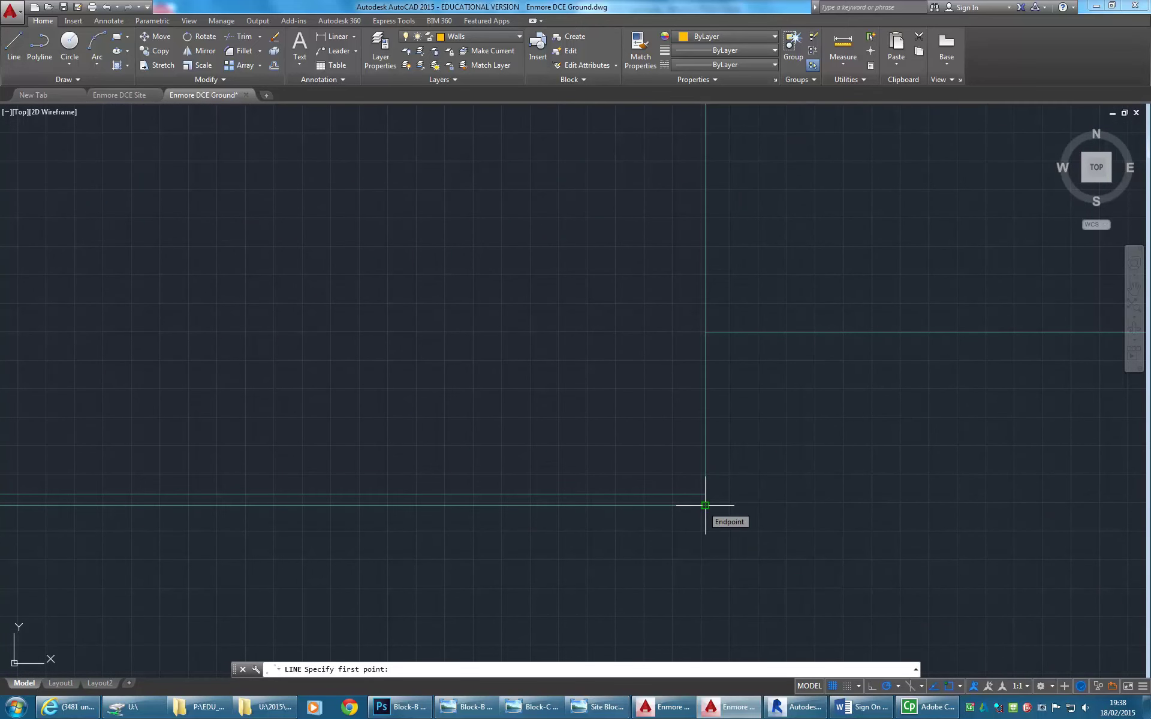
{"action": "mouse_move", "coordinate": [574, 421]}
{"action": "middle_mouse_down"}
{"action": "mouse_move", "coordinate": [398, 403]}
{"action": "mouse_move", "coordinate": [170, 314]}
{"action": "mouse_move", "coordinate": [200, 329]}
{"action": "mouse_move", "coordinate": [204, 363]}
{"action": "middle_mouse_up"}
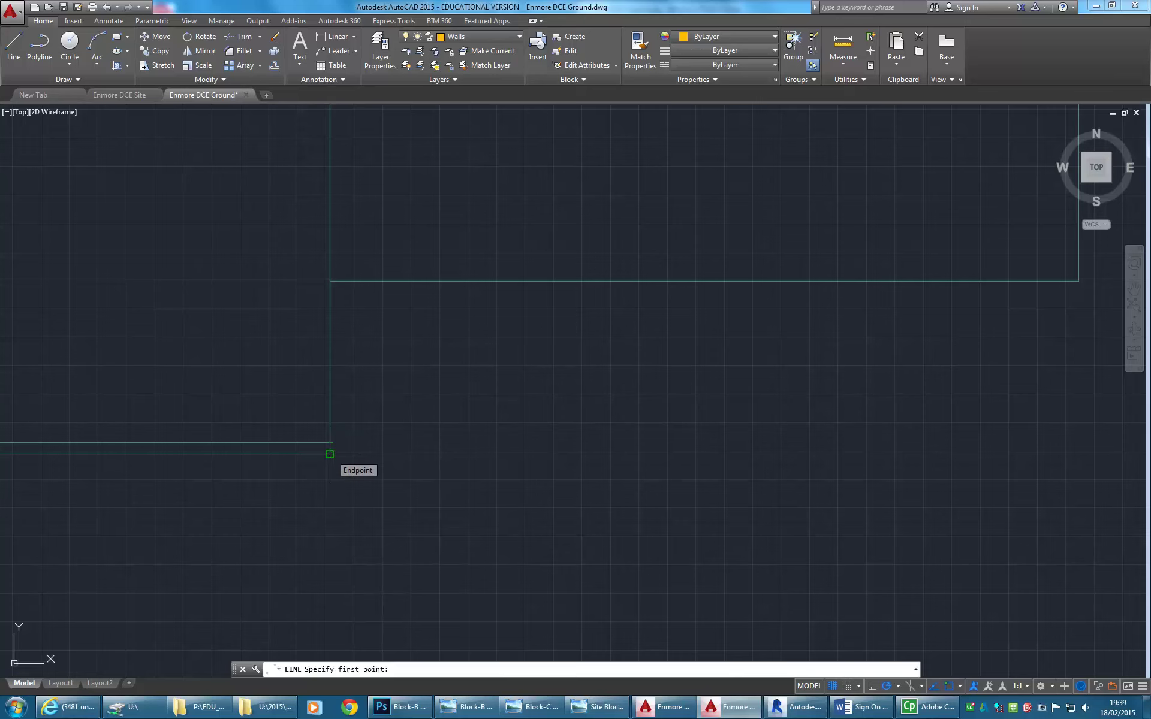
{"action": "left_click", "coordinate": [329, 453]}
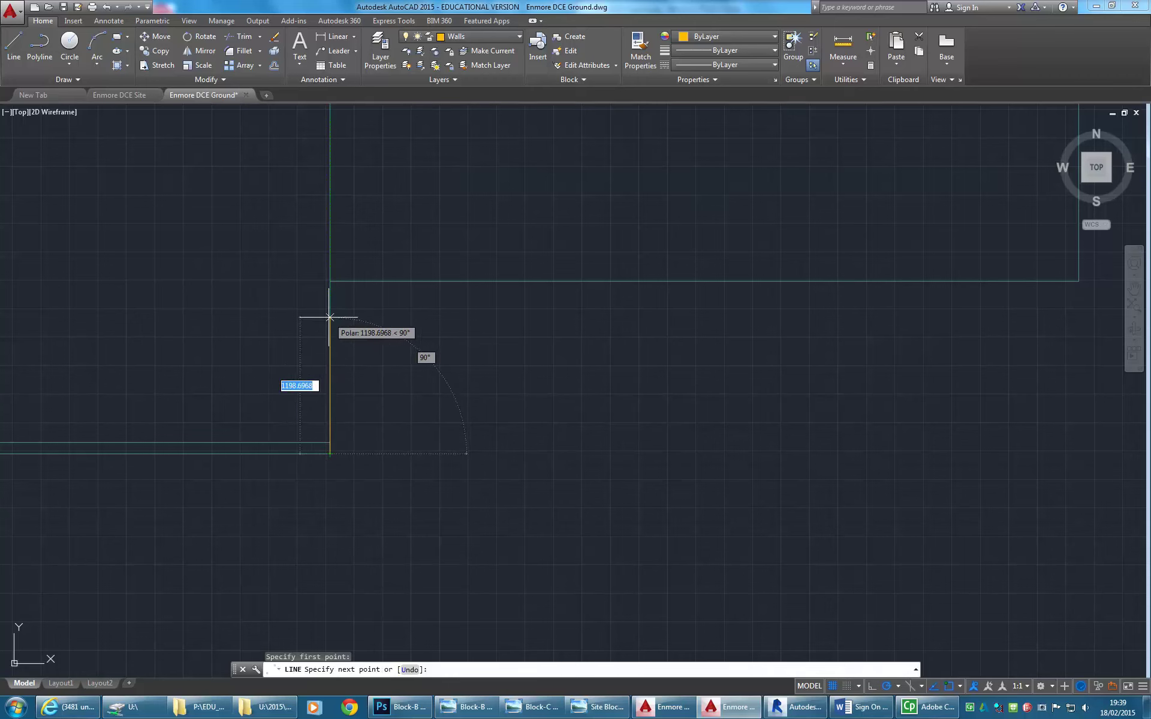
{"action": "type", "text": "600"}
{"action": "key", "text": "Return"}
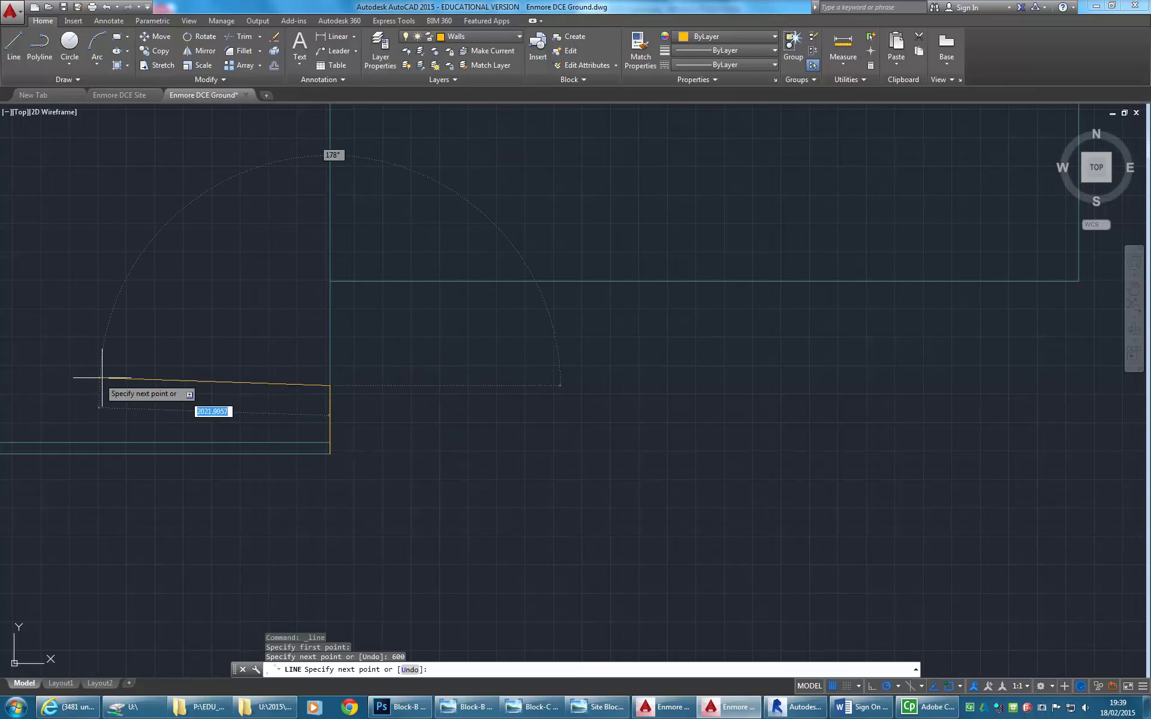
{"action": "scroll", "coordinate": [154, 384], "scroll_direction": "down", "scroll_amount": 3}
{"action": "middle_click_drag", "start_coordinate": [78, 384], "coordinate": [194, 390]}
{"action": "left_click", "coordinate": [96, 391]}
{"action": "right_click", "coordinate": [233, 300]}
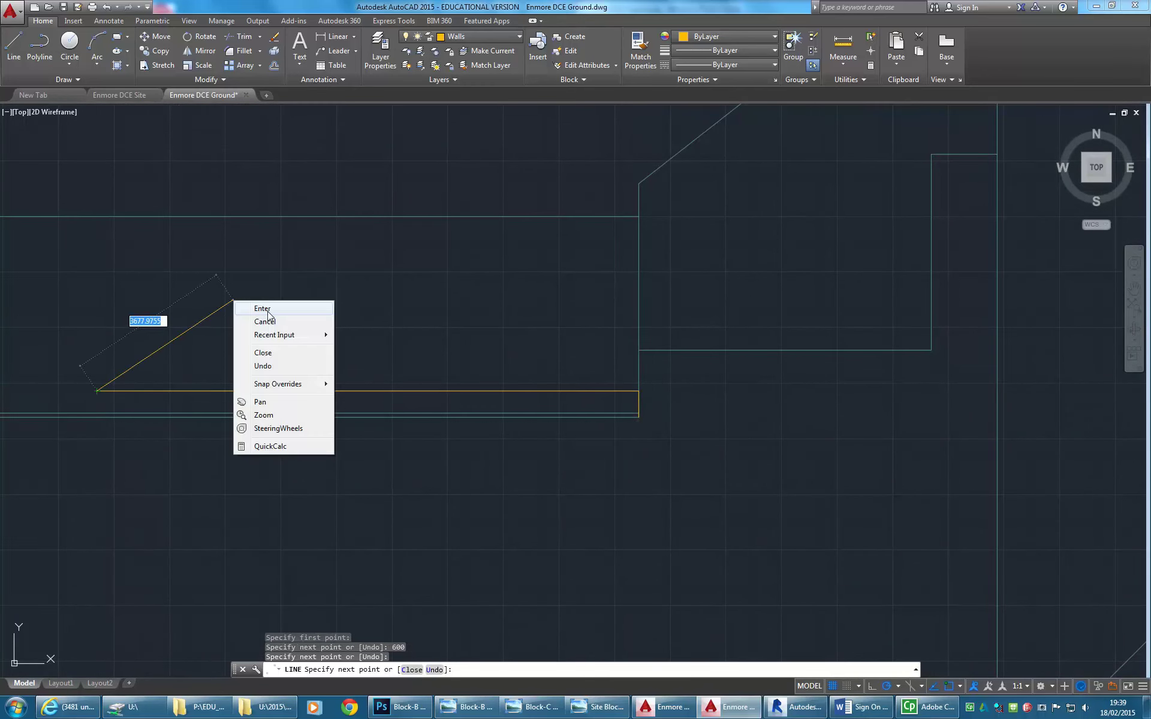
{"action": "left_click", "coordinate": [263, 311]}
- Window-select the short vertical line at the end of the traced wall
{"action": "middle_click_drag", "start_coordinate": [663, 426], "coordinate": [470, 401]}
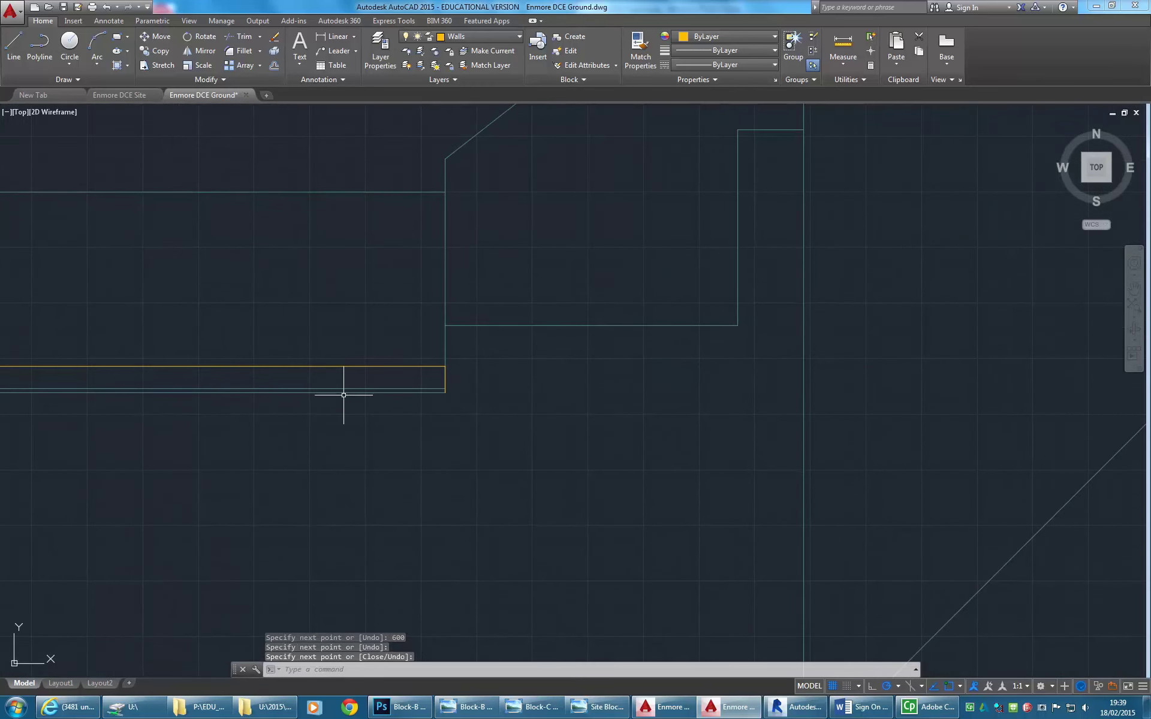
{"action": "scroll", "coordinate": [401, 380], "scroll_direction": "up", "scroll_amount": 2}
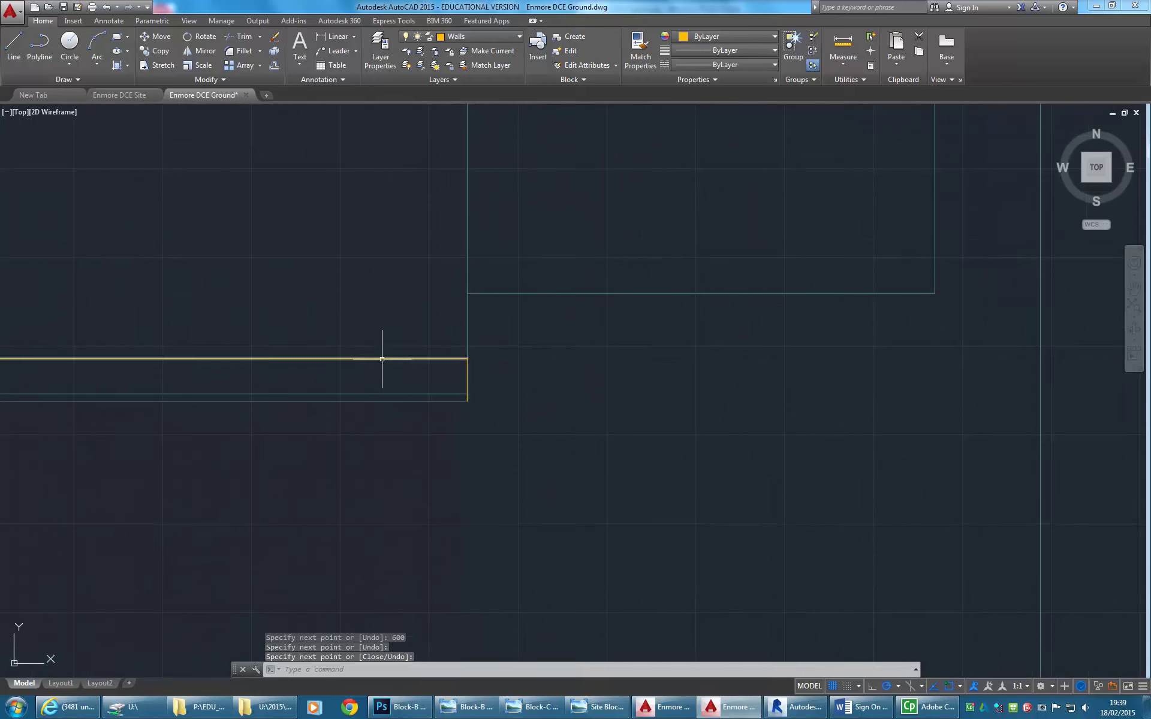
{"action": "left_click", "coordinate": [412, 334]}
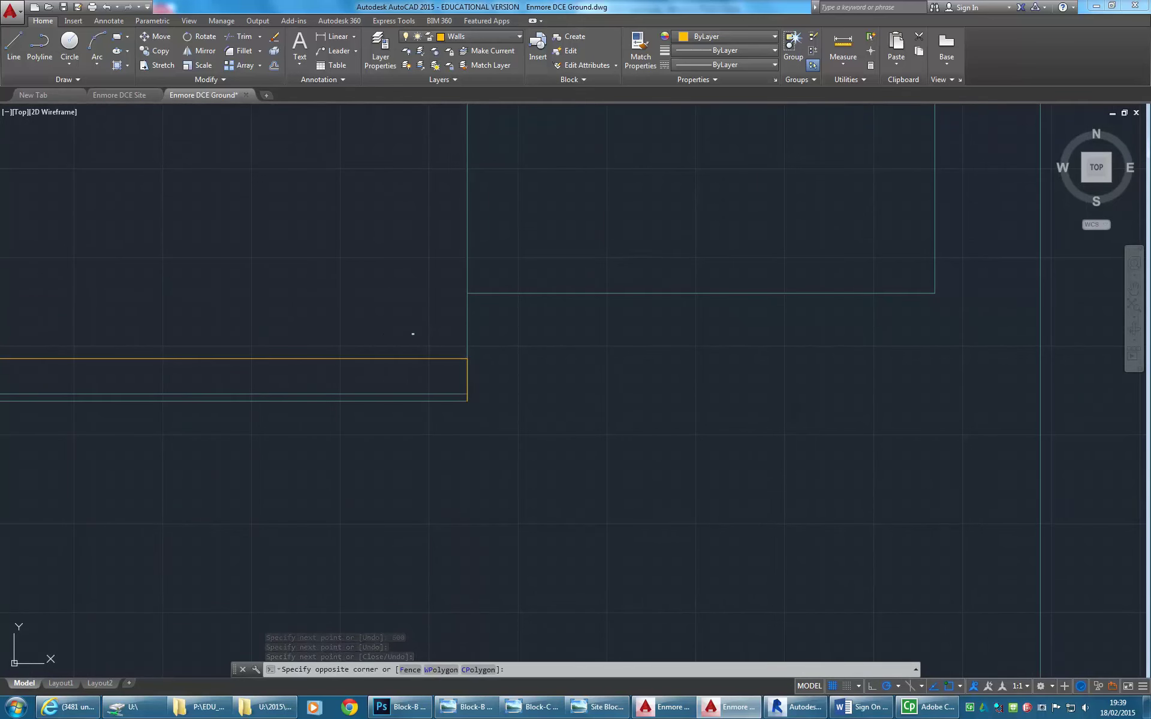
{"action": "left_click", "coordinate": [507, 440]}
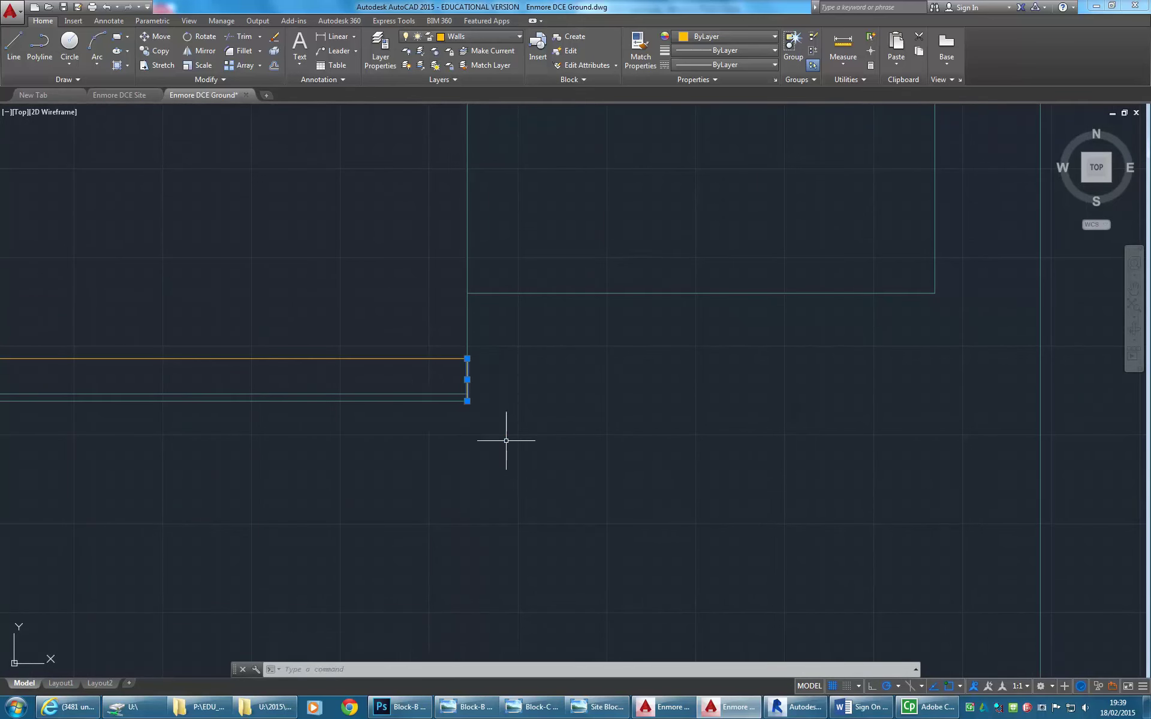
{"action": "scroll", "coordinate": [446, 394], "scroll_direction": "up", "scroll_amount": 5}
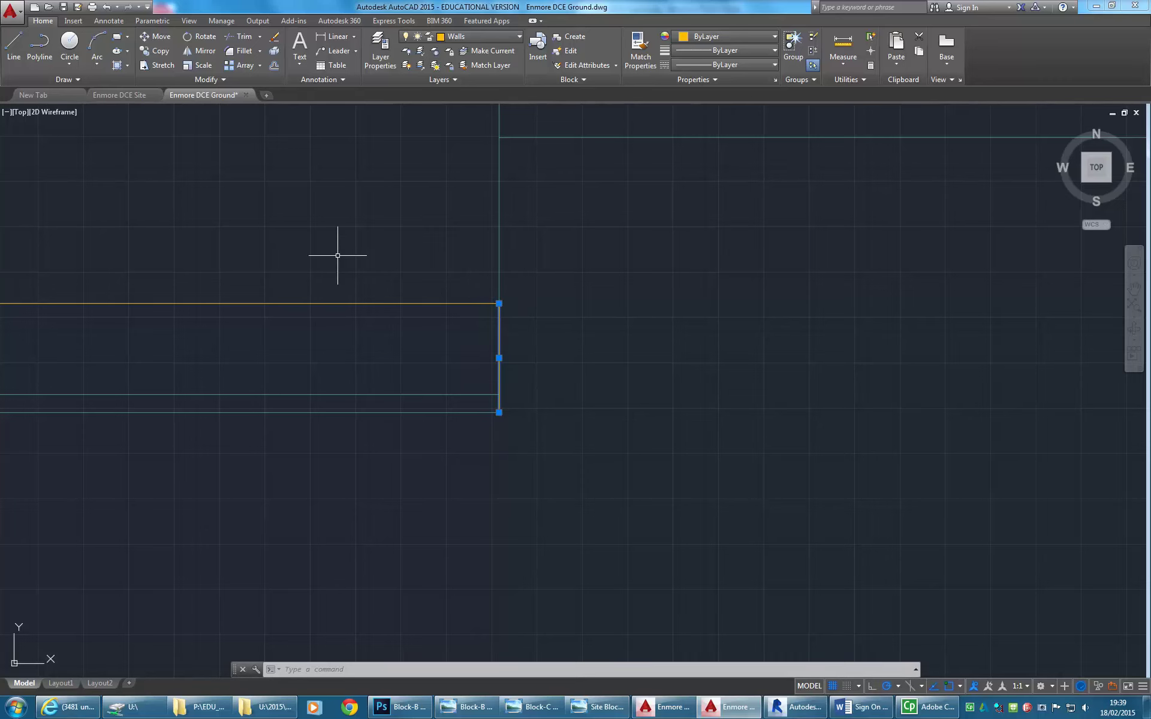
- Delete the selected short vertical end line
{"action": "key", "text": "Delete"}
{"action": "scroll", "coordinate": [342, 282], "scroll_direction": "down", "scroll_amount": 2}
{"action": "mouse_move", "coordinate": [342, 283]}
{"action": "middle_mouse_down"}
{"action": "mouse_move", "coordinate": [564, 331]}
{"action": "mouse_move", "coordinate": [398, 354]}
{"action": "mouse_move", "coordinate": [739, 442]}
{"action": "middle_mouse_up"}
{"action": "scroll", "coordinate": [563, 332], "scroll_direction": "down", "scroll_amount": 3}
{"action": "scroll", "coordinate": [739, 442], "scroll_direction": "up", "scroll_amount": 2}
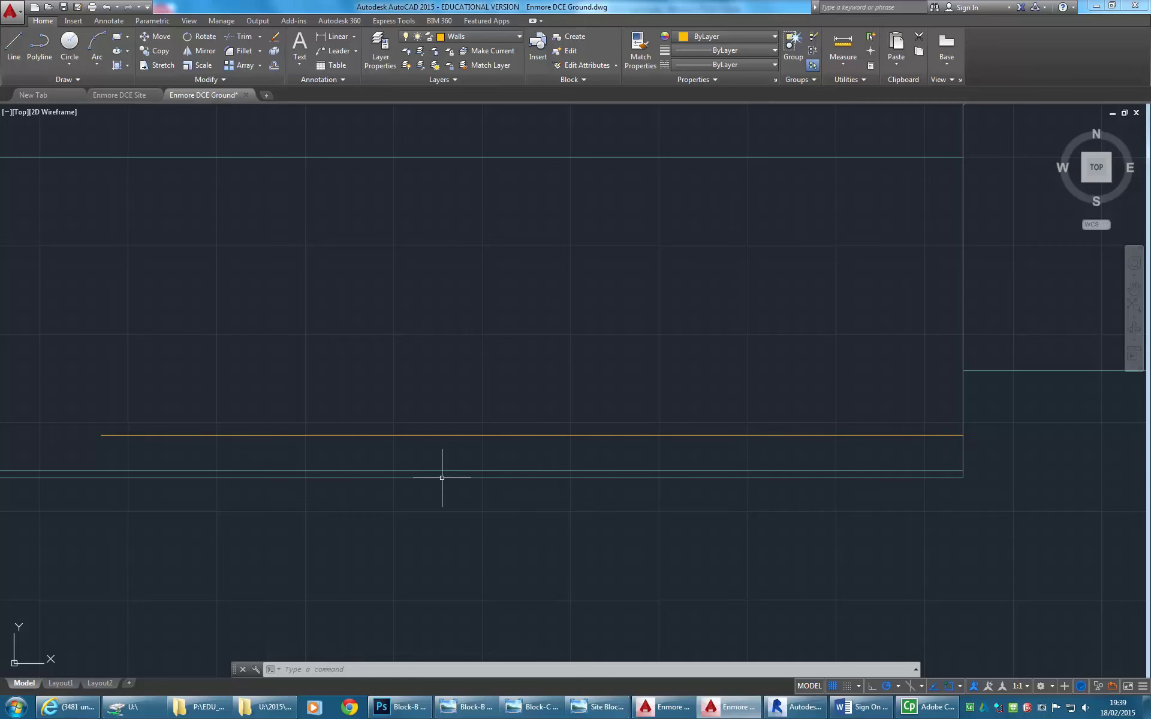
{"action": "mouse_move", "coordinate": [258, 457]}
{"action": "middle_mouse_down"}
{"action": "mouse_move", "coordinate": [267, 468]}
{"action": "mouse_move", "coordinate": [714, 480]}
{"action": "middle_mouse_up"}
{"action": "scroll", "coordinate": [507, 466], "scroll_direction": "down", "scroll_amount": 4}
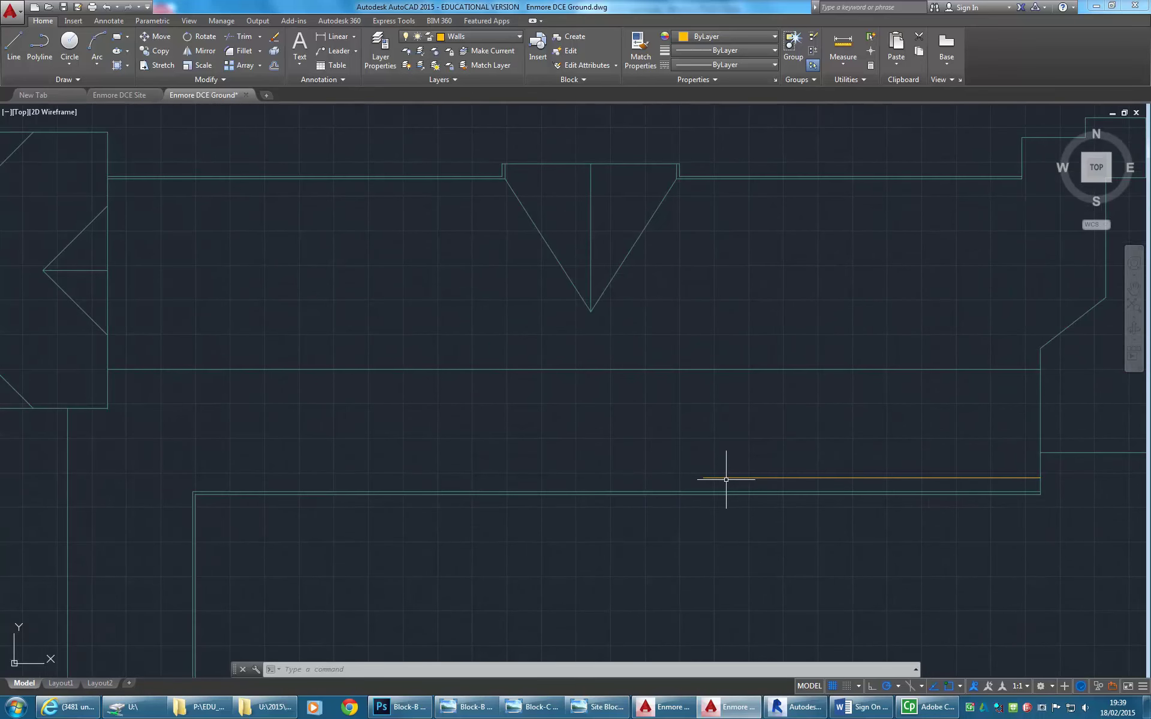
- Stretch the orange wall line's left grip out to the far left wall
{"action": "left_click", "coordinate": [725, 478]}
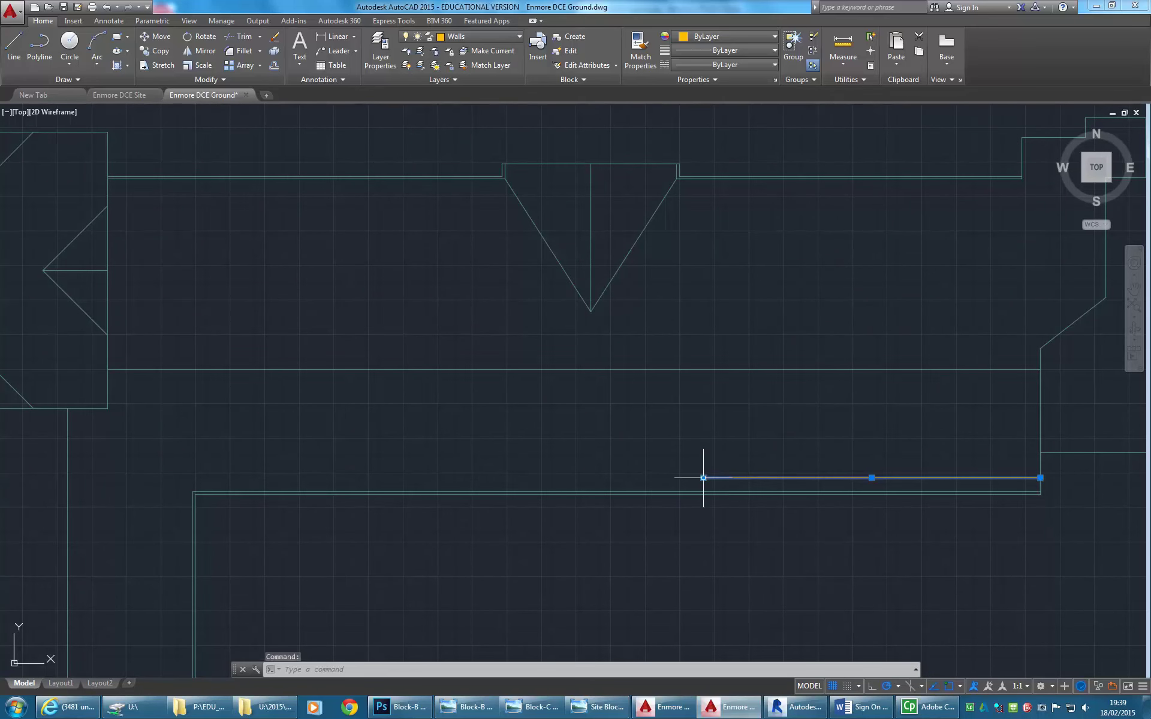
{"action": "left_click", "coordinate": [703, 477]}
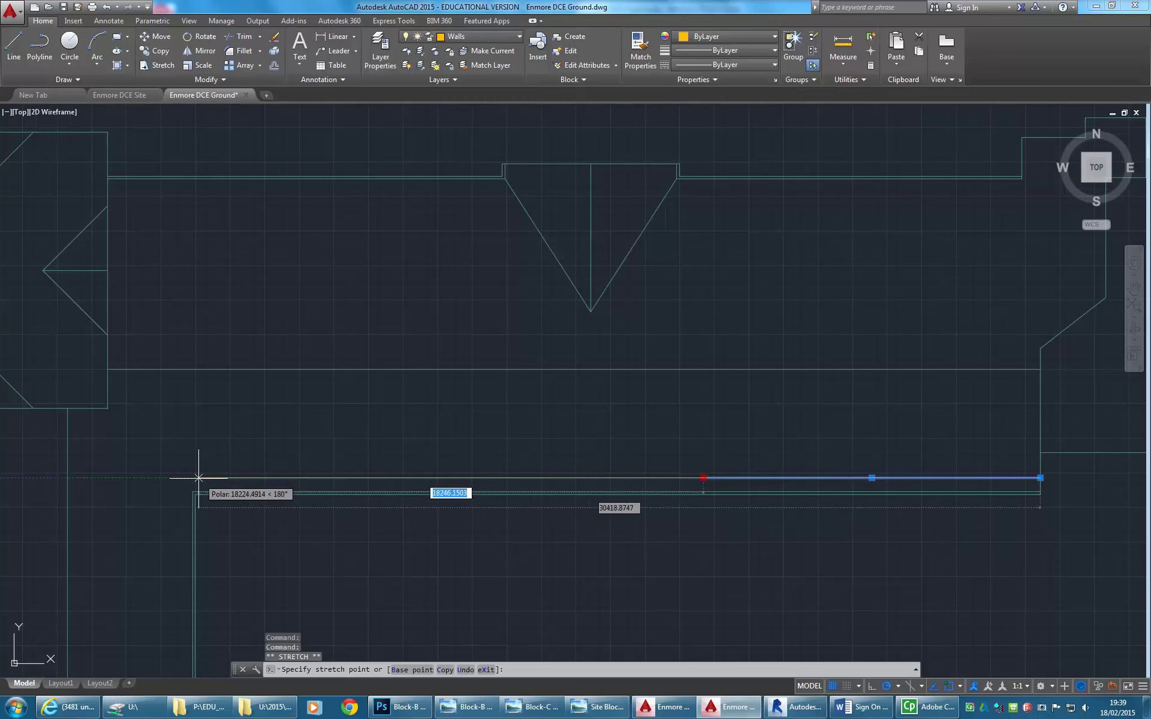
{"action": "left_click", "coordinate": [171, 478]}
{"action": "key", "text": "Escape"}
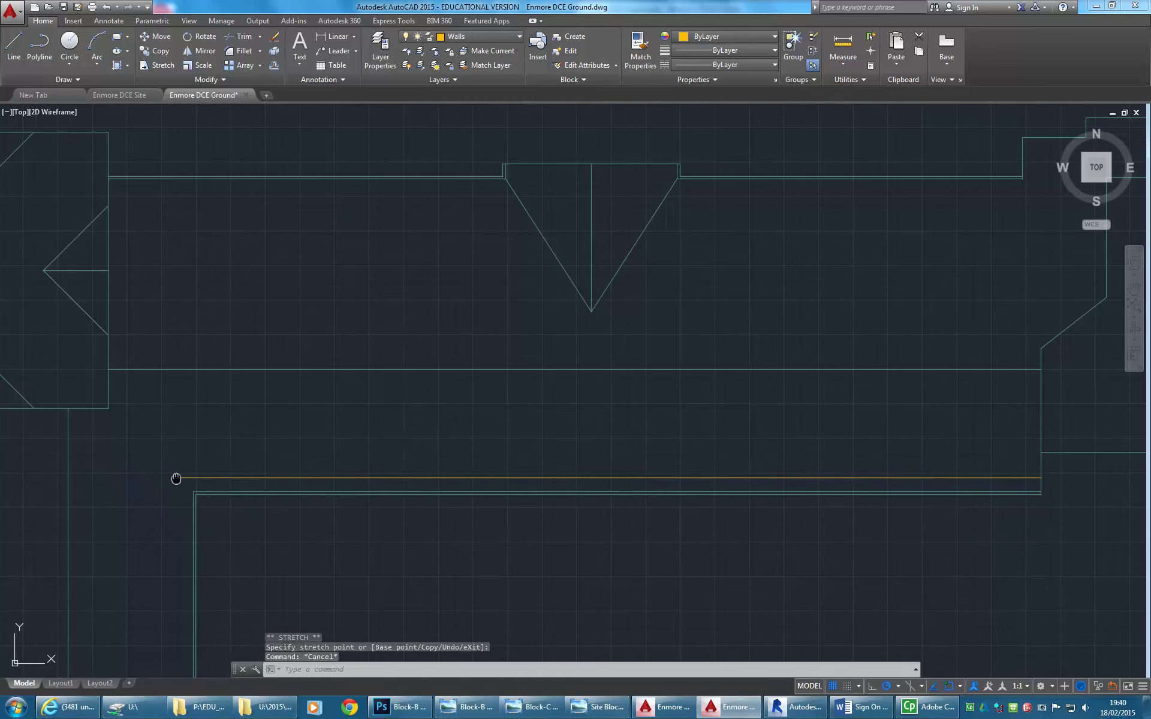
{"action": "scroll", "coordinate": [368, 513], "scroll_direction": "up", "scroll_amount": 4}
{"action": "scroll", "coordinate": [348, 415], "scroll_direction": "up", "scroll_amount": 2}
- Draw a wall line from the corner, 600 first, then far down the wall
{"action": "left_click", "coordinate": [13, 45]}
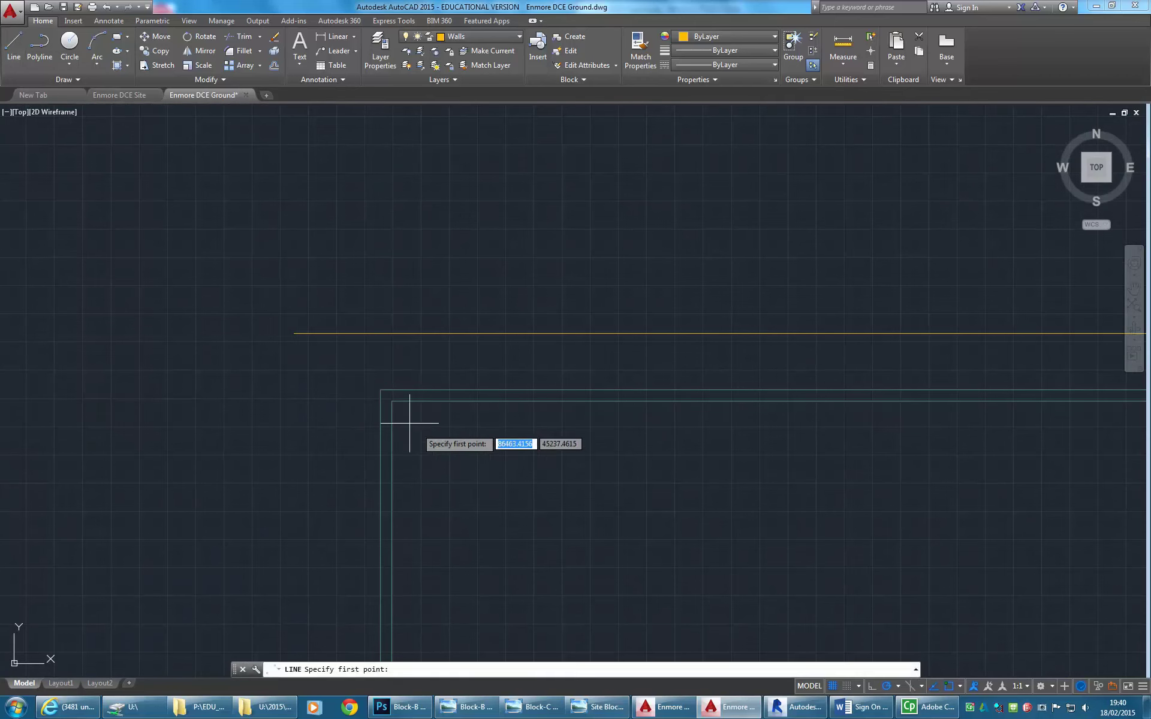
{"action": "left_click", "coordinate": [392, 400]}
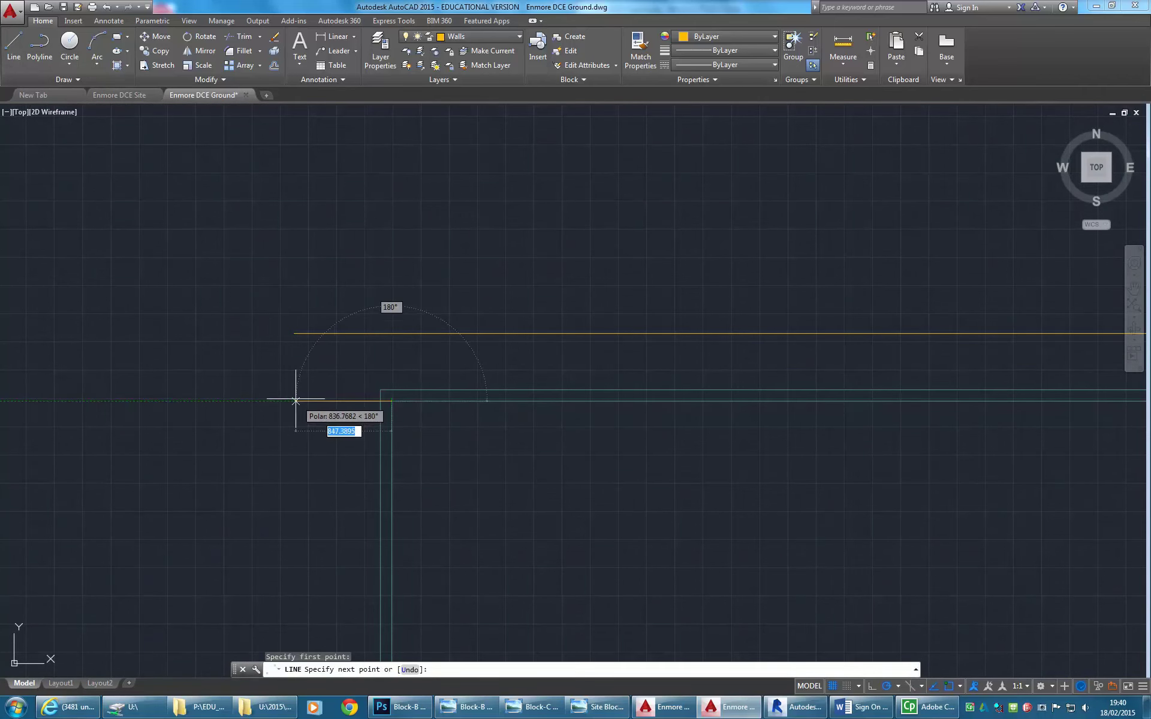
{"action": "type", "text": "600"}
{"action": "key", "text": "Return"}
{"action": "scroll", "coordinate": [282, 488], "scroll_direction": "down", "scroll_amount": 4}
{"action": "mouse_move", "coordinate": [283, 488]}
{"action": "middle_mouse_down"}
{"action": "mouse_move", "coordinate": [307, 446]}
{"action": "mouse_move", "coordinate": [275, 406]}
{"action": "mouse_move", "coordinate": [304, 300]}
{"action": "middle_mouse_up"}
{"action": "scroll", "coordinate": [304, 415], "scroll_direction": "down", "scroll_amount": 2}
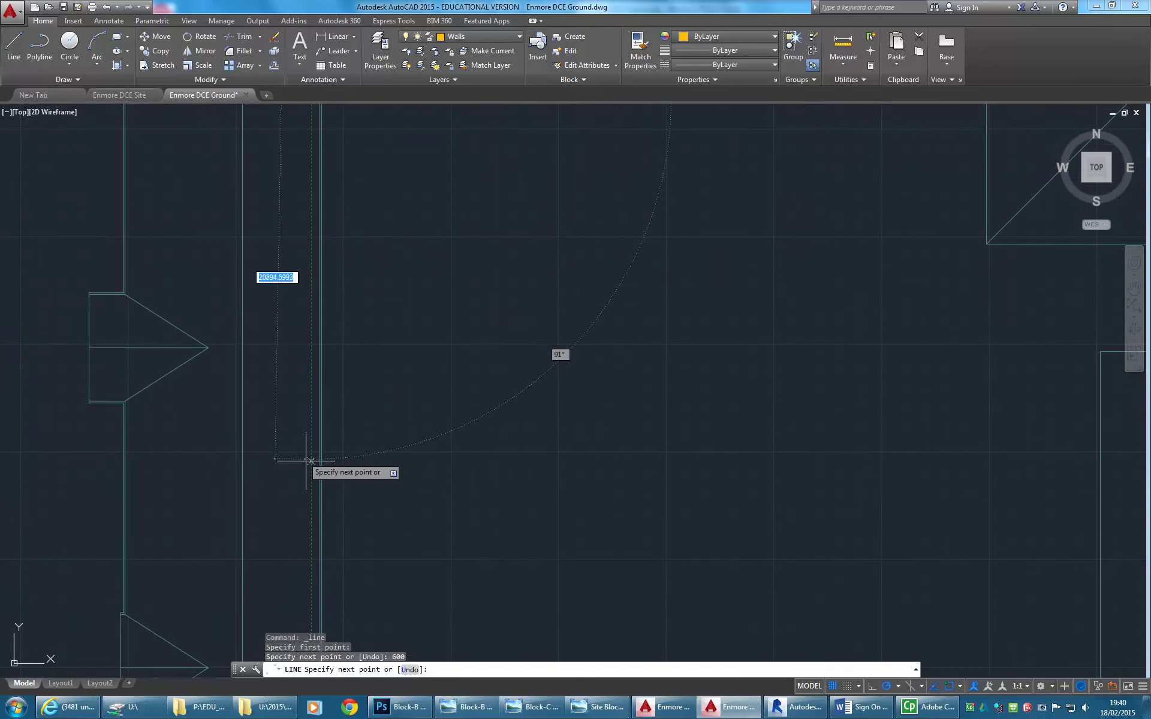
{"action": "left_click", "coordinate": [311, 503]}
{"action": "right_click", "coordinate": [268, 343]}
{"action": "left_click", "coordinate": [268, 343]}
{"action": "middle_click_drag", "start_coordinate": [282, 346], "coordinate": [281, 425]}
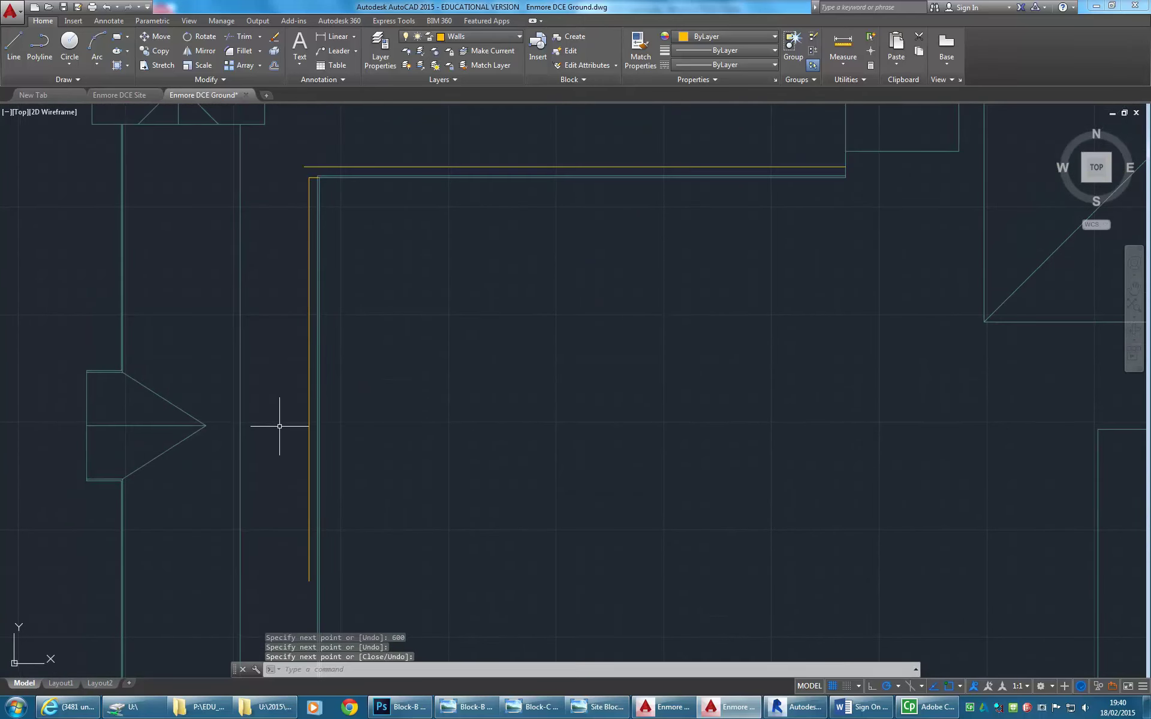
- Fillet the vertical and horizontal yellow lines into a sharp corner
{"action": "left_click", "coordinate": [242, 51]}
{"action": "left_click", "coordinate": [309, 201]}
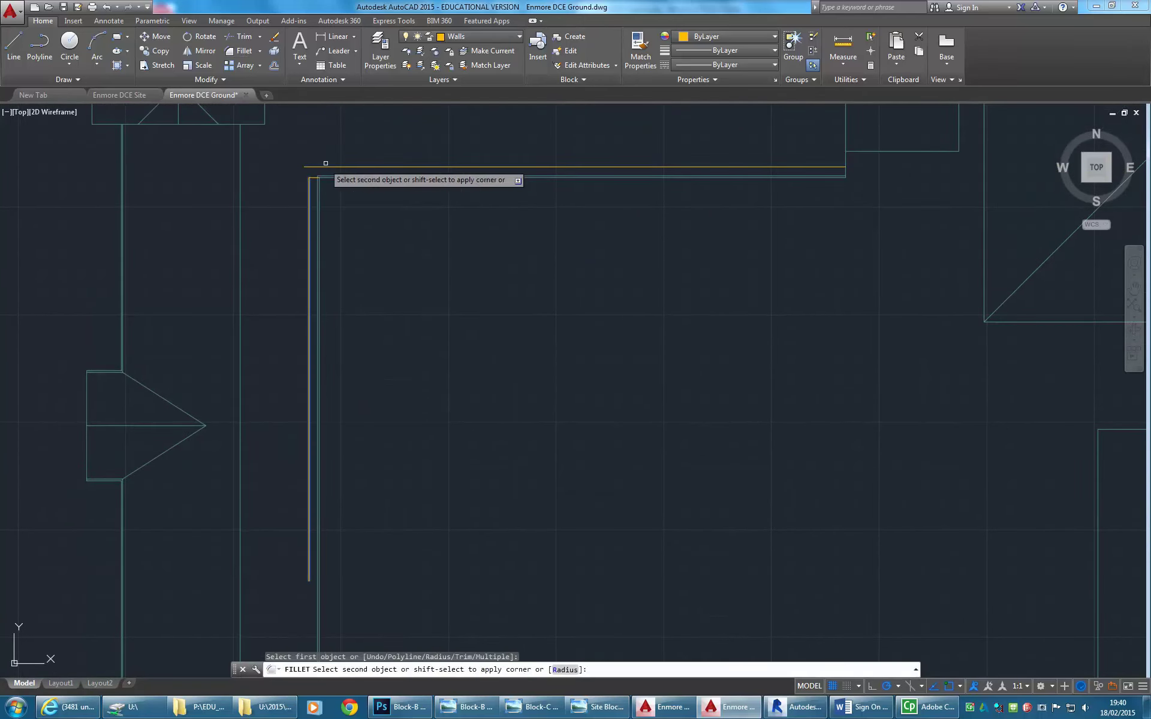
{"action": "left_click", "coordinate": [333, 167]}
{"action": "scroll", "coordinate": [307, 161], "scroll_direction": "up", "scroll_amount": 5}
- Delete the leftover short cyan line
{"action": "left_click", "coordinate": [332, 226]}
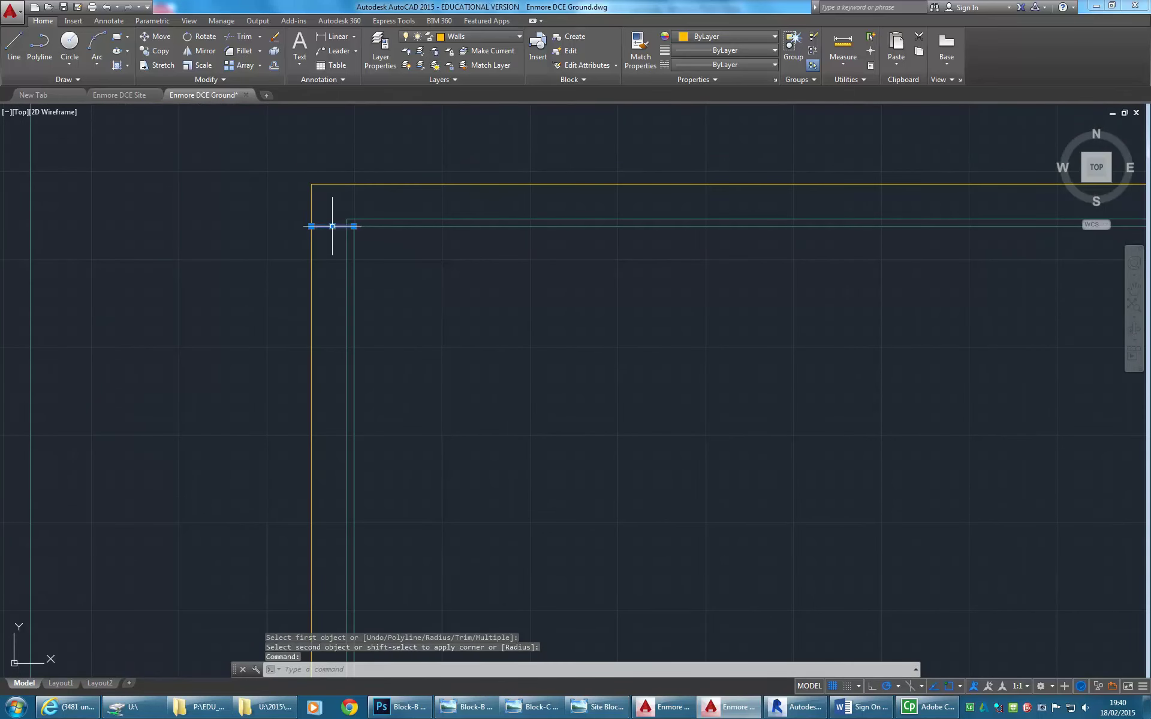
{"action": "scroll", "coordinate": [299, 228], "scroll_direction": "up", "scroll_amount": 2}
{"action": "key", "text": "Delete"}
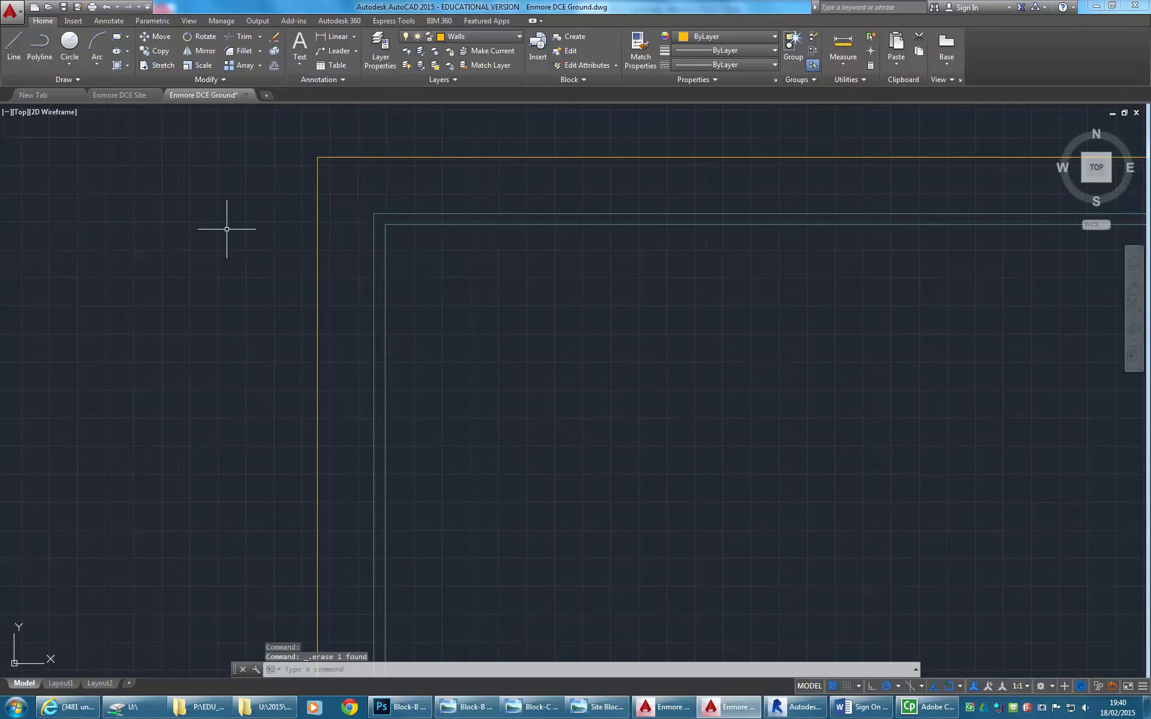
{"action": "scroll", "coordinate": [232, 231], "scroll_direction": "down", "scroll_amount": 3}
{"action": "middle_click_drag", "start_coordinate": [275, 212], "coordinate": [235, 317]}
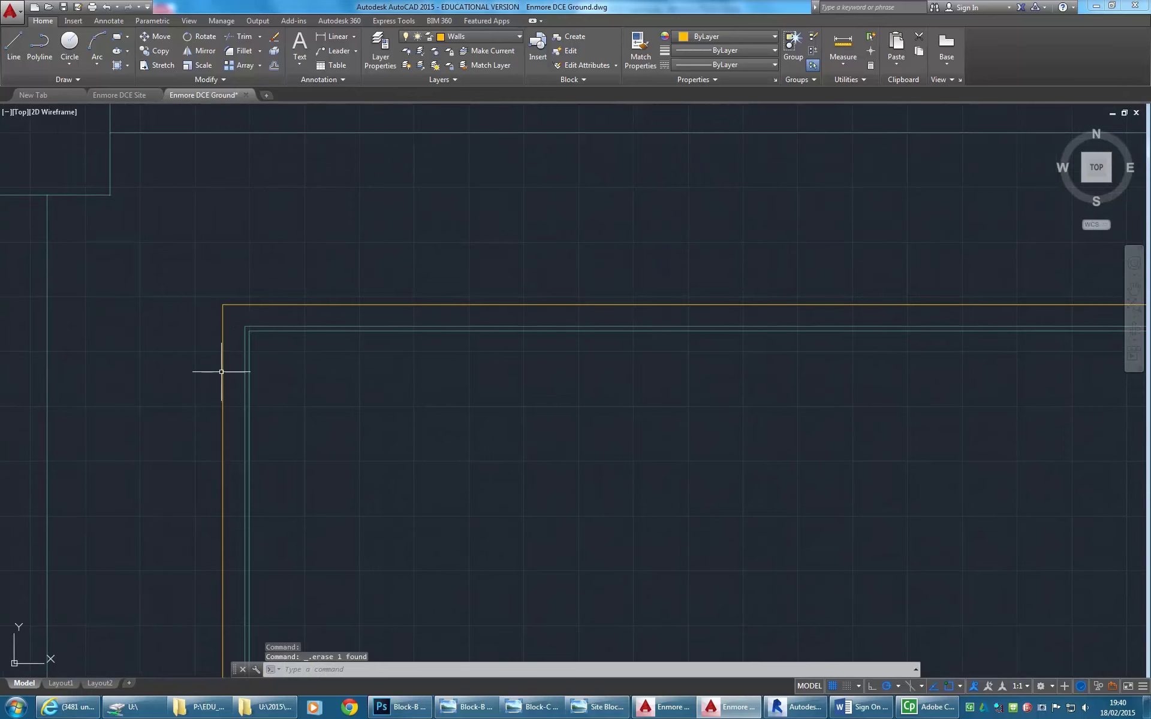
{"action": "middle_click_drag", "start_coordinate": [257, 275], "coordinate": [200, 401]}
{"action": "scroll", "coordinate": [252, 366], "scroll_direction": "down", "scroll_amount": 2}
{"action": "scroll", "coordinate": [341, 370], "scroll_direction": "up", "scroll_amount": 1}
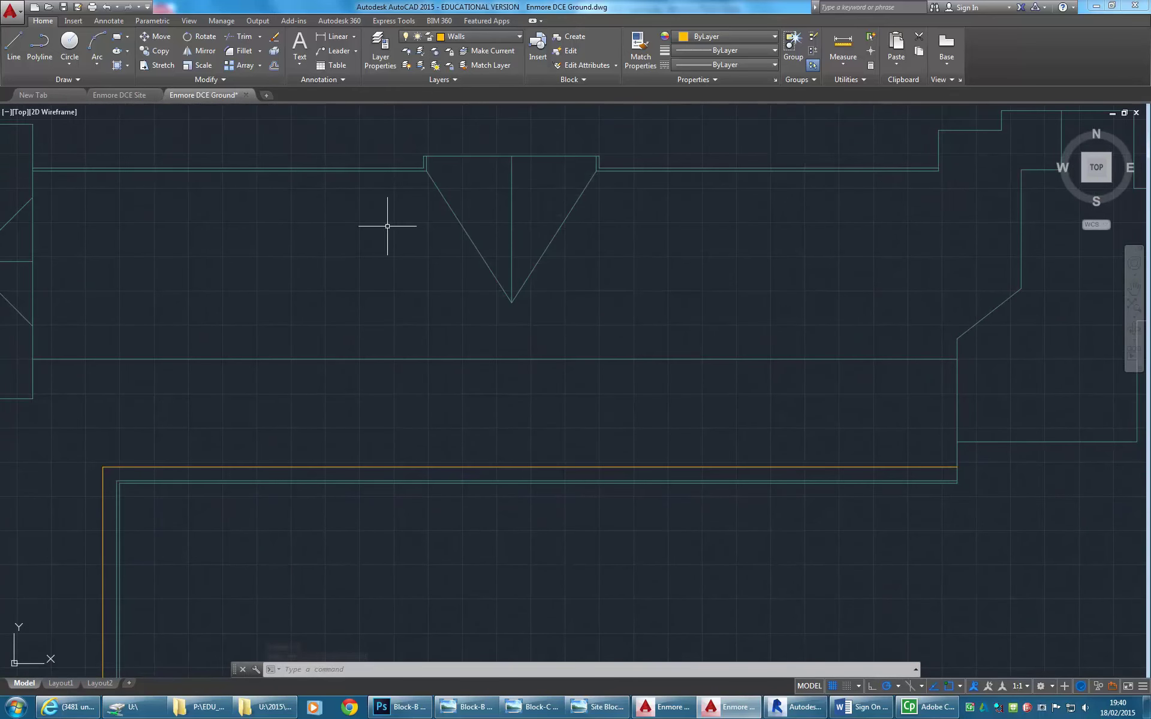
- Draw a line from the corridor corner, 600 down, then perpendicular to the left wall
{"action": "left_click", "coordinate": [14, 48]}
{"action": "middle_click_drag", "start_coordinate": [797, 299], "coordinate": [493, 358]}
{"action": "scroll", "coordinate": [609, 226], "scroll_direction": "up", "scroll_amount": 6}
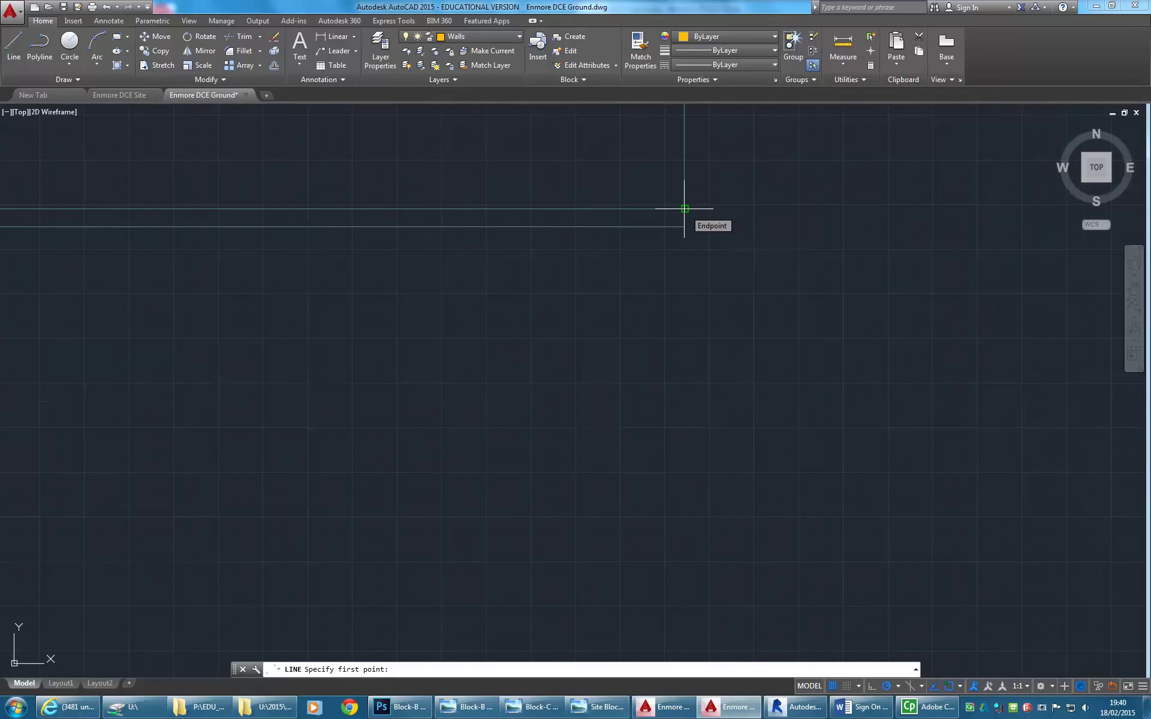
{"action": "left_click", "coordinate": [684, 208]}
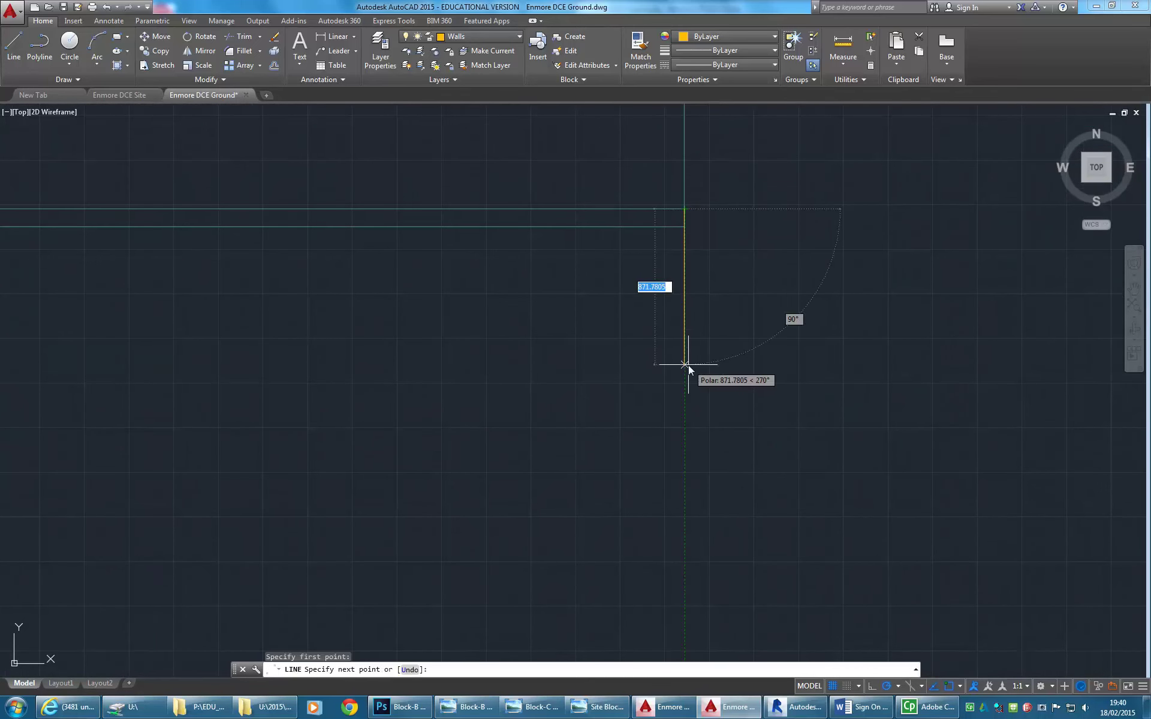
{"action": "type", "text": "600"}
{"action": "key", "text": "Return"}
{"action": "scroll", "coordinate": [570, 368], "scroll_direction": "down", "scroll_amount": 6}
{"action": "mouse_move", "coordinate": [491, 364]}
{"action": "middle_mouse_down"}
{"action": "mouse_move", "coordinate": [202, 323]}
{"action": "mouse_move", "coordinate": [275, 341]}
{"action": "mouse_move", "coordinate": [570, 329]}
{"action": "middle_mouse_up"}
{"action": "scroll", "coordinate": [570, 329], "scroll_direction": "down", "scroll_amount": 2}
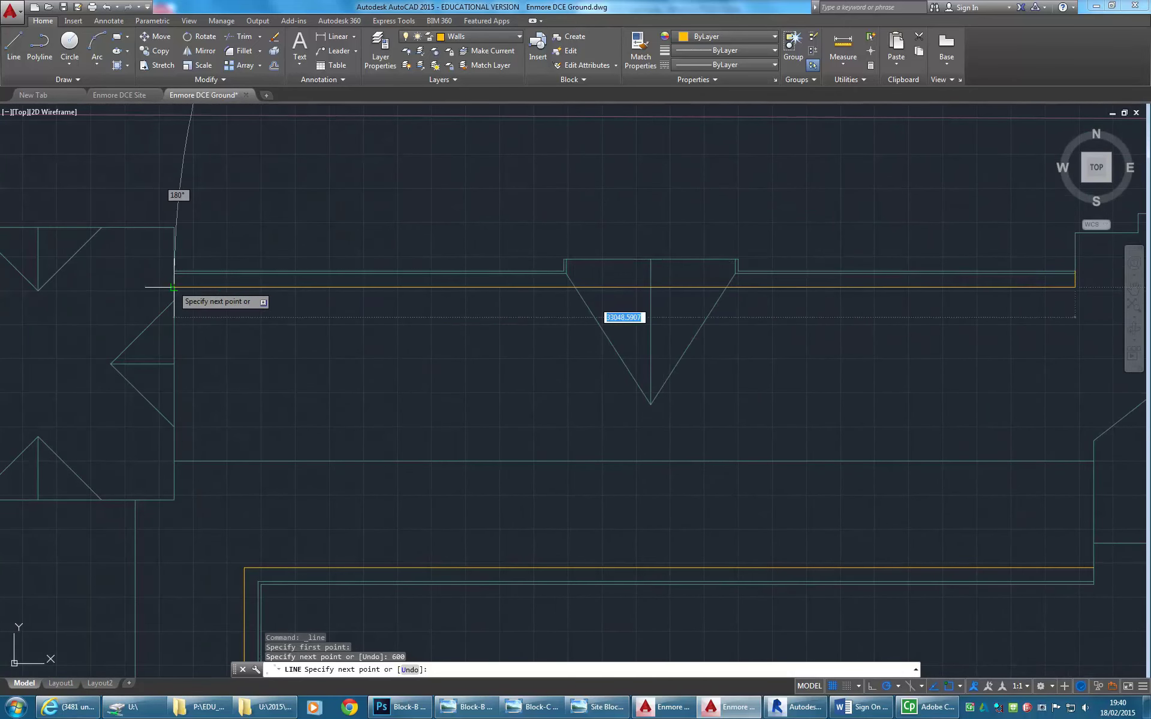
{"action": "middle_click_drag", "start_coordinate": [174, 287], "coordinate": [101, 283]}
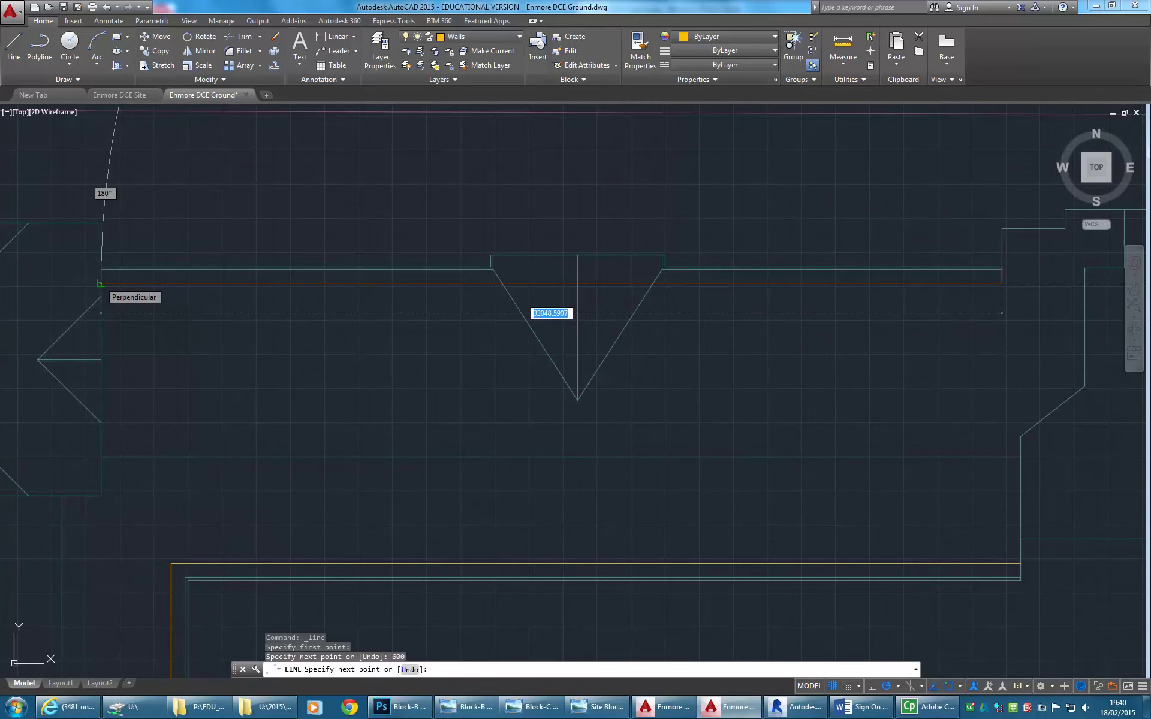
{"action": "left_click", "coordinate": [101, 283]}
{"action": "right_click", "coordinate": [210, 179]}
{"action": "left_click", "coordinate": [228, 190]}
- Delete the short yellow vertical starter line
{"action": "middle_click_drag", "start_coordinate": [893, 246], "coordinate": [623, 251]}
{"action": "middle_click_drag", "start_coordinate": [958, 198], "coordinate": [685, 267]}
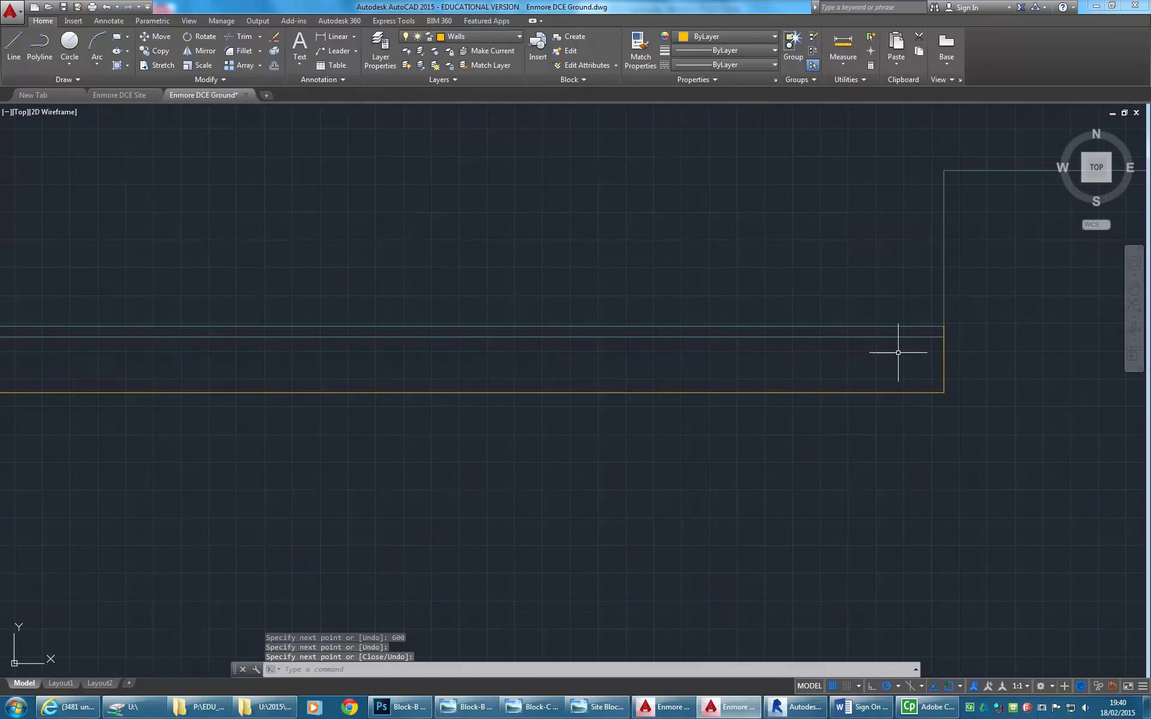
{"action": "left_click", "coordinate": [944, 363]}
{"action": "key", "text": "Delete"}
{"action": "mouse_move", "coordinate": [685, 444]}
{"action": "middle_mouse_down"}
{"action": "mouse_move", "coordinate": [502, 437]}
{"action": "mouse_move", "coordinate": [551, 419]}
{"action": "mouse_move", "coordinate": [527, 437]}
{"action": "mouse_move", "coordinate": [352, 432]}
{"action": "middle_mouse_up"}
{"action": "scroll", "coordinate": [526, 437], "scroll_direction": "down", "scroll_amount": 2}
- Draw a line from the corner below the triangle, 600, then down the west wall
{"action": "left_click", "coordinate": [13, 44]}
{"action": "scroll", "coordinate": [315, 390], "scroll_direction": "up", "scroll_amount": 4}
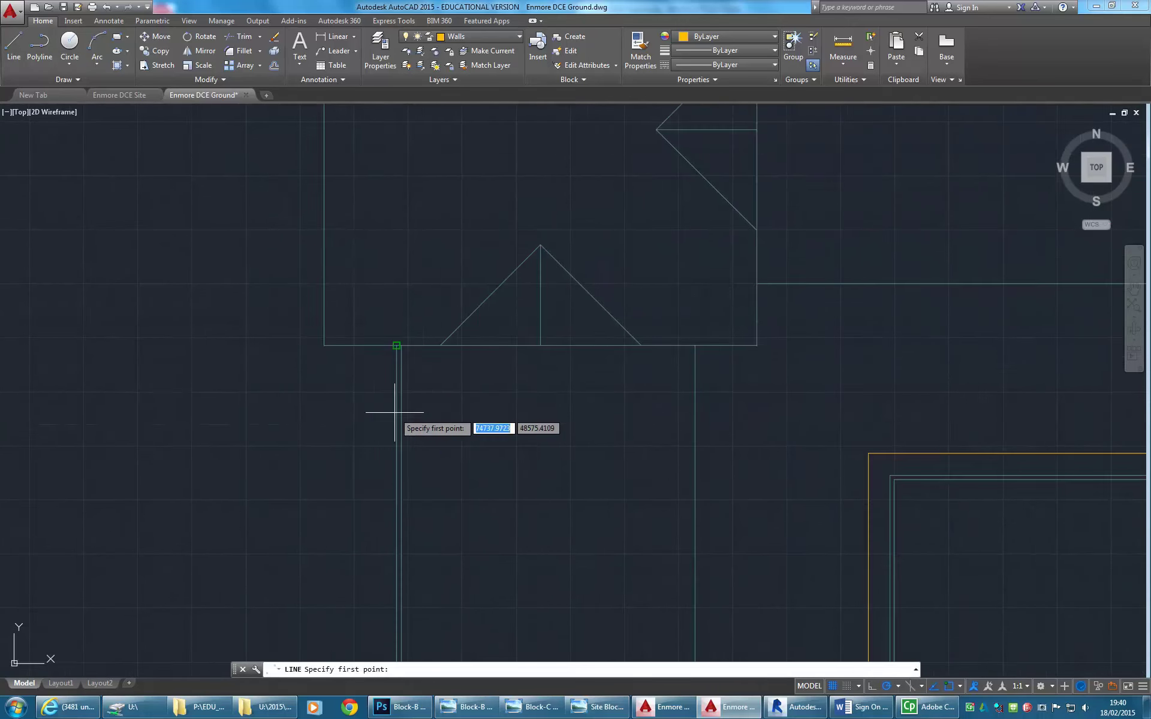
{"action": "left_click", "coordinate": [397, 306]}
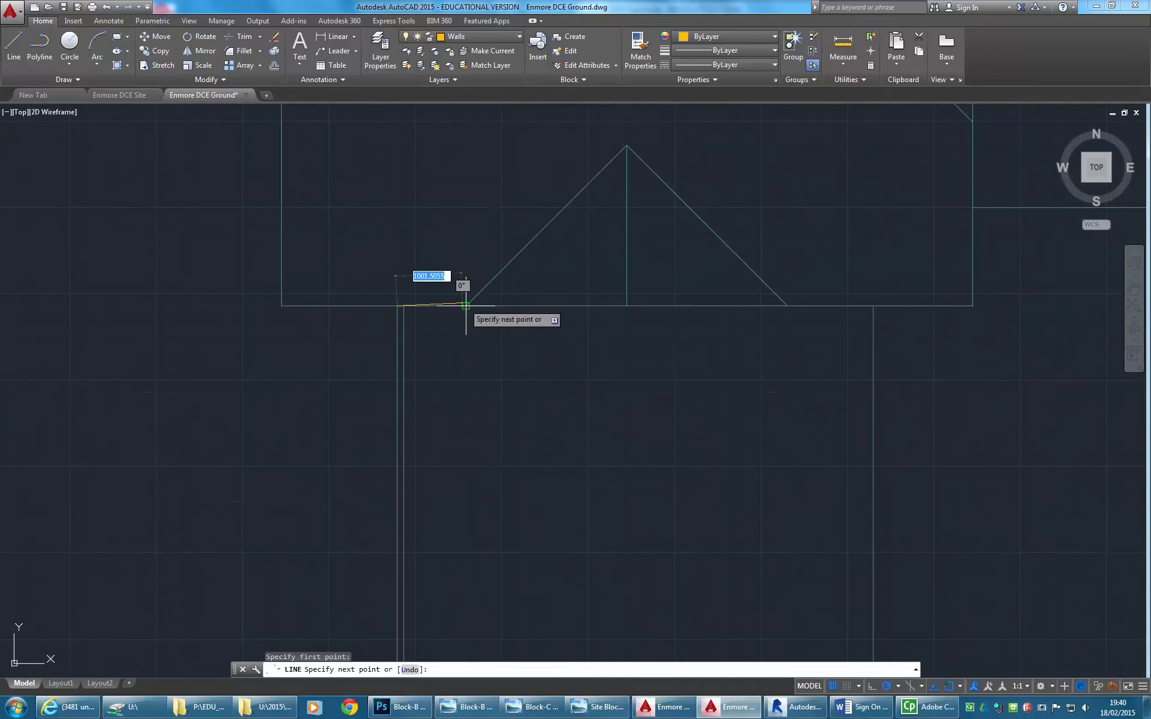
{"action": "type", "text": "6"}
{"action": "key", "text": "Return"}
{"action": "scroll", "coordinate": [468, 407], "scroll_direction": "down", "scroll_amount": 3}
{"action": "scroll", "coordinate": [426, 389], "scroll_direction": "up", "scroll_amount": 3}
{"action": "middle_click_drag", "start_coordinate": [423, 419], "coordinate": [423, 180]}
{"action": "middle_click_drag", "start_coordinate": [403, 539], "coordinate": [411, 450]}
{"action": "scroll", "coordinate": [411, 450], "scroll_direction": "up", "scroll_amount": 2}
{"action": "left_click", "coordinate": [411, 446]}
{"action": "key", "text": "Escape"}
{"action": "key", "text": "Escape"}
- Window-select and delete the short starter line near the triangle
{"action": "scroll", "coordinate": [450, 501], "scroll_direction": "down", "scroll_amount": 3}
{"action": "scroll", "coordinate": [450, 501], "scroll_direction": "down", "scroll_amount": 2}
{"action": "middle_click_drag", "start_coordinate": [449, 501], "coordinate": [408, 418]}
{"action": "scroll", "coordinate": [408, 419], "scroll_direction": "up", "scroll_amount": 3}
{"action": "scroll", "coordinate": [398, 342], "scroll_direction": "up", "scroll_amount": 3}
{"action": "left_click", "coordinate": [160, 375]}
{"action": "left_click", "coordinate": [320, 430]}
{"action": "key", "text": "Delete"}
{"action": "scroll", "coordinate": [437, 419], "scroll_direction": "down", "scroll_amount": 4}
{"action": "scroll", "coordinate": [265, 424], "scroll_direction": "down", "scroll_amount": 3}
{"action": "middle_click_drag", "start_coordinate": [503, 452], "coordinate": [528, 454]}
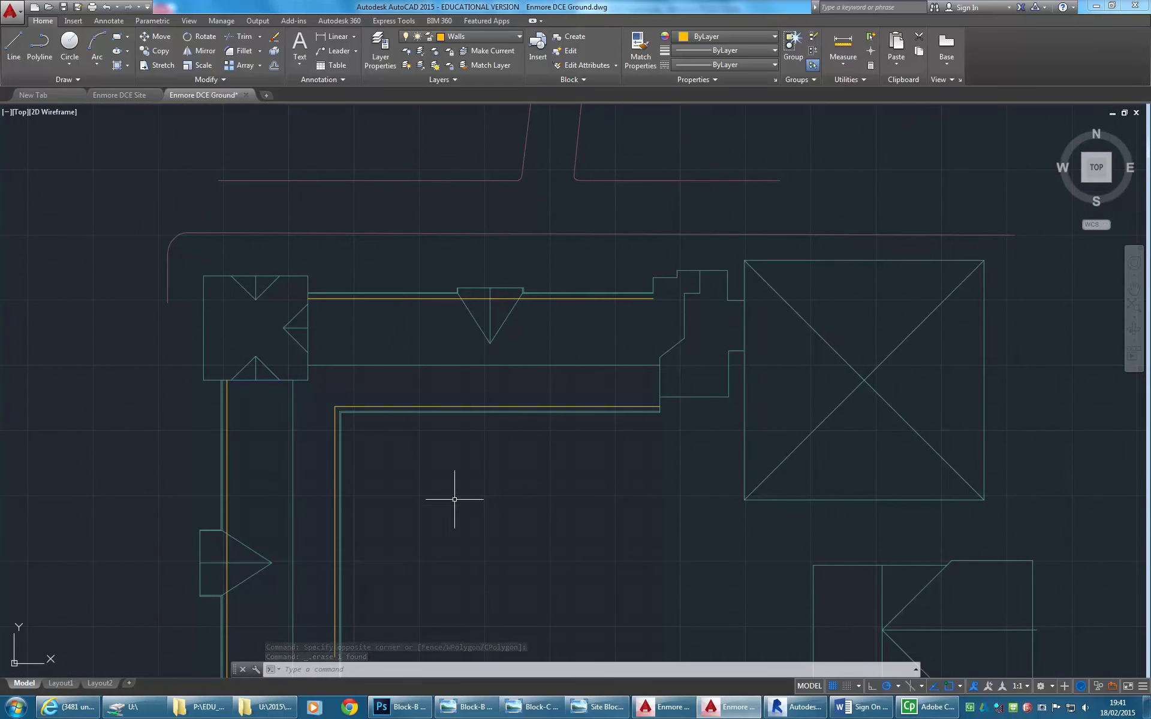
- Step through the Block-B photos to Block-B Lvl-1.jpg, then switch back to Enmore DCE Ground
{"action": "left_click", "coordinate": [471, 707]}
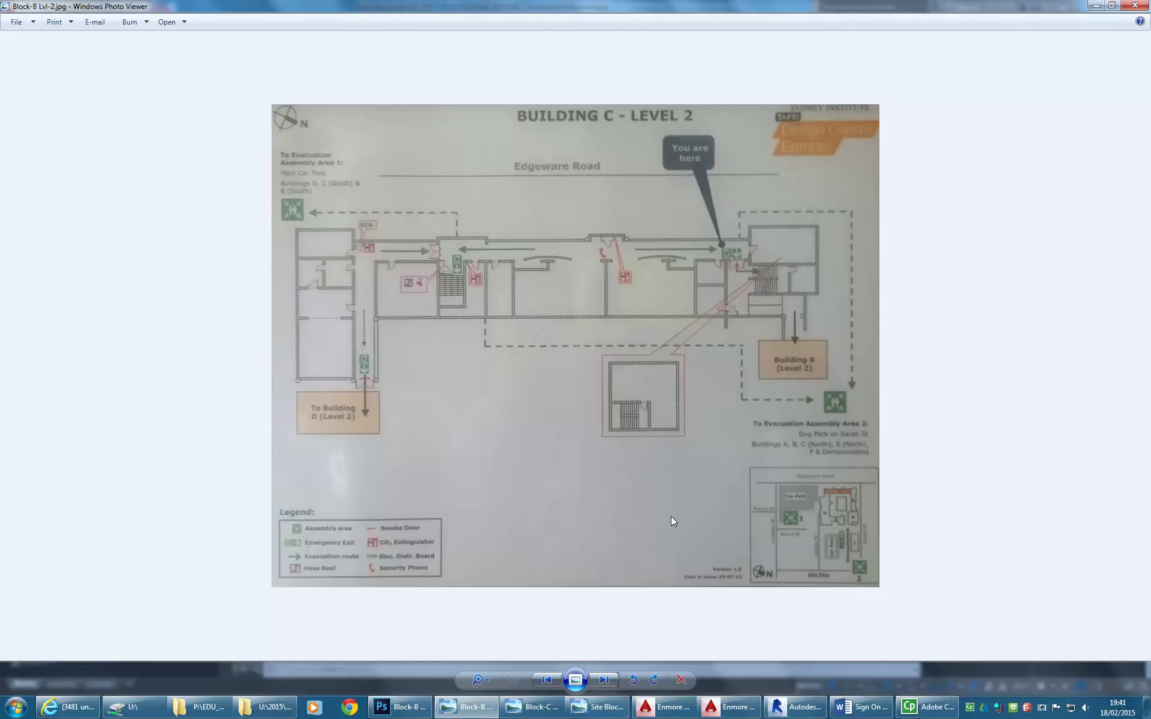
{"action": "left_click", "coordinate": [604, 679]}
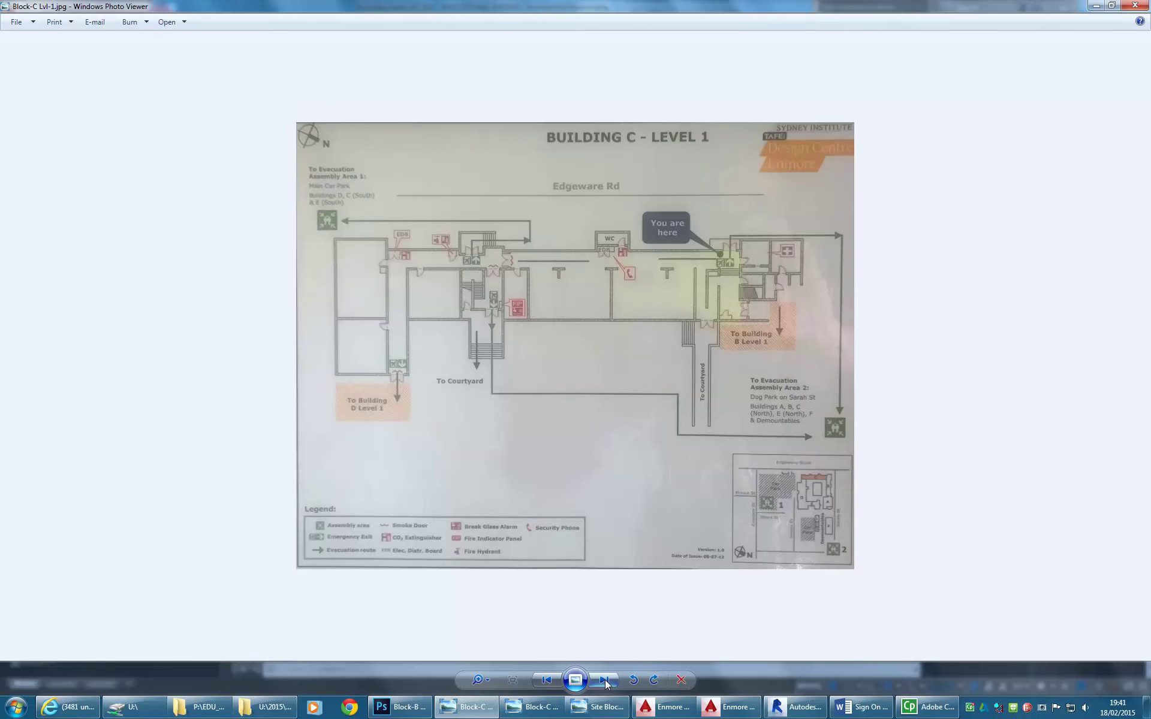
{"action": "left_click", "coordinate": [605, 680]}
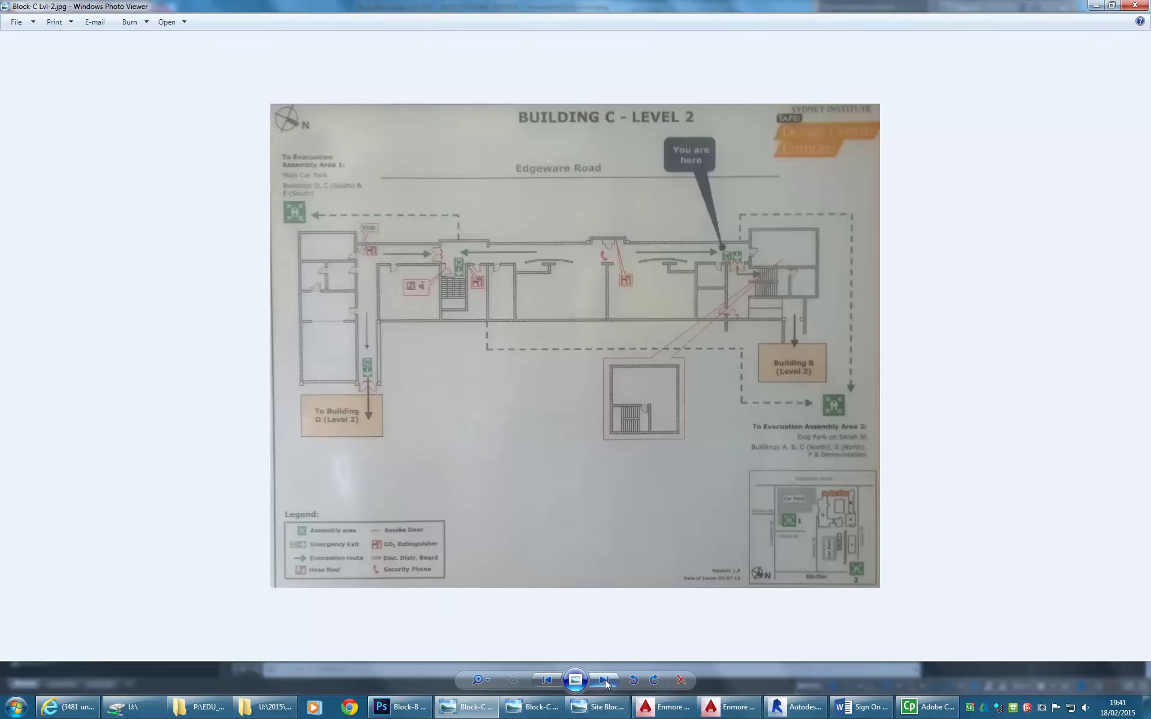
{"action": "left_click", "coordinate": [606, 679]}
{"action": "left_click", "coordinate": [605, 680]}
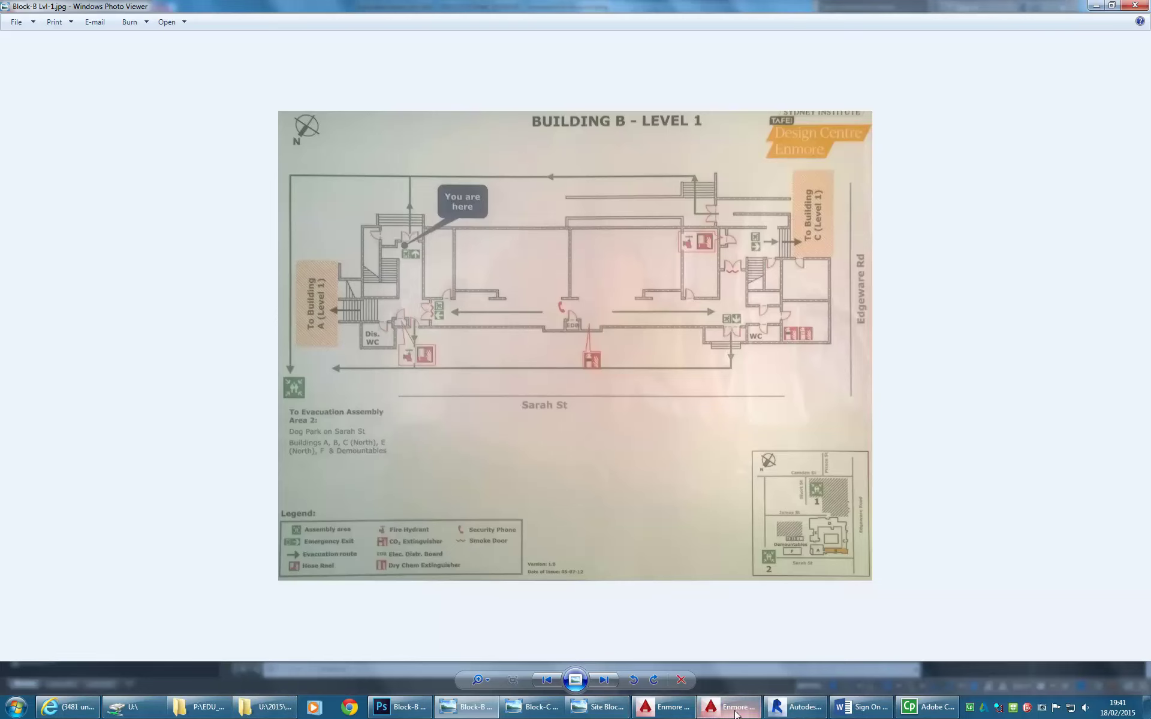
{"action": "left_click", "coordinate": [705, 714]}
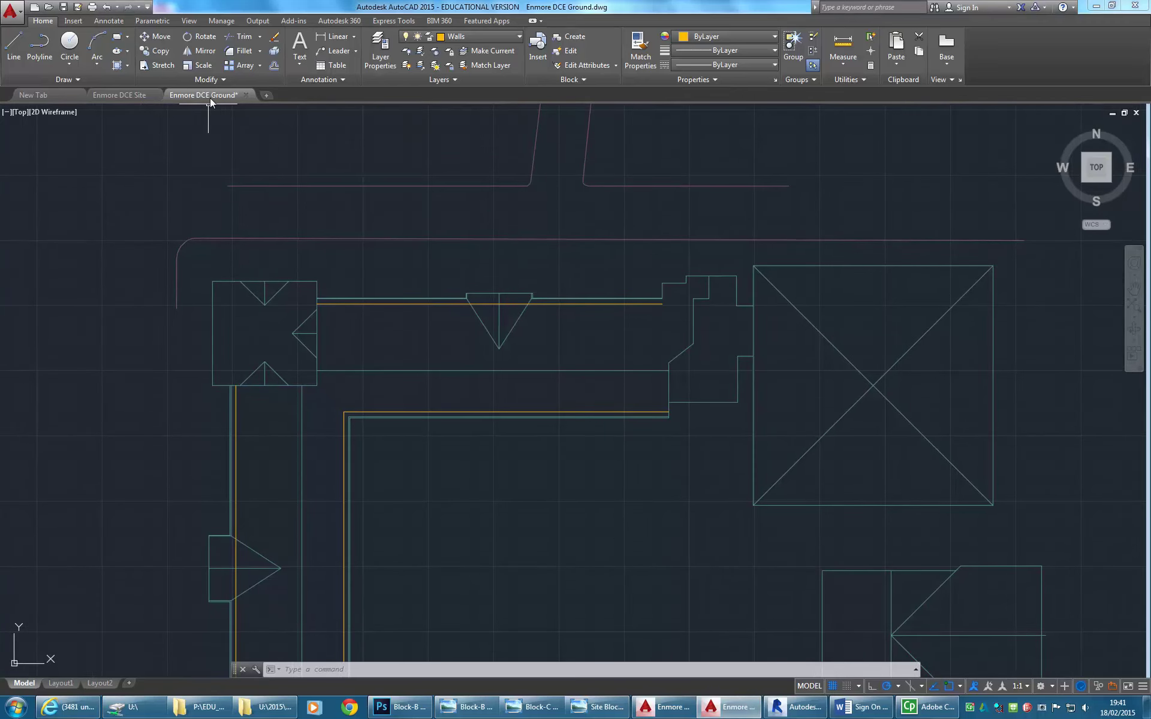
- Open Attach from the Insert tab, then cancel the reference file picker
{"action": "left_click", "coordinate": [73, 22]}
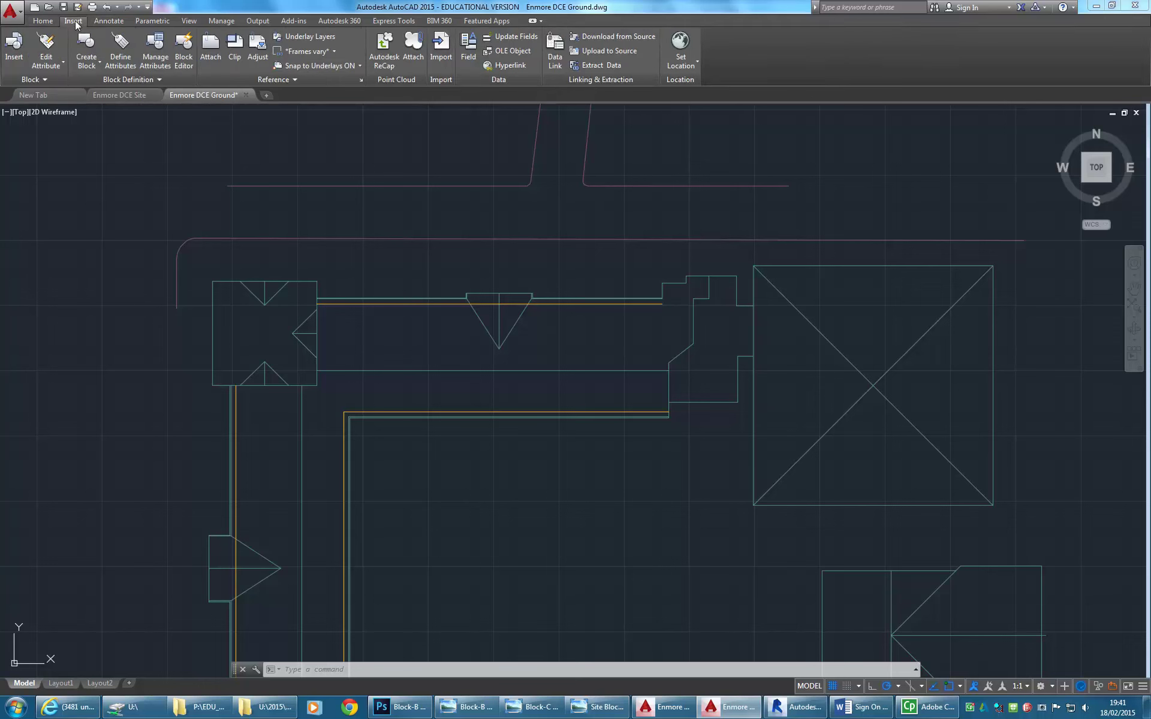
{"action": "left_click", "coordinate": [212, 57]}
{"action": "left_click_drag", "start_coordinate": [587, 213], "coordinate": [365, 168]}
{"action": "left_click", "coordinate": [516, 439]}
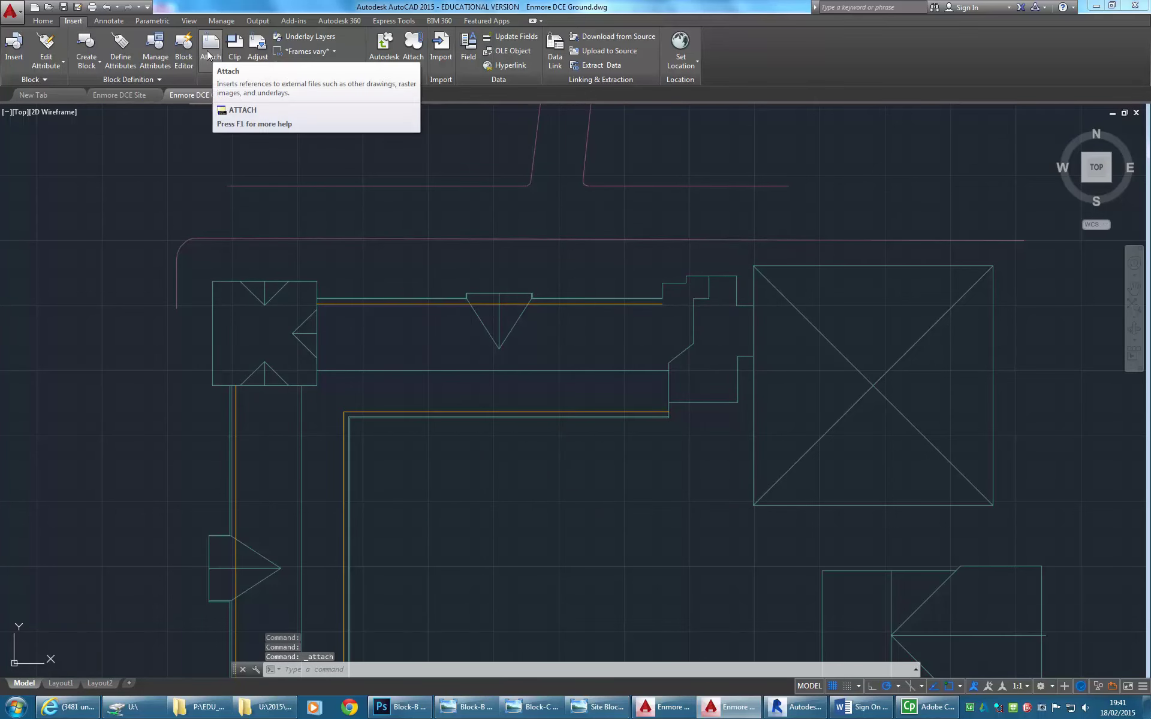
- Reopen the reference picker, inspect Files of type, keep all image files, and cancel
{"action": "left_click", "coordinate": [209, 54]}
{"action": "left_click_drag", "start_coordinate": [533, 213], "coordinate": [348, 157]}
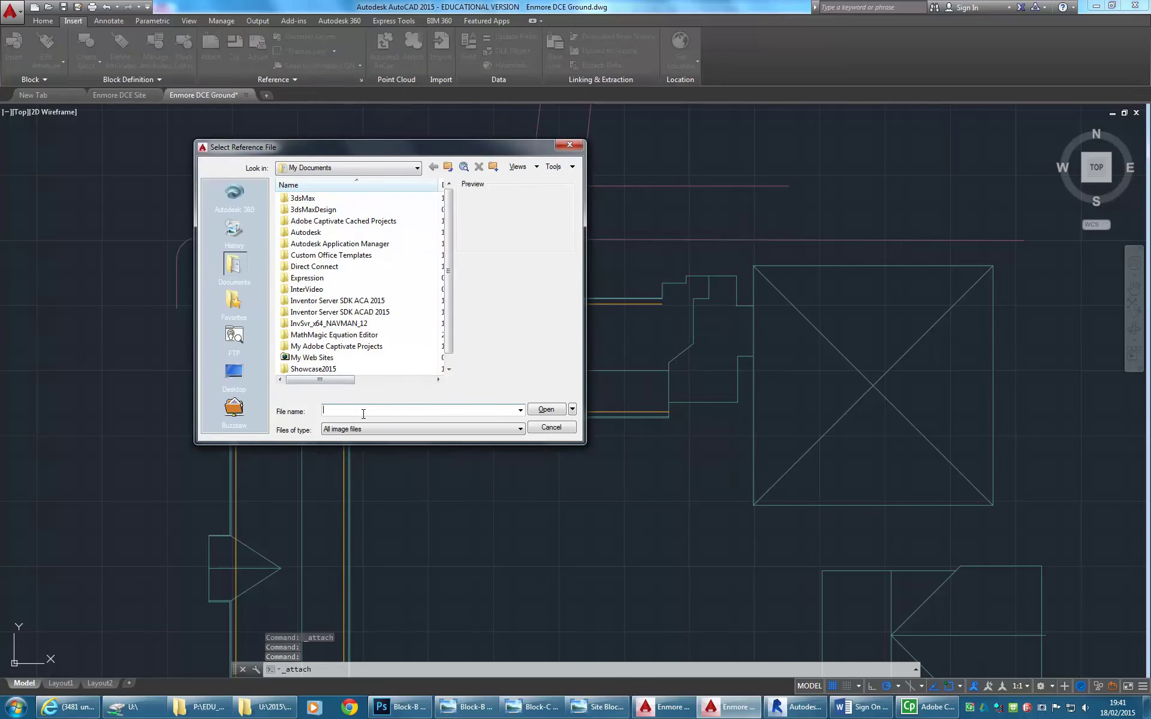
{"action": "left_click", "coordinate": [419, 429]}
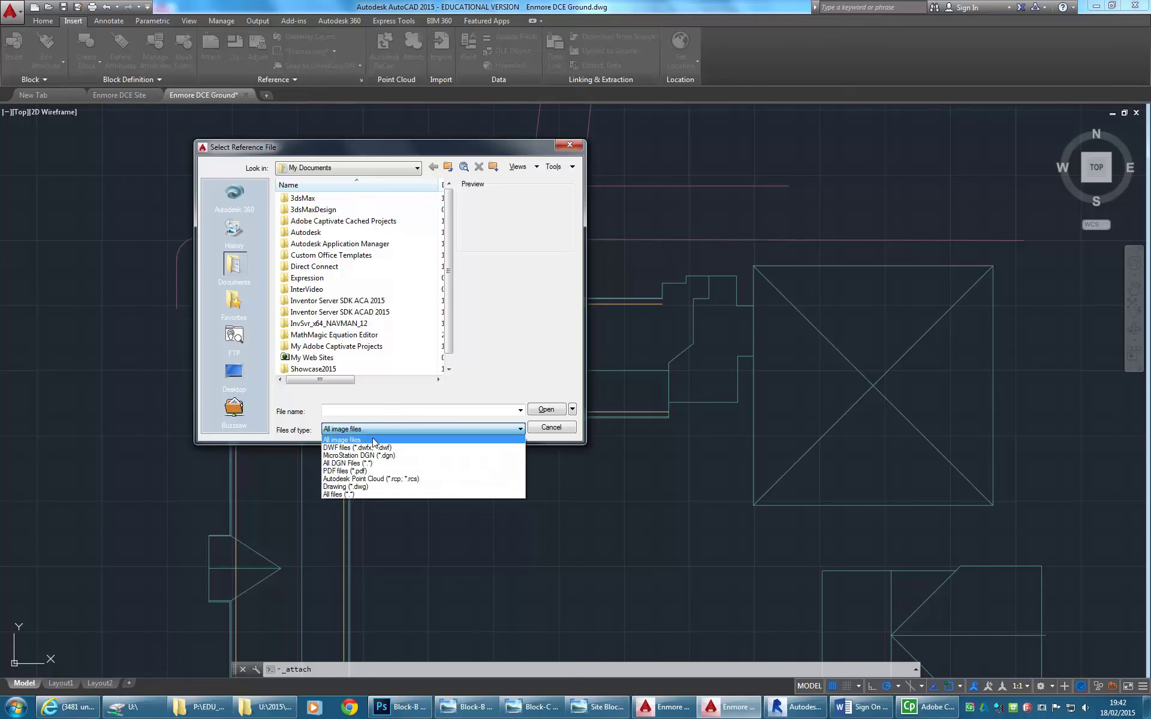
{"action": "left_click", "coordinate": [337, 442]}
{"action": "left_click", "coordinate": [345, 429]}
{"action": "left_click", "coordinate": [344, 439]}
{"action": "left_click", "coordinate": [551, 427]}
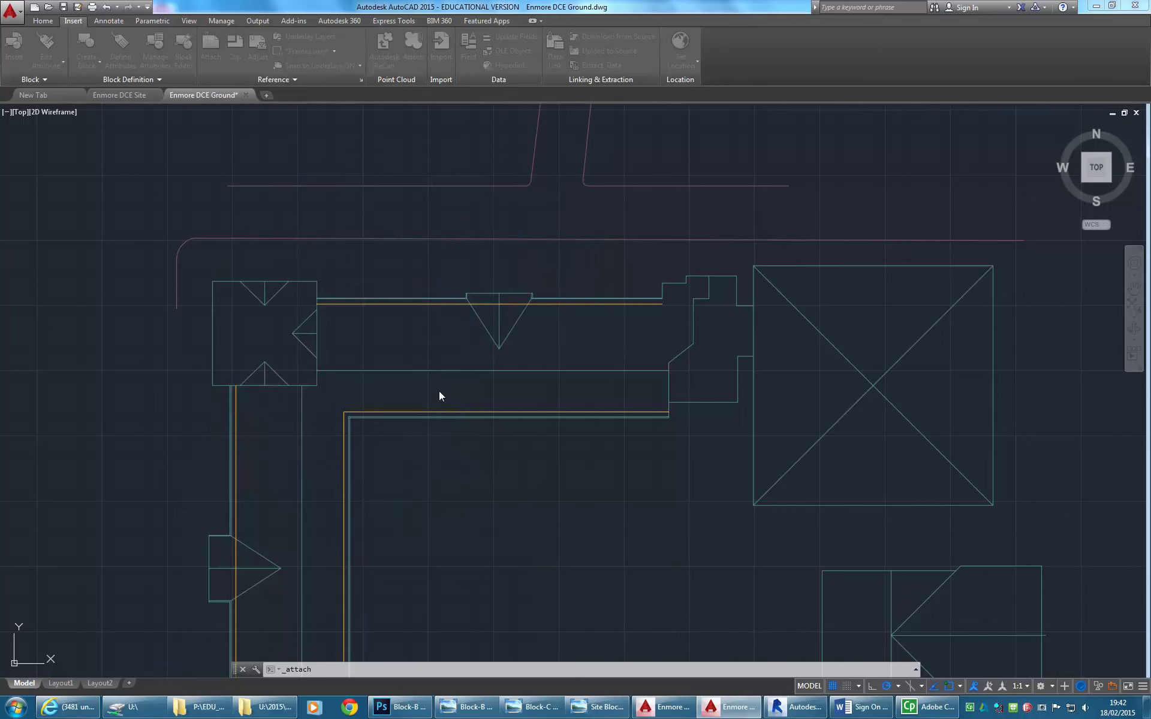
- Reopen the picker once more, list the file types again, and cancel
{"action": "left_click", "coordinate": [208, 67]}
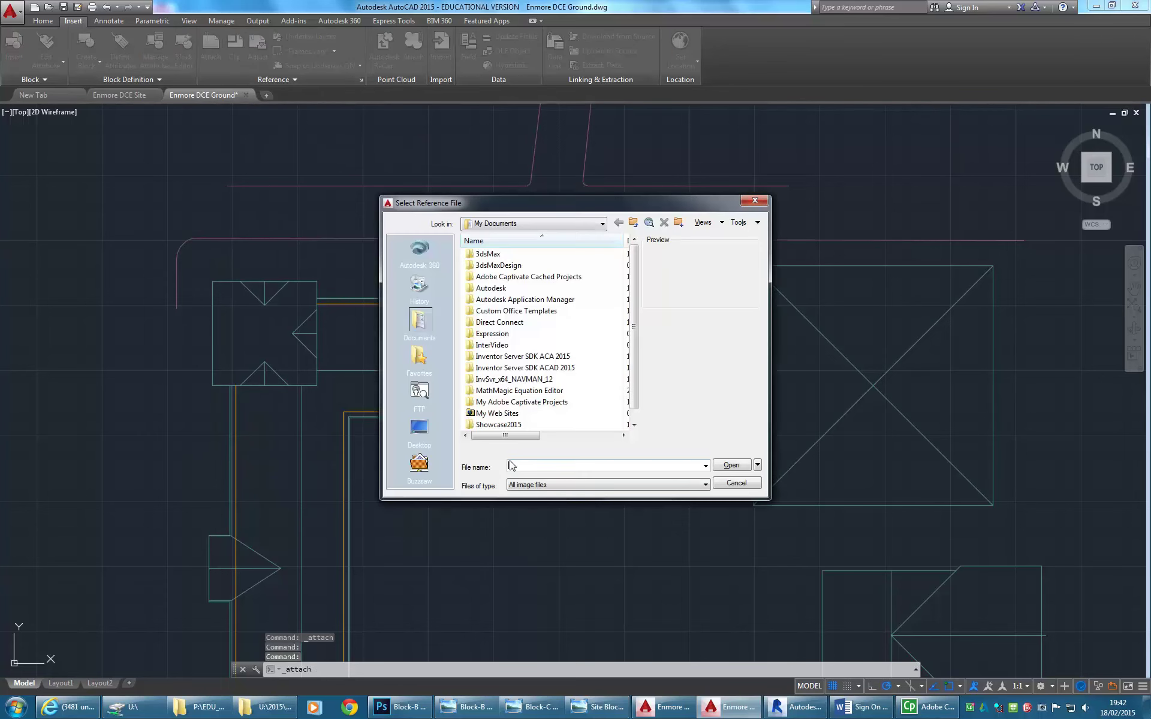
{"action": "left_click", "coordinate": [558, 484]}
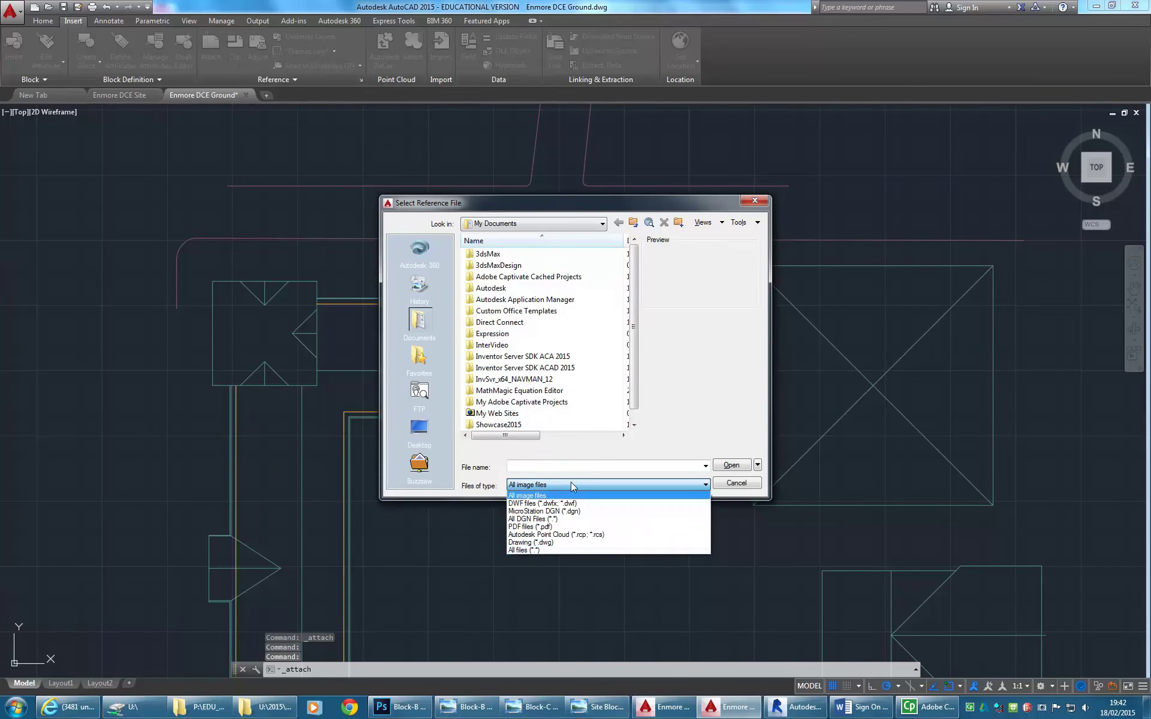
{"action": "left_click", "coordinate": [571, 484]}
{"action": "left_click", "coordinate": [737, 483]}
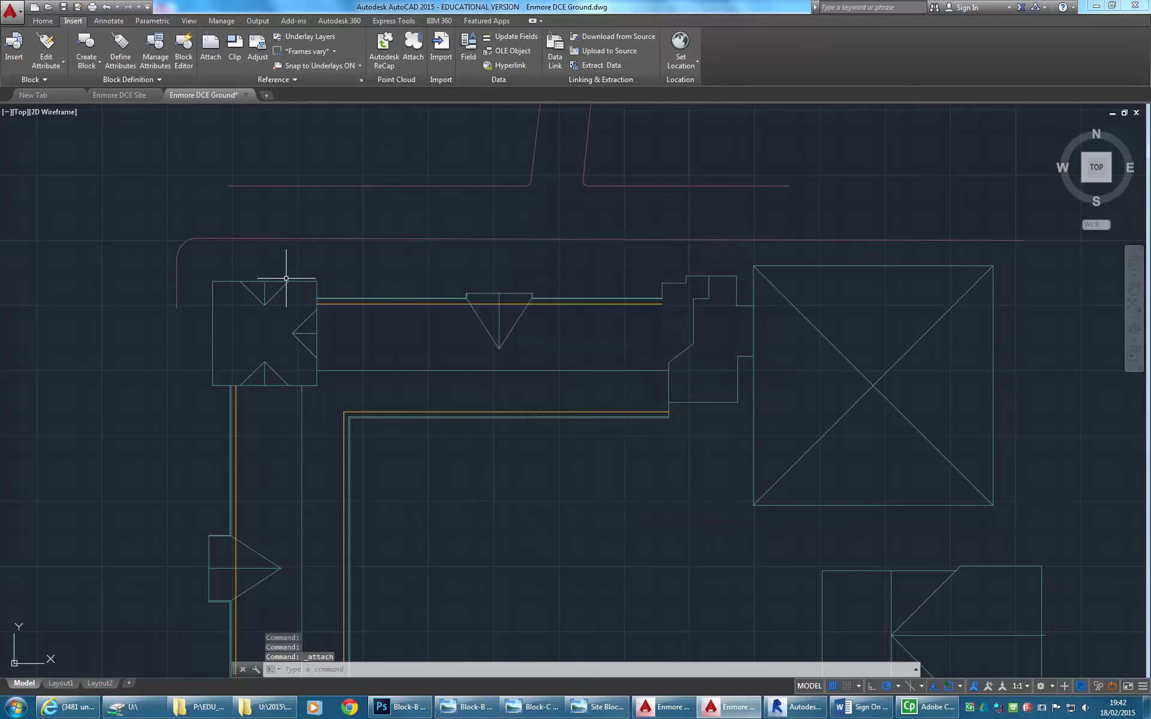
- Open the External References palette via XREF and choose Attach Image from its Attach list
{"action": "type", "text": "x"}
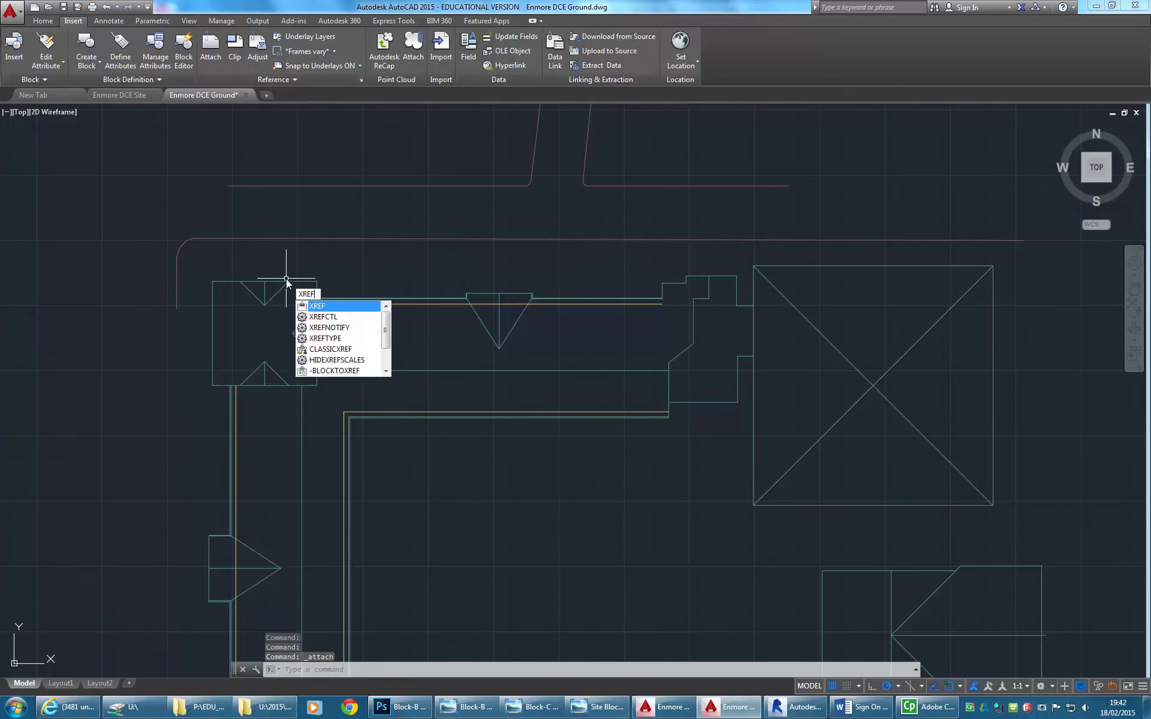
{"action": "key", "text": "Return"}
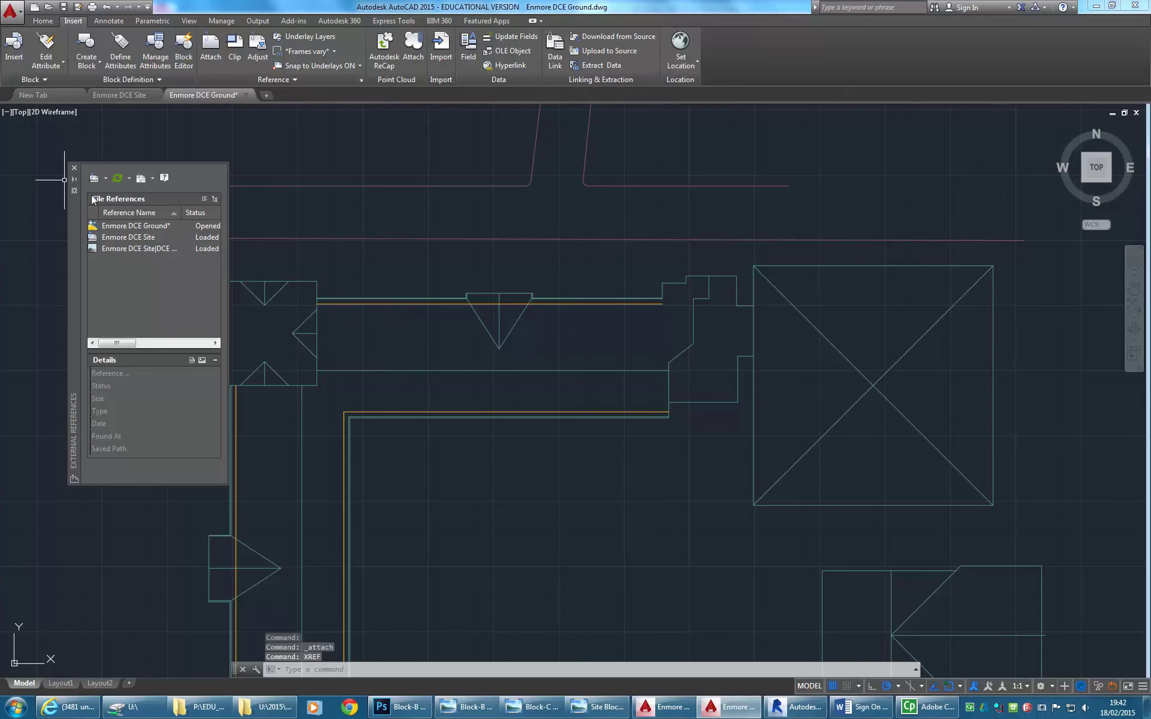
{"action": "left_click", "coordinate": [107, 179]}
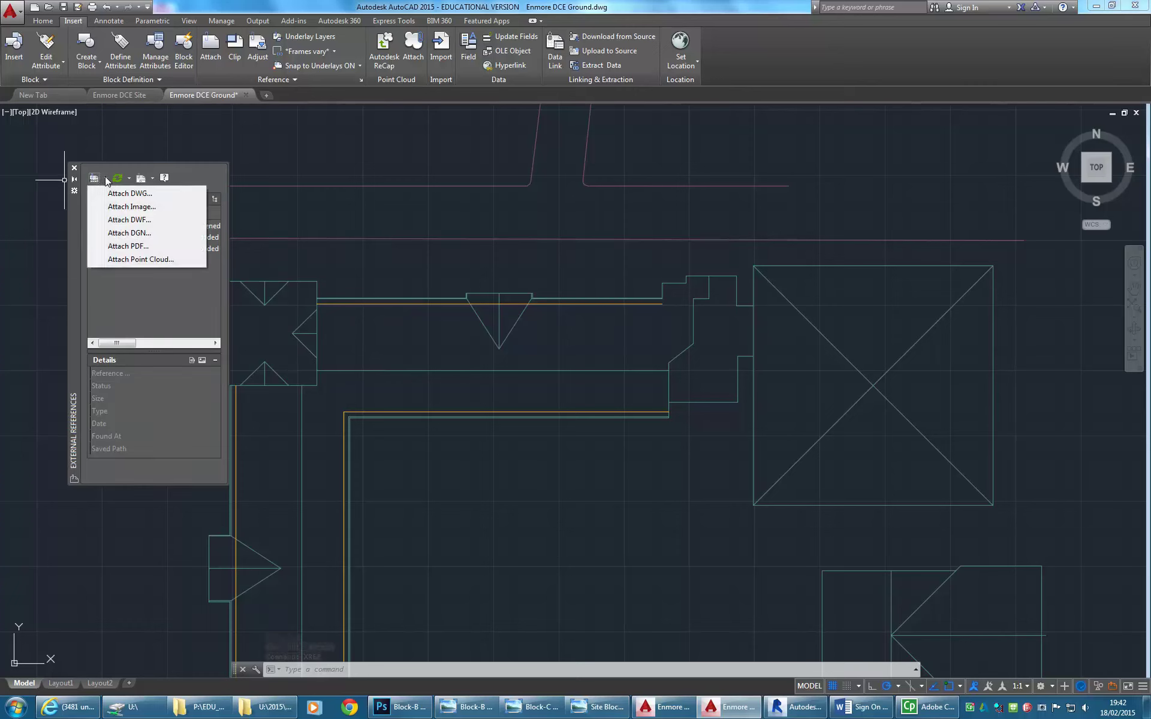
{"action": "left_click", "coordinate": [104, 210]}
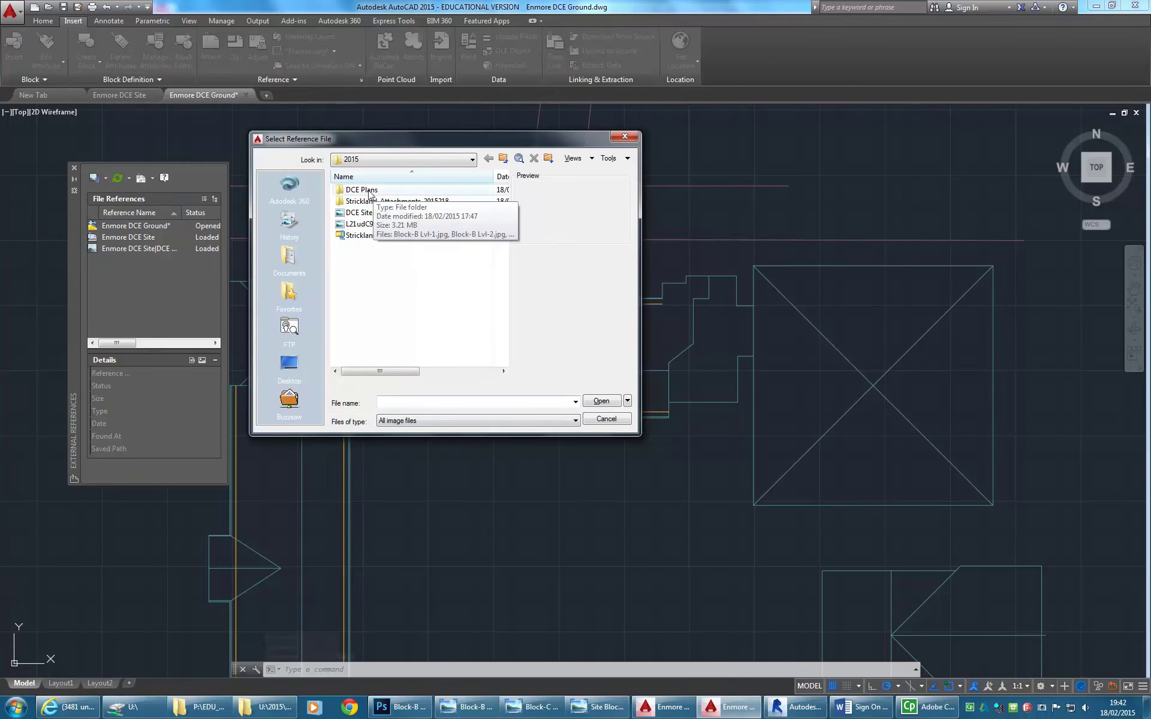
- Browse to P:\EDU_DC_InteriorDesign\CAD 4\Plan Images and select Block-B Lvl-1.jpg
{"action": "double_click", "coordinate": [368, 190]}
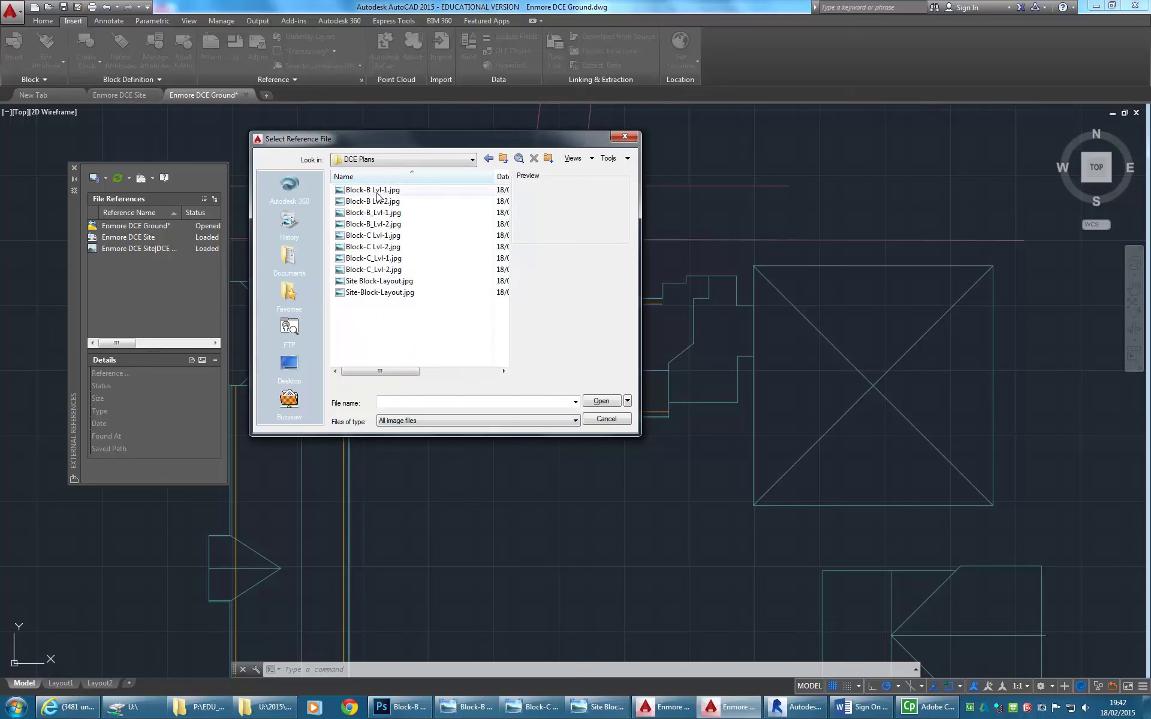
{"action": "left_click", "coordinate": [411, 159]}
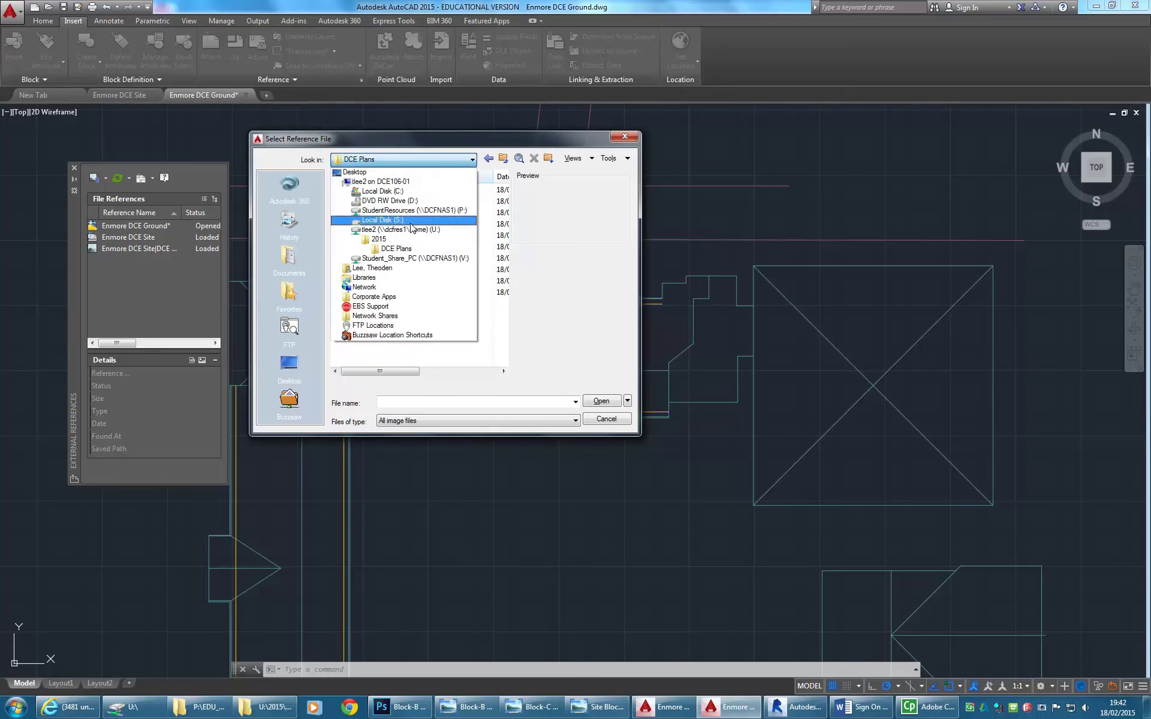
{"action": "left_click", "coordinate": [411, 211]}
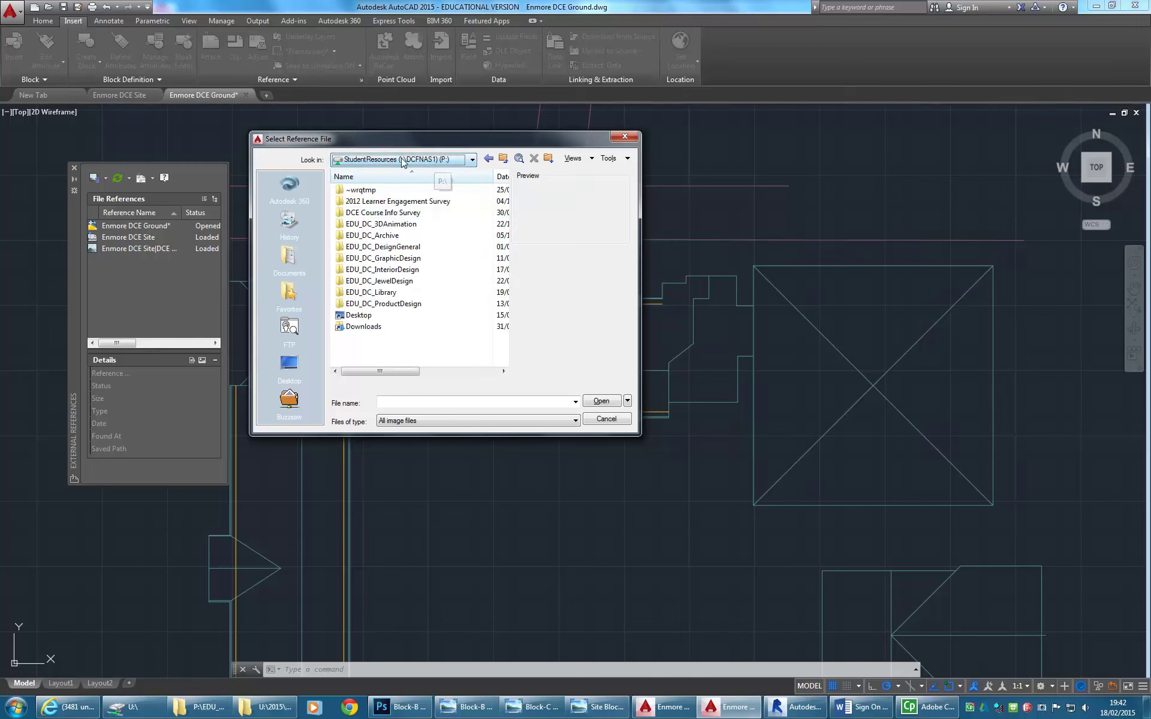
{"action": "double_click", "coordinate": [382, 269]}
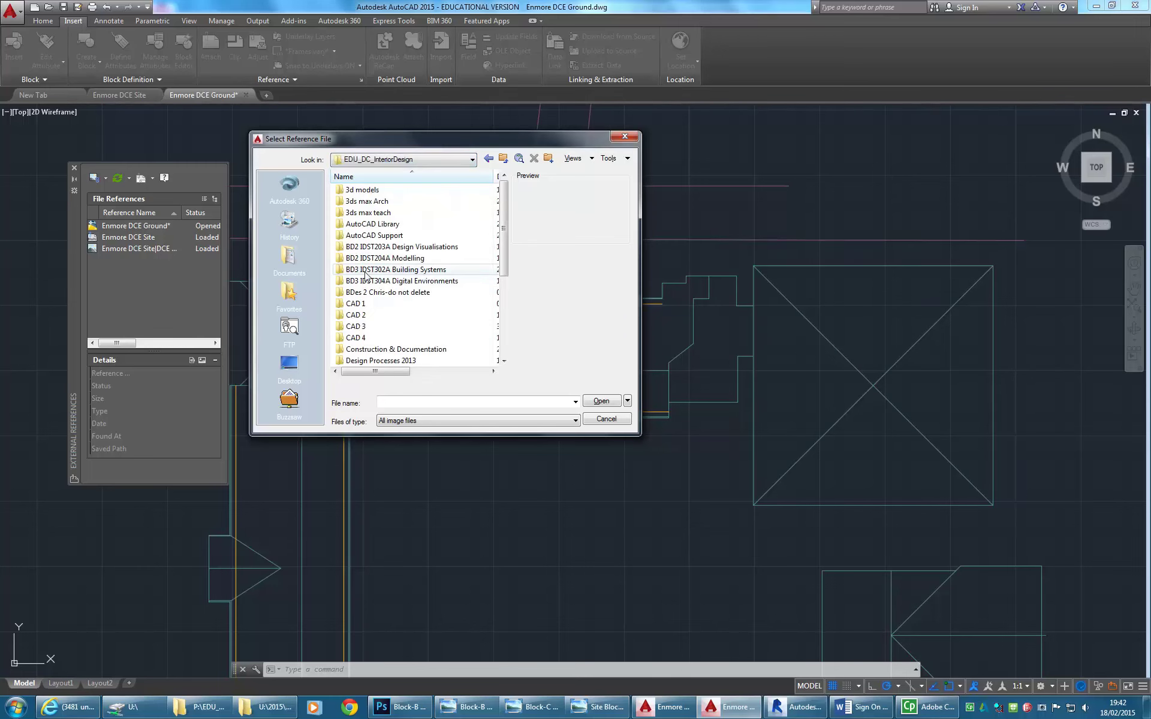
{"action": "double_click", "coordinate": [354, 338]}
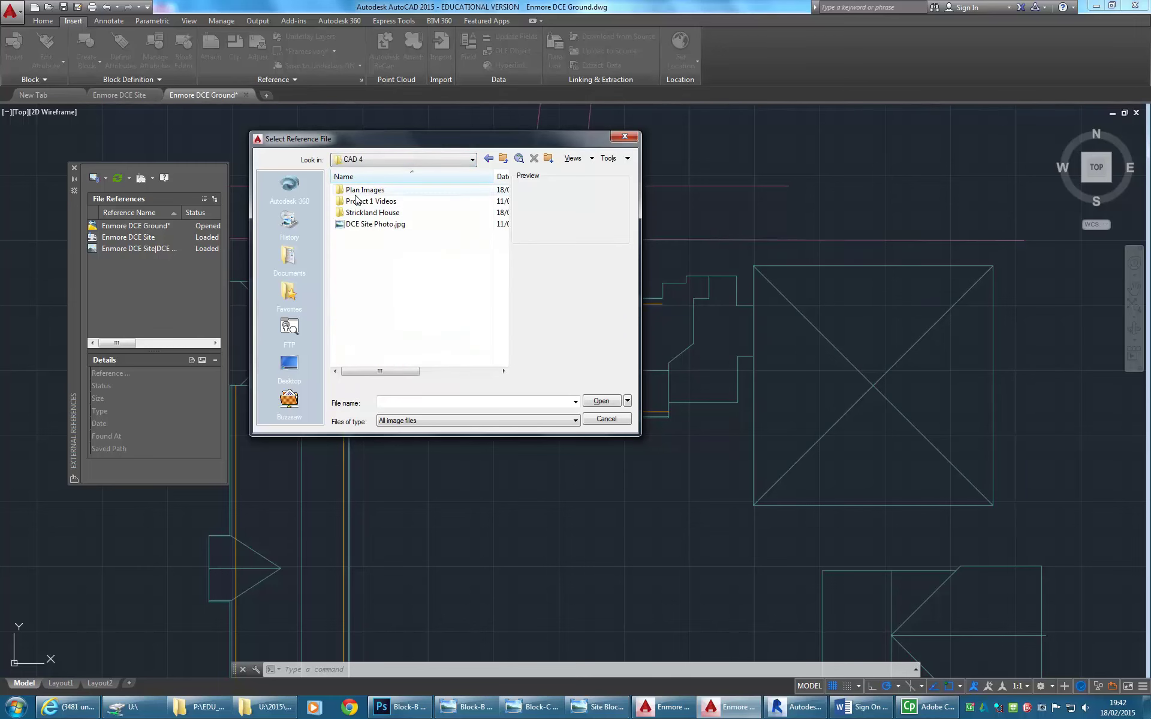
{"action": "double_click", "coordinate": [359, 191]}
{"action": "left_click", "coordinate": [367, 189]}
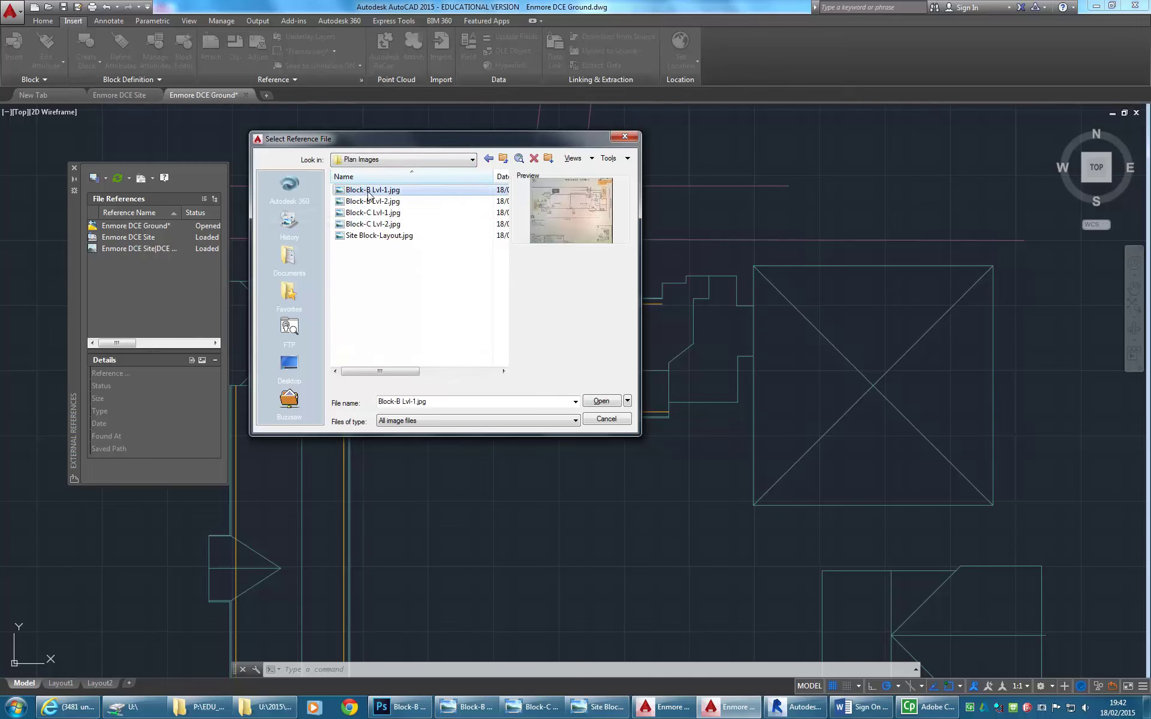
- Attach Block-B Lvl-1.jpg at scale 1 with insertion point 0,0,0 rather than on-screen
{"action": "left_click", "coordinate": [600, 401]}
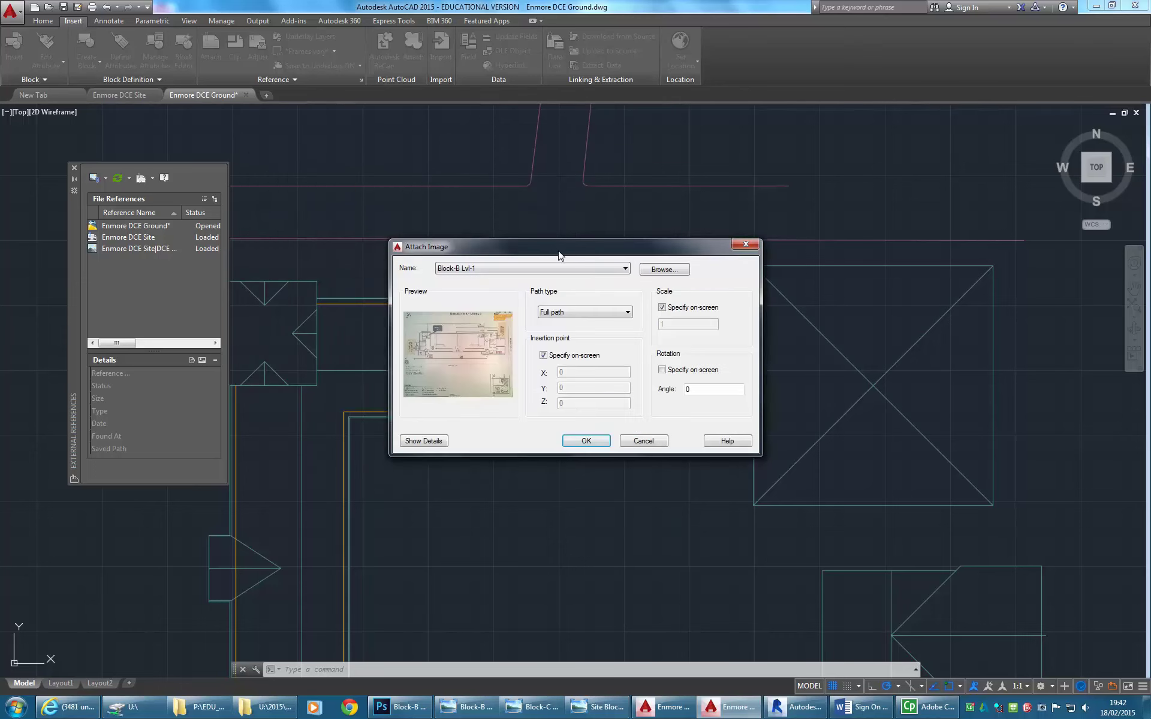
{"action": "left_click_drag", "start_coordinate": [559, 253], "coordinate": [379, 148]}
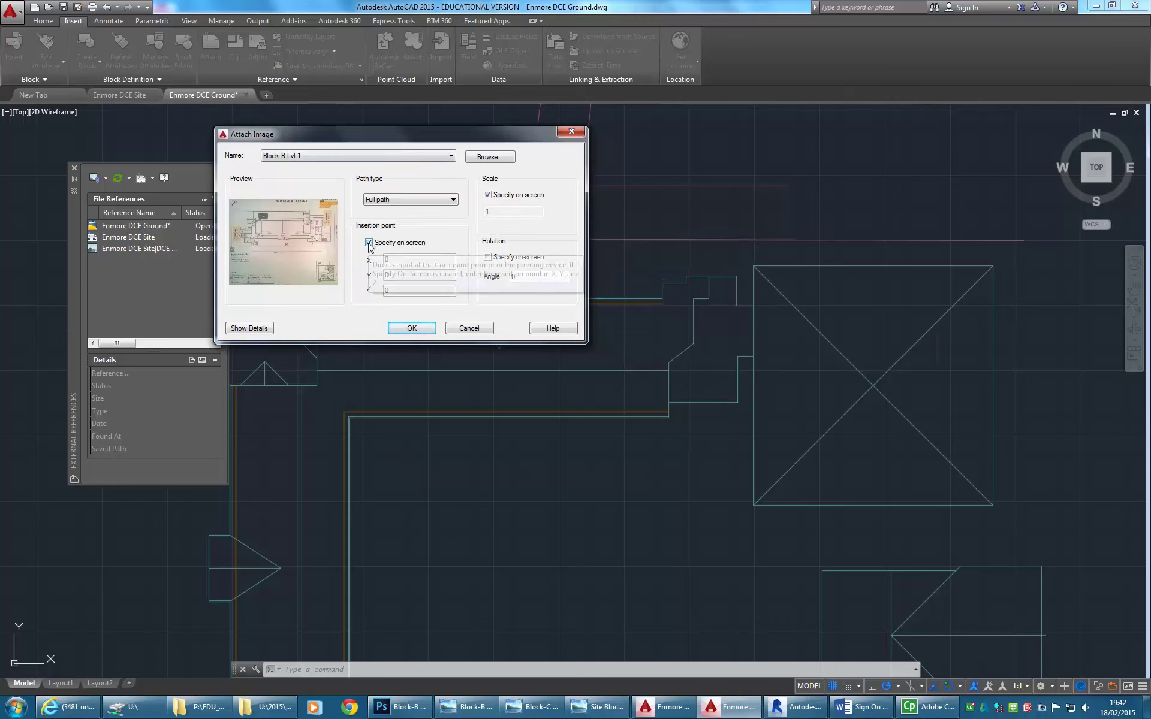
{"action": "left_click", "coordinate": [487, 194]}
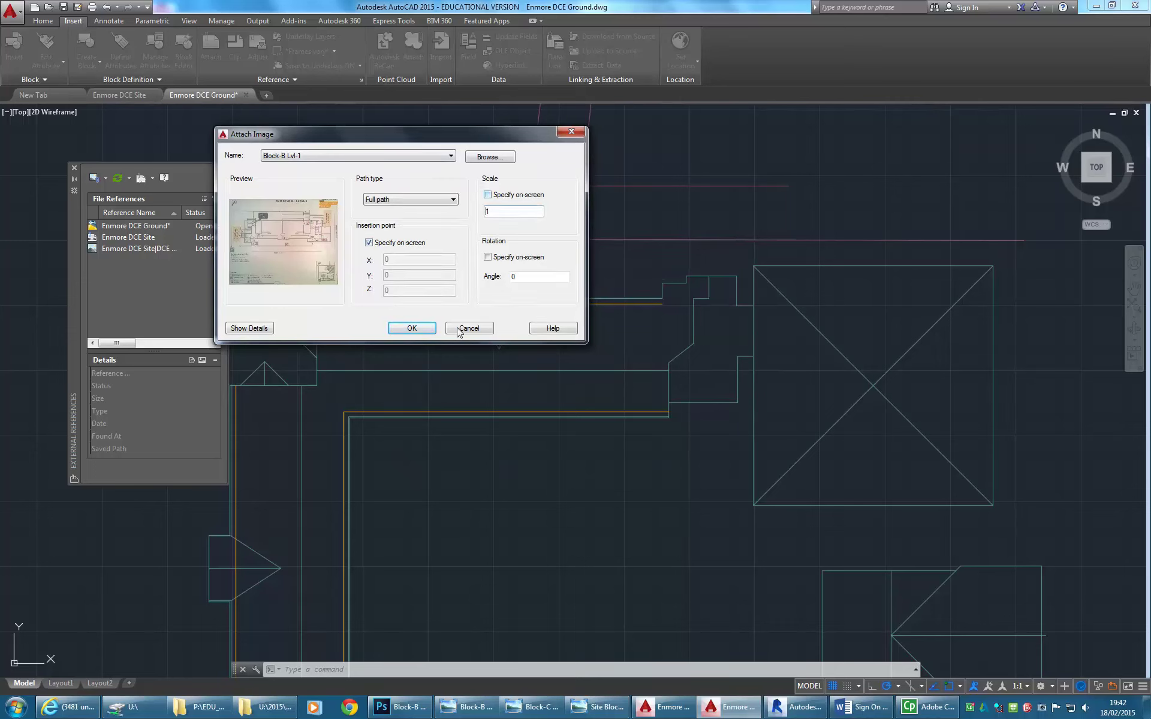
{"action": "left_click", "coordinate": [370, 242]}
{"action": "left_click", "coordinate": [369, 242]}
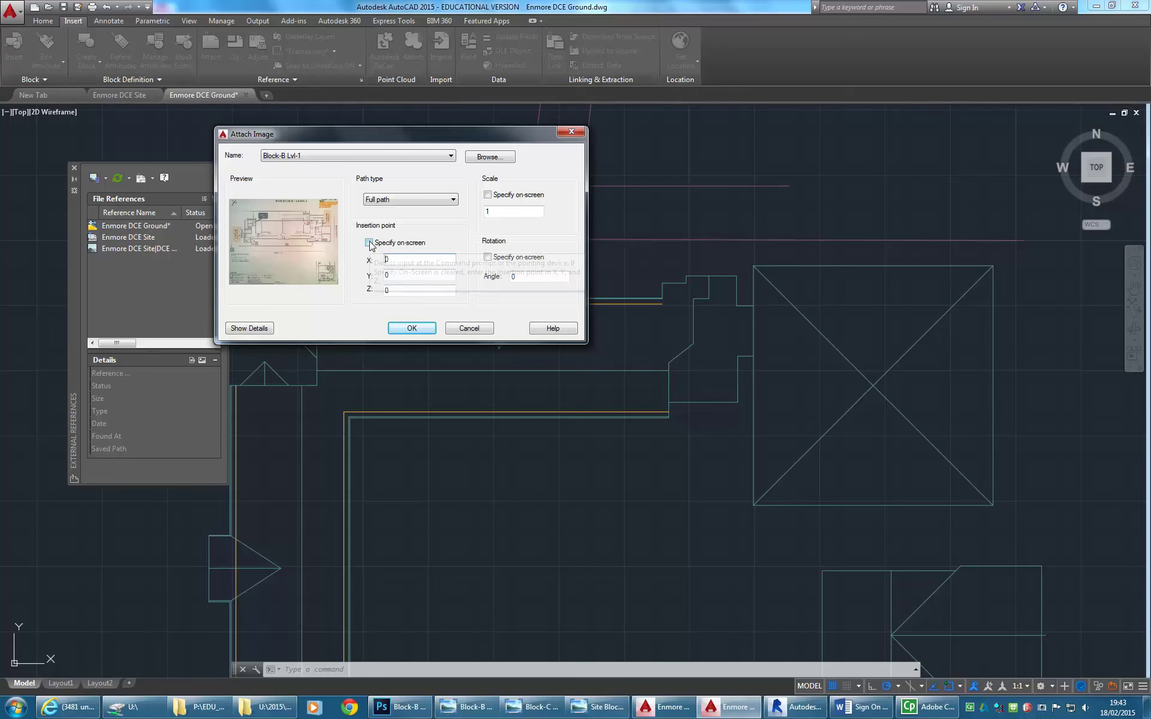
{"action": "left_click", "coordinate": [385, 259]}
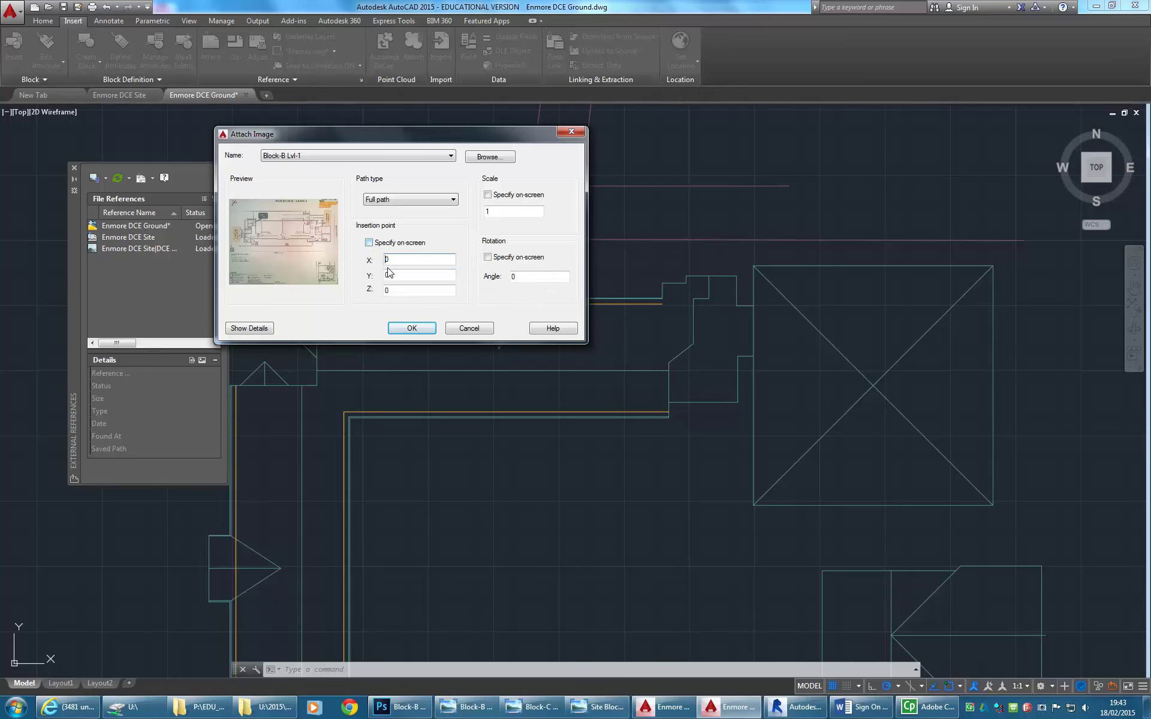
{"action": "left_click", "coordinate": [413, 328]}
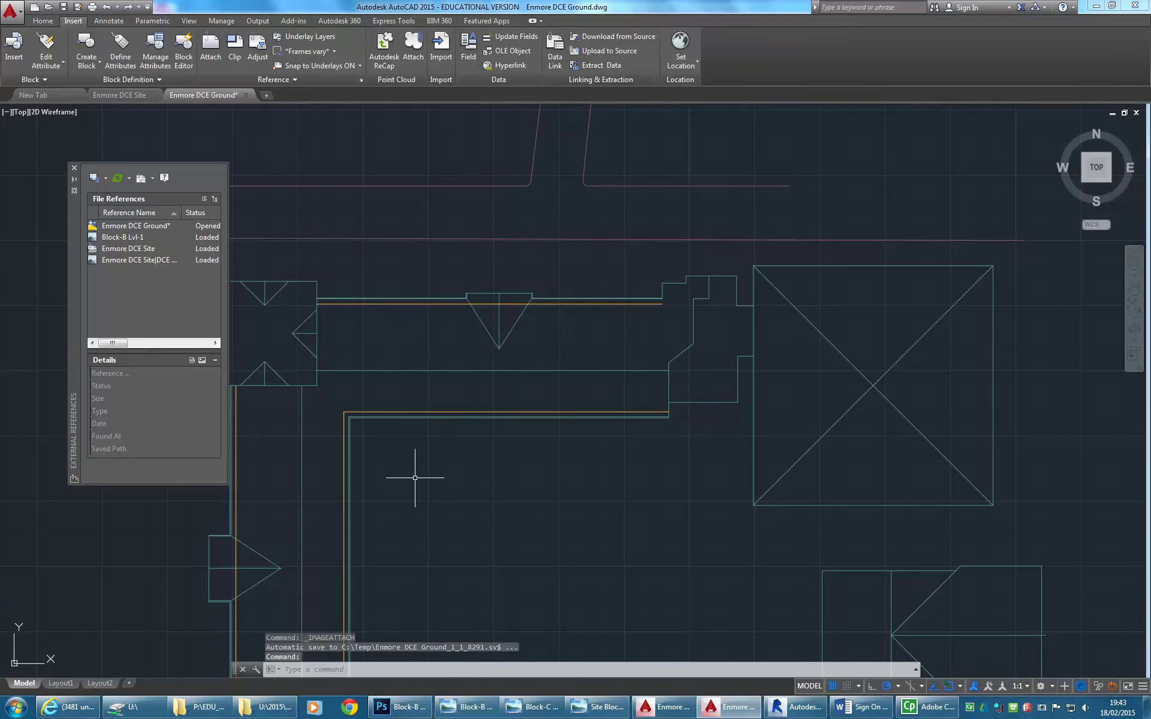
- Find the attached image at the origin, erase it, and return to the floor plan
{"action": "scroll", "coordinate": [412, 470], "scroll_direction": "down", "scroll_amount": 5}
{"action": "mouse_move", "coordinate": [411, 469]}
{"action": "middle_mouse_down"}
{"action": "mouse_move", "coordinate": [548, 206]}
{"action": "mouse_move", "coordinate": [617, 257]}
{"action": "middle_mouse_up"}
{"action": "scroll", "coordinate": [360, 385], "scroll_direction": "up", "scroll_amount": 8}
{"action": "scroll", "coordinate": [432, 423], "scroll_direction": "up", "scroll_amount": 8}
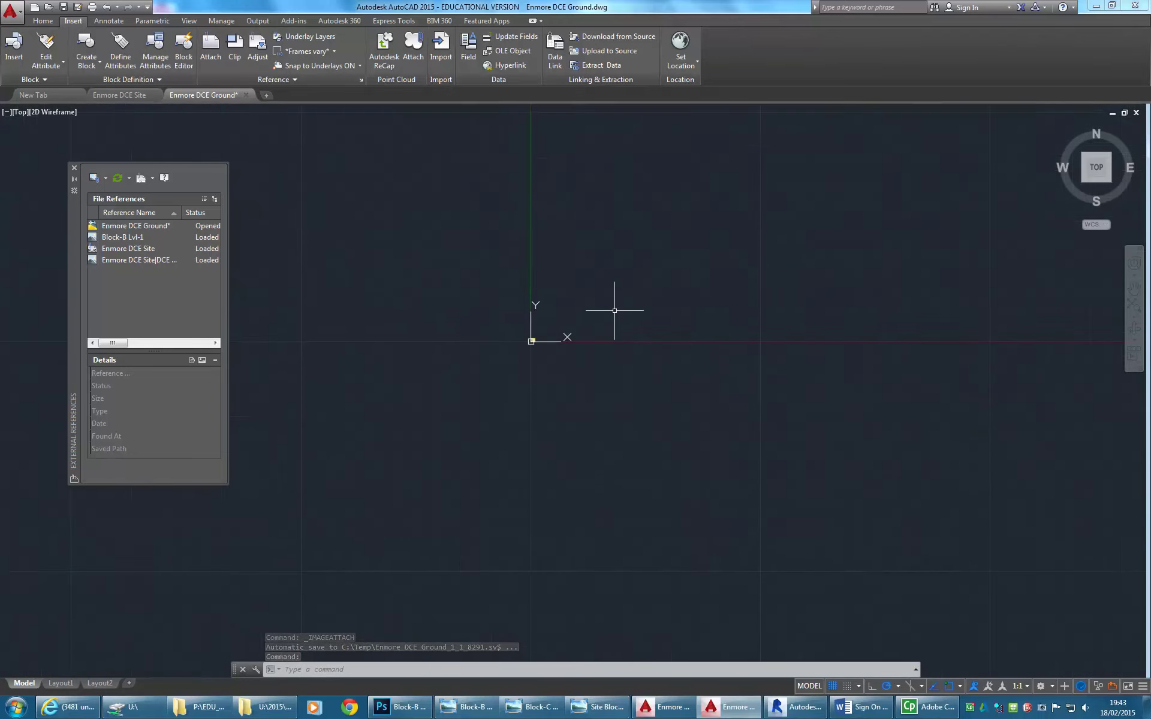
{"action": "scroll", "coordinate": [398, 416], "scroll_direction": "up", "scroll_amount": 12}
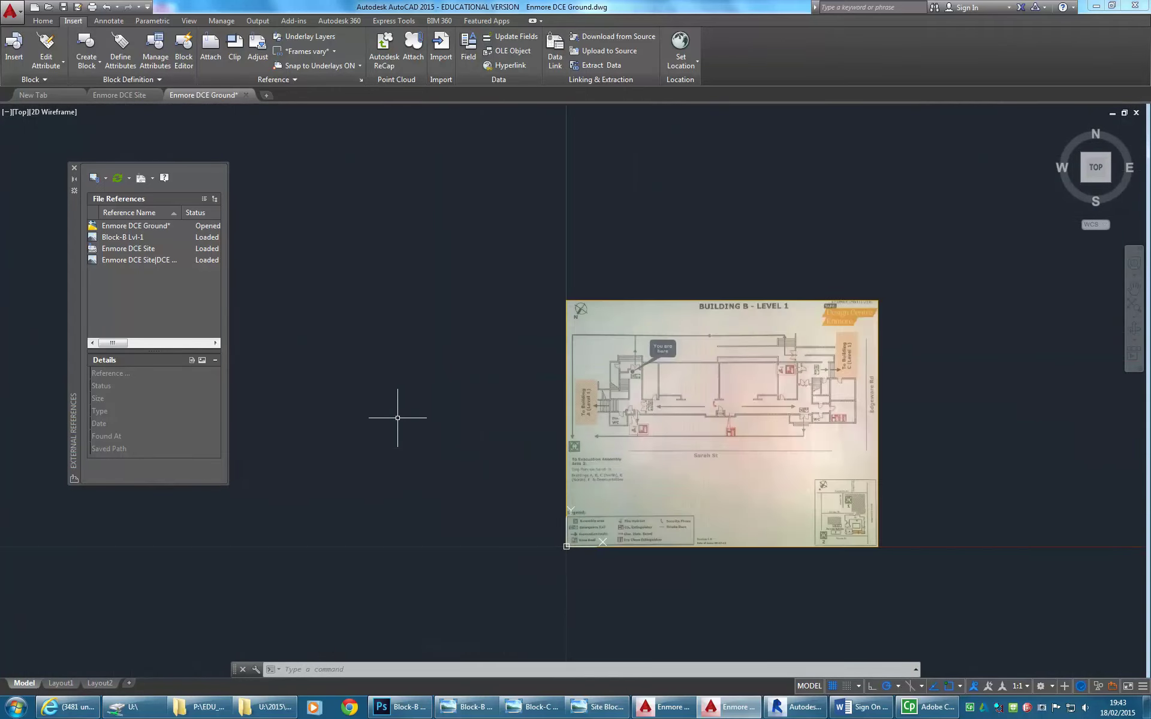
{"action": "middle_click_drag", "start_coordinate": [636, 458], "coordinate": [408, 403]}
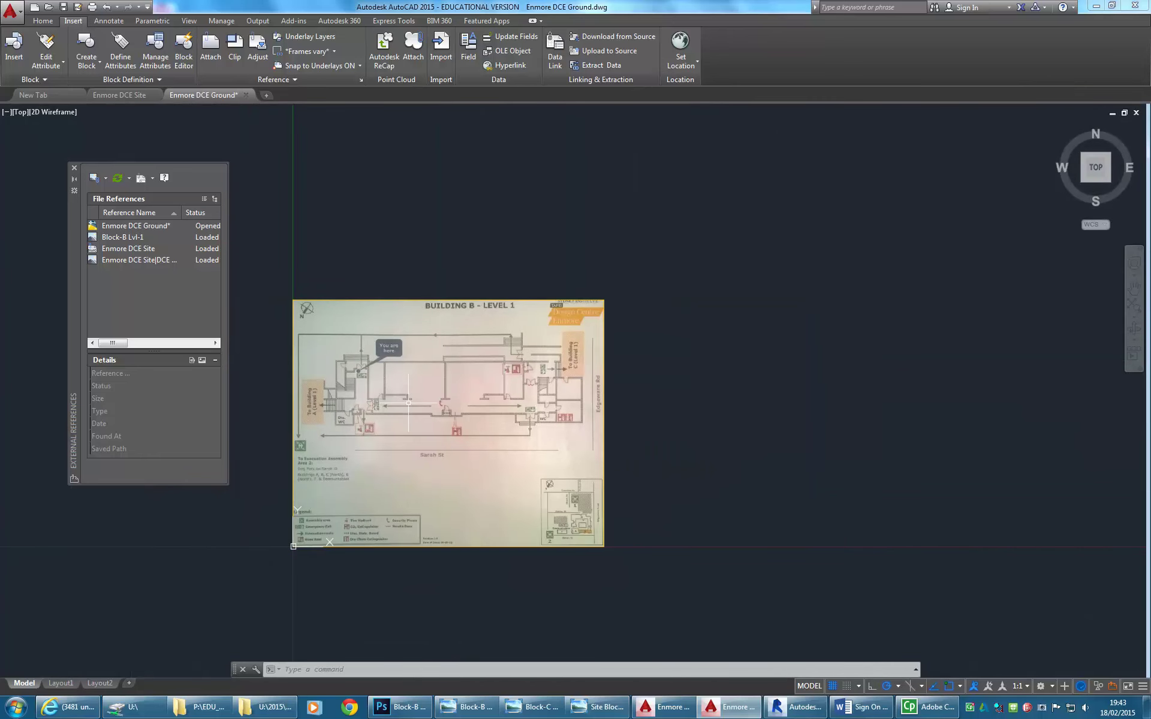
{"action": "left_click", "coordinate": [495, 298]}
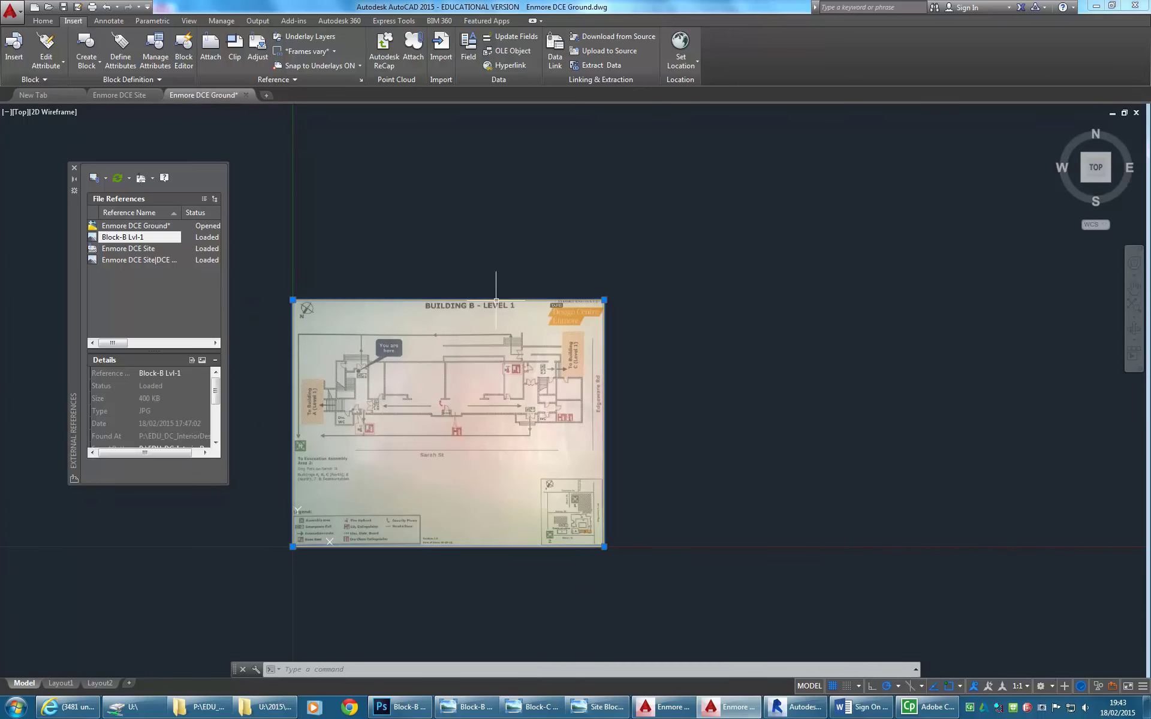
{"action": "key", "text": "Delete"}
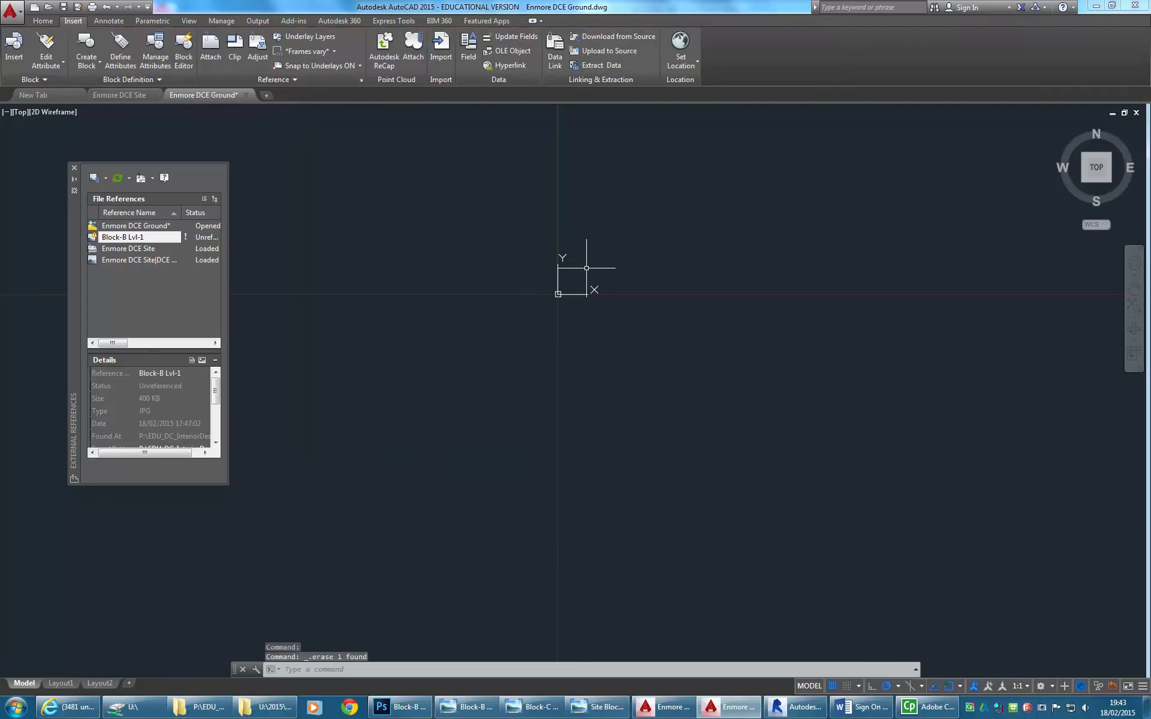
{"action": "mouse_move", "coordinate": [334, 480]}
{"action": "middle_mouse_down"}
{"action": "mouse_move", "coordinate": [483, 393]}
{"action": "mouse_move", "coordinate": [457, 450]}
{"action": "mouse_move", "coordinate": [449, 440]}
{"action": "mouse_move", "coordinate": [483, 427]}
{"action": "mouse_move", "coordinate": [354, 434]}
{"action": "mouse_move", "coordinate": [412, 441]}
{"action": "middle_mouse_up"}
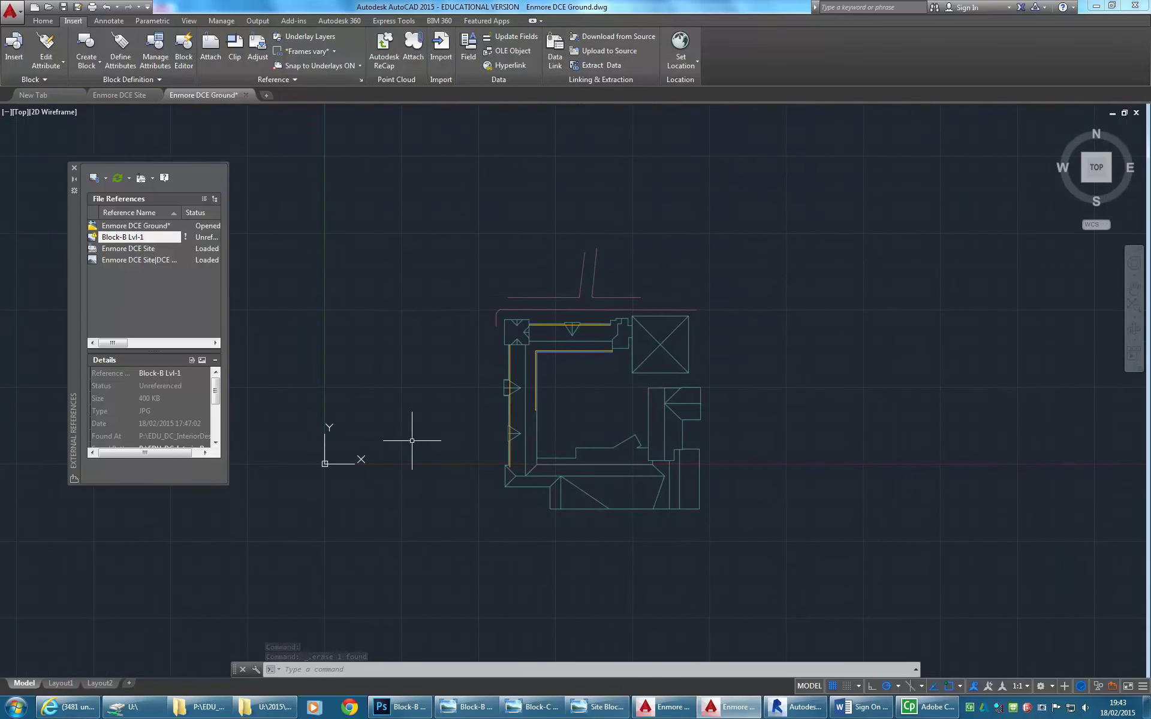
- Select the Block-B Lvl-1 reference in External References and open its right-click options
{"action": "left_click", "coordinate": [106, 178]}
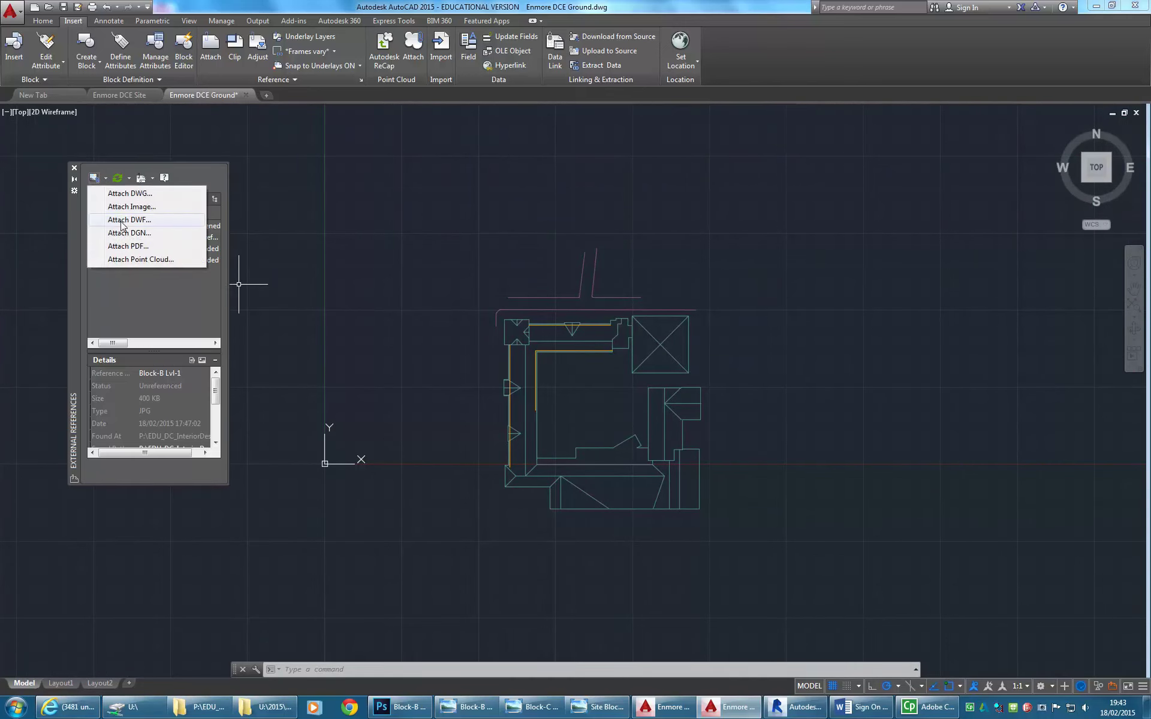
{"action": "left_click", "coordinate": [129, 265]}
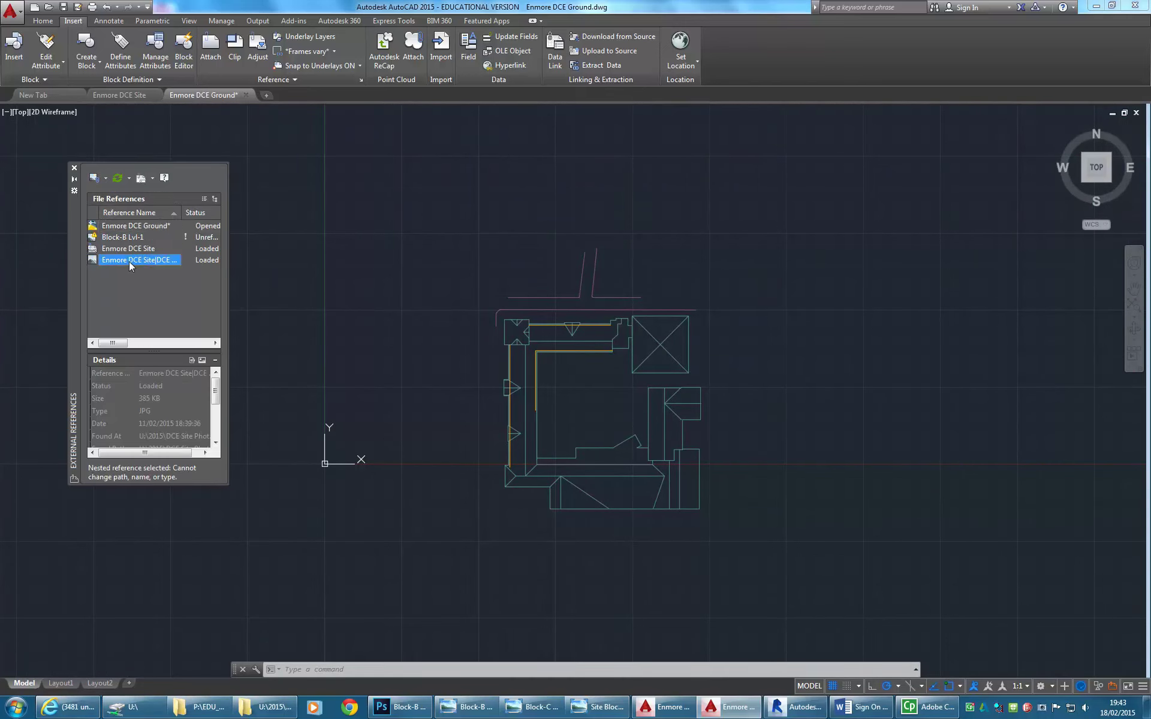
{"action": "left_click", "coordinate": [121, 249]}
{"action": "left_click", "coordinate": [114, 239]}
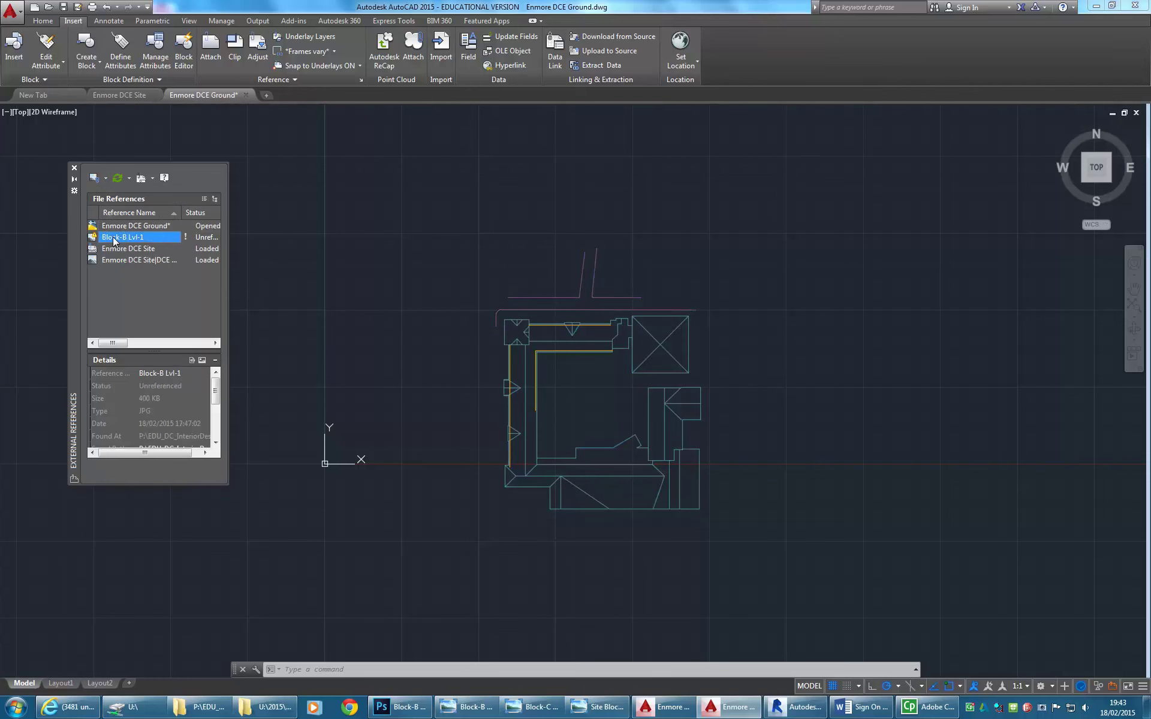
{"action": "mouse_move", "coordinate": [114, 239]}
{"action": "right_click", "coordinate": [105, 239]}
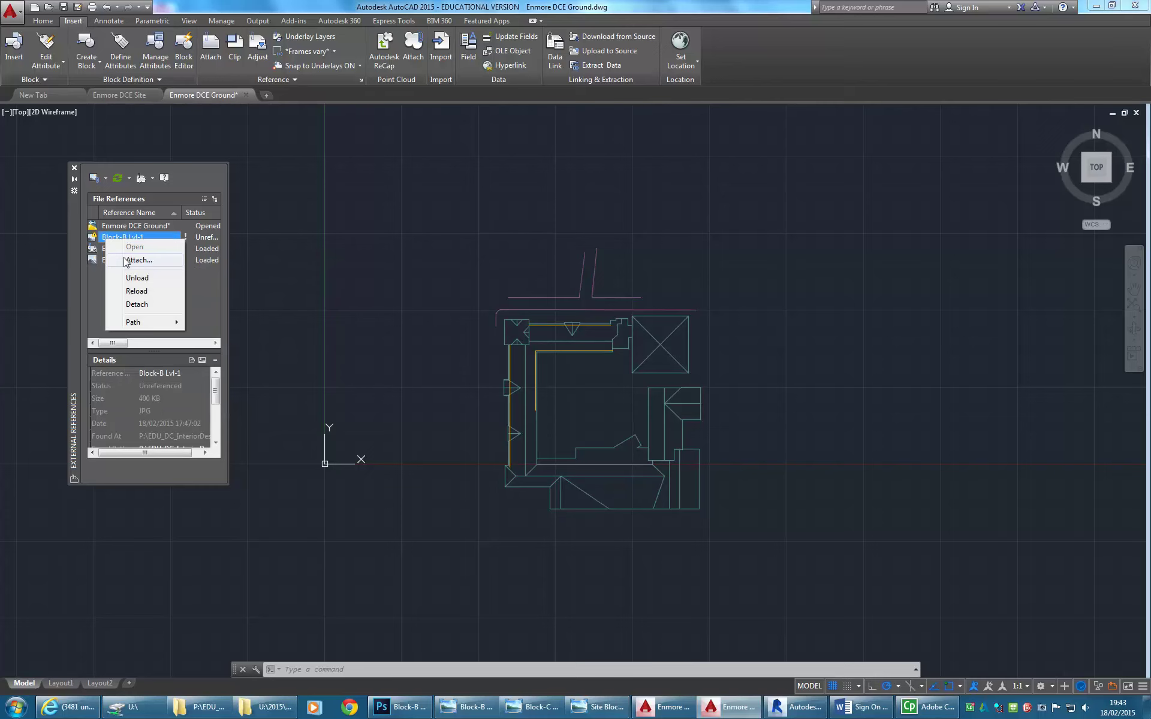
- Re-attach Block-B Lvl-1.jpg and set the Attach Image scale to 100
{"action": "left_click", "coordinate": [193, 178]}
{"action": "left_click", "coordinate": [99, 178]}
{"action": "left_click", "coordinate": [129, 206]}
{"action": "left_click", "coordinate": [376, 191]}
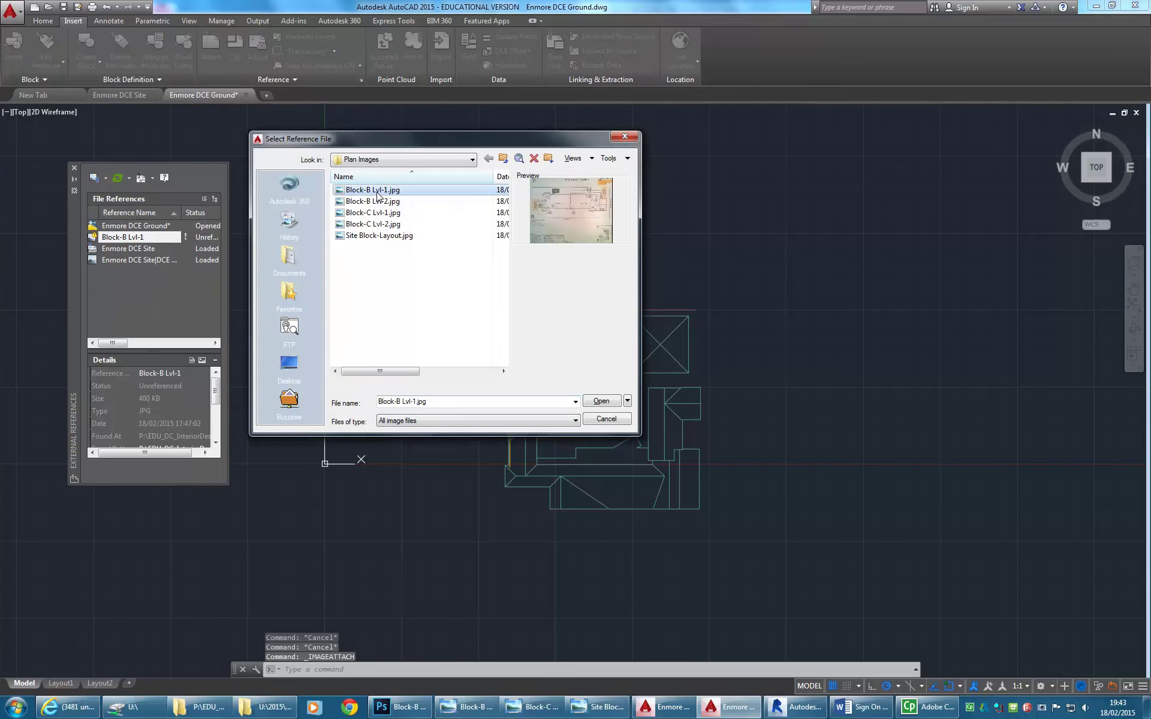
{"action": "double_click", "coordinate": [377, 191]}
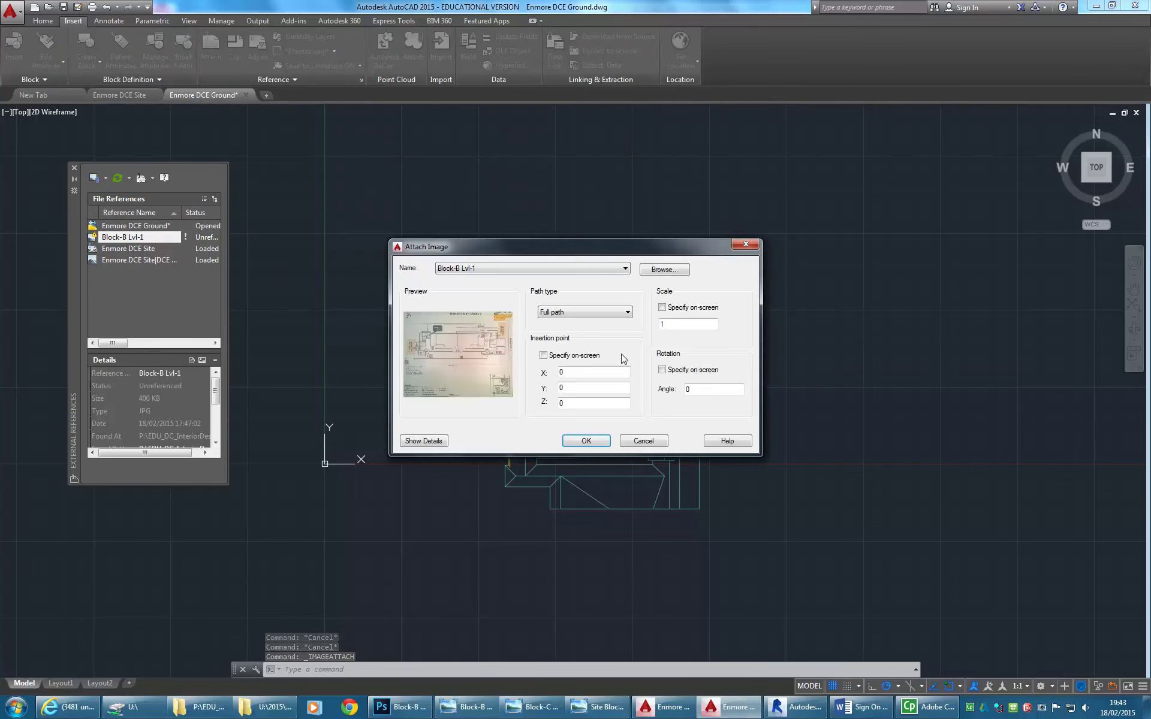
{"action": "left_click", "coordinate": [678, 325]}
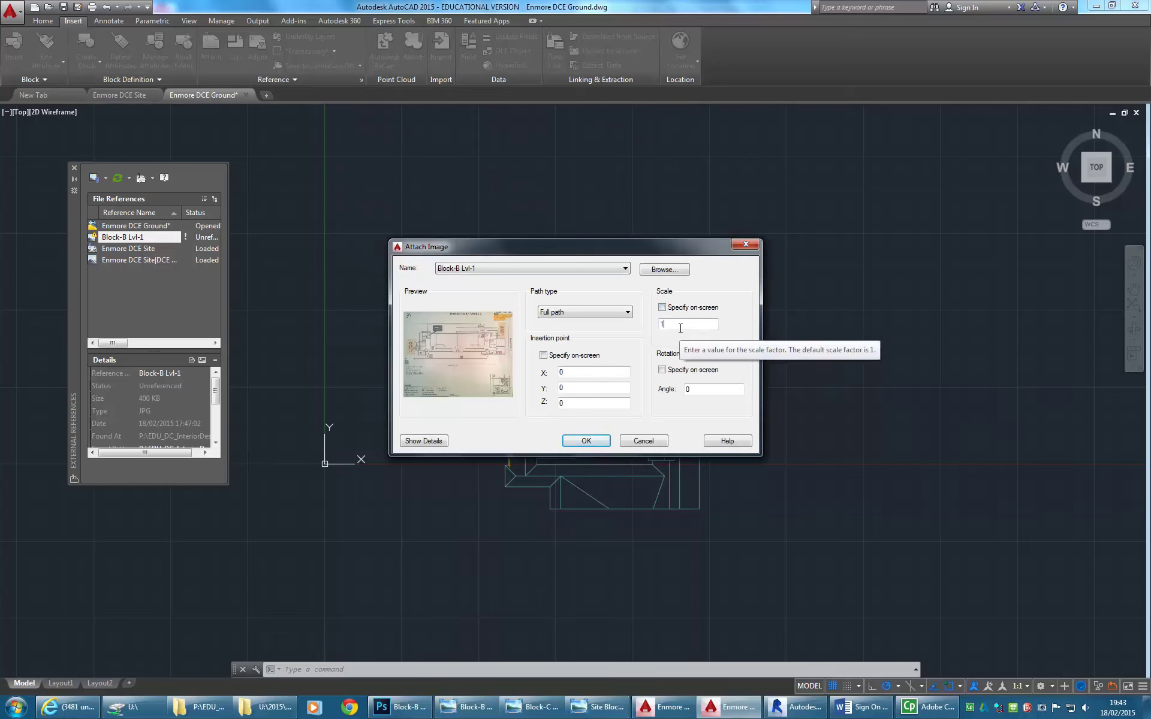
{"action": "type", "text": "00"}
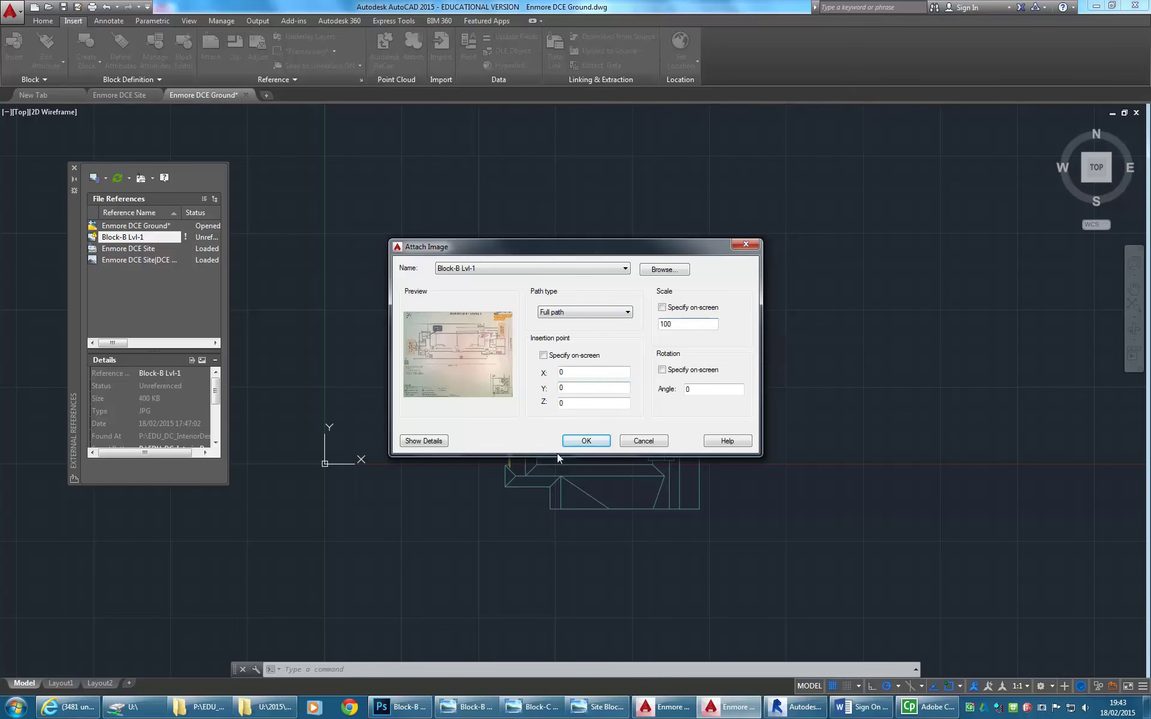
- Attach the image at scale 100, then erase the resulting tiny image
{"action": "left_click", "coordinate": [585, 441]}
{"action": "scroll", "coordinate": [301, 468], "scroll_direction": "up", "scroll_amount": 10}
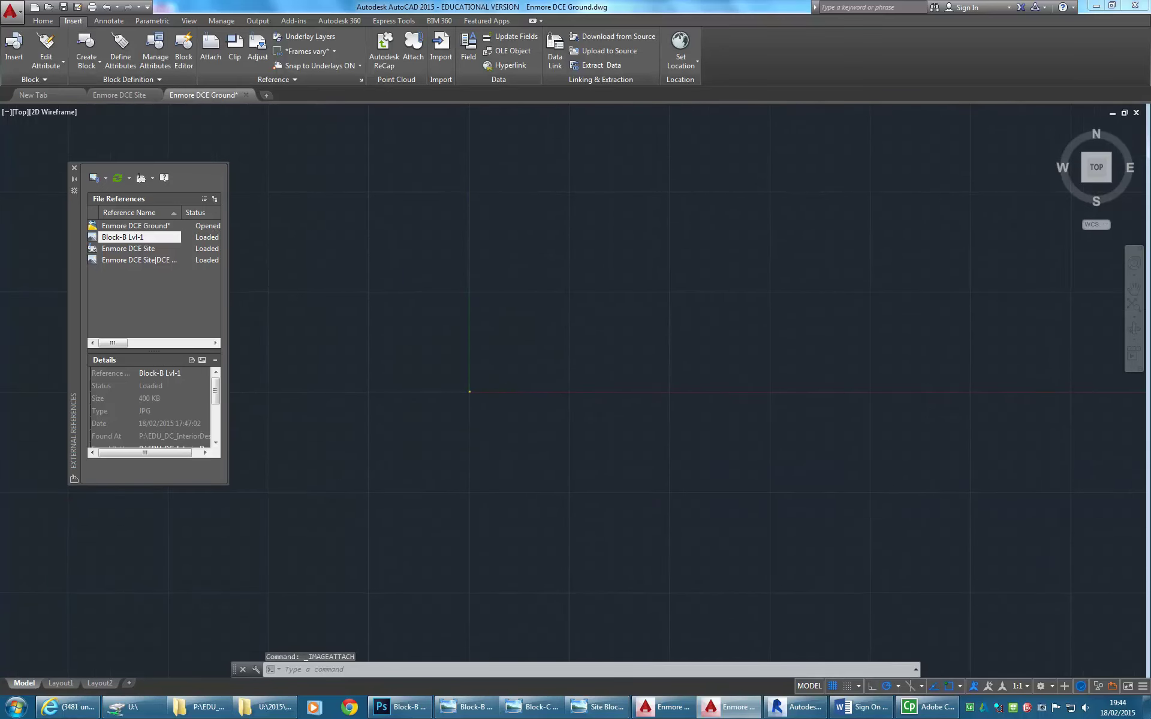
{"action": "scroll", "coordinate": [725, 246], "scroll_direction": "up", "scroll_amount": 12}
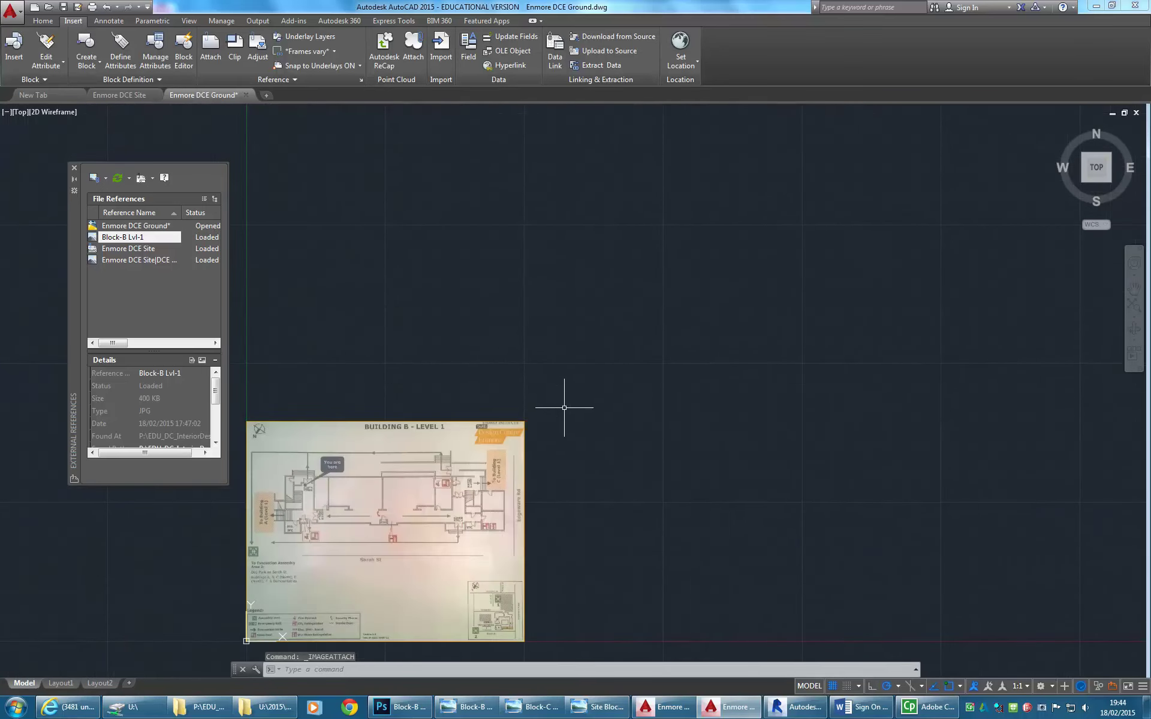
{"action": "scroll", "coordinate": [565, 406], "scroll_direction": "down", "scroll_amount": 6}
{"action": "left_click", "coordinate": [427, 391]}
{"action": "left_click", "coordinate": [576, 482]}
{"action": "key", "text": "Delete"}
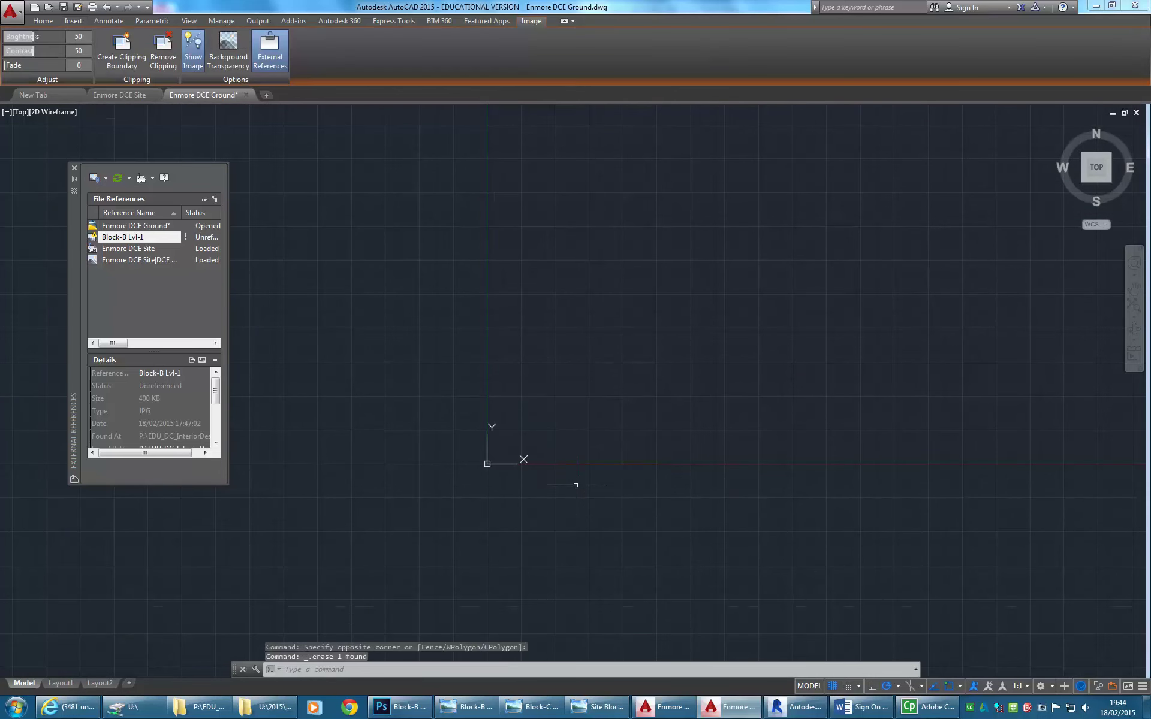
{"action": "mouse_move", "coordinate": [428, 396]}
{"action": "middle_mouse_down"}
{"action": "mouse_move", "coordinate": [473, 366]}
{"action": "mouse_move", "coordinate": [319, 339]}
{"action": "middle_mouse_up"}
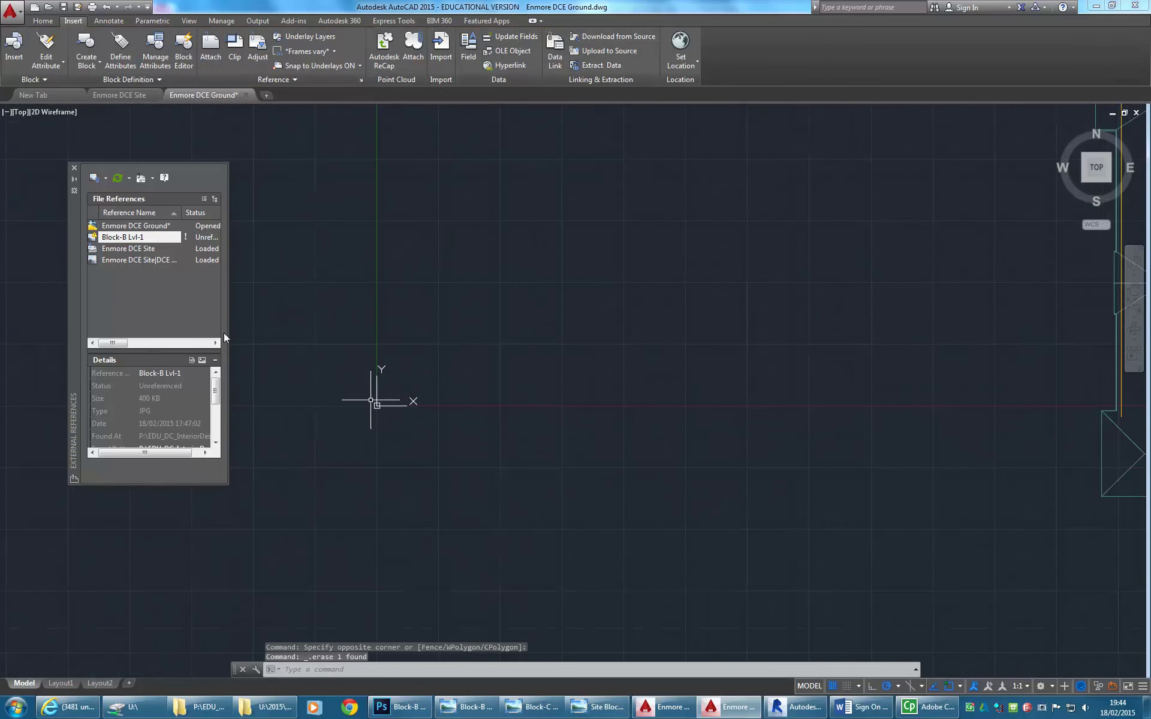
- Re-attach Block-B Lvl-1 at scale 1000, then erase that image too
{"action": "right_click", "coordinate": [139, 237]}
{"action": "left_click", "coordinate": [171, 256]}
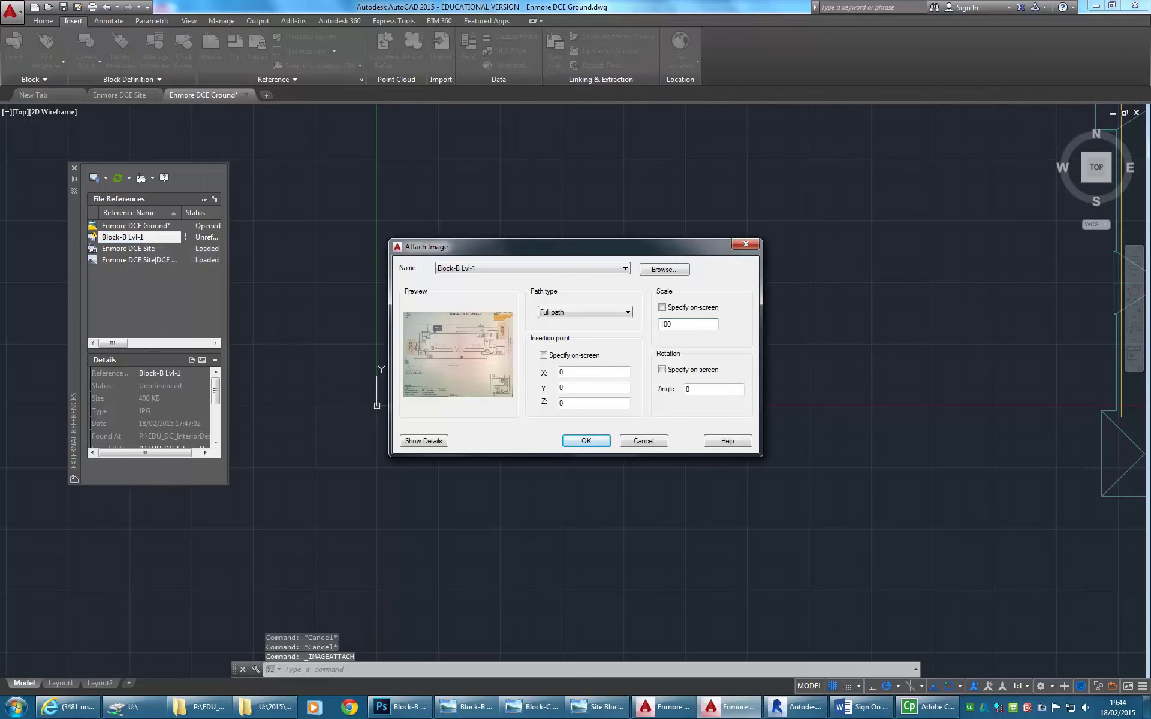
{"action": "type", "text": "0"}
{"action": "left_click", "coordinate": [586, 441]}
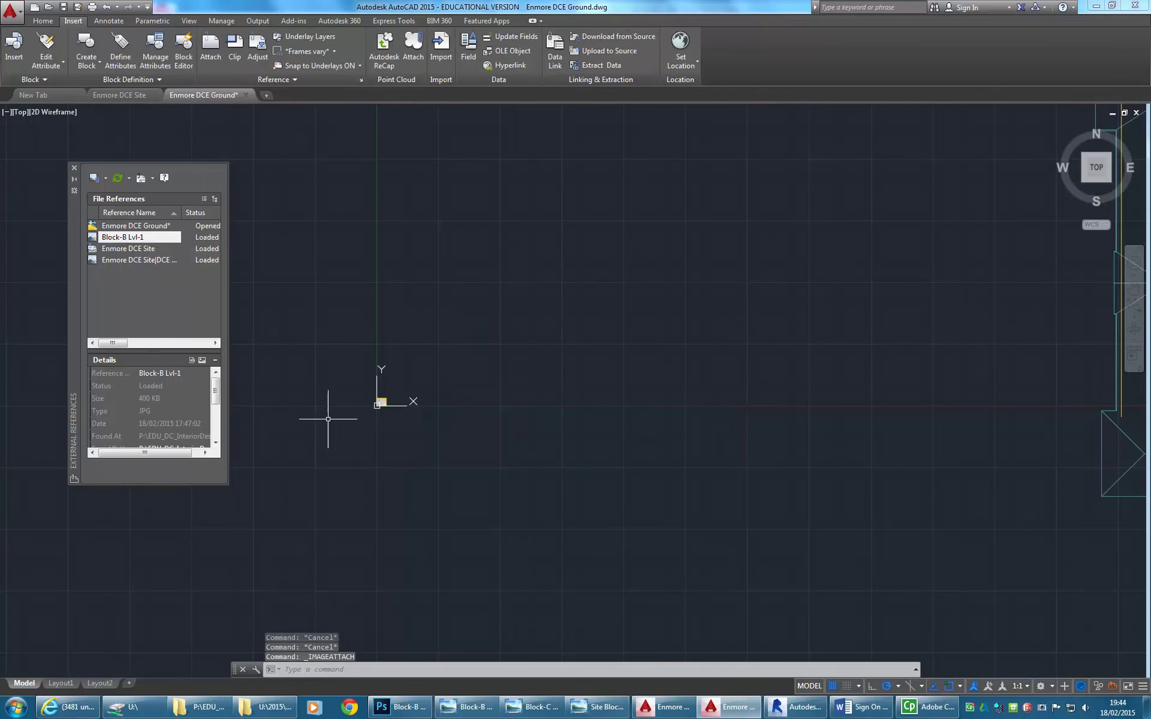
{"action": "left_click", "coordinate": [493, 370]}
{"action": "left_click", "coordinate": [437, 395]}
{"action": "key", "text": "Delete"}
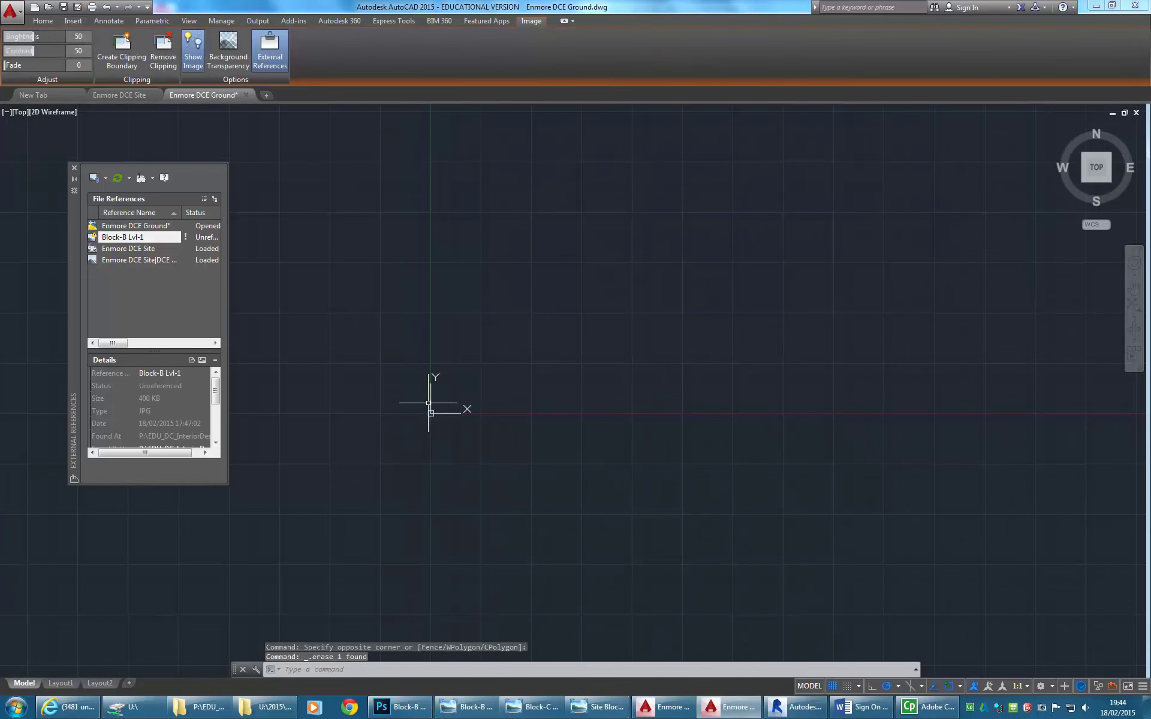
- Re-attach Block-B Lvl-1 at scale 10000 and frame it beside the ground-floor plan
{"action": "right_click", "coordinate": [133, 238]}
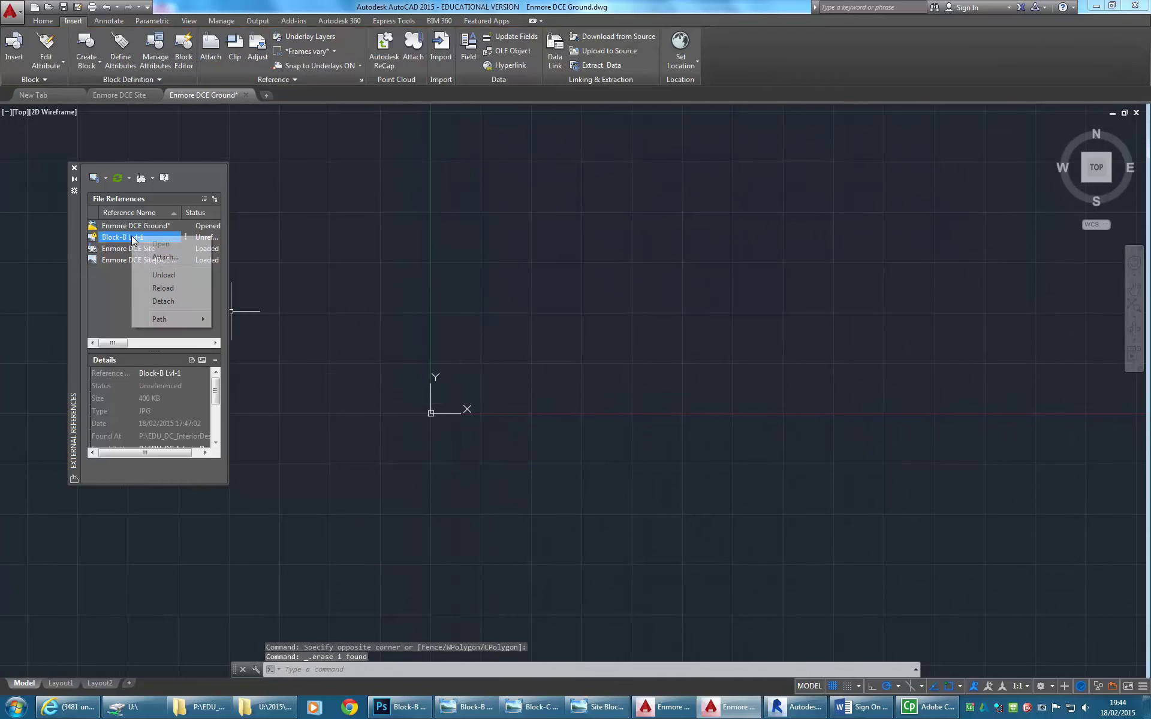
{"action": "left_click", "coordinate": [164, 256]}
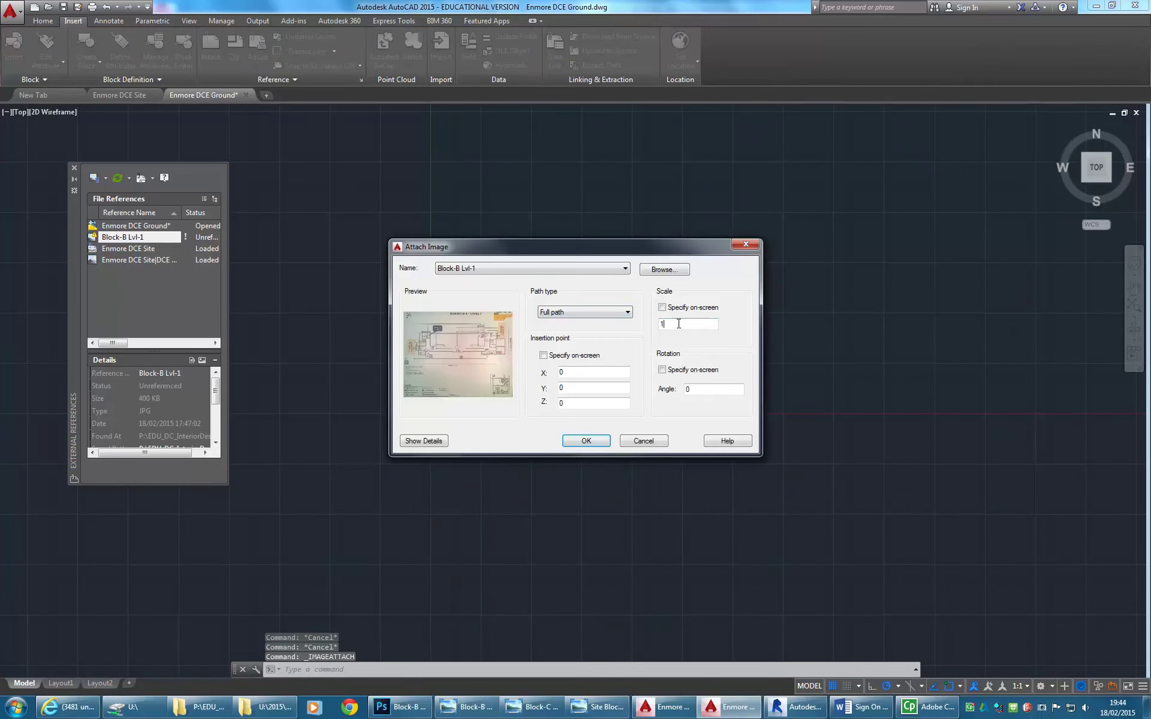
{"action": "type", "text": "10000"}
{"action": "left_click", "coordinate": [586, 440]}
{"action": "middle_click_drag", "start_coordinate": [432, 418], "coordinate": [367, 475]}
{"action": "scroll", "coordinate": [467, 459], "scroll_direction": "down", "scroll_amount": 5}
{"action": "scroll", "coordinate": [367, 476], "scroll_direction": "up", "scroll_amount": 2}
{"action": "left_click", "coordinate": [376, 479]}
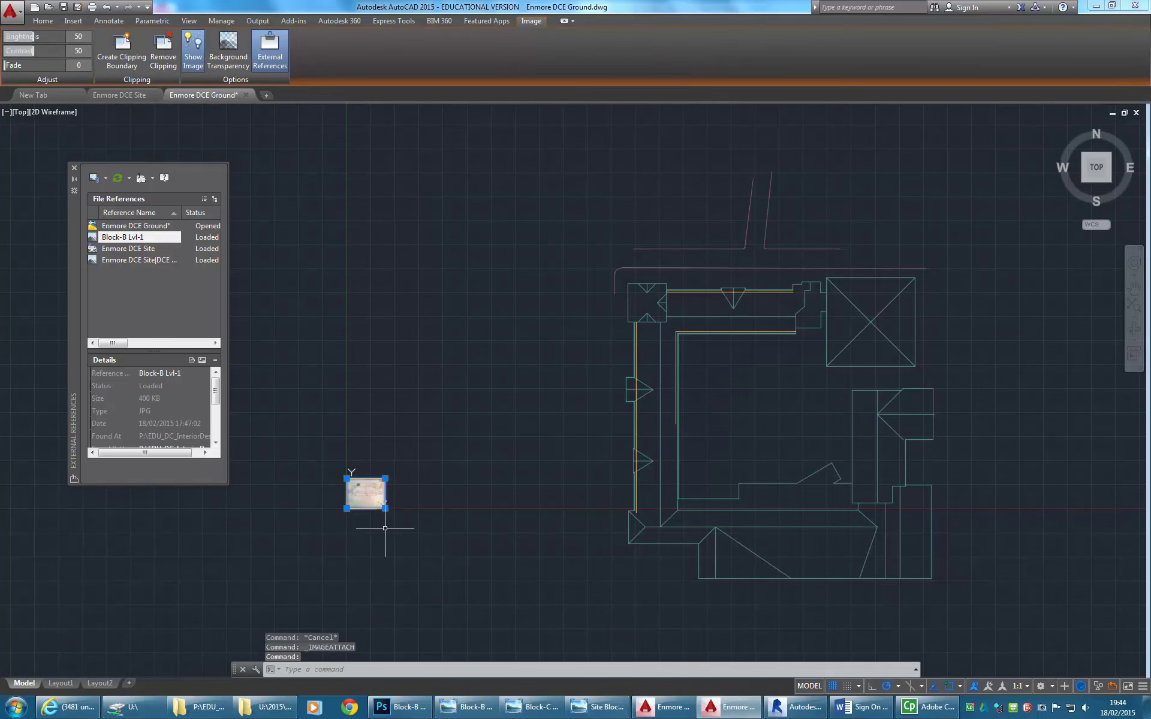
{"action": "middle_click_drag", "start_coordinate": [545, 424], "coordinate": [469, 457]}
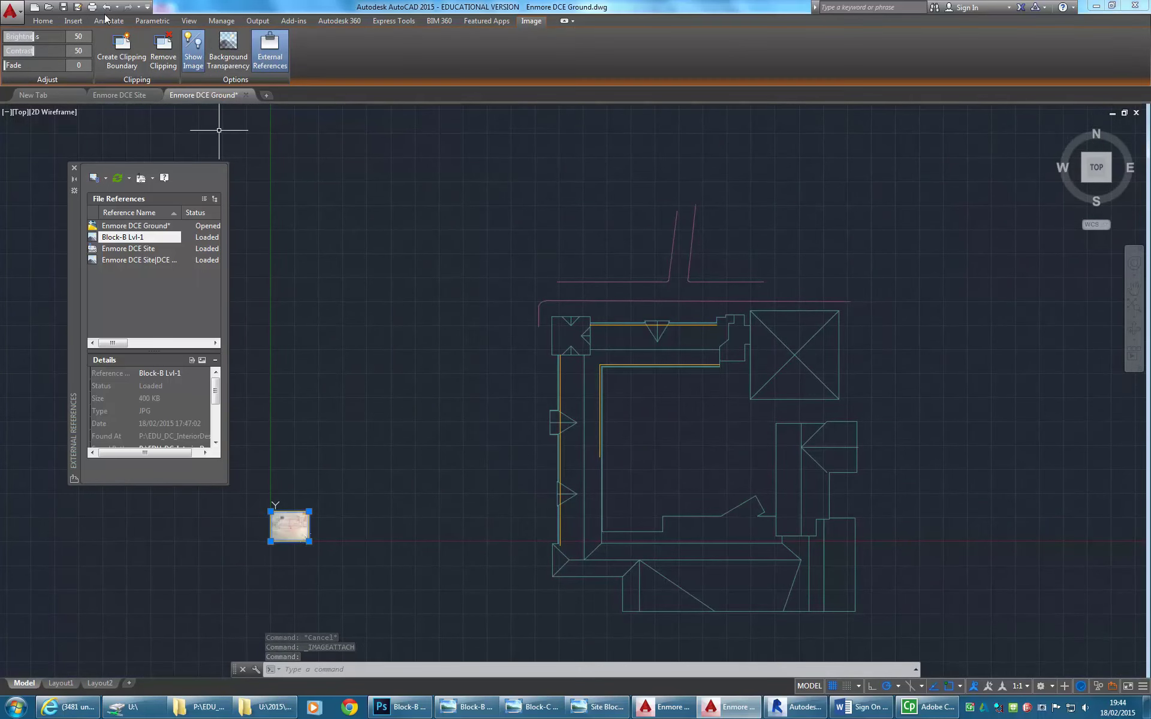
- Window-select the attached Block-B image
{"action": "left_click", "coordinate": [39, 22]}
{"action": "left_click", "coordinate": [530, 21]}
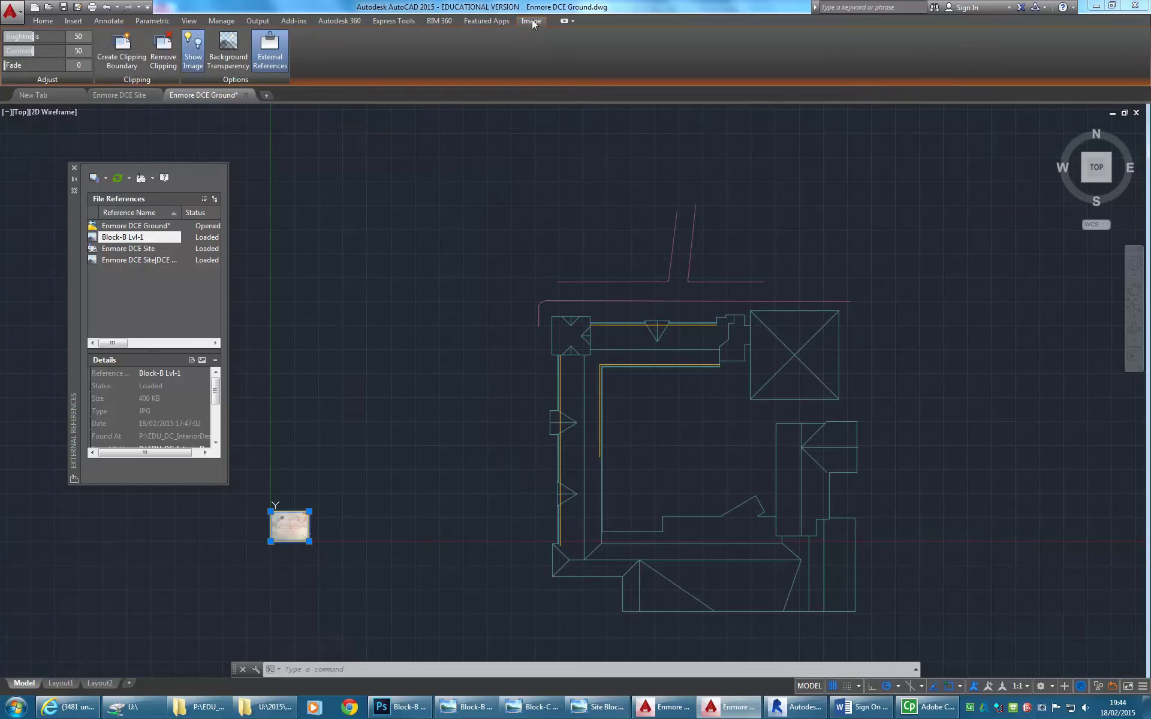
{"action": "key", "text": "Escape"}
{"action": "key", "text": "Escape"}
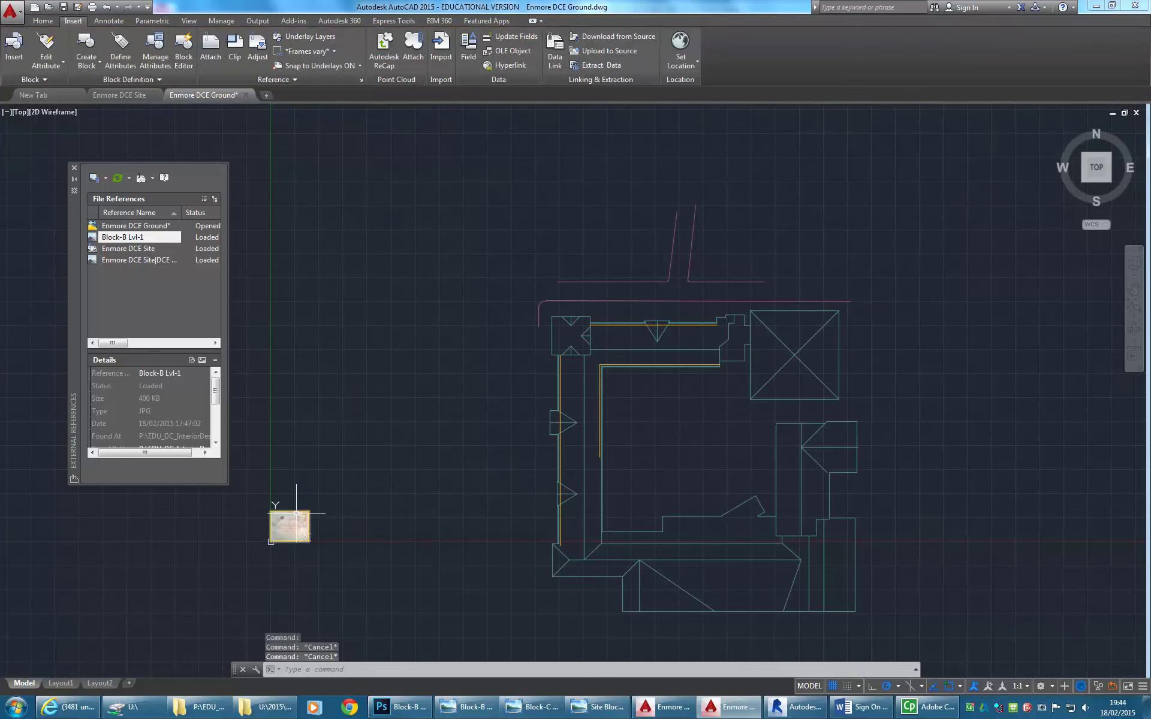
{"action": "left_click", "coordinate": [288, 512]}
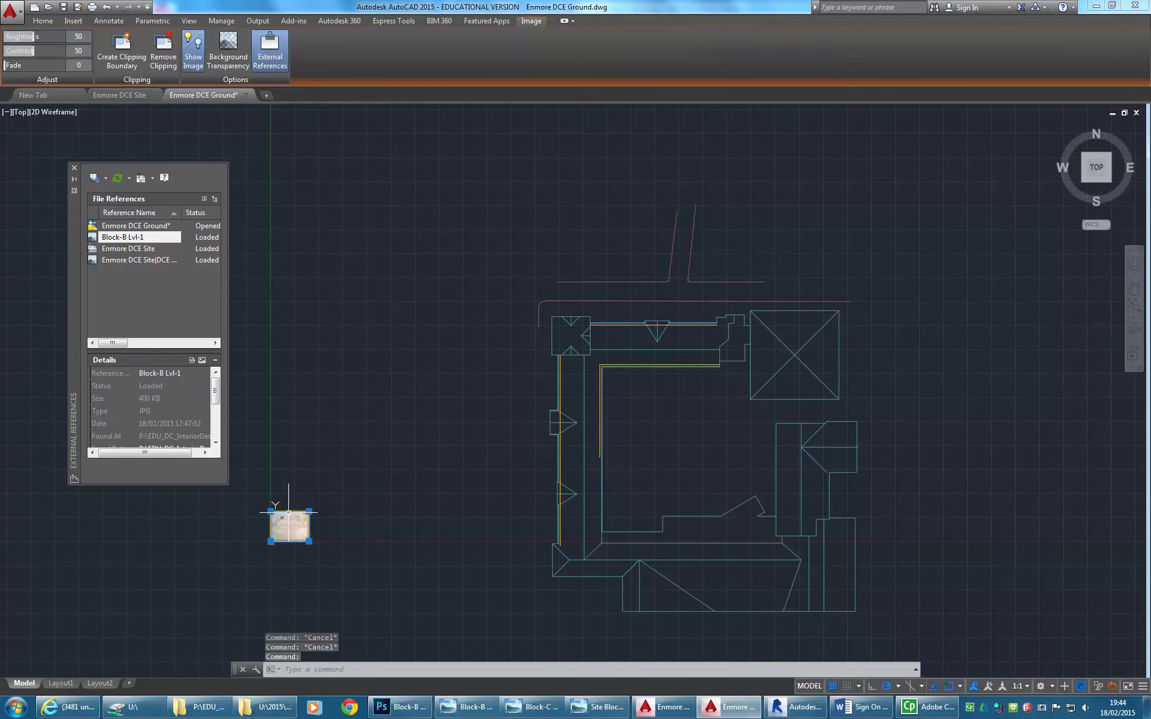
{"action": "key", "text": "Escape"}
{"action": "left_click", "coordinate": [250, 488]}
{"action": "left_click", "coordinate": [309, 541]}
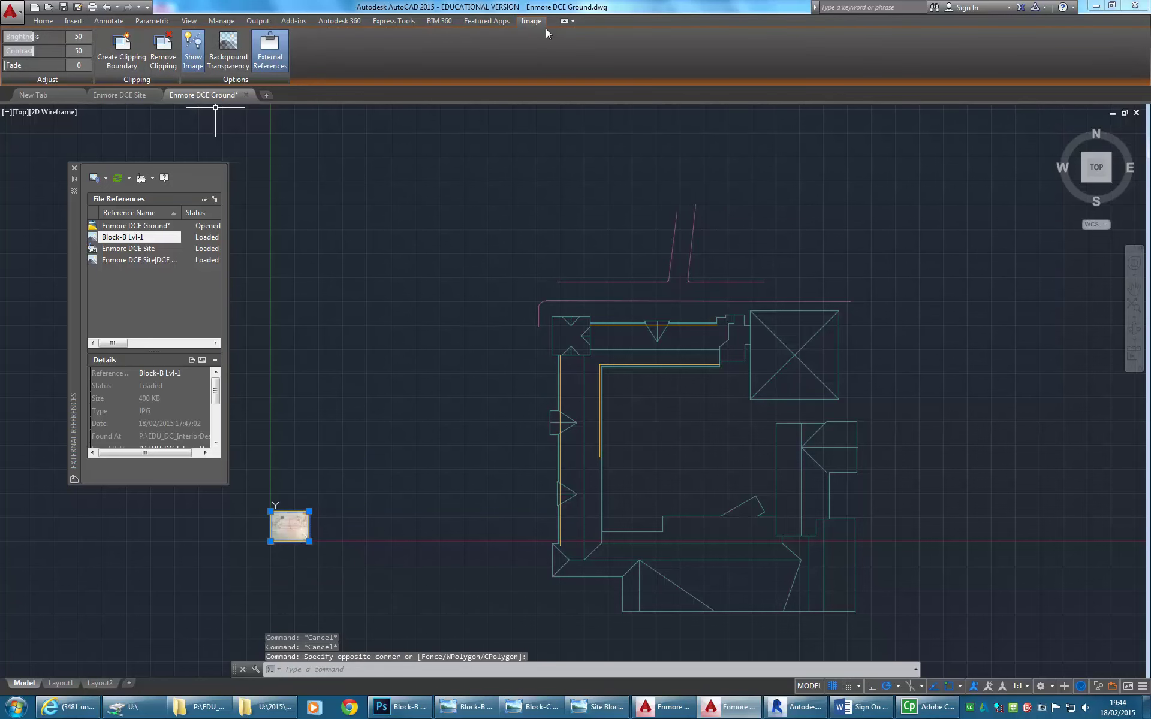
- Move the image from its upper-left corner onto the ground-floor building plan
{"action": "left_click", "coordinate": [43, 22]}
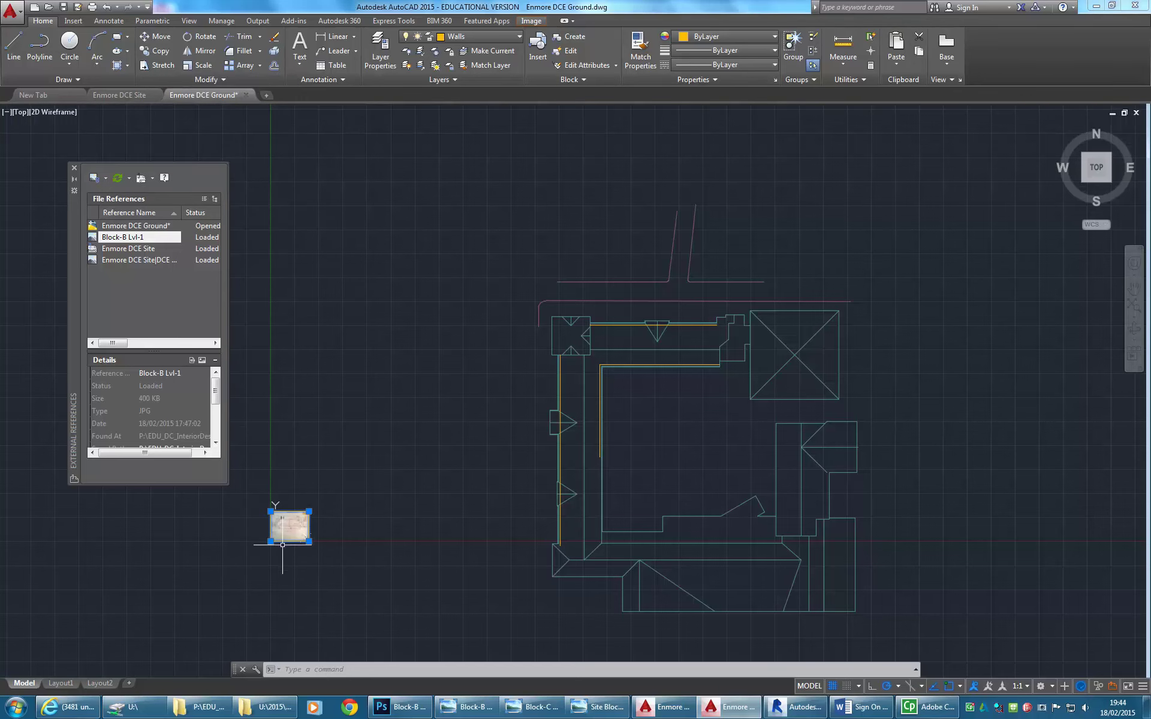
{"action": "scroll", "coordinate": [274, 540], "scroll_direction": "up", "scroll_amount": 5}
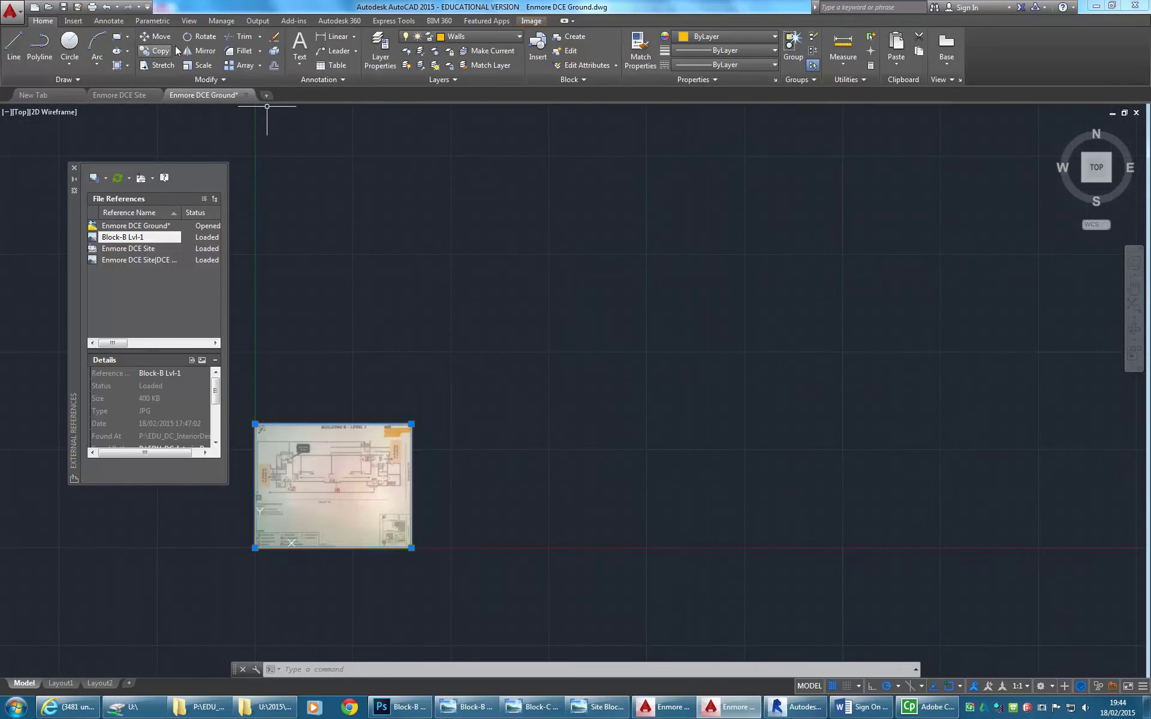
{"action": "left_click", "coordinate": [154, 37]}
{"action": "scroll", "coordinate": [360, 513], "scroll_direction": "up", "scroll_amount": 3}
{"action": "left_click", "coordinate": [293, 384]}
{"action": "scroll", "coordinate": [634, 214], "scroll_direction": "down", "scroll_amount": 4}
{"action": "scroll", "coordinate": [596, 308], "scroll_direction": "down", "scroll_amount": 3}
{"action": "middle_click_drag", "start_coordinate": [596, 308], "coordinate": [355, 404]}
{"action": "scroll", "coordinate": [539, 308], "scroll_direction": "up", "scroll_amount": 3}
{"action": "scroll", "coordinate": [523, 310], "scroll_direction": "up", "scroll_amount": 2}
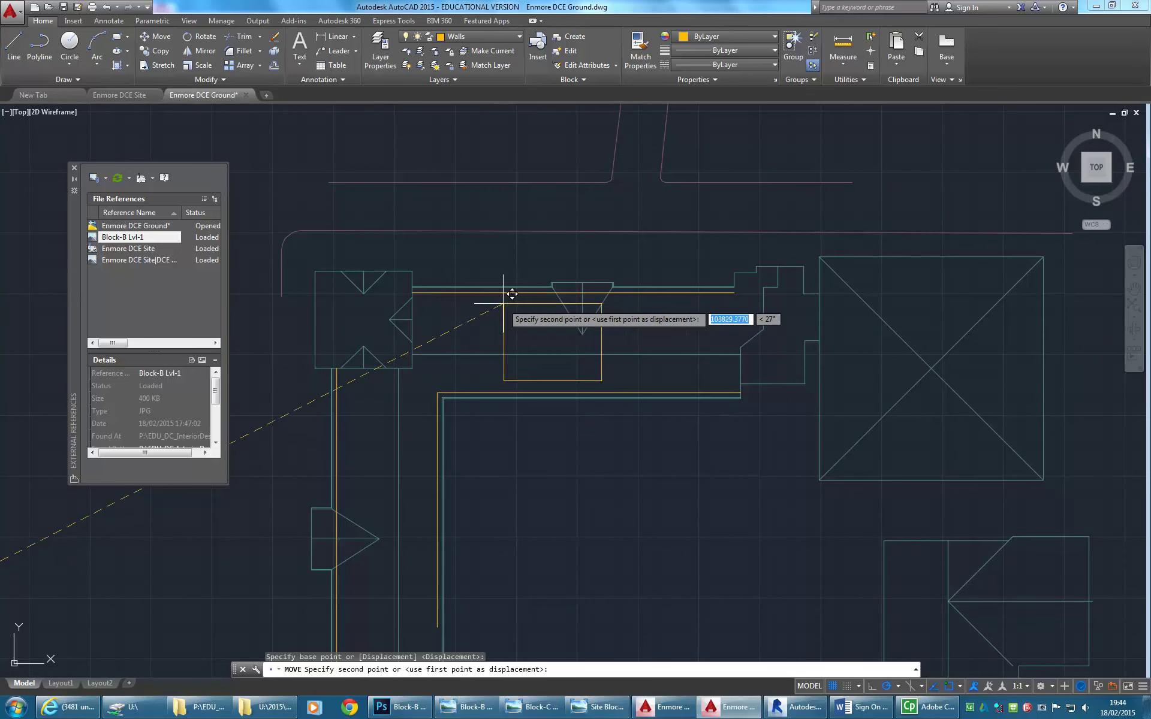
{"action": "left_click", "coordinate": [511, 294]}
{"action": "scroll", "coordinate": [503, 326], "scroll_direction": "up", "scroll_amount": 6}
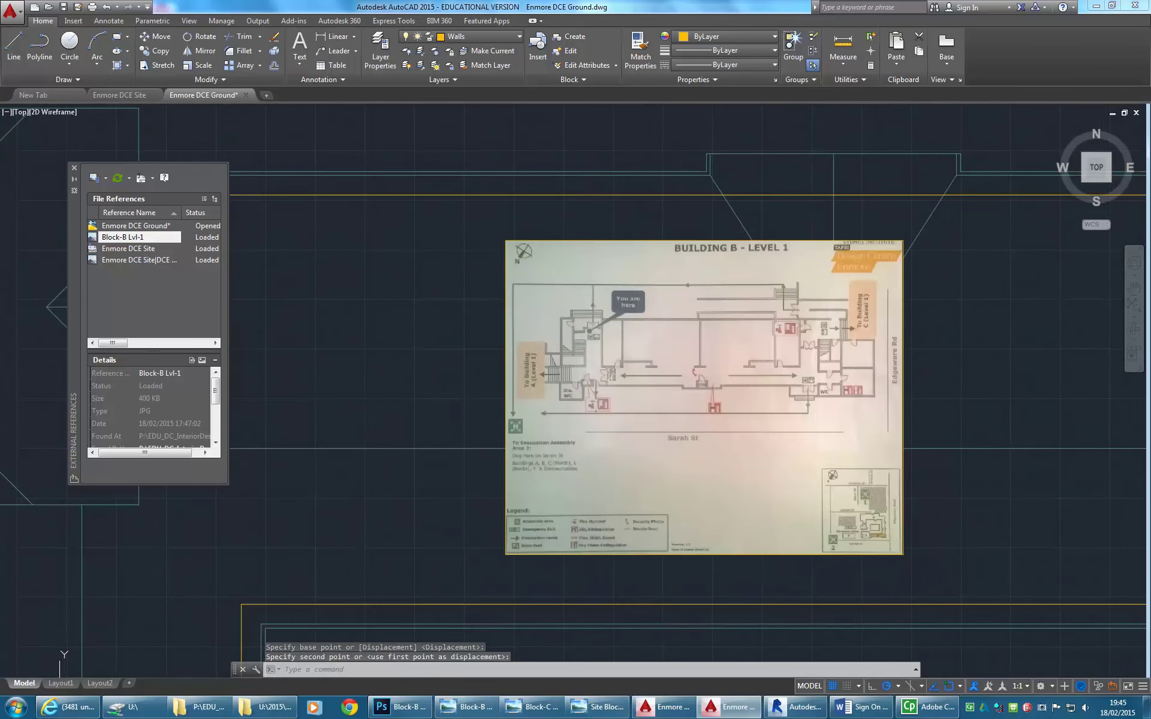
{"action": "middle_click_drag", "start_coordinate": [424, 385], "coordinate": [307, 366]}
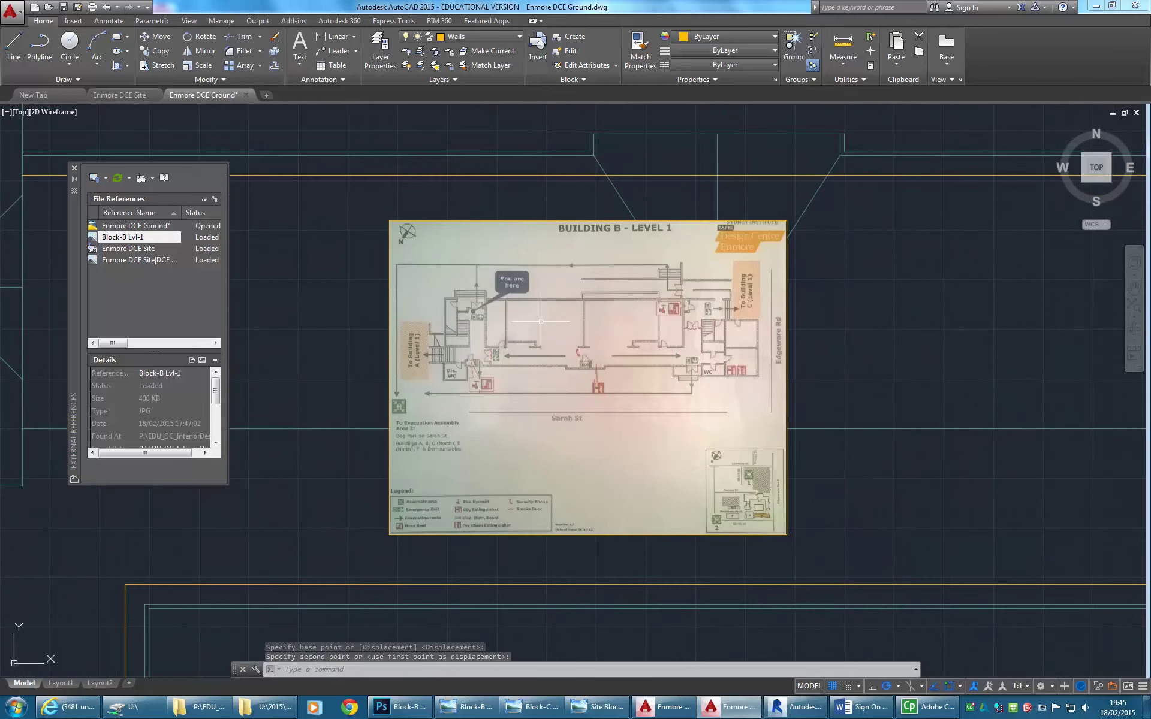
{"action": "scroll", "coordinate": [549, 338], "scroll_direction": "up", "scroll_amount": 2}
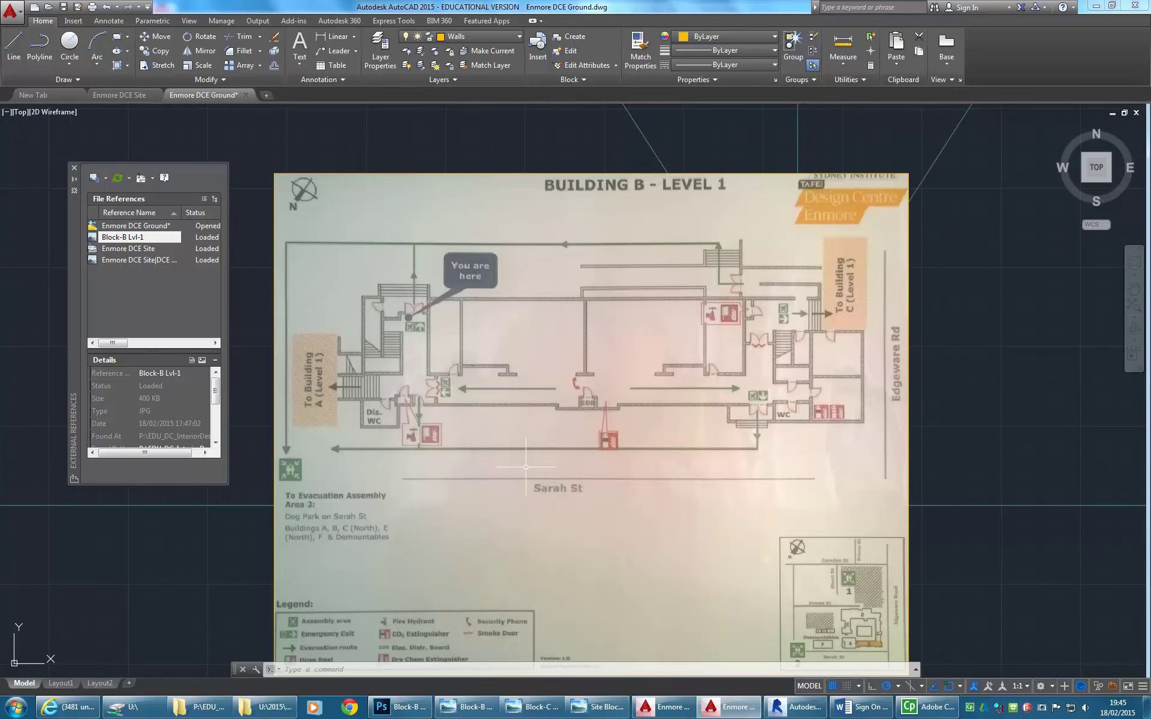
{"action": "scroll", "coordinate": [498, 233], "scroll_direction": "down", "scroll_amount": 3}
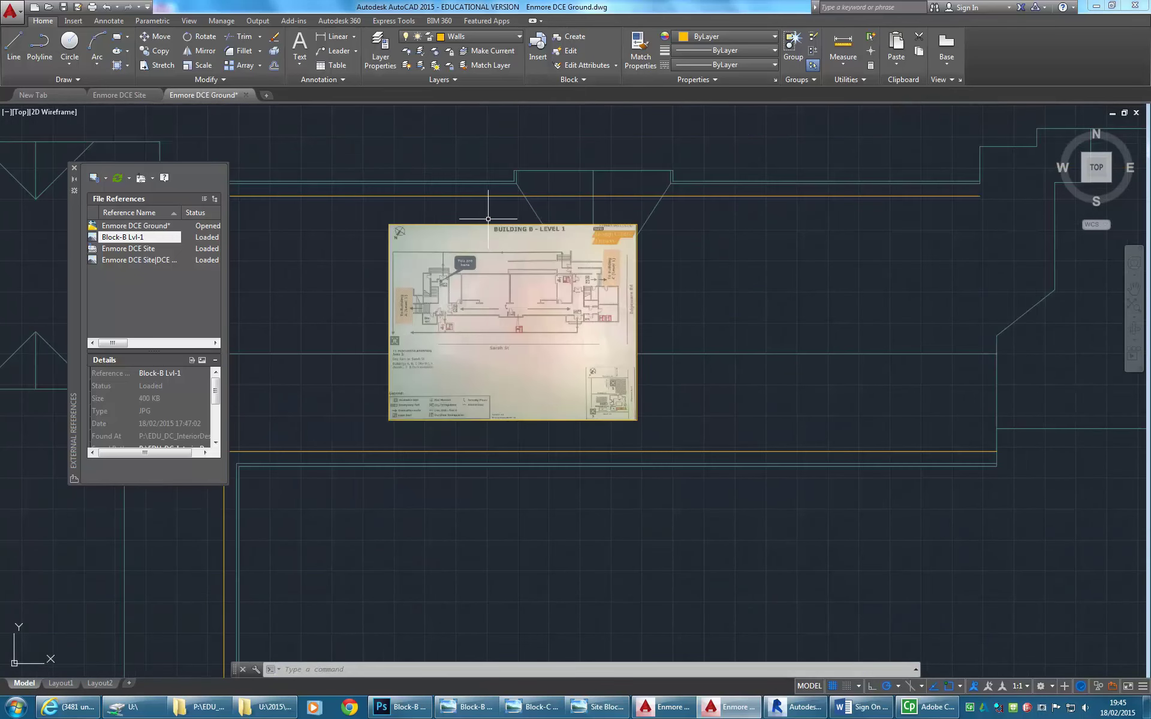
{"action": "scroll", "coordinate": [488, 271], "scroll_direction": "up", "scroll_amount": 2}
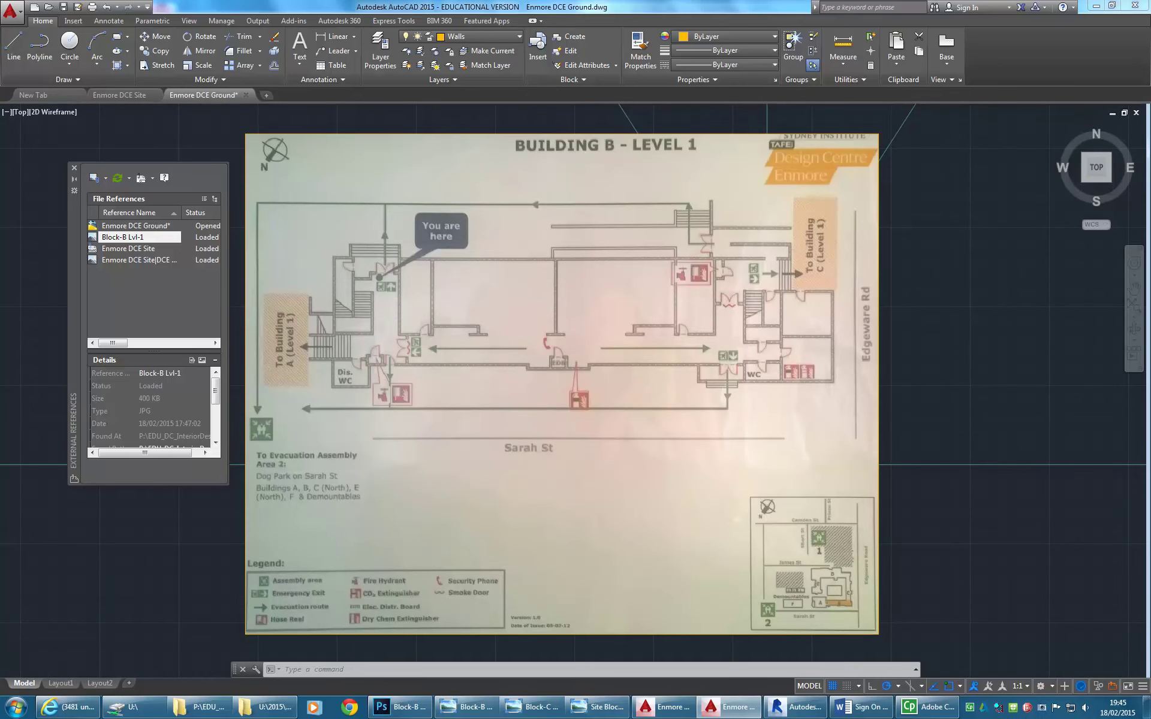
{"action": "scroll", "coordinate": [456, 350], "scroll_direction": "down", "scroll_amount": 2}
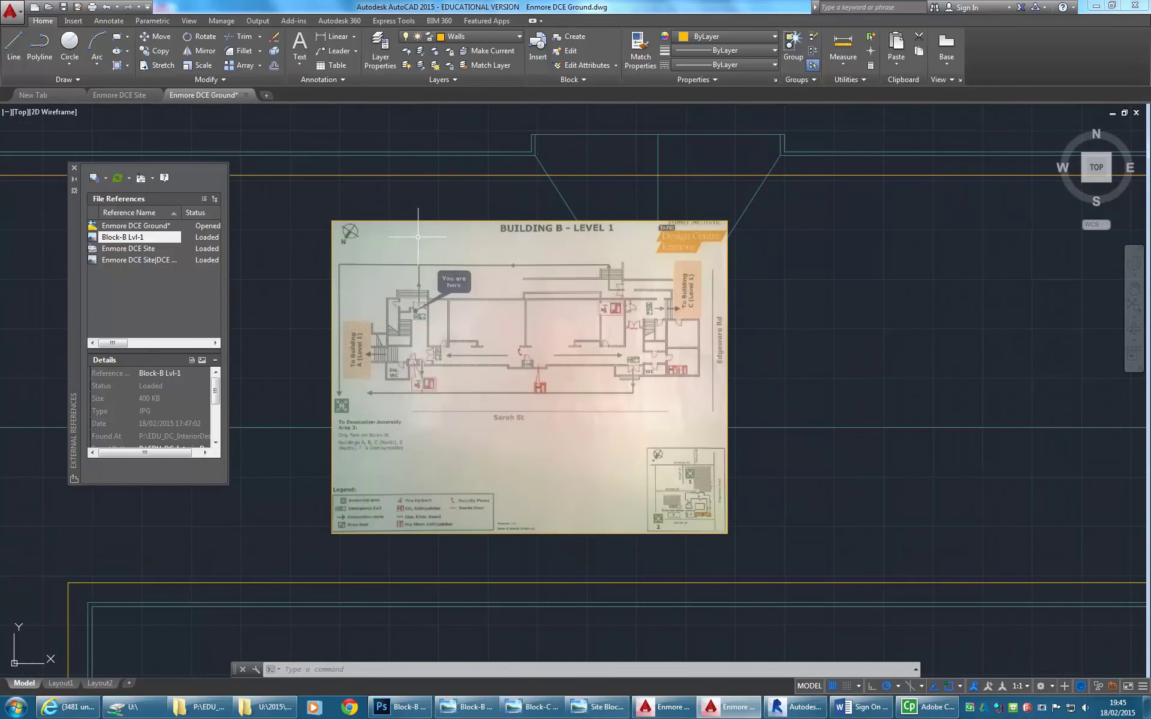
- Rotate the Block-B plan image 180 degrees about a base point on the image
{"action": "left_click", "coordinate": [495, 219]}
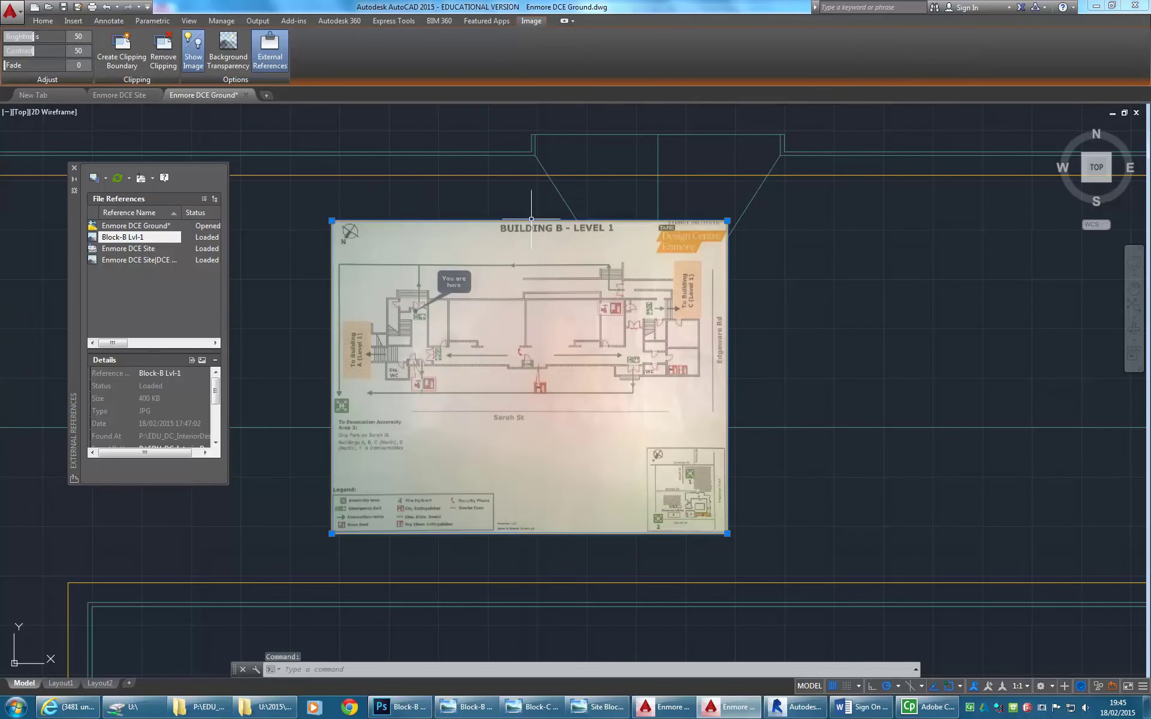
{"action": "left_click", "coordinate": [43, 21]}
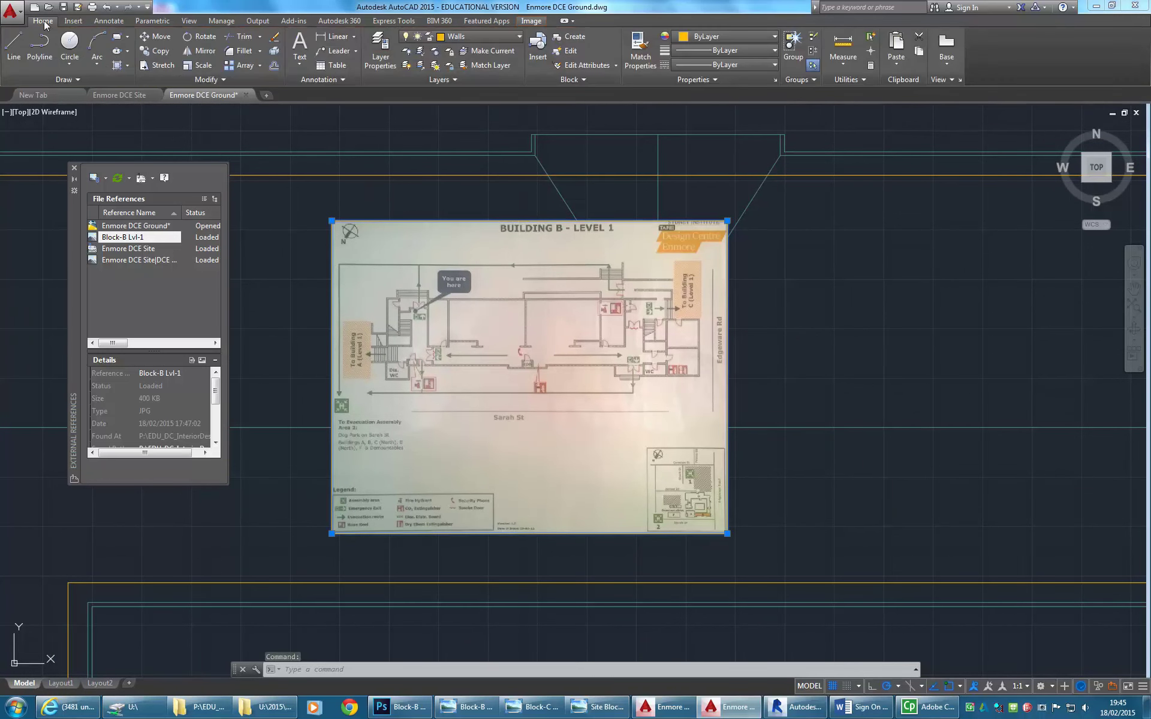
{"action": "left_click", "coordinate": [201, 38]}
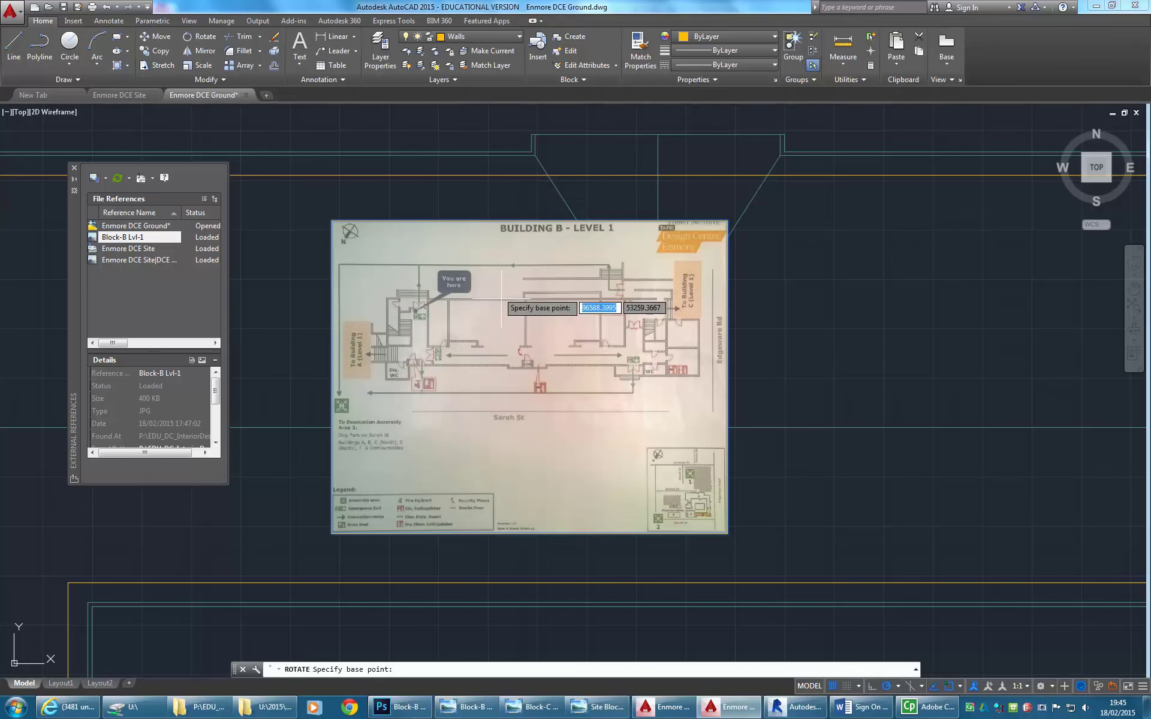
{"action": "left_click", "coordinate": [529, 377]}
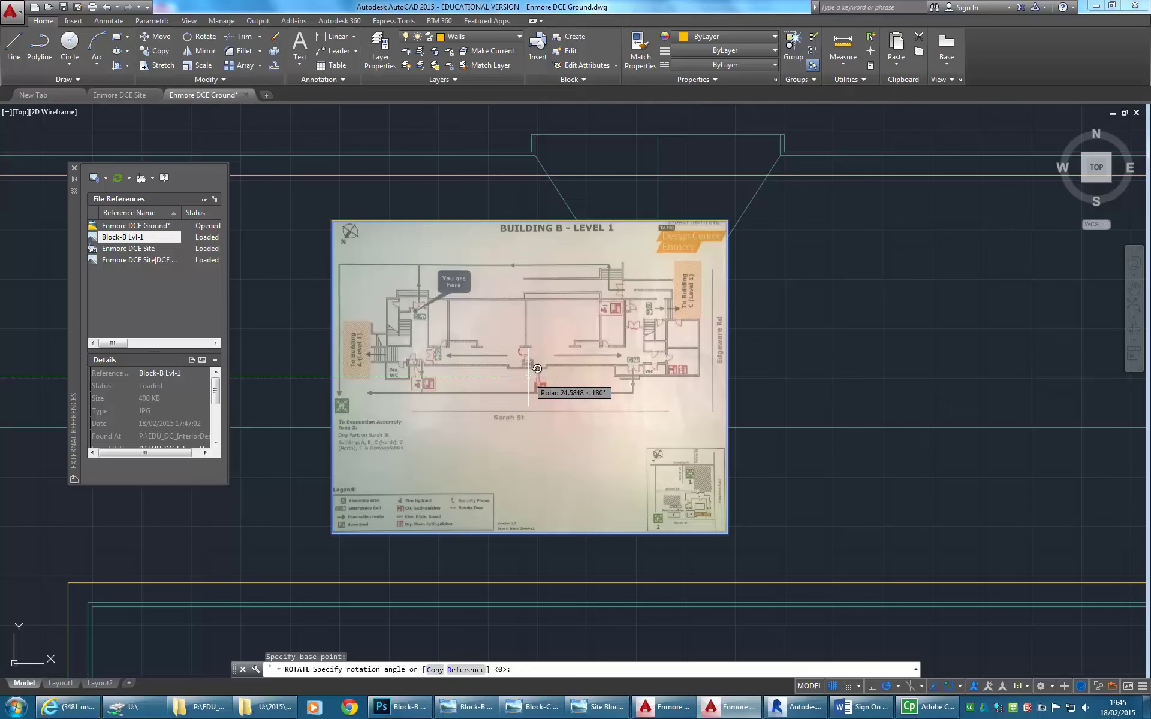
{"action": "type", "text": "180"}
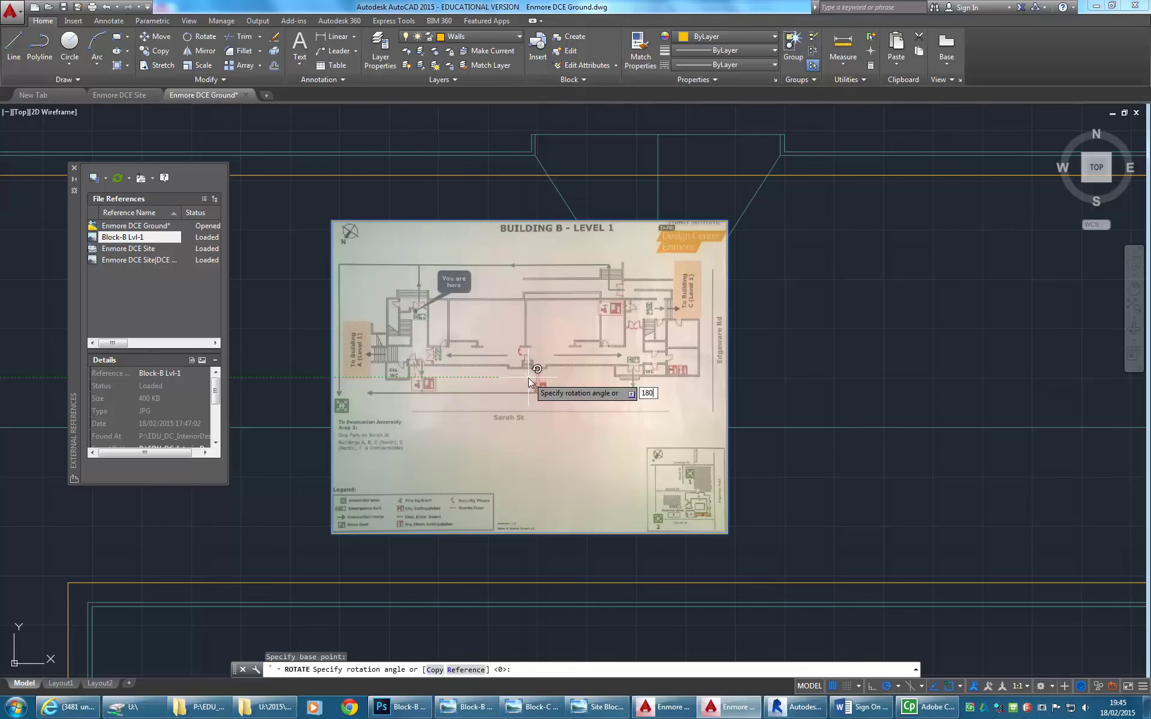
{"action": "key", "text": "Return"}
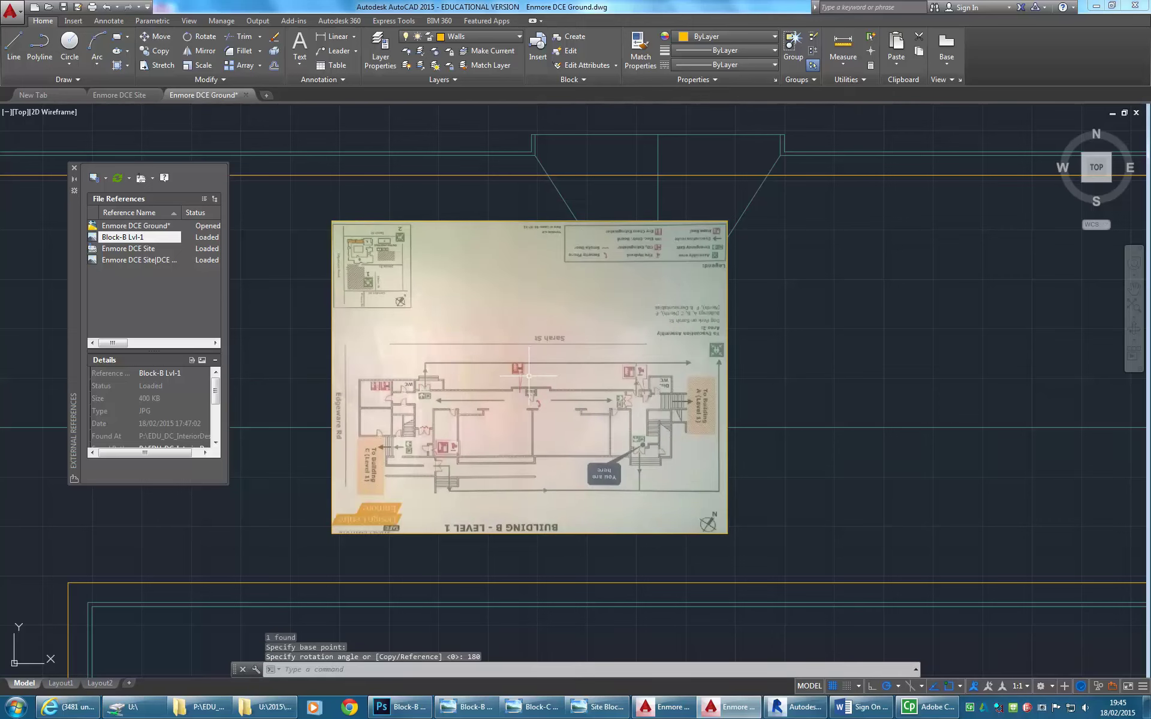
{"action": "middle_click_drag", "start_coordinate": [463, 450], "coordinate": [517, 451]}
{"action": "scroll", "coordinate": [517, 451], "scroll_direction": "up", "scroll_amount": 2}
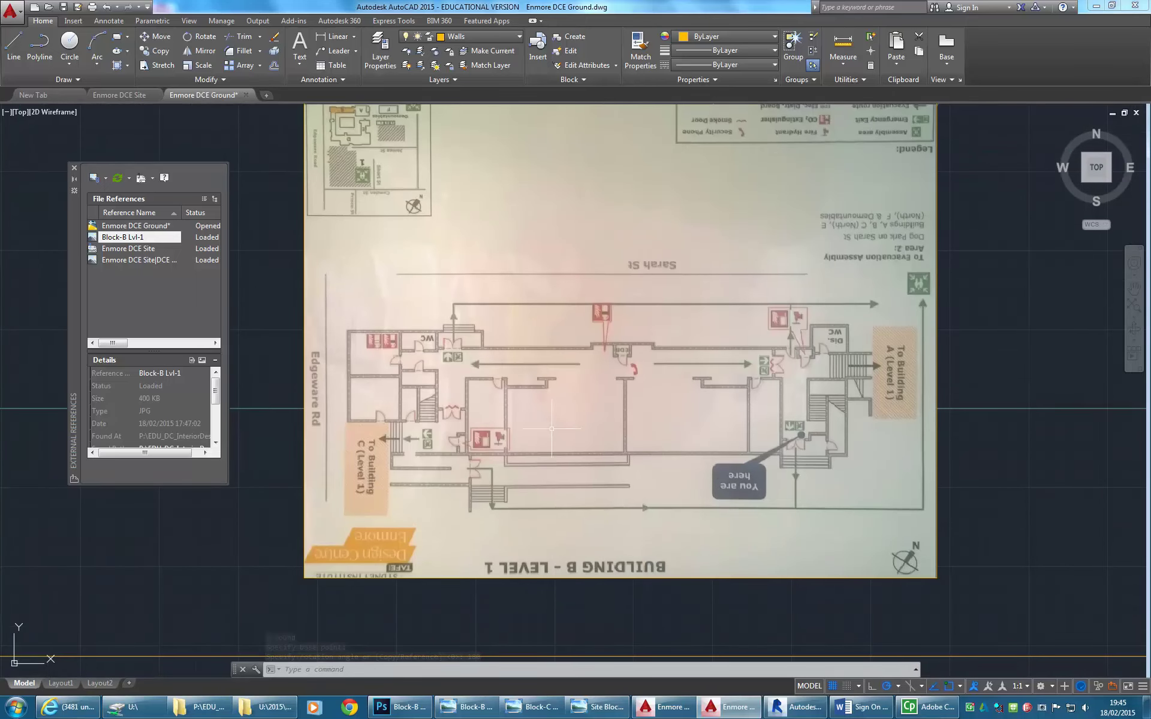
{"action": "scroll", "coordinate": [586, 432], "scroll_direction": "up", "scroll_amount": 2}
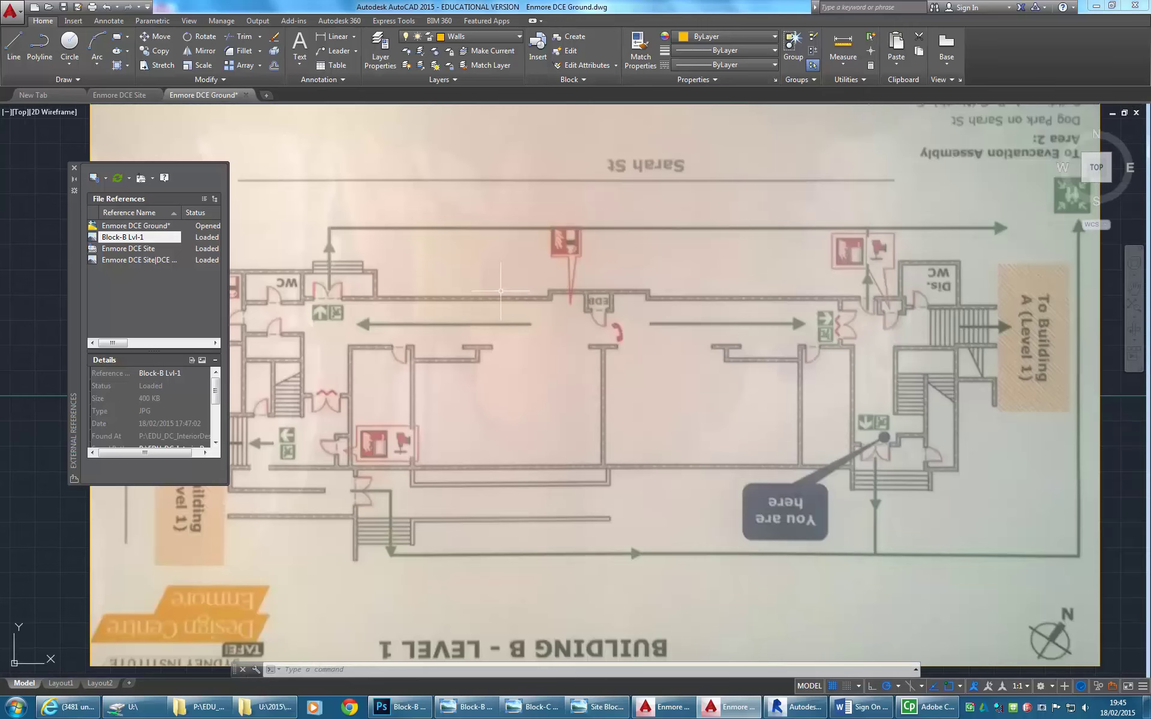
{"action": "scroll", "coordinate": [507, 470], "scroll_direction": "down", "scroll_amount": 6}
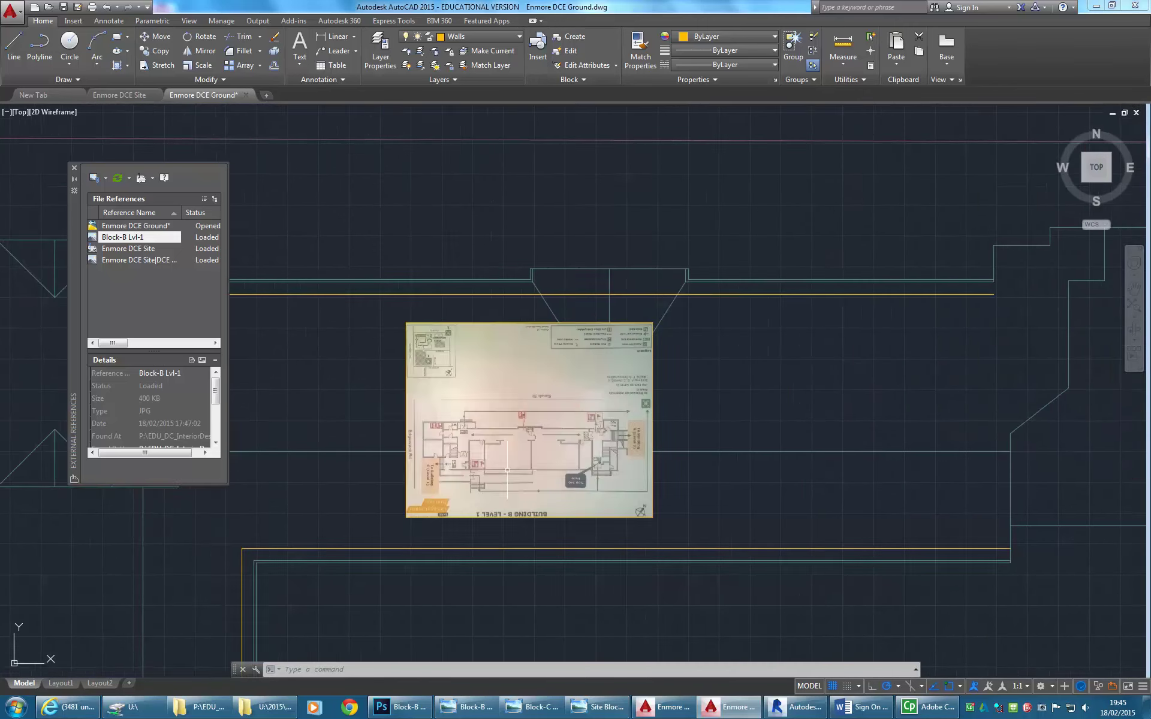
- Measure the 10300 distance between the lower and upper orange wall-line corners
{"action": "middle_click_drag", "start_coordinate": [507, 470], "coordinate": [455, 470]}
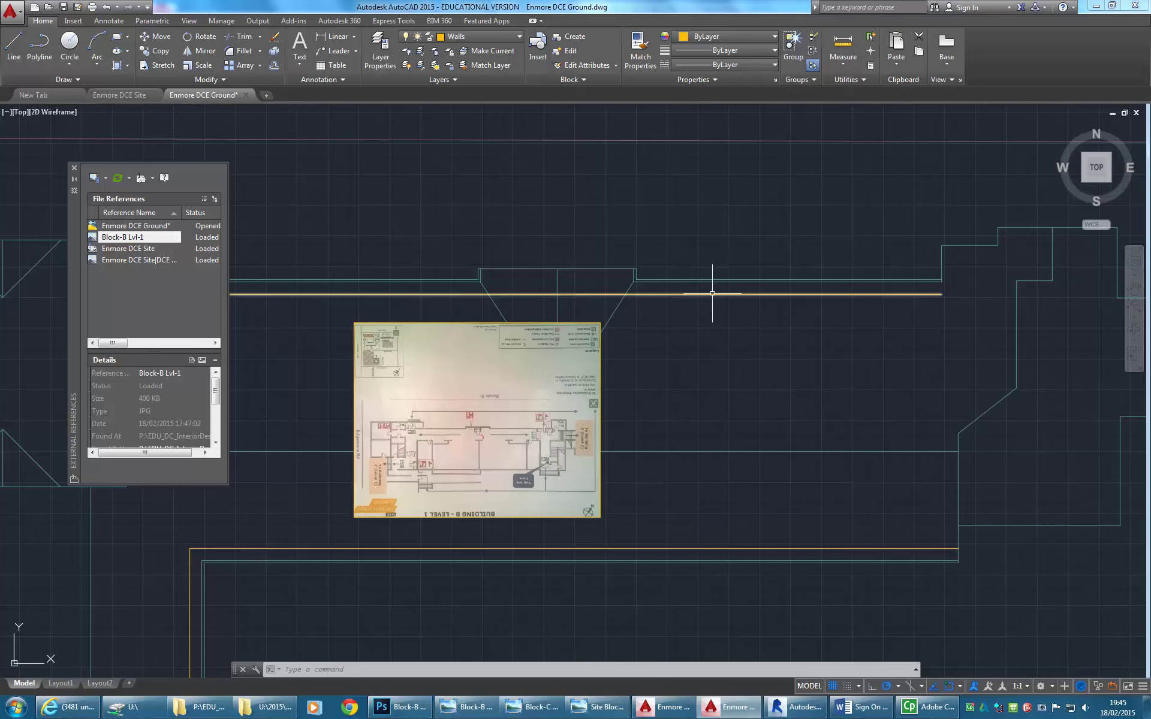
{"action": "left_click", "coordinate": [843, 44]}
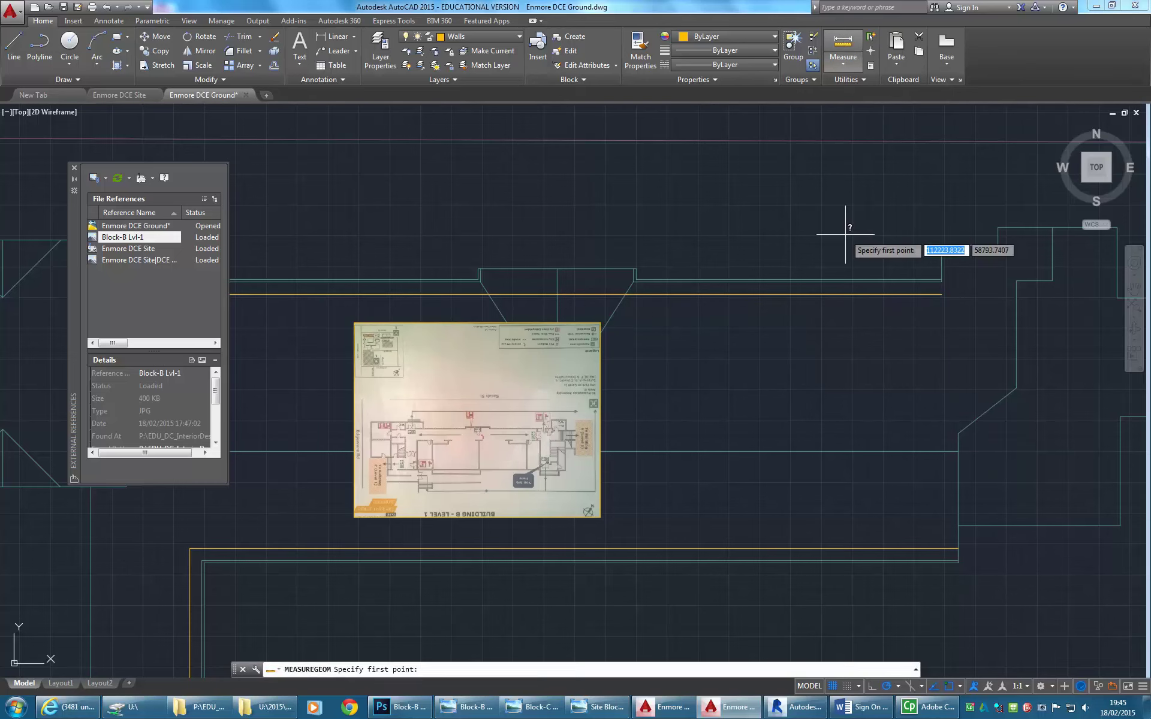
{"action": "left_click", "coordinate": [957, 549]}
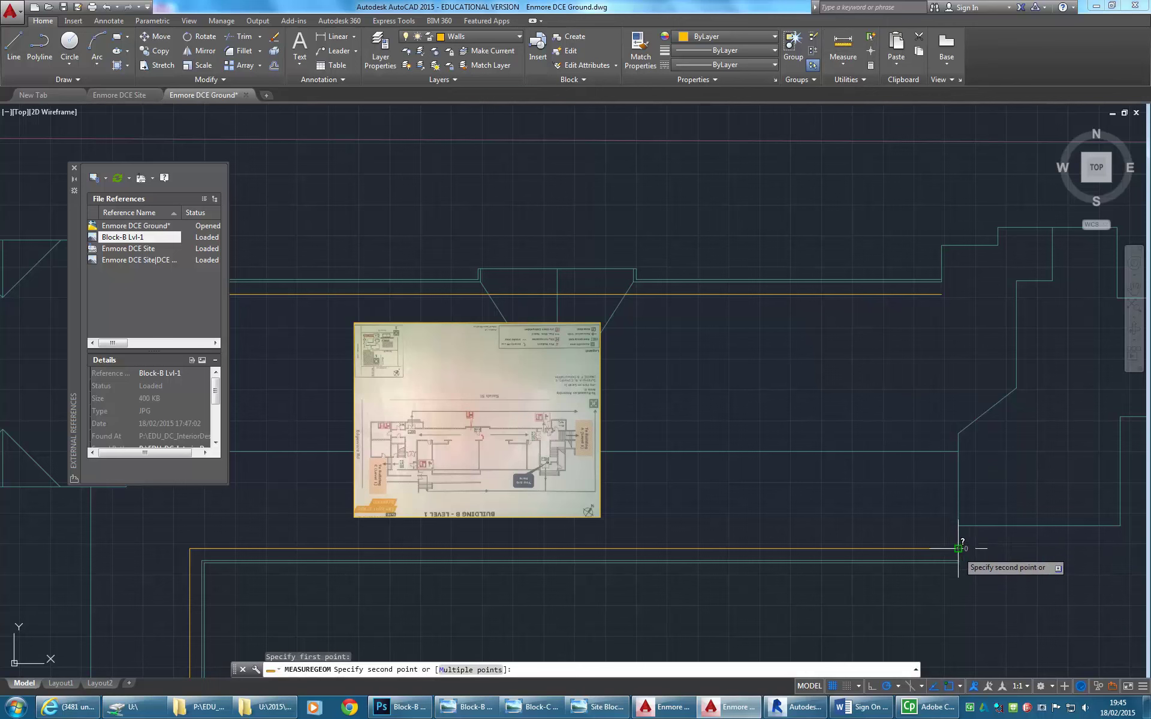
{"action": "left_click", "coordinate": [940, 294]}
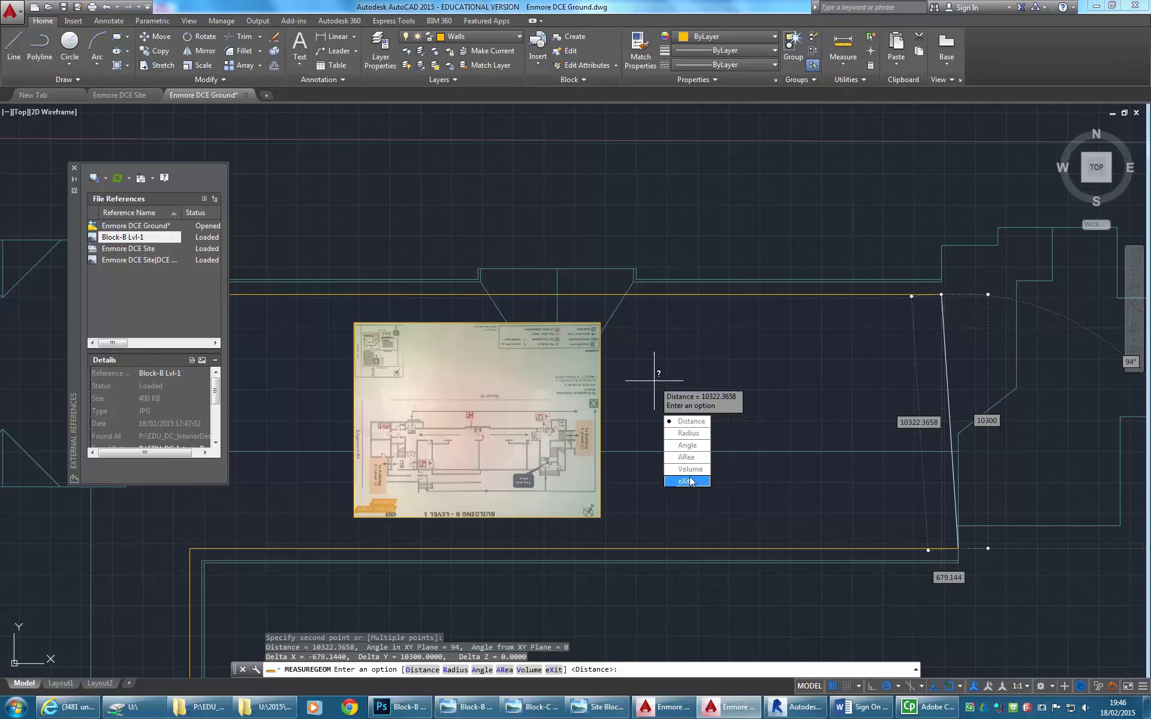
{"action": "left_click", "coordinate": [689, 481]}
{"action": "scroll", "coordinate": [453, 458], "scroll_direction": "up", "scroll_amount": 4}
{"action": "scroll", "coordinate": [456, 461], "scroll_direction": "up", "scroll_amount": 2}
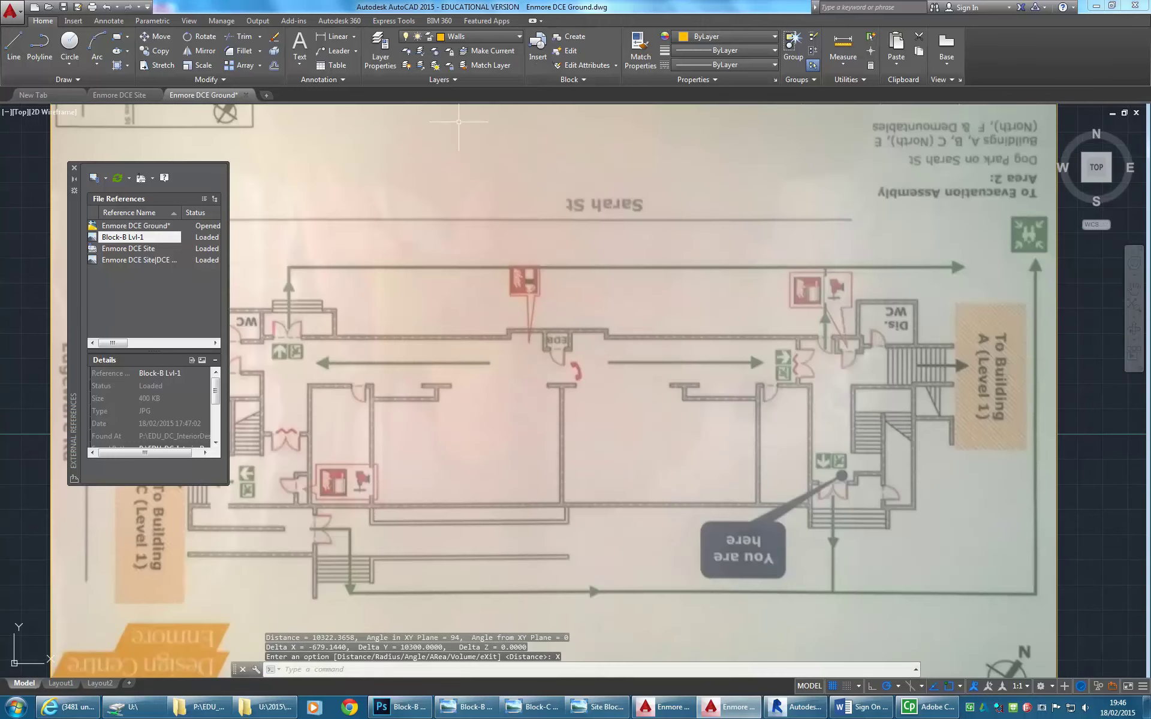
- Measure the matching wall span on the image, about 1710
{"action": "left_click", "coordinate": [843, 43]}
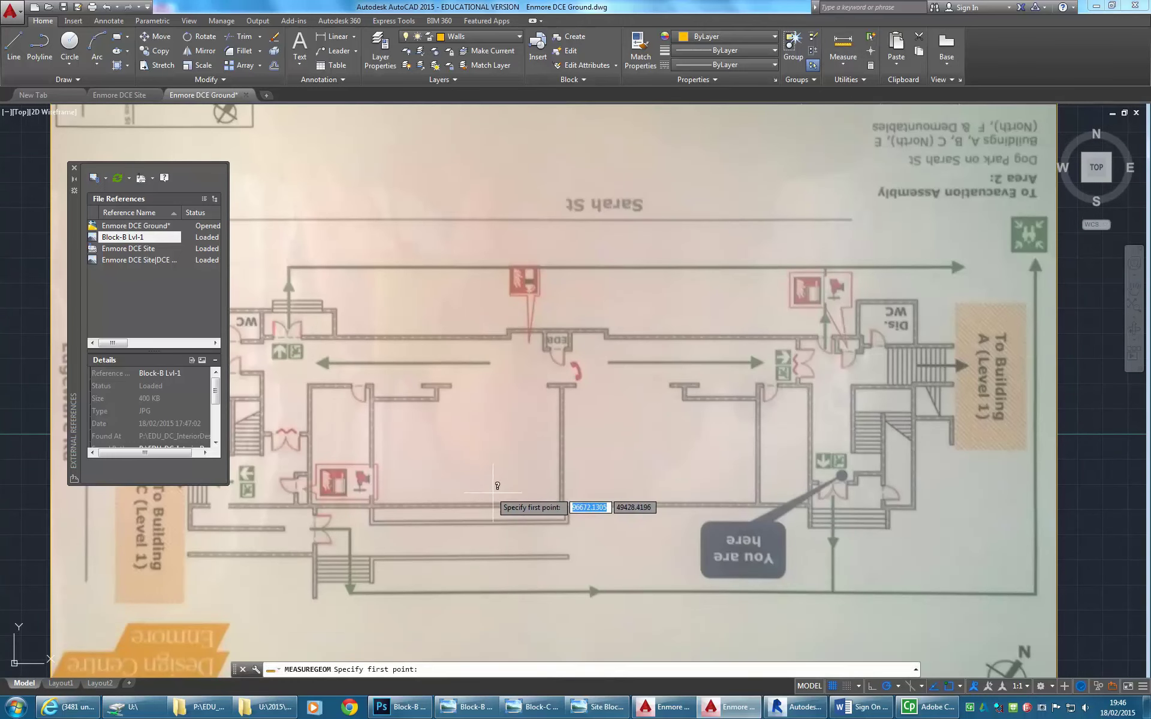
{"action": "scroll", "coordinate": [605, 483], "scroll_direction": "up", "scroll_amount": 2}
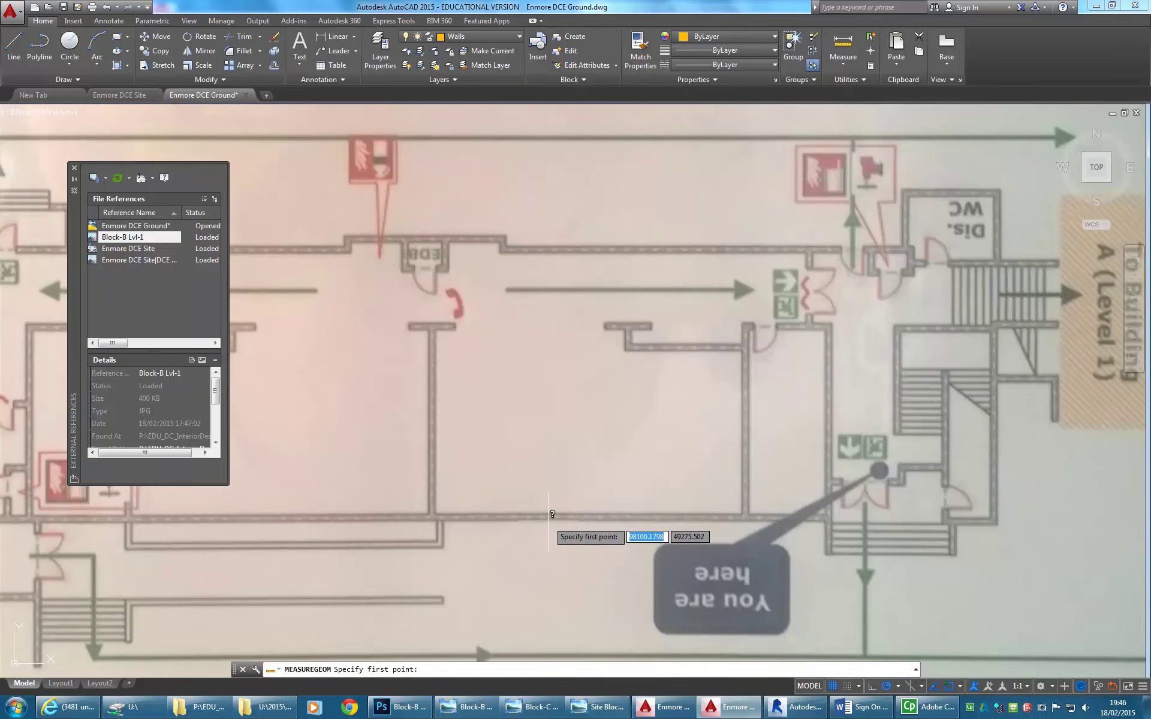
{"action": "left_click", "coordinate": [548, 519]}
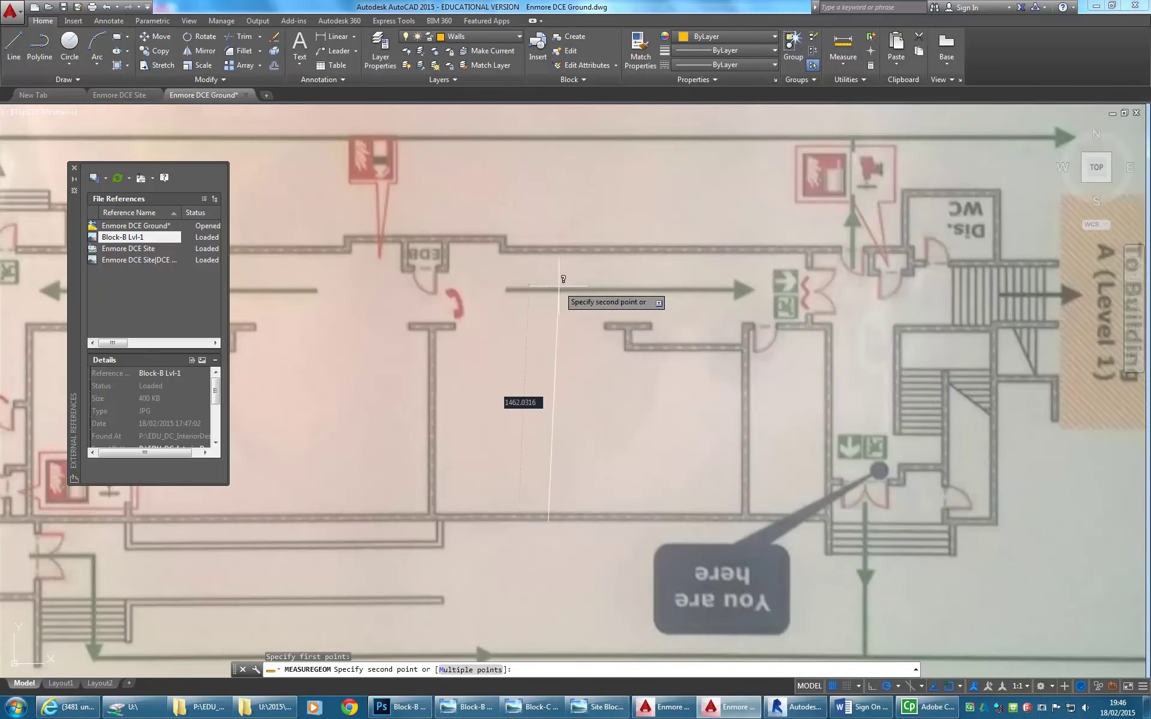
{"action": "left_click", "coordinate": [549, 246]}
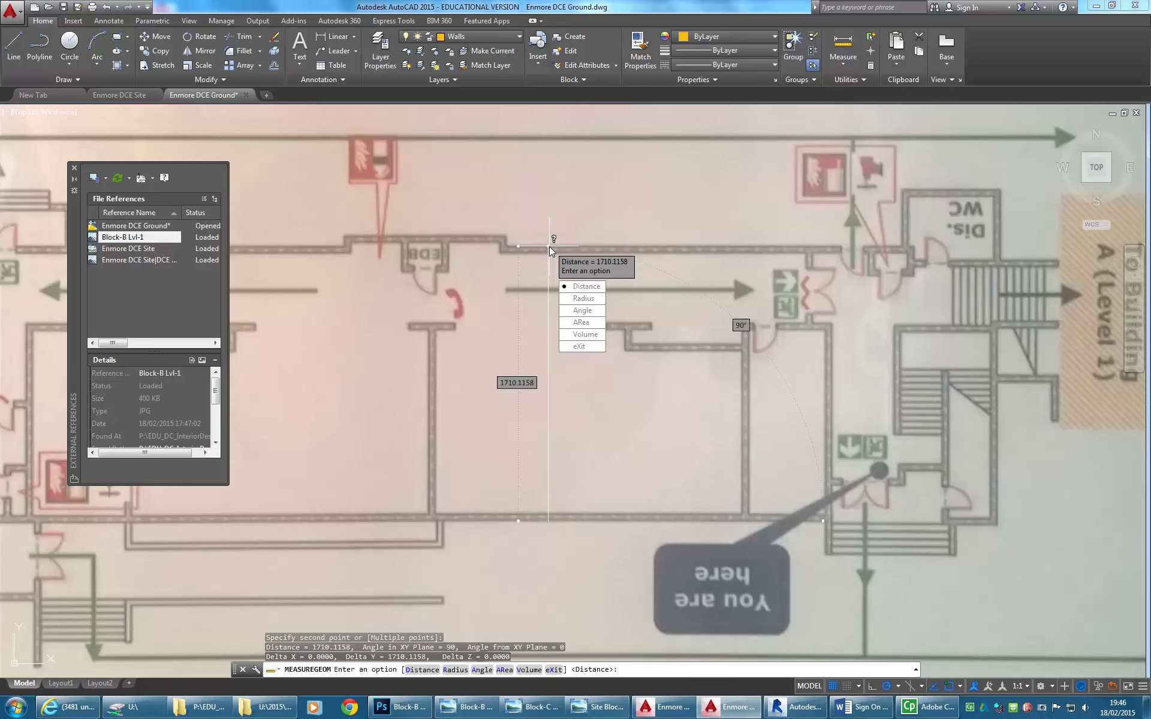
{"action": "left_click", "coordinate": [572, 352]}
{"action": "scroll", "coordinate": [544, 228], "scroll_direction": "down", "scroll_amount": 3}
- Scale the plan image by 10300/1710 about a base point on it and reframe the view
{"action": "middle_click_drag", "start_coordinate": [543, 331], "coordinate": [578, 408]}
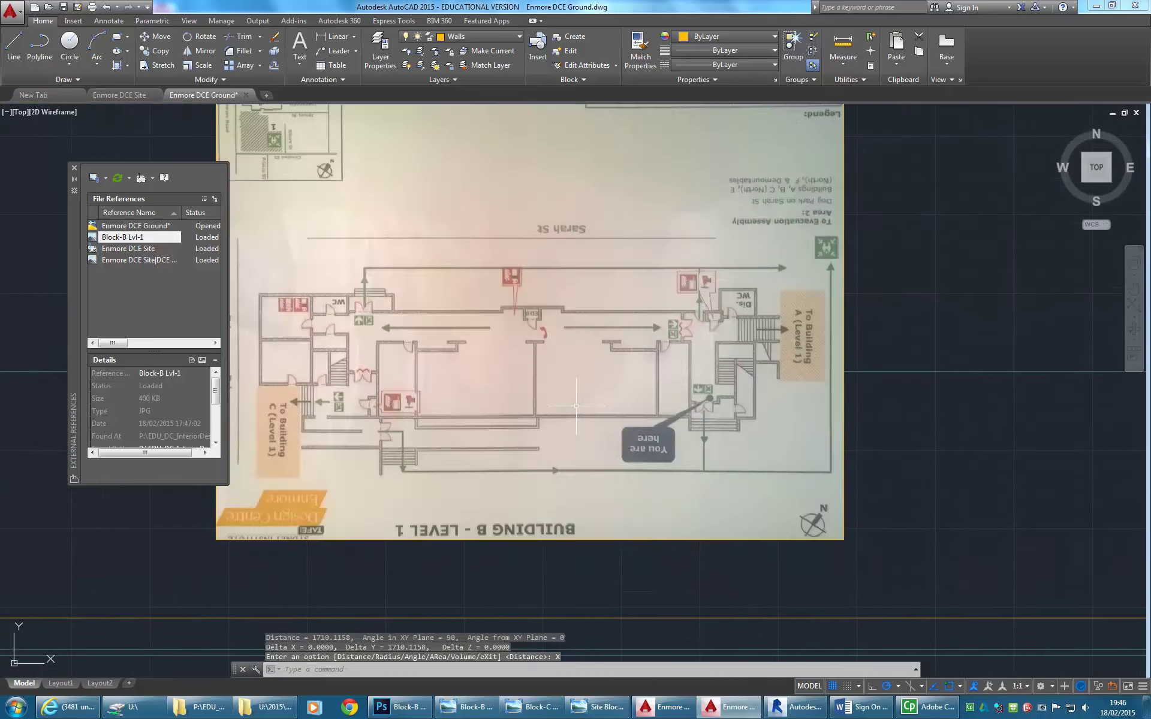
{"action": "scroll", "coordinate": [579, 408], "scroll_direction": "down", "scroll_amount": 4}
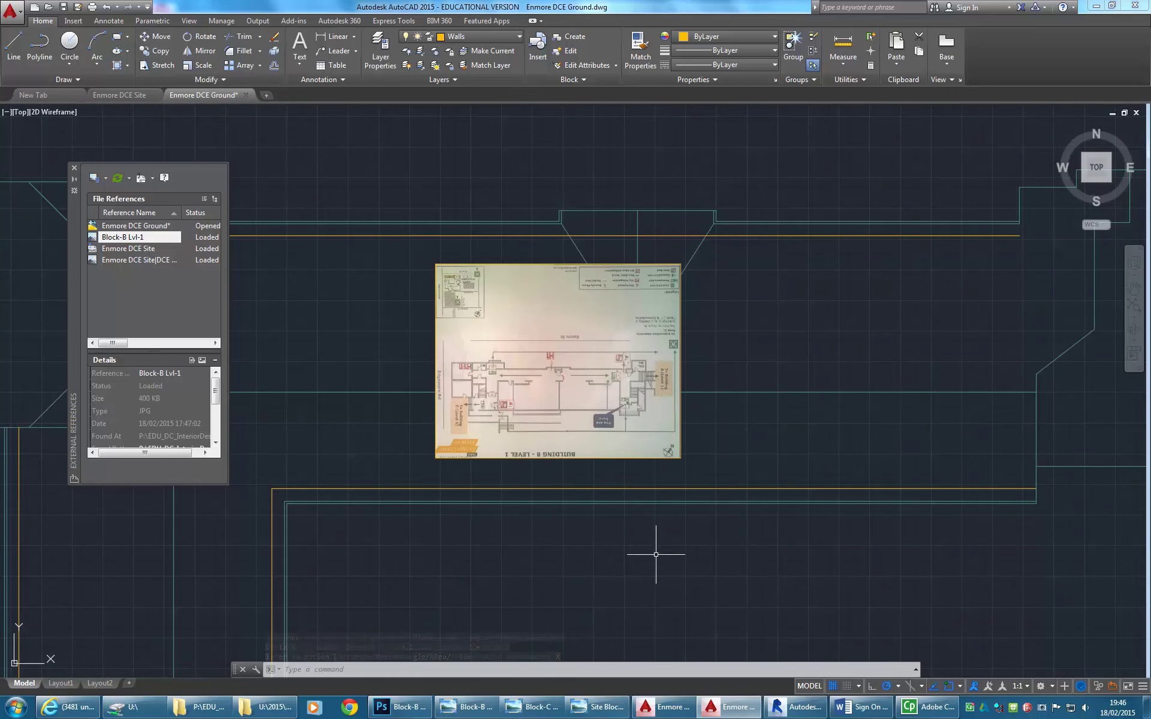
{"action": "left_click", "coordinate": [204, 66]}
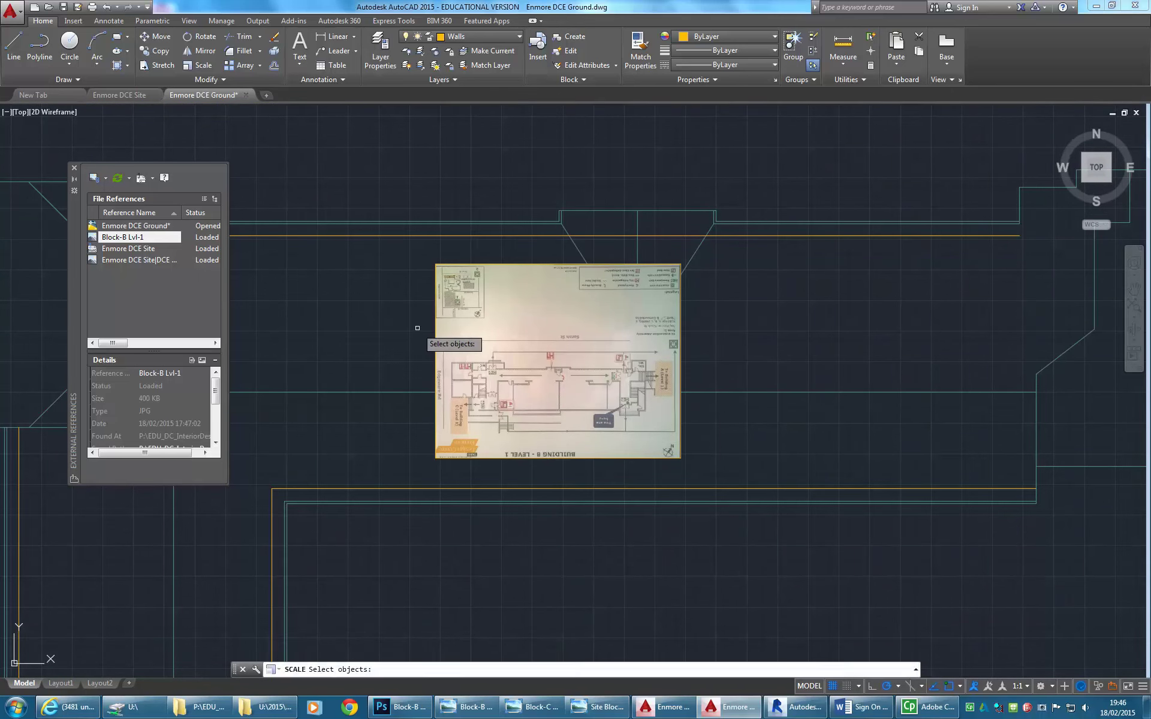
{"action": "left_click", "coordinate": [435, 306]}
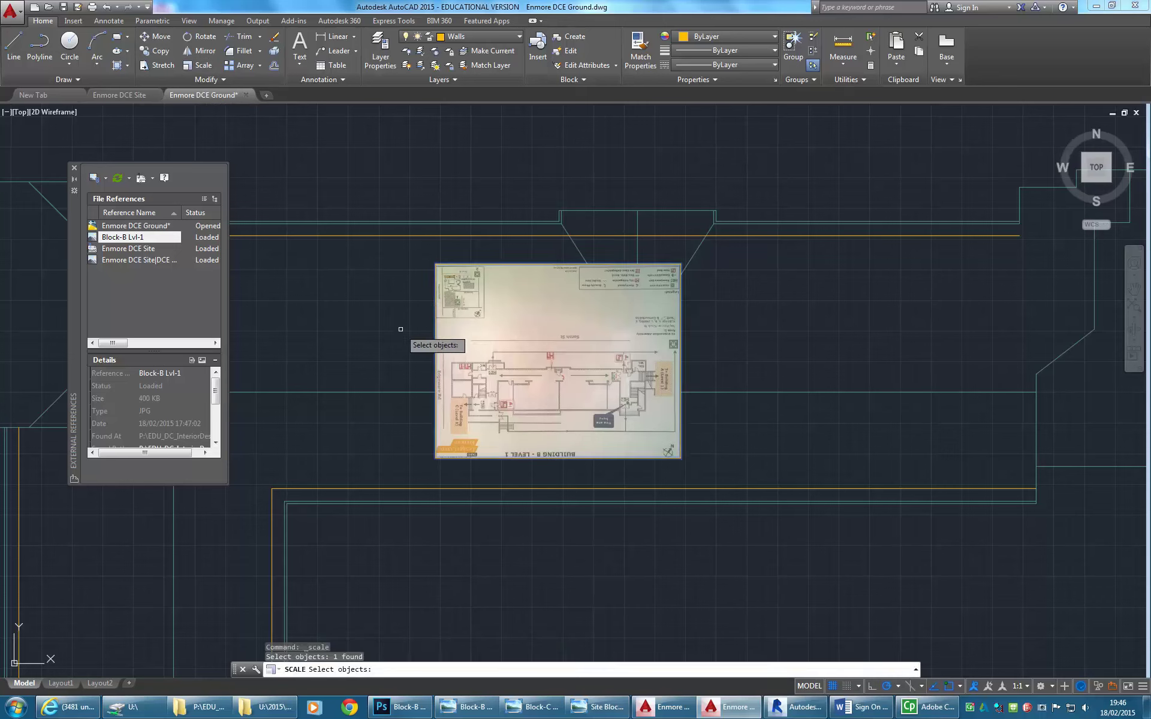
{"action": "key", "text": "Return"}
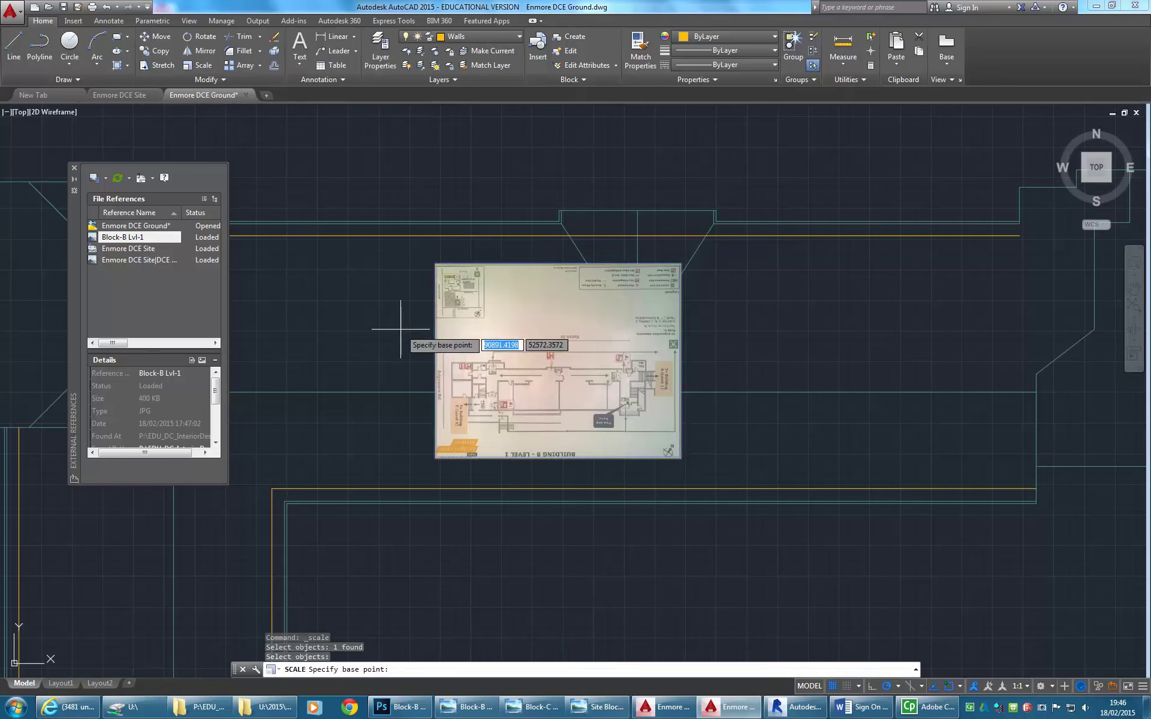
{"action": "left_click", "coordinate": [559, 384]}
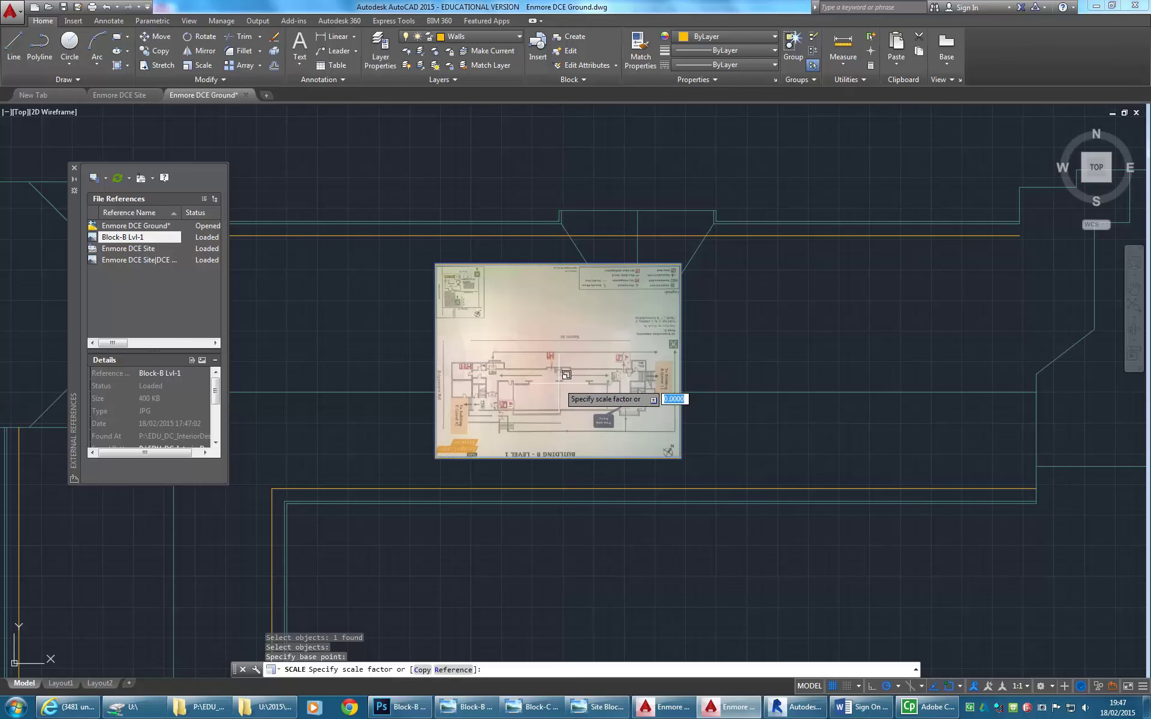
{"action": "key", "text": "F2"}
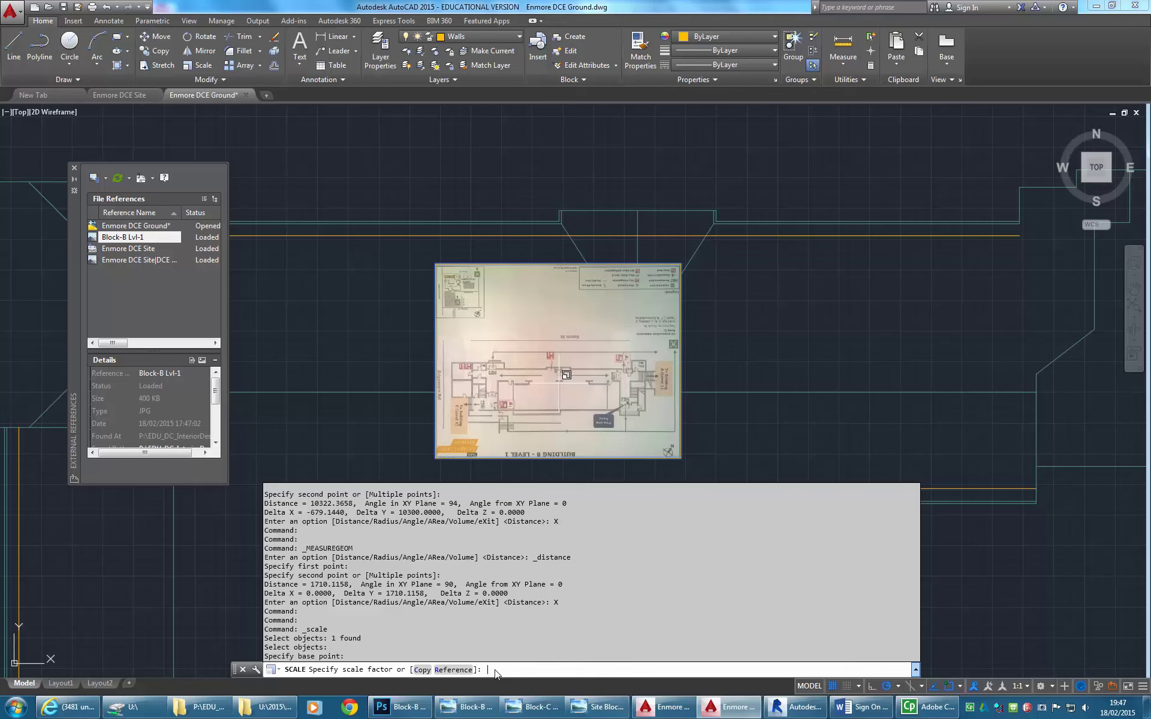
{"action": "type", "text": "103"}
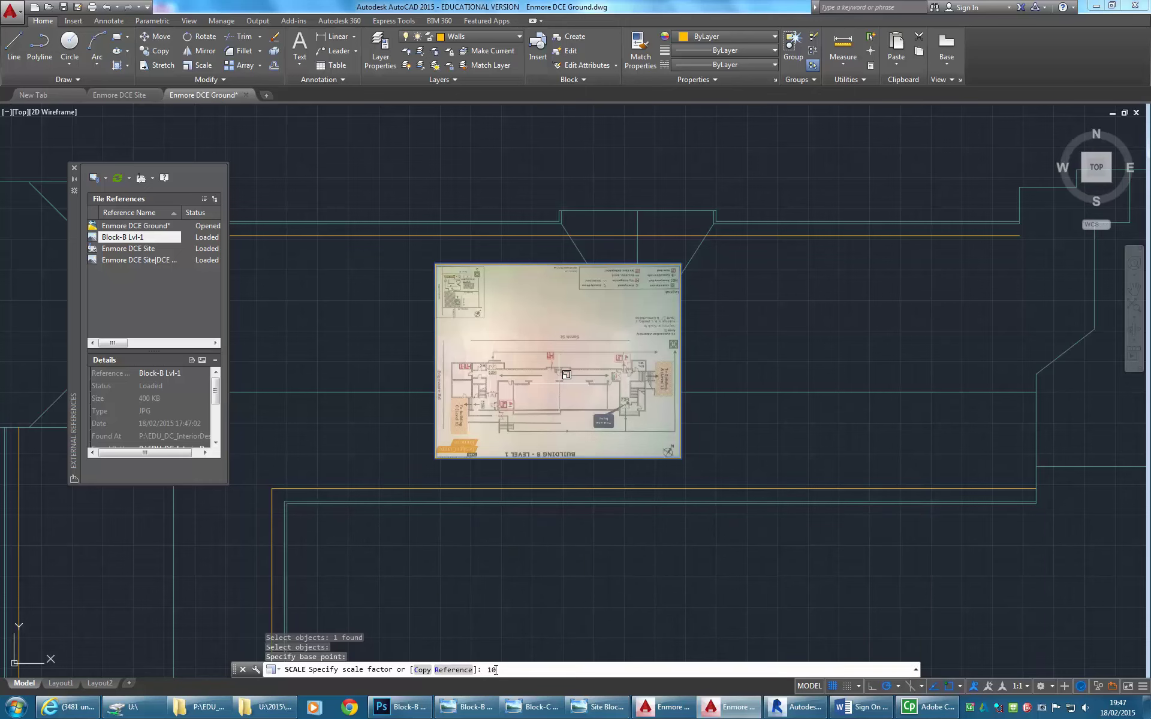
{"action": "type", "text": "00/1710"}
{"action": "key", "text": "Return"}
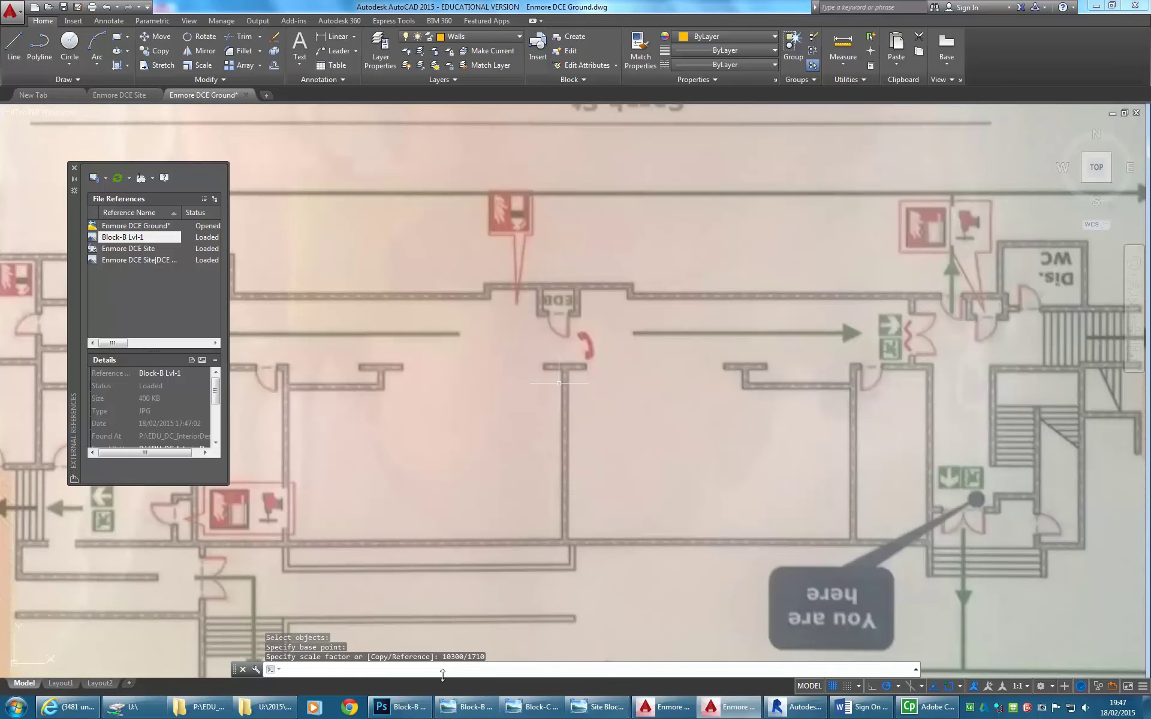
{"action": "scroll", "coordinate": [480, 436], "scroll_direction": "down", "scroll_amount": 5}
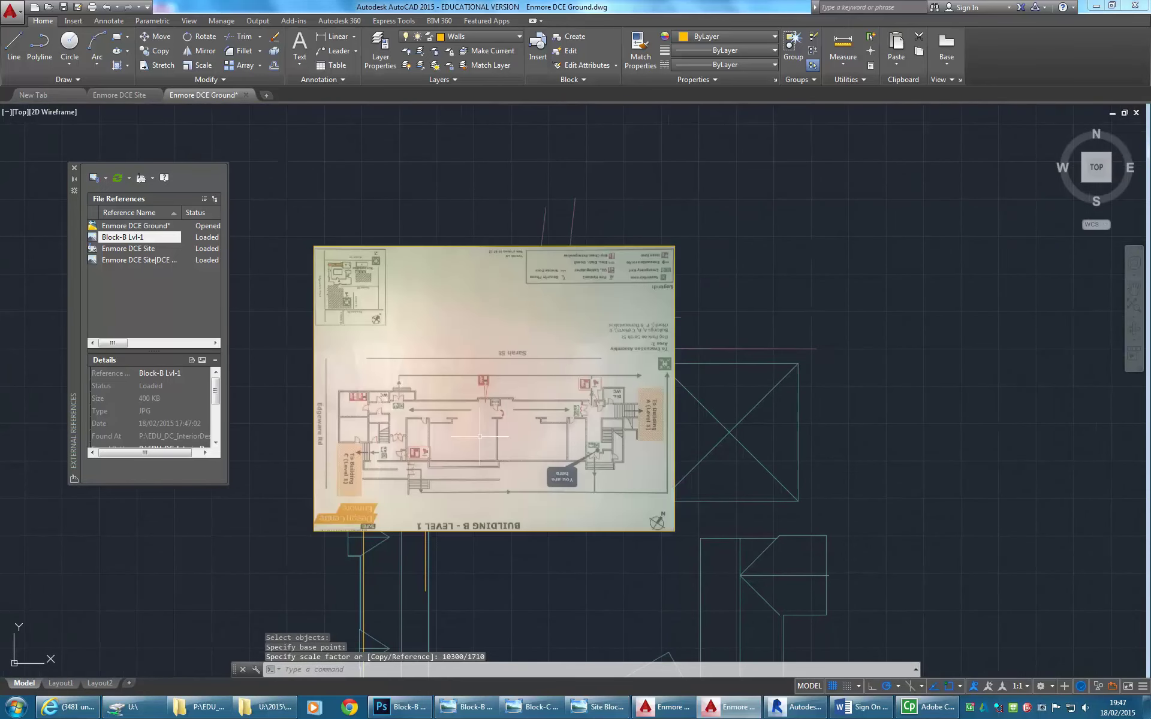
{"action": "mouse_move", "coordinate": [479, 436]}
{"action": "middle_mouse_down"}
{"action": "mouse_move", "coordinate": [469, 432]}
{"action": "mouse_move", "coordinate": [490, 432]}
{"action": "middle_mouse_up"}
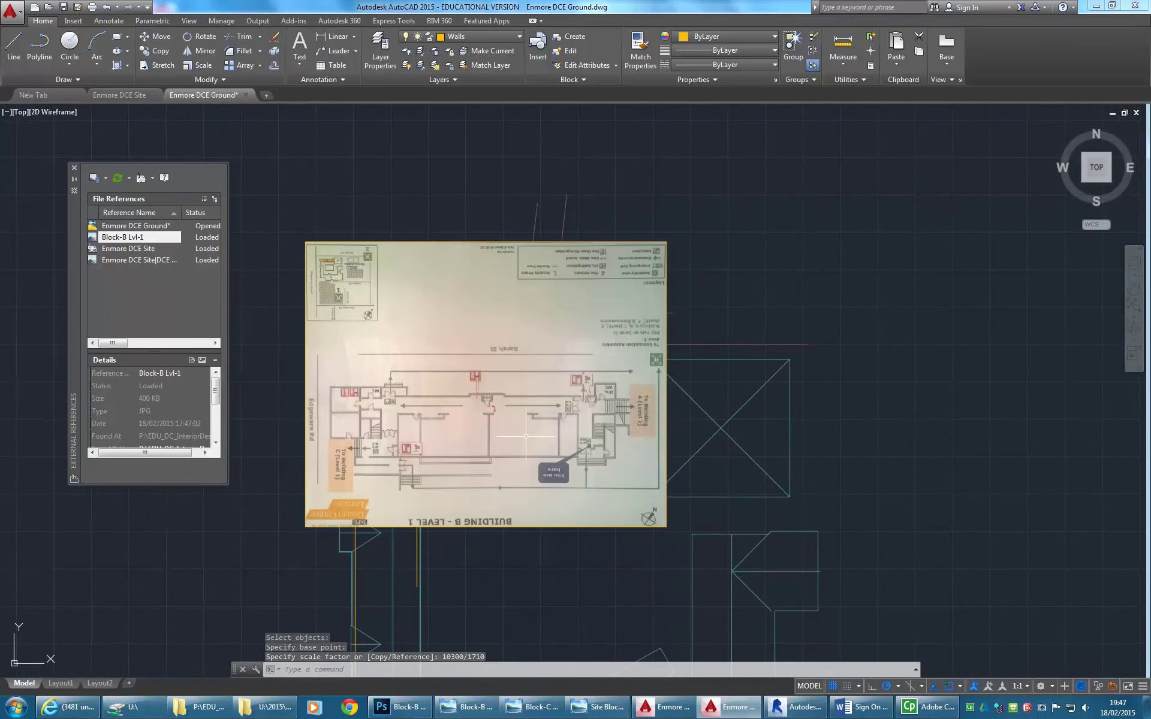
{"action": "scroll", "coordinate": [479, 436], "scroll_direction": "up", "scroll_amount": 2}
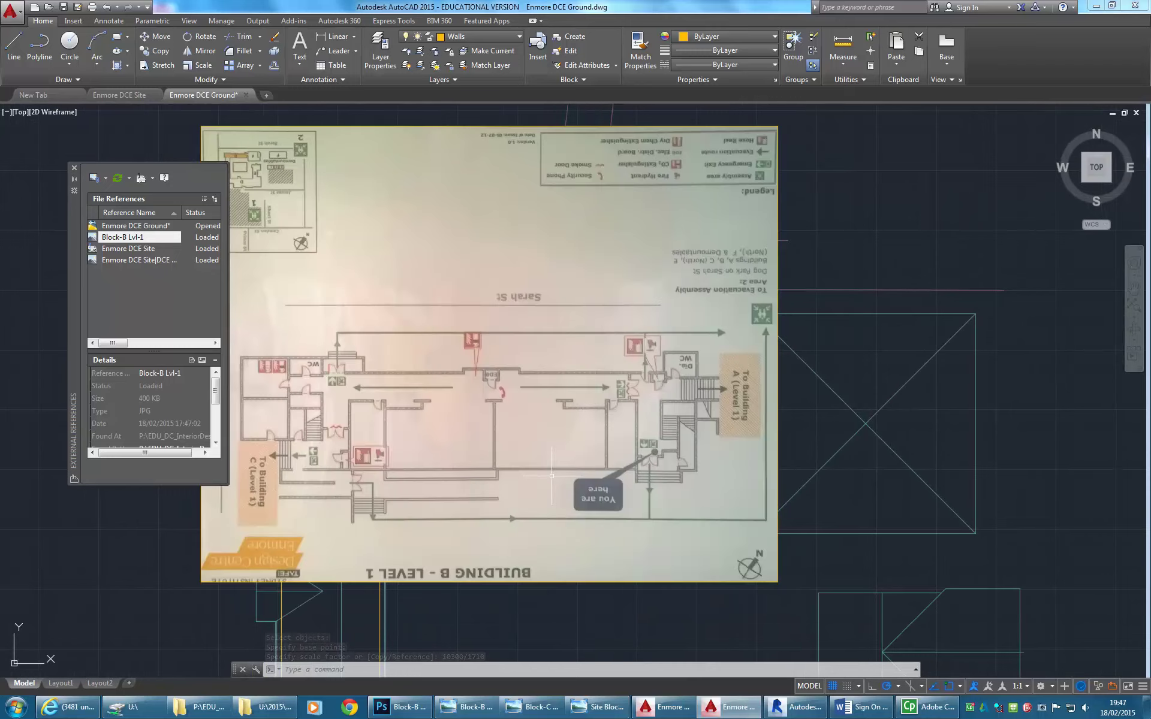
{"action": "scroll", "coordinate": [551, 476], "scroll_direction": "down", "scroll_amount": 2}
{"action": "middle_click_drag", "start_coordinate": [530, 476], "coordinate": [517, 477]}
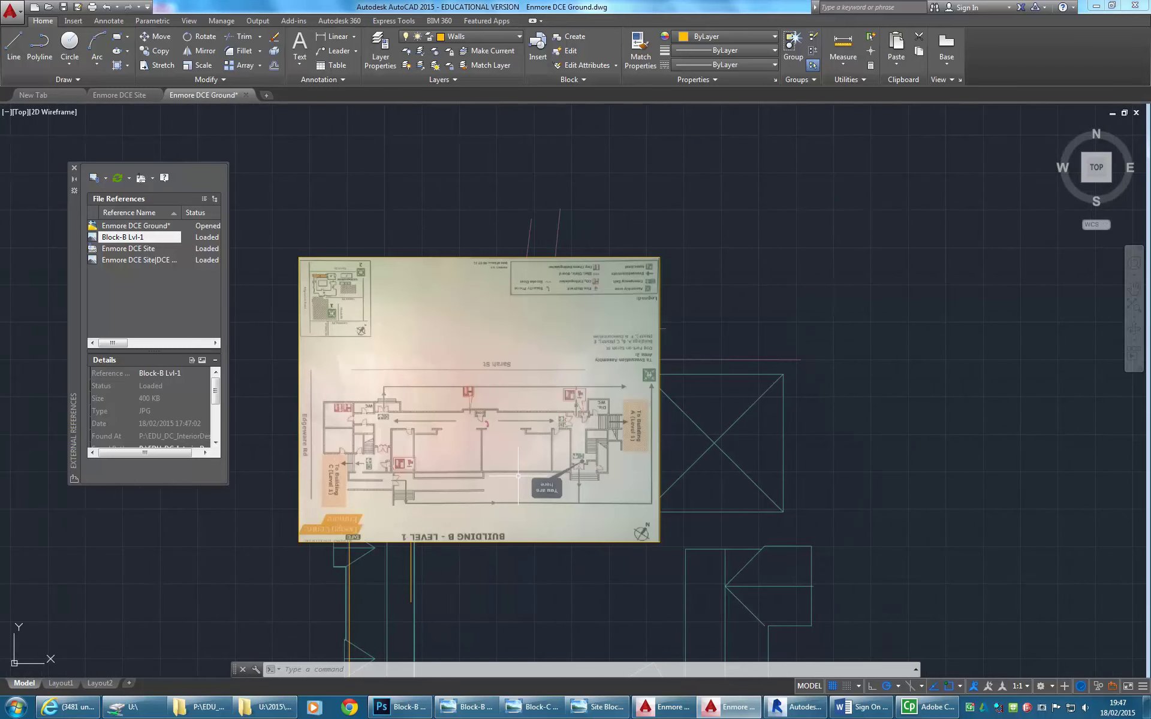
{"action": "scroll", "coordinate": [518, 476], "scroll_direction": "up", "scroll_amount": 3}
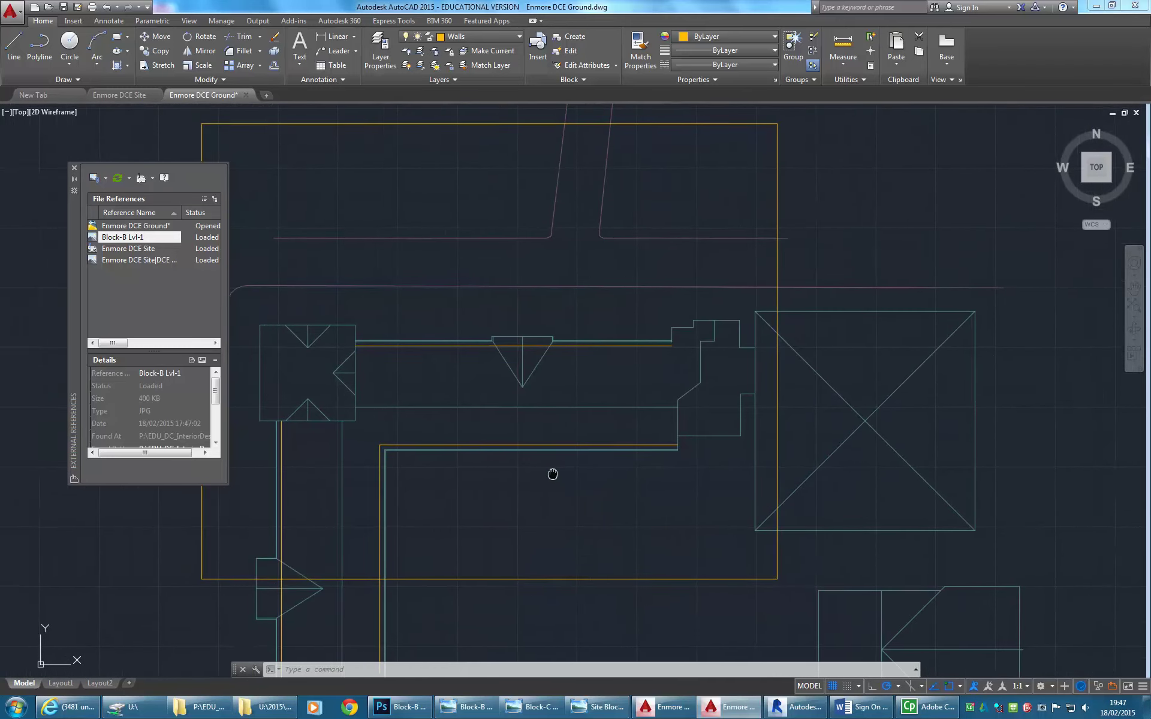
{"action": "middle_click_drag", "start_coordinate": [553, 474], "coordinate": [585, 480]}
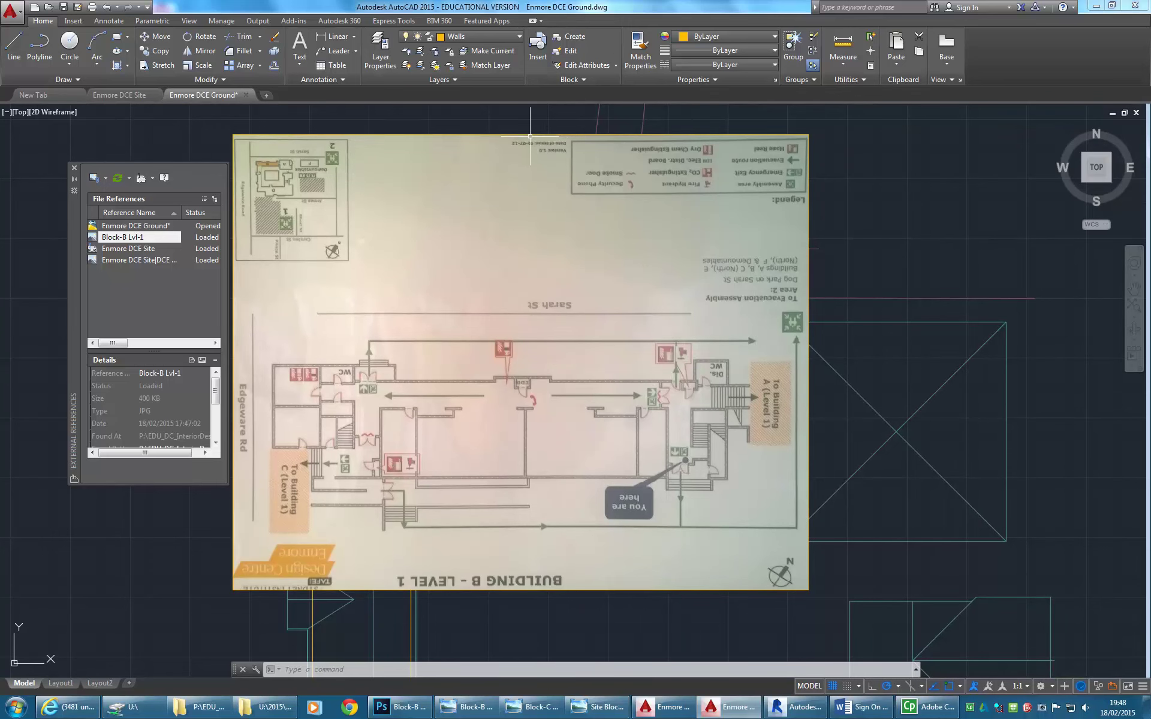
- Add a layer named 'Image' with colour 70 in the Layer Properties Manager
{"action": "left_click", "coordinate": [380, 50]}
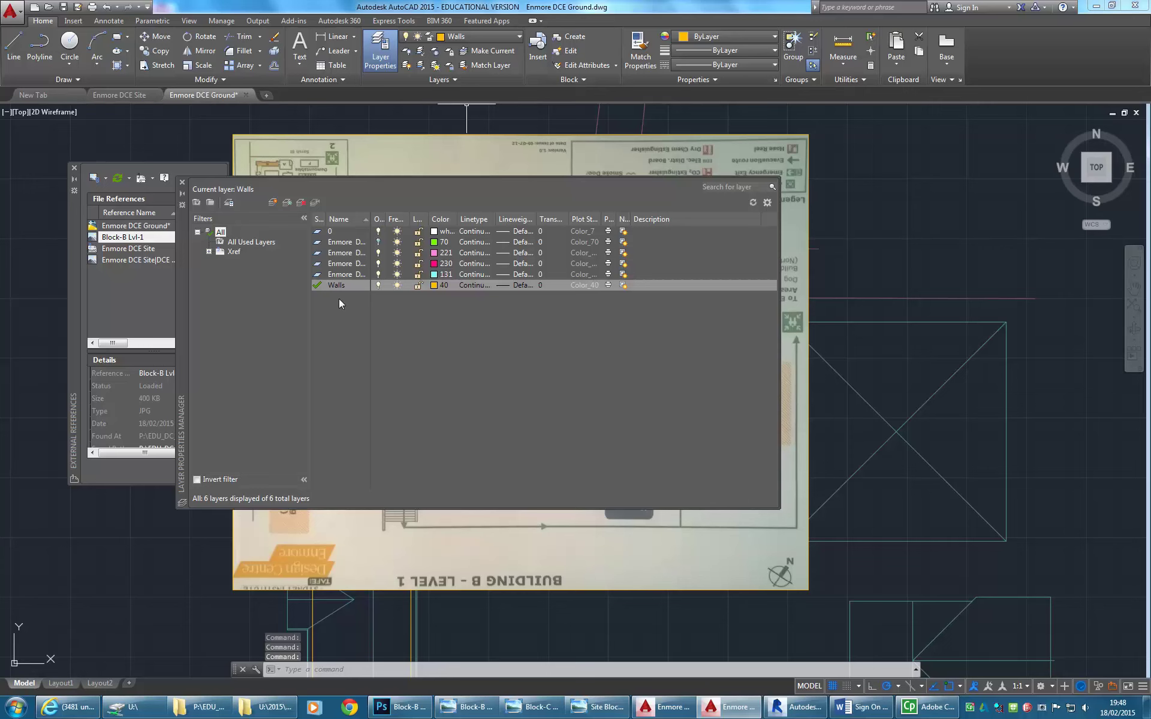
{"action": "left_click", "coordinate": [272, 202]}
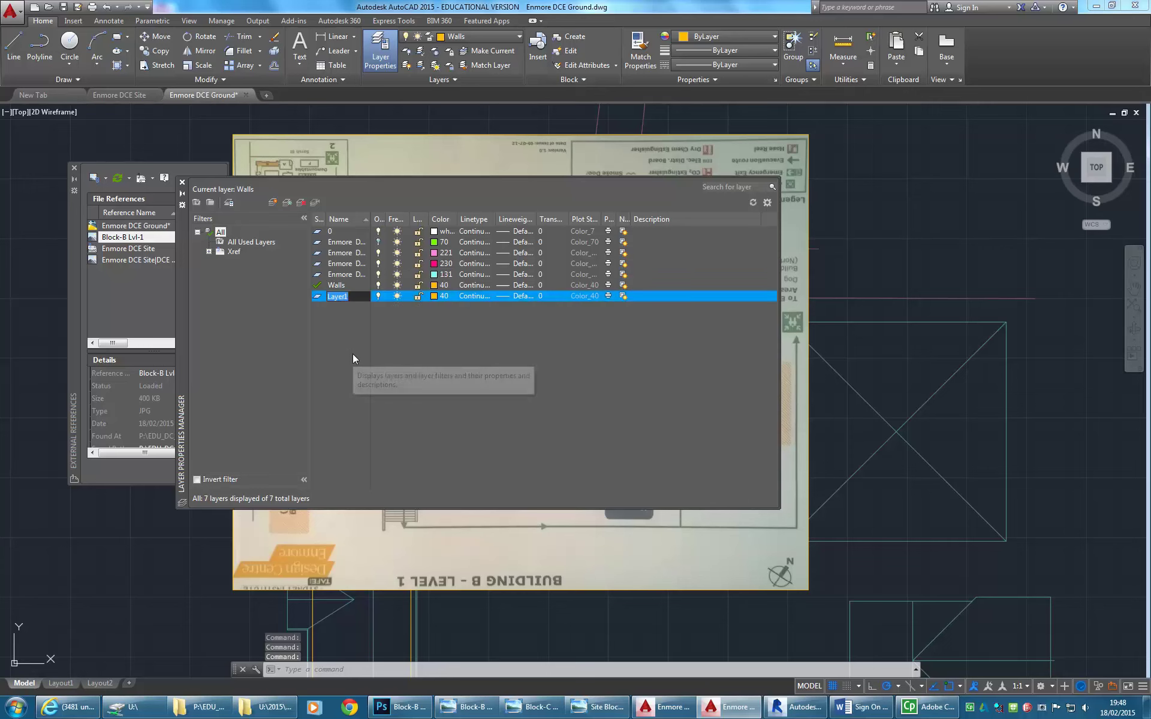
{"action": "type", "text": "Image"}
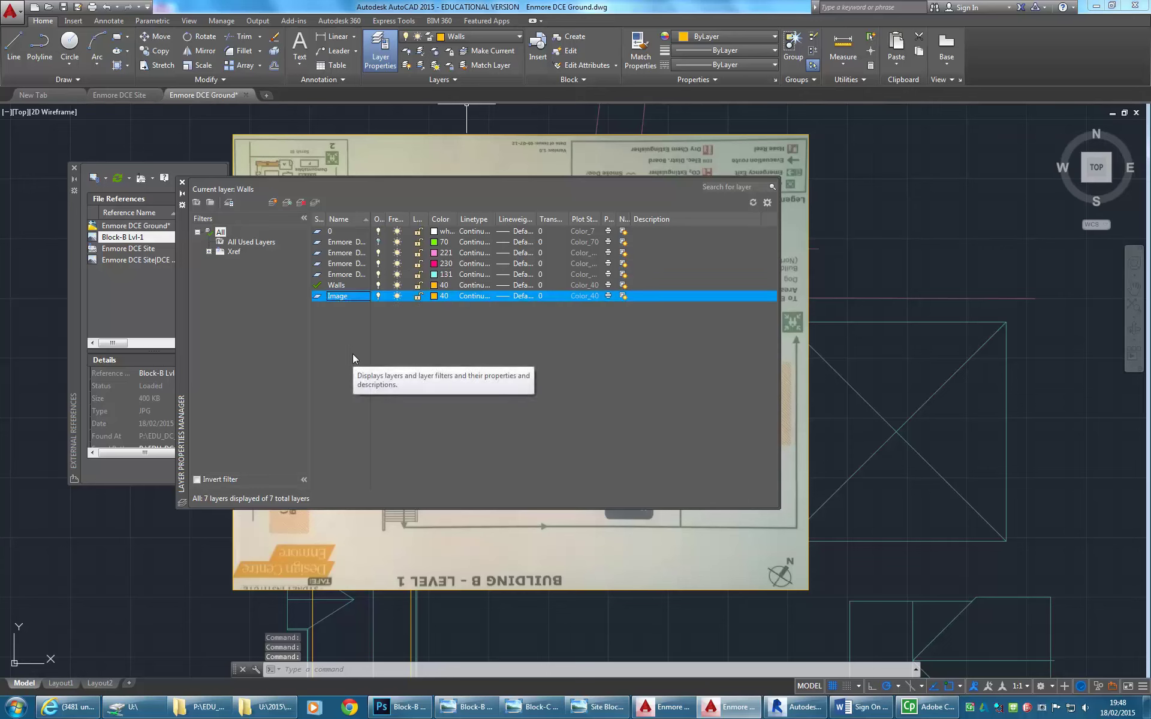
{"action": "double_click", "coordinate": [368, 222]}
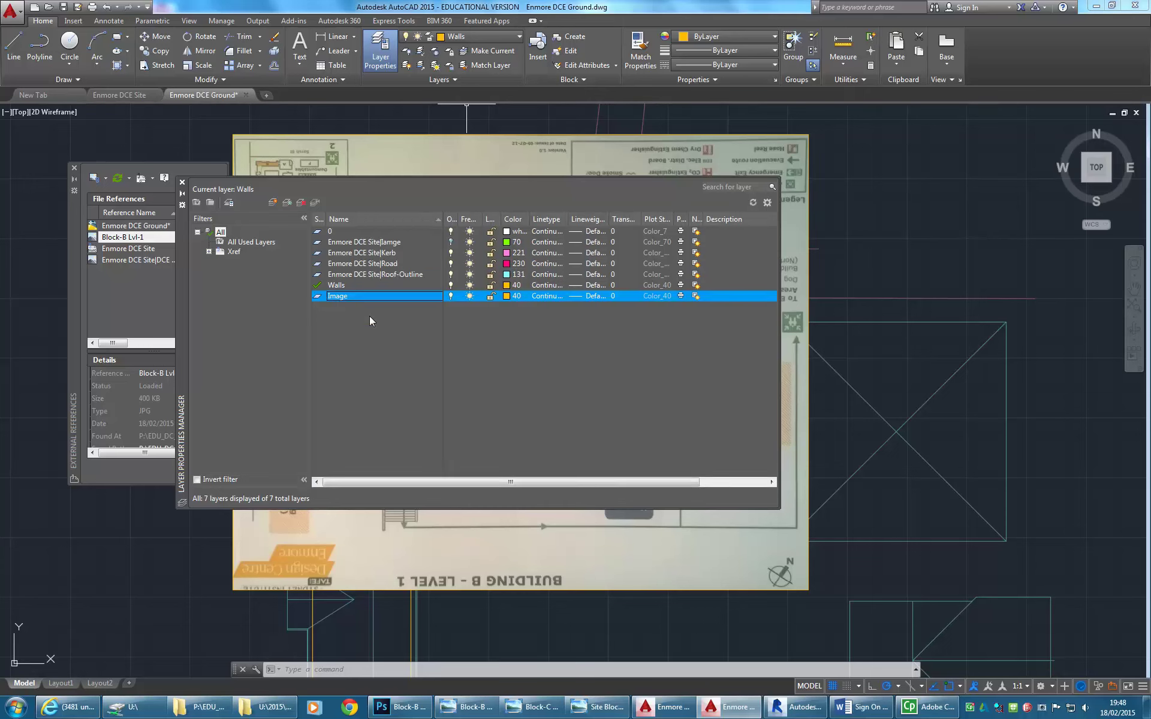
{"action": "left_click", "coordinate": [511, 296]}
{"action": "left_click_drag", "start_coordinate": [547, 238], "coordinate": [693, 209]}
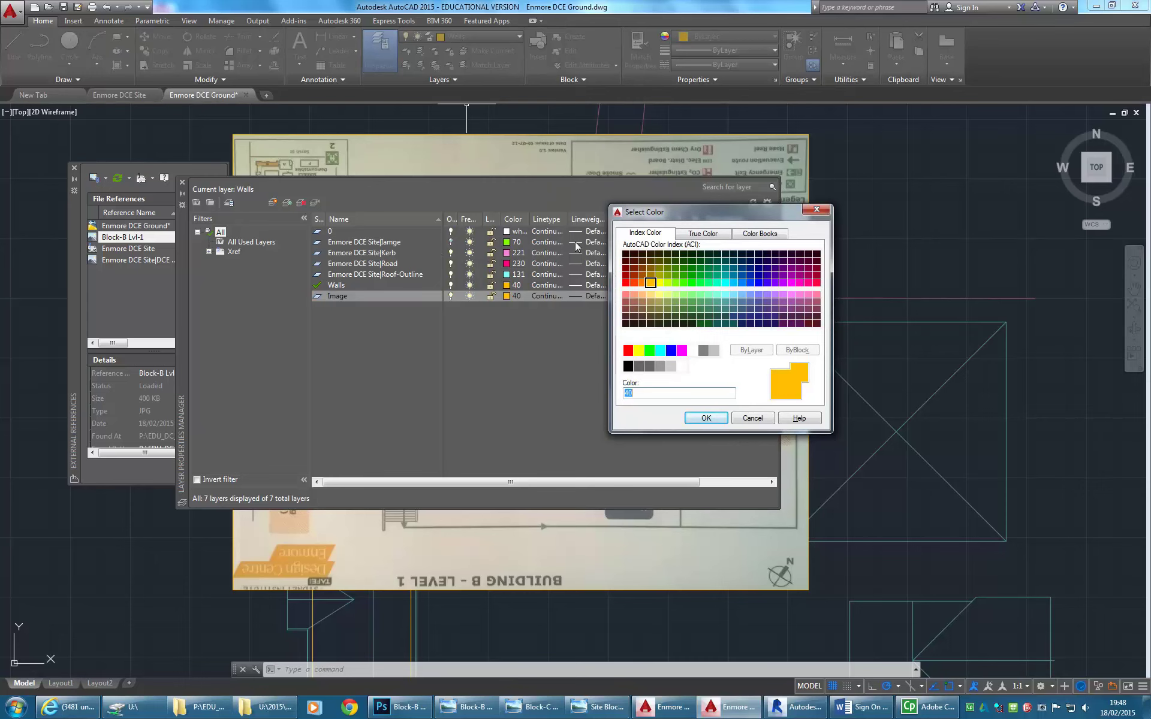
{"action": "left_click", "coordinate": [683, 294]}
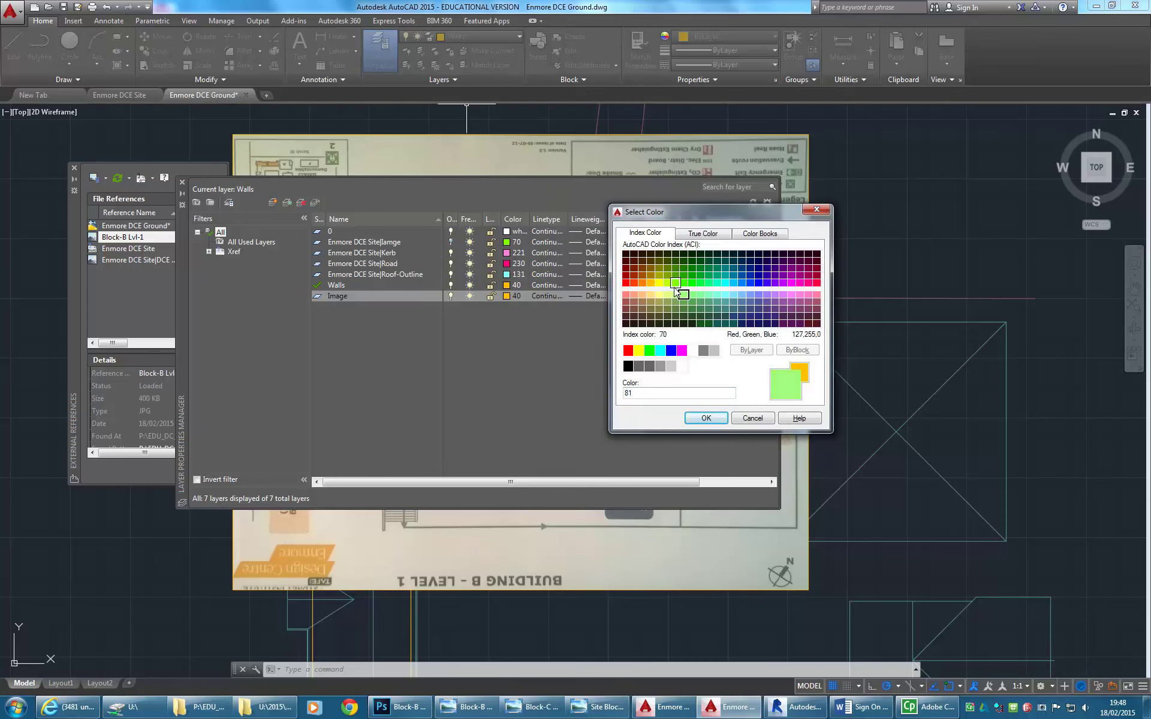
{"action": "left_click", "coordinate": [676, 294]}
{"action": "left_click", "coordinate": [676, 285]}
{"action": "left_click", "coordinate": [701, 418]}
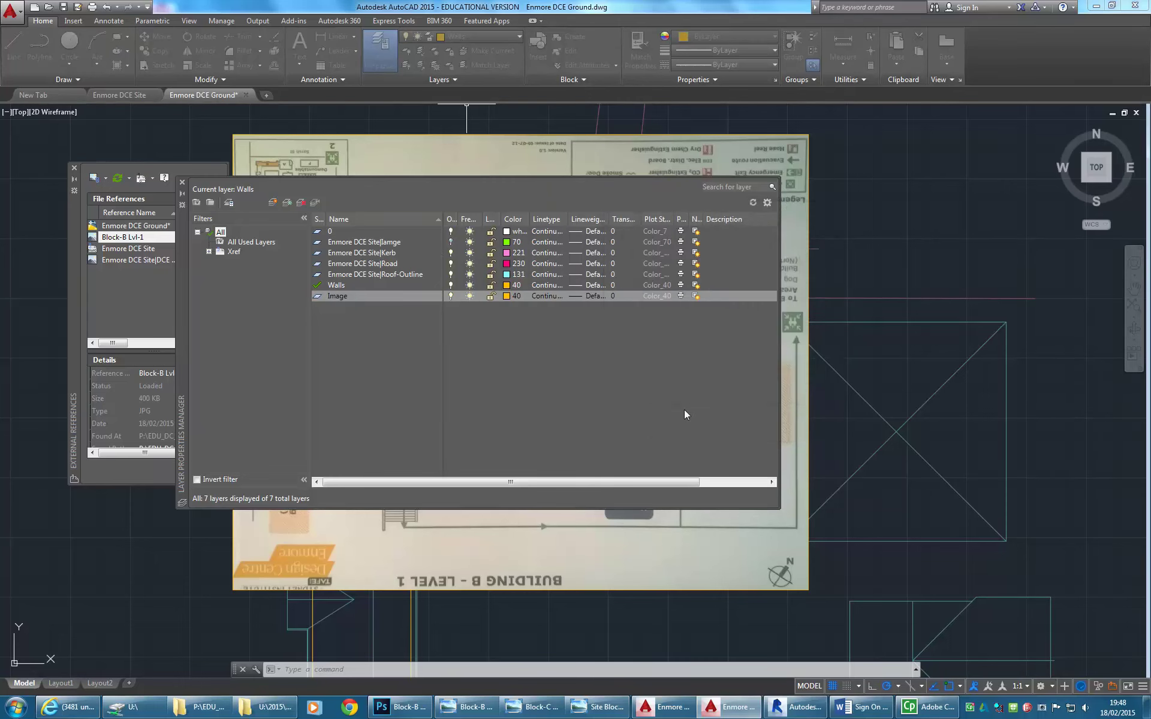
{"action": "left_click", "coordinate": [182, 183]}
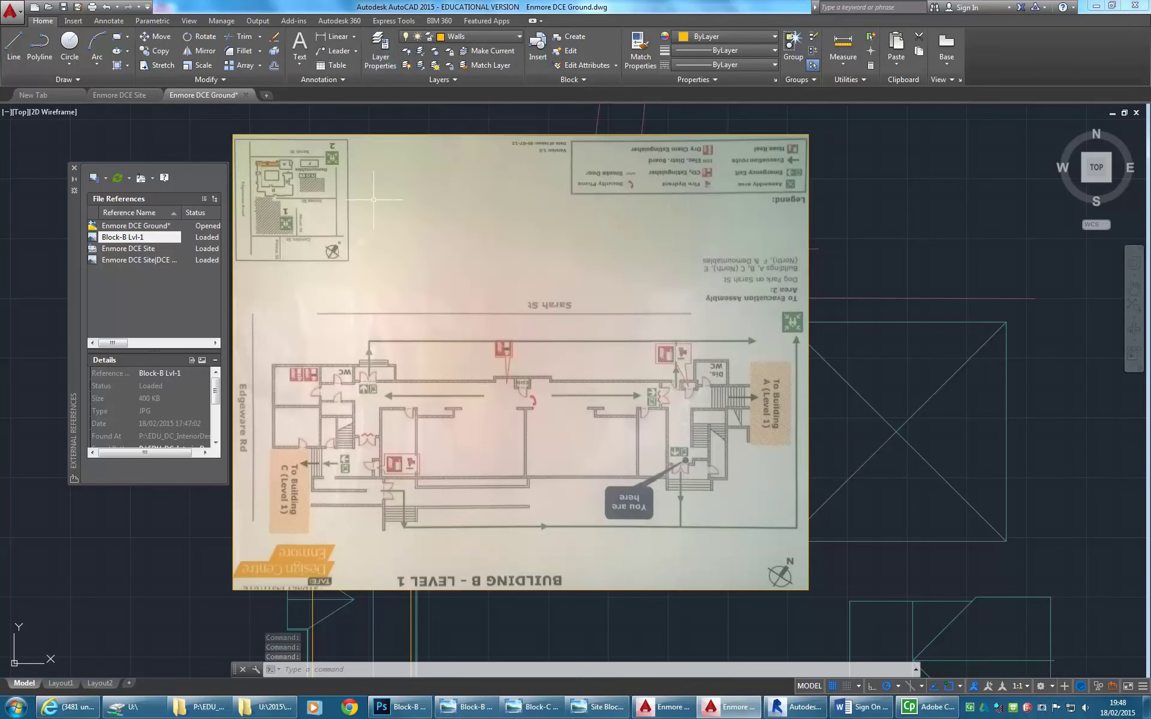
- Move the selected Block-B Level 1 plan image from Walls onto the Image layer
{"action": "left_click", "coordinate": [340, 133]}
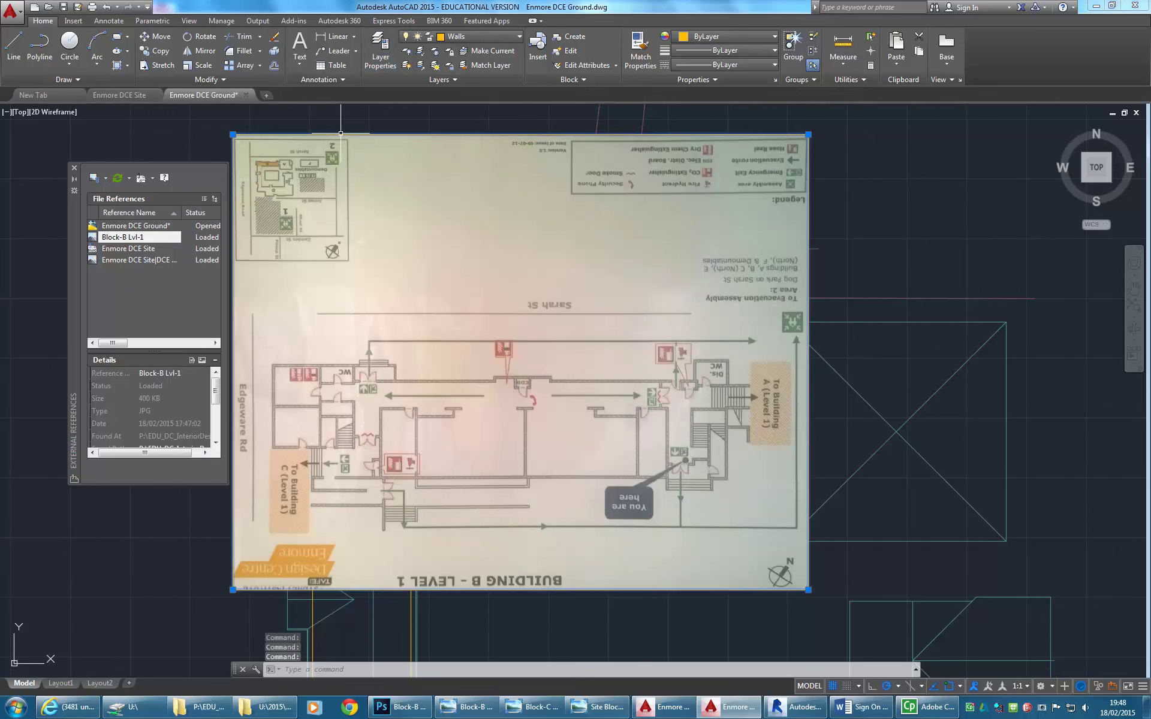
{"action": "left_click", "coordinate": [44, 22]}
{"action": "left_click", "coordinate": [481, 35]}
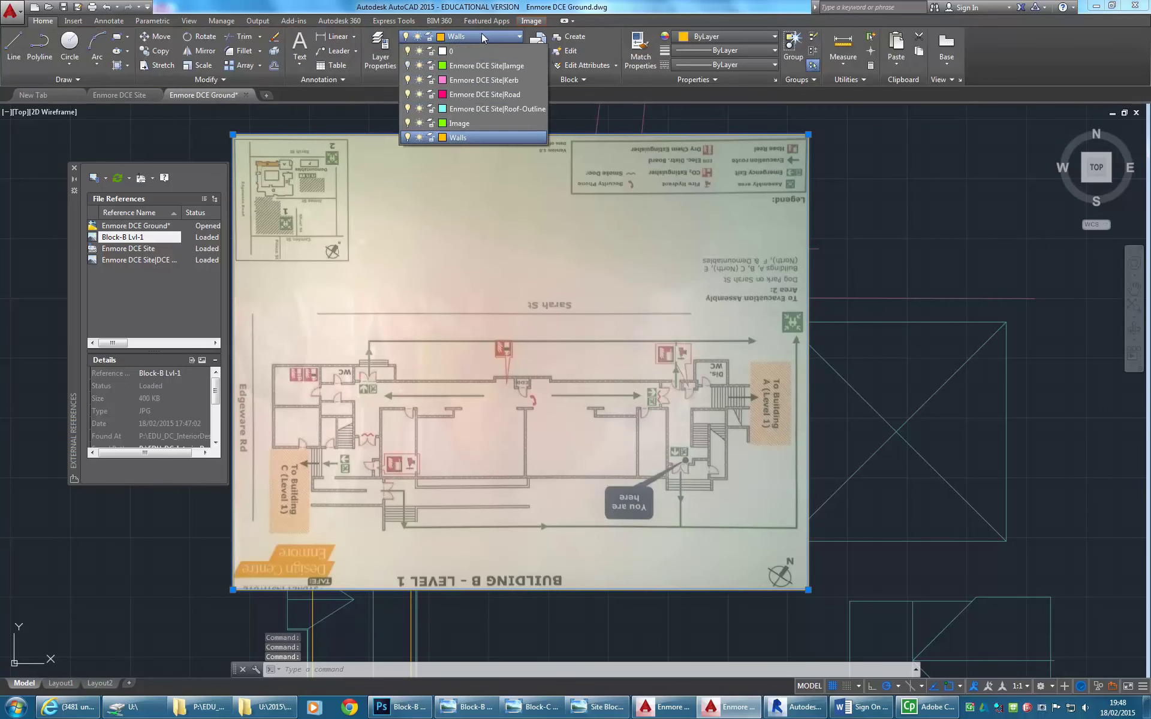
{"action": "left_click", "coordinate": [466, 121]}
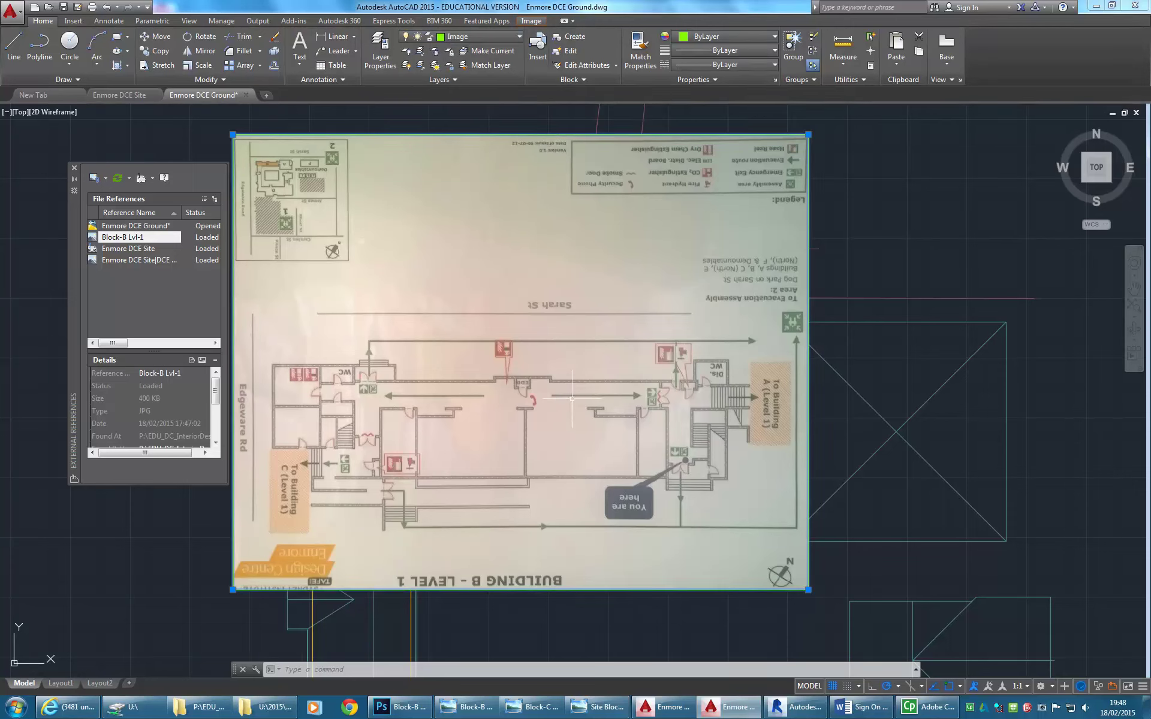
- Use Draw Order > Send to Back on the plan image so the linework shows over it
{"action": "right_click", "coordinate": [444, 135]}
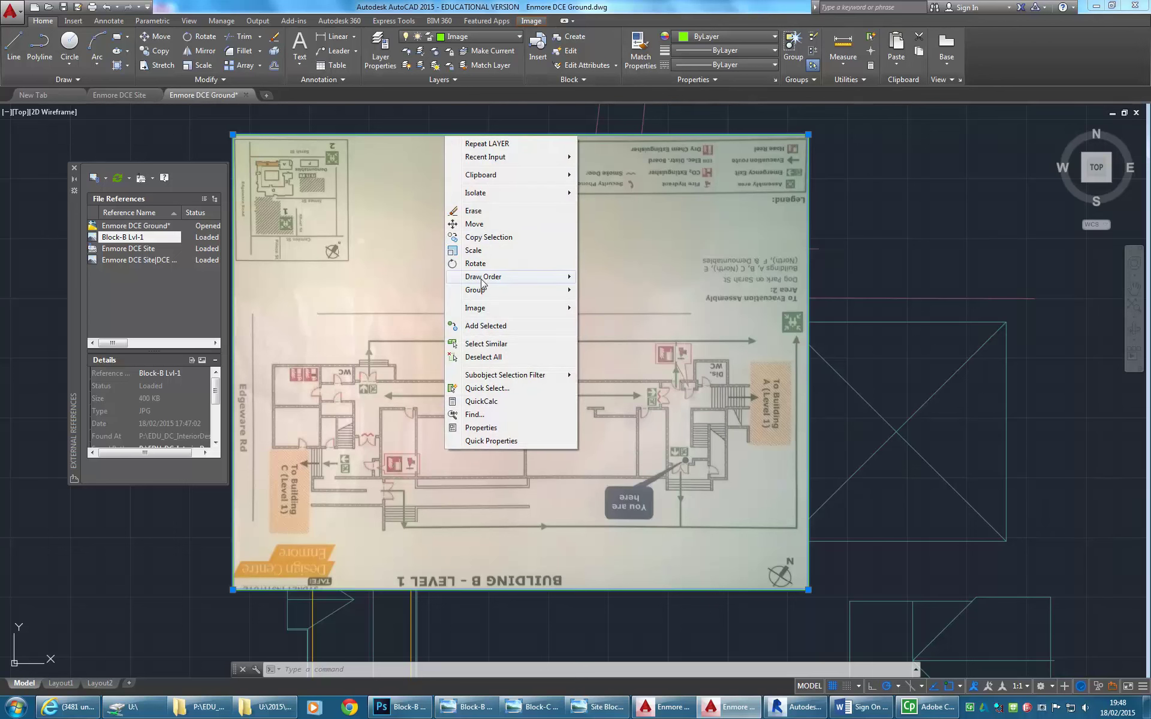
{"action": "mouse_move", "coordinate": [482, 280]}
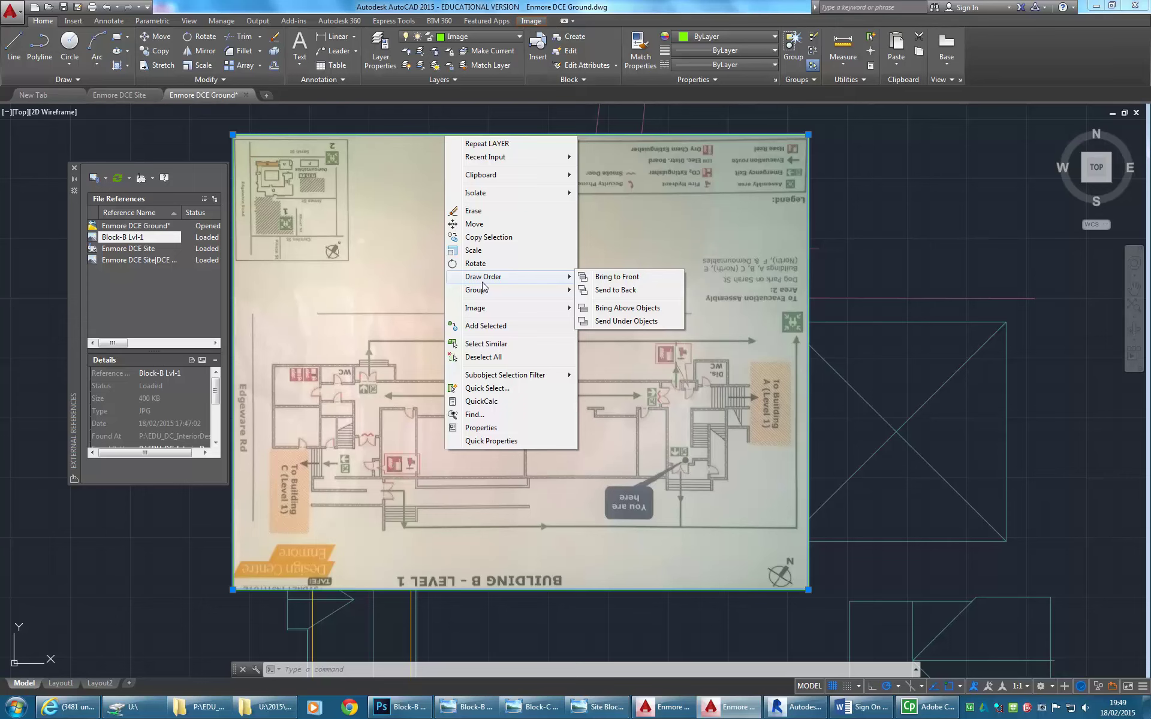
{"action": "left_click", "coordinate": [606, 293]}
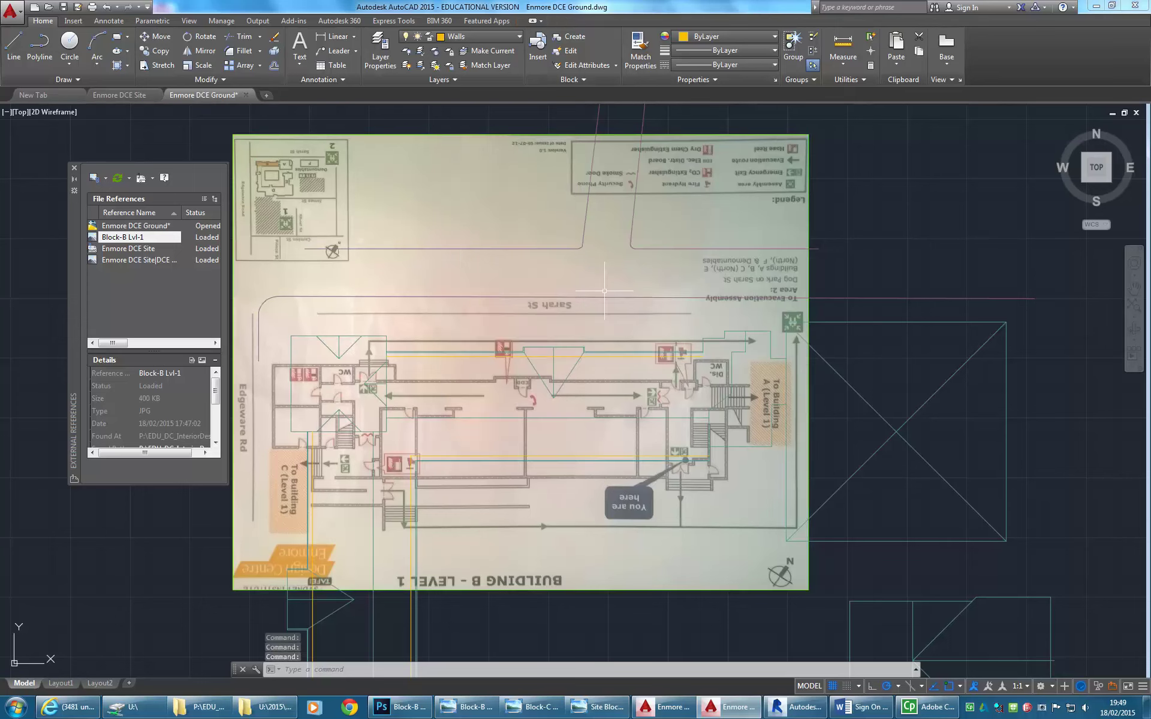
- Move the plan image from a point on its corridor wall onto the drawn yellow wall line
{"action": "scroll", "coordinate": [563, 420], "scroll_direction": "up", "scroll_amount": 2}
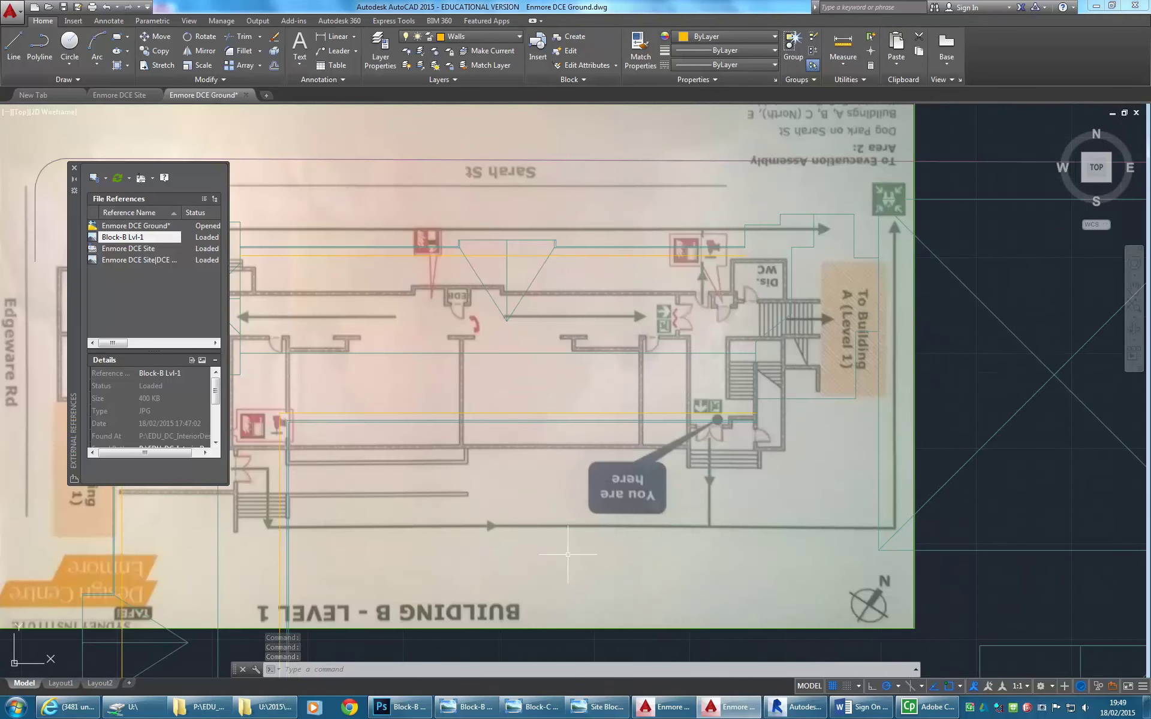
{"action": "left_click", "coordinate": [624, 629]}
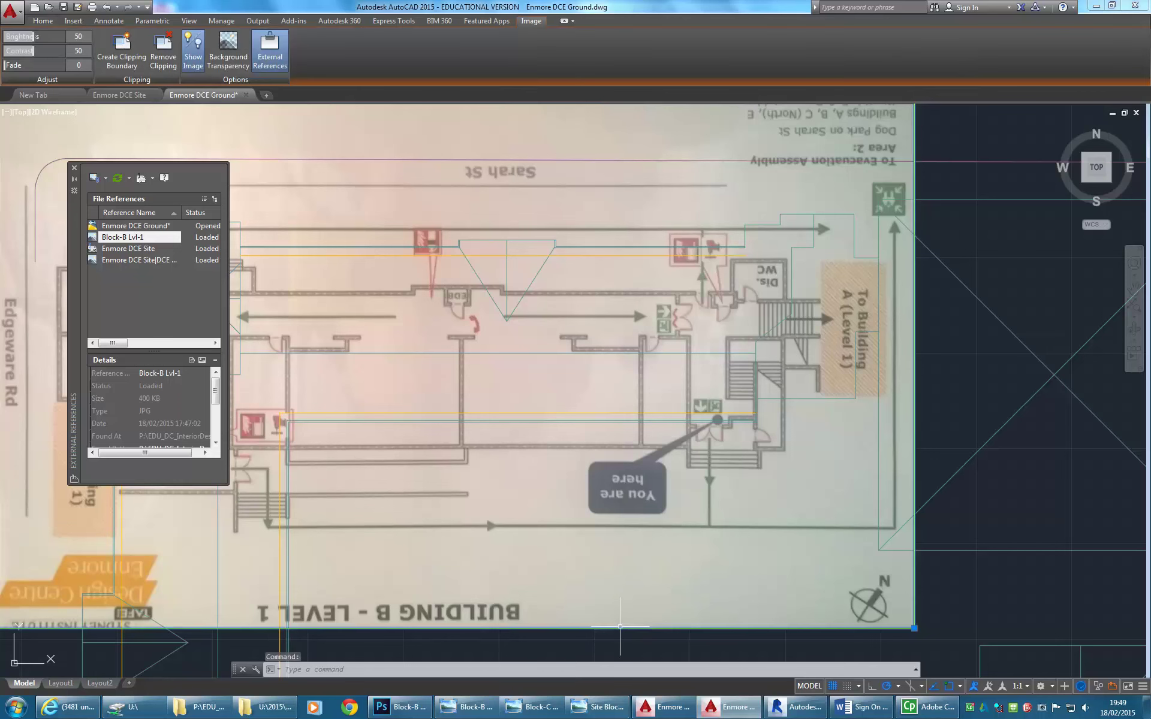
{"action": "left_click", "coordinate": [45, 21]}
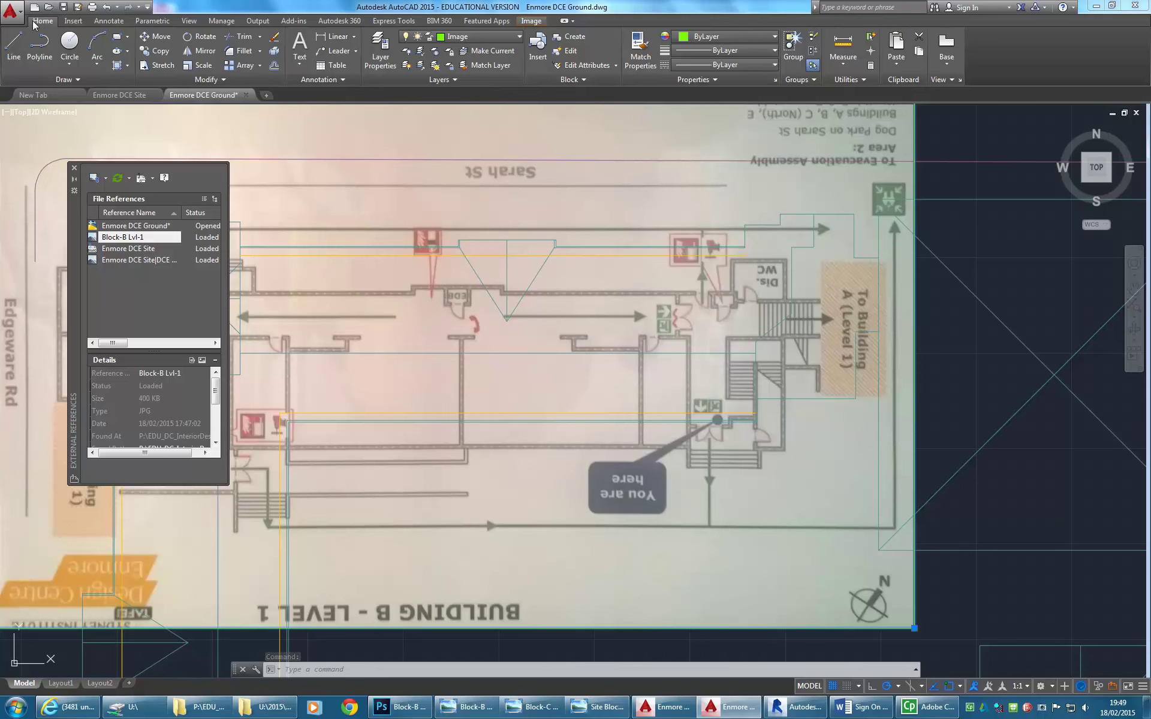
{"action": "left_click", "coordinate": [156, 36]}
{"action": "middle_click_drag", "start_coordinate": [299, 439], "coordinate": [531, 415]}
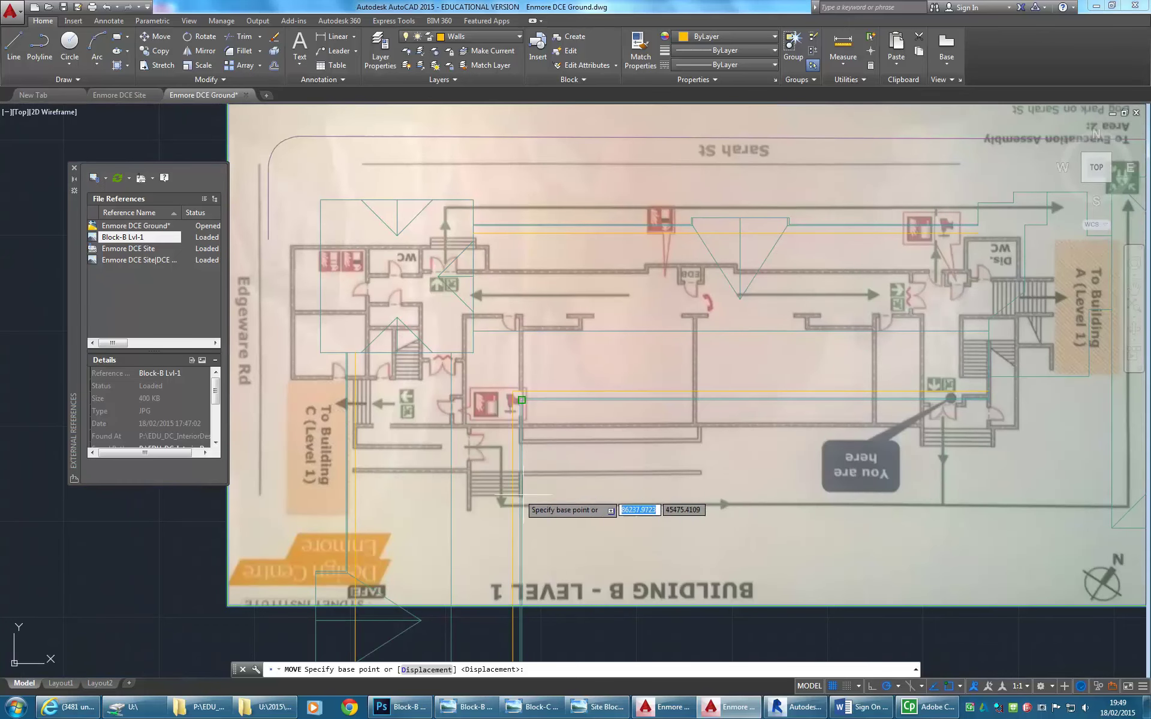
{"action": "scroll", "coordinate": [540, 303], "scroll_direction": "up", "scroll_amount": 3}
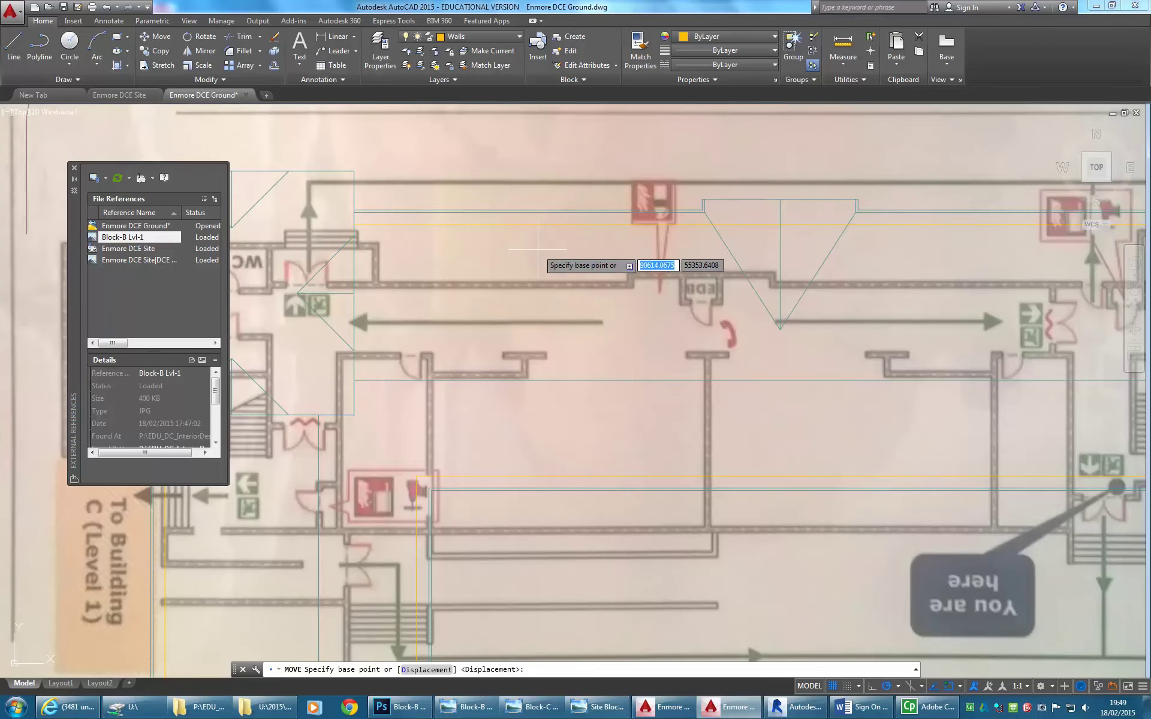
{"action": "scroll", "coordinate": [527, 300], "scroll_direction": "up", "scroll_amount": 2}
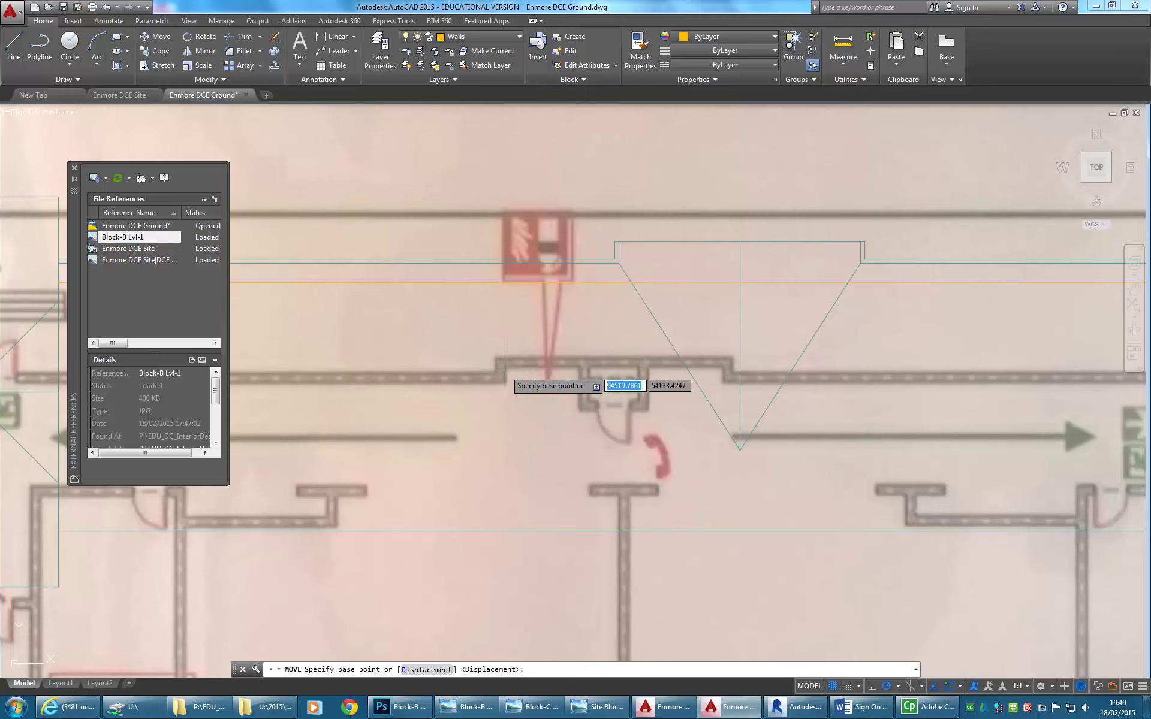
{"action": "left_click", "coordinate": [448, 372]}
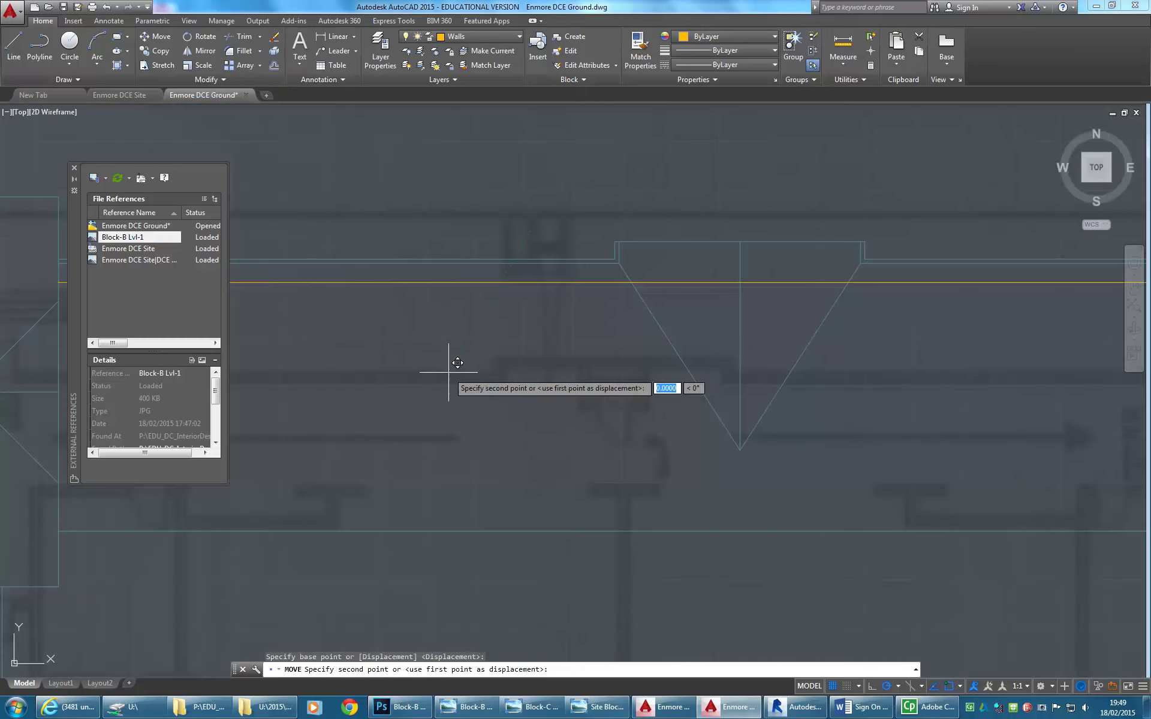
{"action": "left_click", "coordinate": [500, 282]}
- Pan to check the alignment, select the lower and upper wall lines, then clear the selection
{"action": "middle_click_drag", "start_coordinate": [505, 392], "coordinate": [519, 313]}
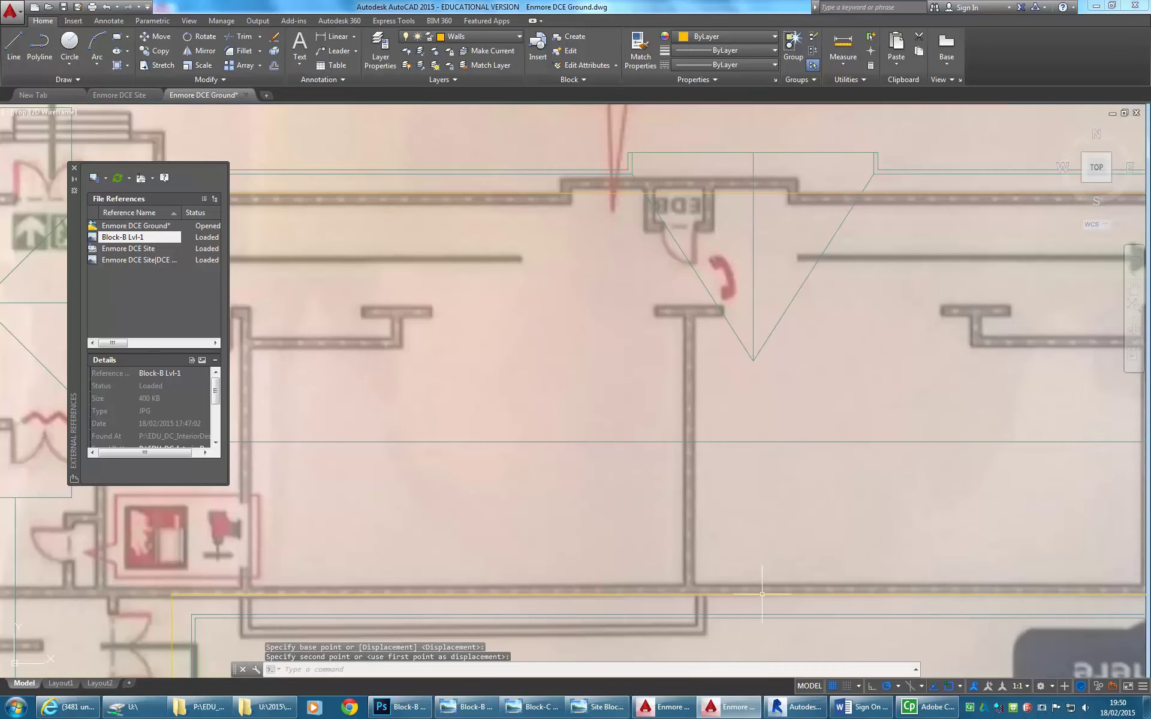
{"action": "middle_click_drag", "start_coordinate": [471, 377], "coordinate": [473, 367]}
{"action": "left_click", "coordinate": [506, 585]}
{"action": "left_click", "coordinate": [504, 184]}
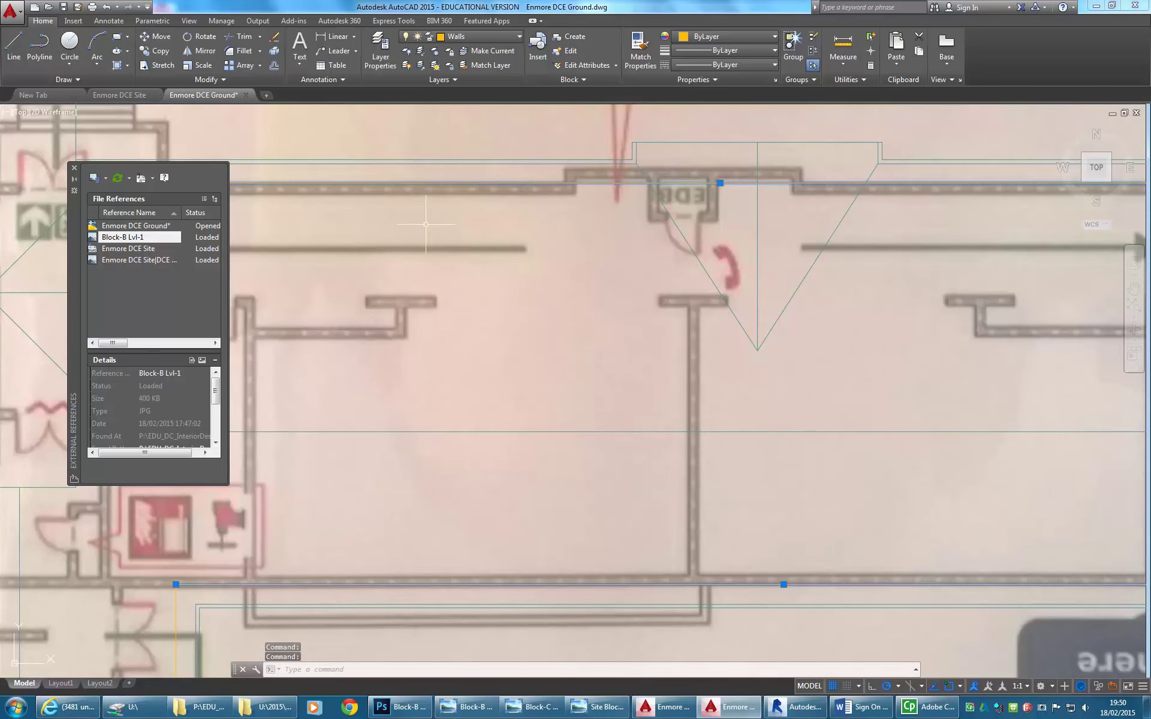
{"action": "scroll", "coordinate": [521, 396], "scroll_direction": "down", "scroll_amount": 2}
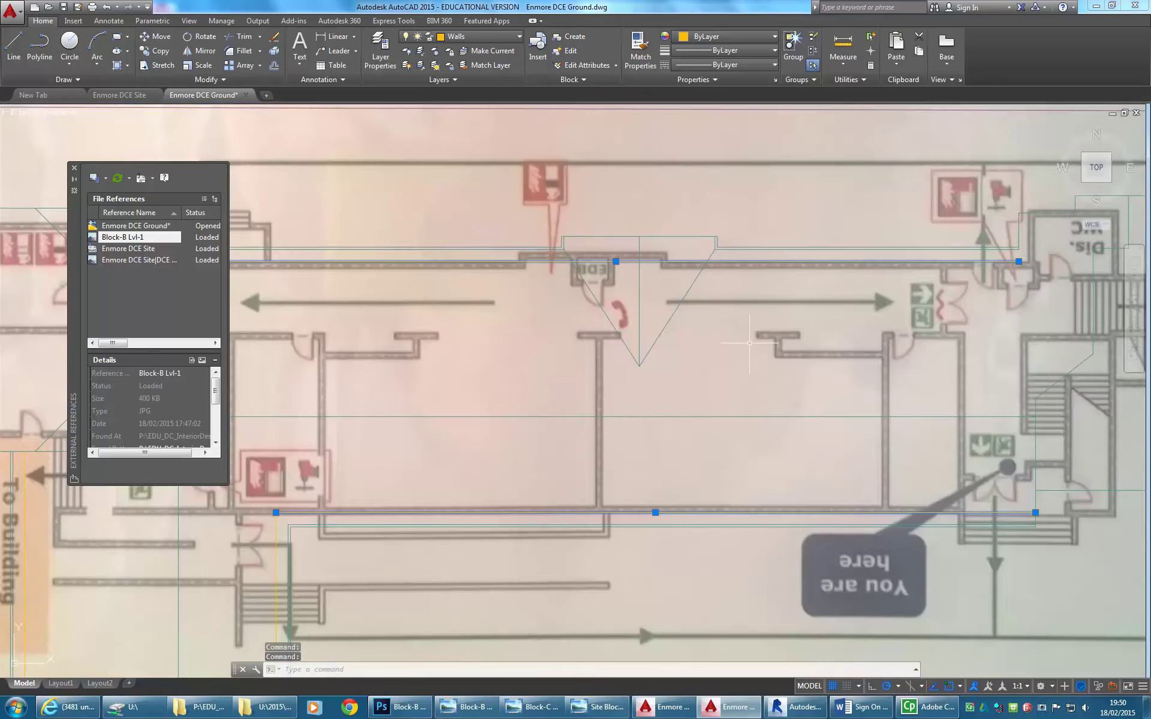
{"action": "key", "text": "Escape"}
{"action": "key", "text": "Escape"}
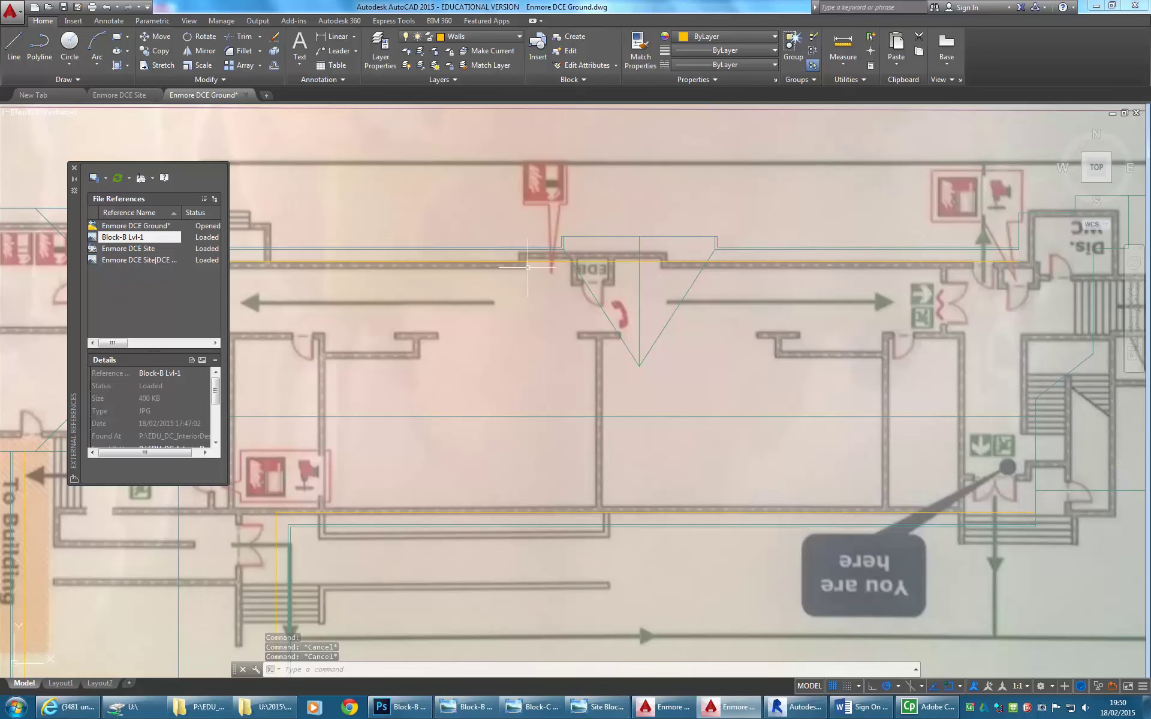
- Move the floor-plan image again to its aligned position behind the corridor walls
{"action": "left_click", "coordinate": [157, 37]}
{"action": "scroll", "coordinate": [568, 180], "scroll_direction": "down", "scroll_amount": 1}
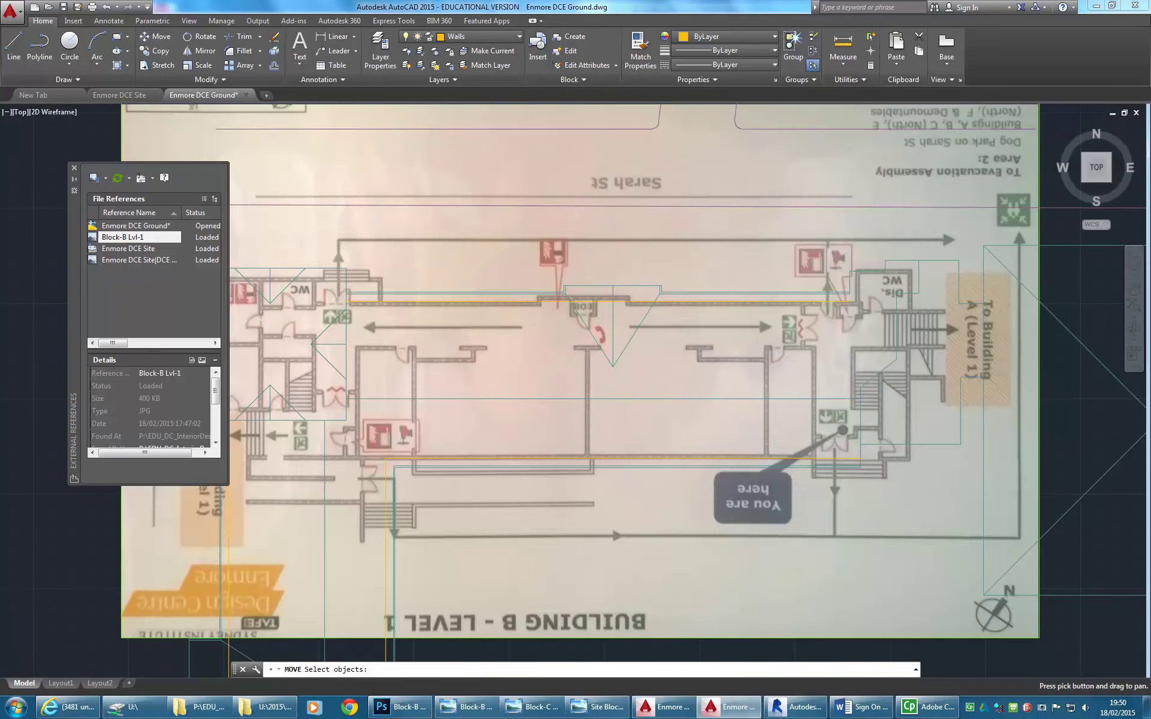
{"action": "scroll", "coordinate": [560, 270], "scroll_direction": "down", "scroll_amount": 4}
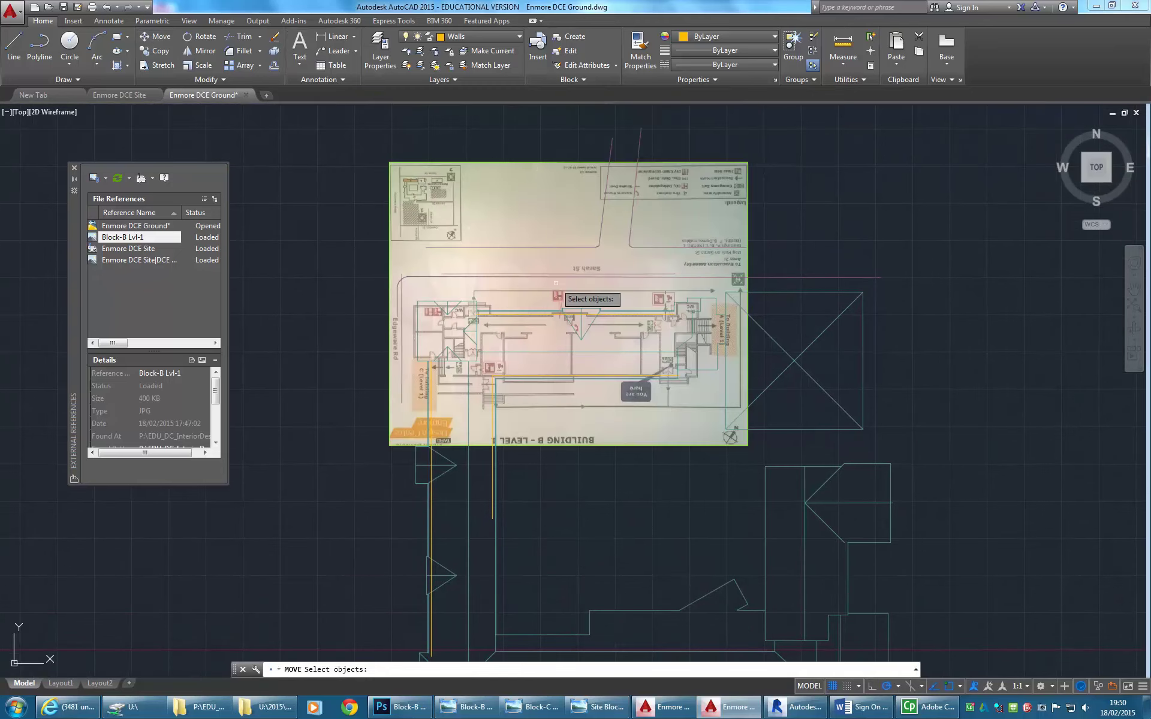
{"action": "left_click", "coordinate": [534, 166]}
{"action": "key", "text": "Return"}
{"action": "scroll", "coordinate": [558, 308], "scroll_direction": "up", "scroll_amount": 6}
{"action": "scroll", "coordinate": [563, 313], "scroll_direction": "up", "scroll_amount": 4}
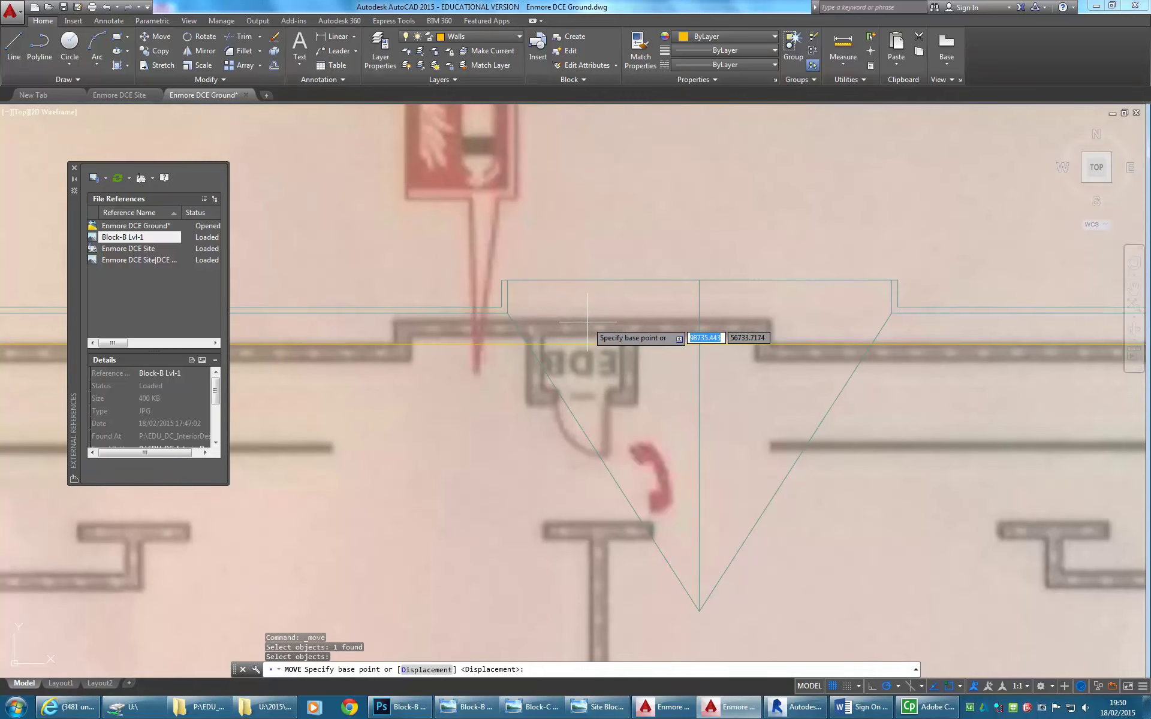
{"action": "left_click", "coordinate": [587, 322]}
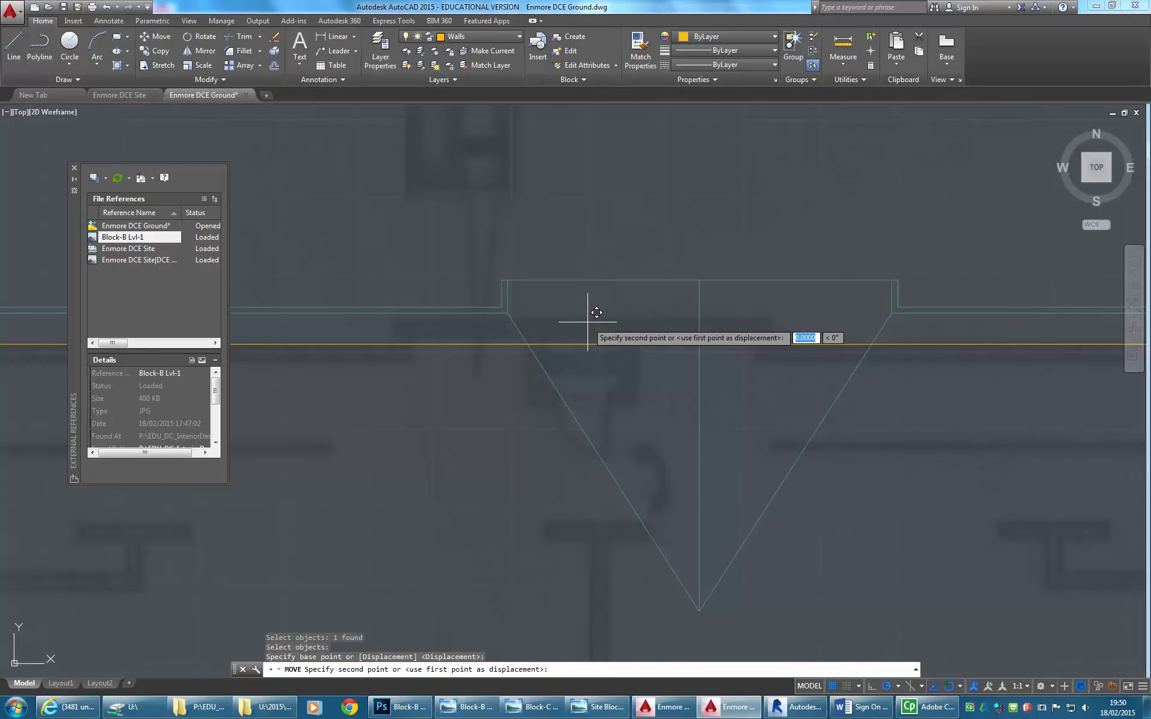
{"action": "left_click", "coordinate": [699, 322]}
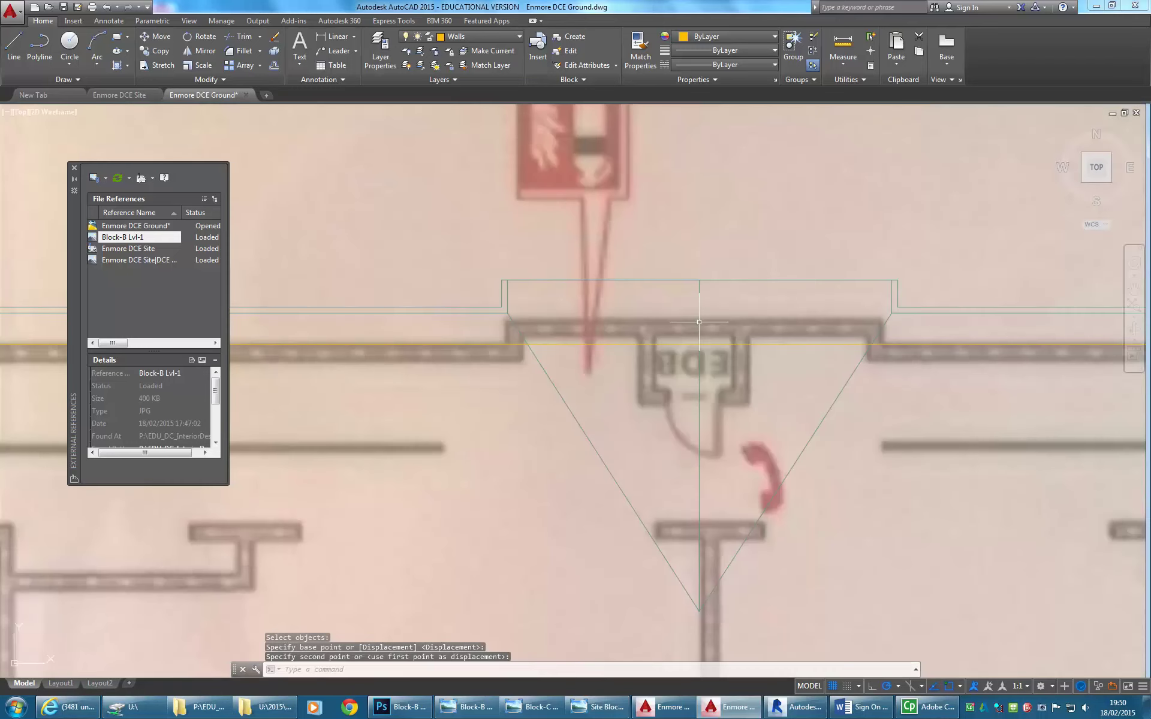
- Start another Move with the floor-plan image as the selected object
{"action": "left_click", "coordinate": [152, 37]}
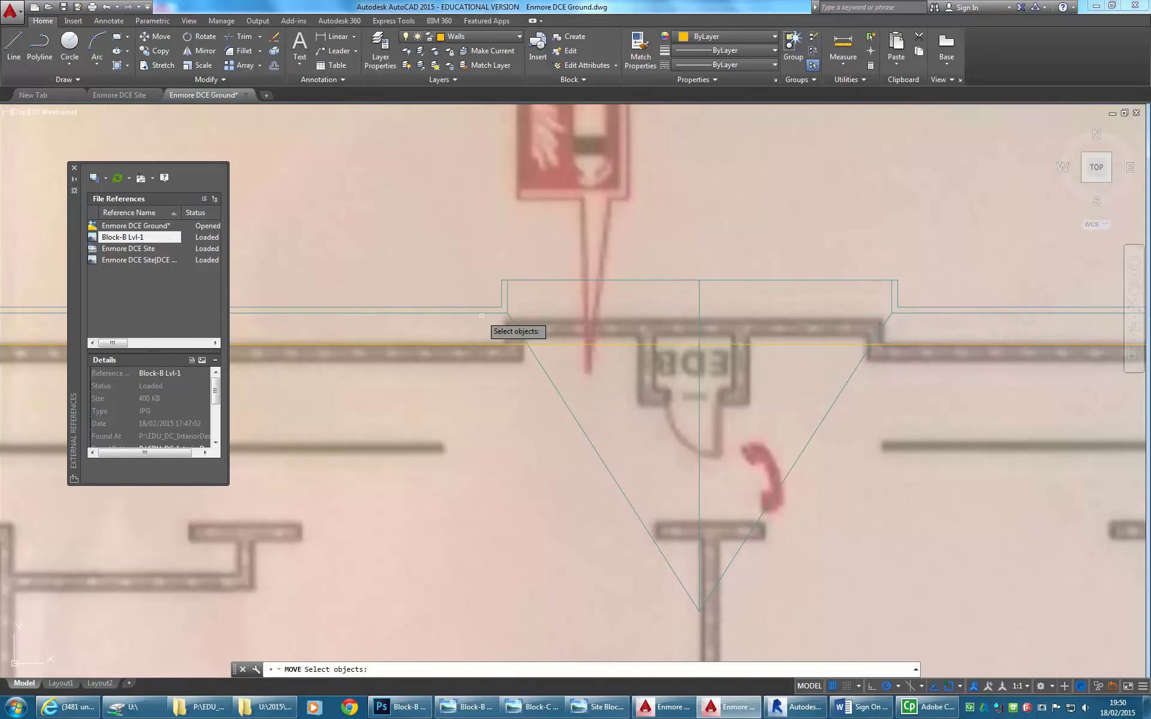
{"action": "scroll", "coordinate": [479, 384], "scroll_direction": "down", "scroll_amount": 2}
{"action": "scroll", "coordinate": [474, 306], "scroll_direction": "down", "scroll_amount": 2}
{"action": "scroll", "coordinate": [483, 269], "scroll_direction": "down", "scroll_amount": 3}
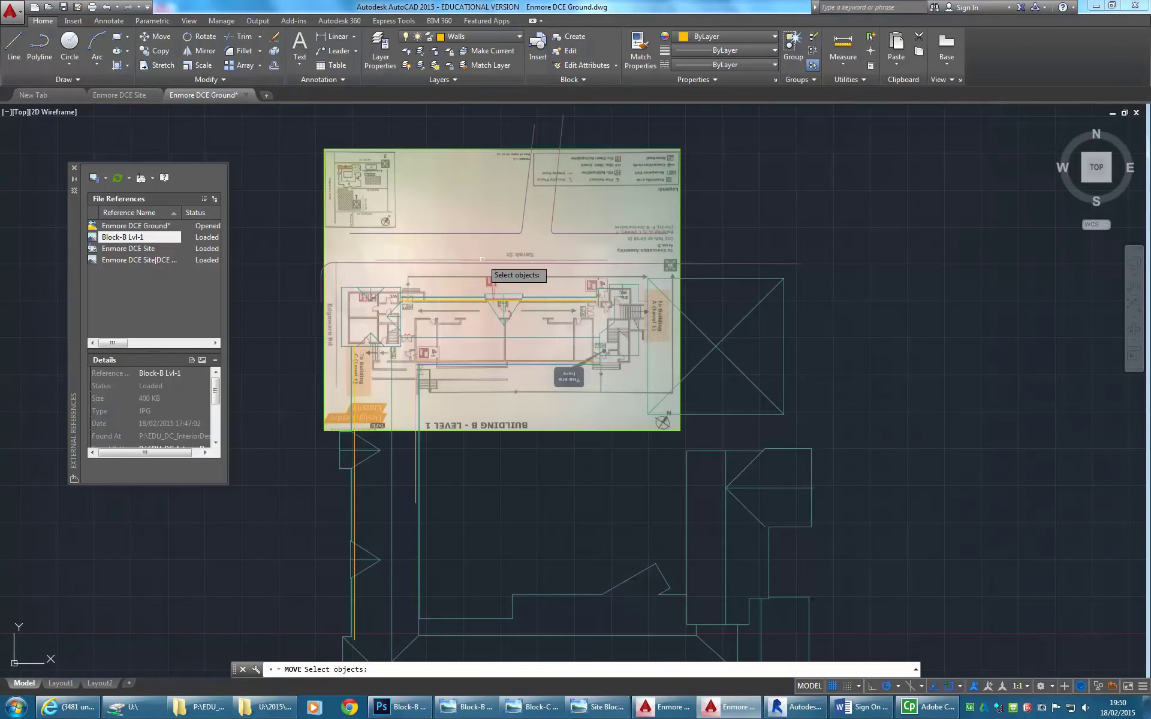
{"action": "left_click", "coordinate": [443, 149]}
{"action": "key", "text": "Return"}
{"action": "scroll", "coordinate": [489, 313], "scroll_direction": "up", "scroll_amount": 2}
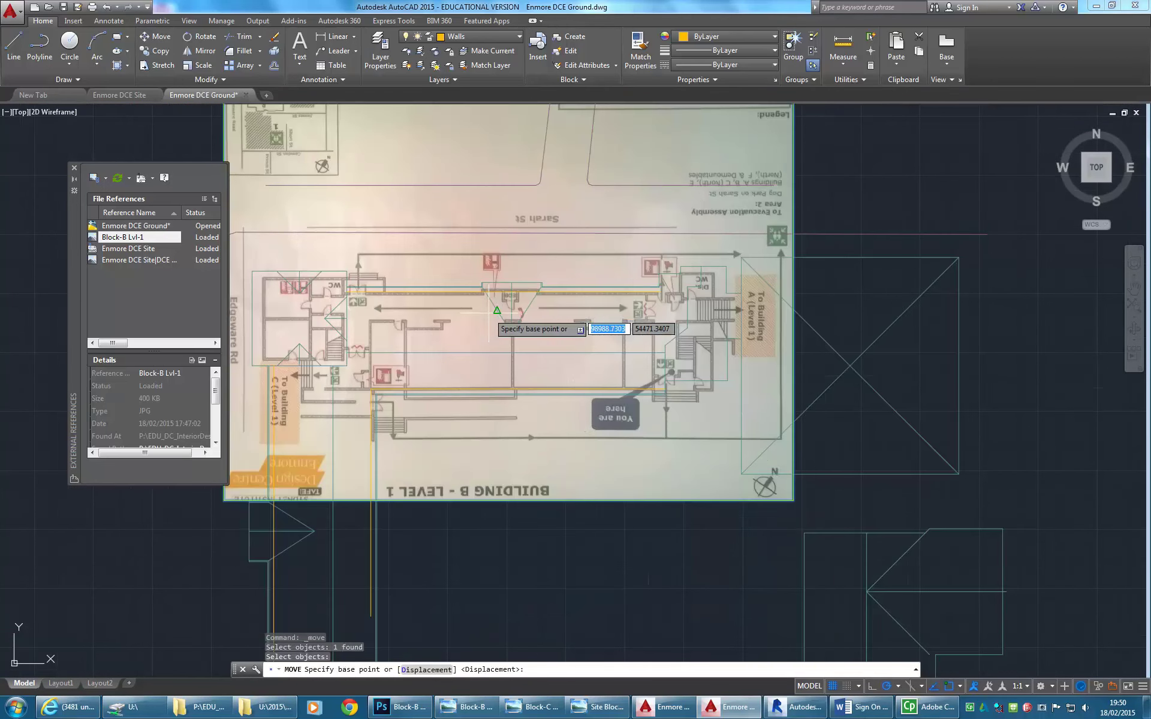
{"action": "scroll", "coordinate": [491, 335], "scroll_direction": "up", "scroll_amount": 1}
- Pan and zoom around the wall corner to check alignment, then cancel the move
{"action": "middle_click_drag", "start_coordinate": [542, 404], "coordinate": [643, 422]}
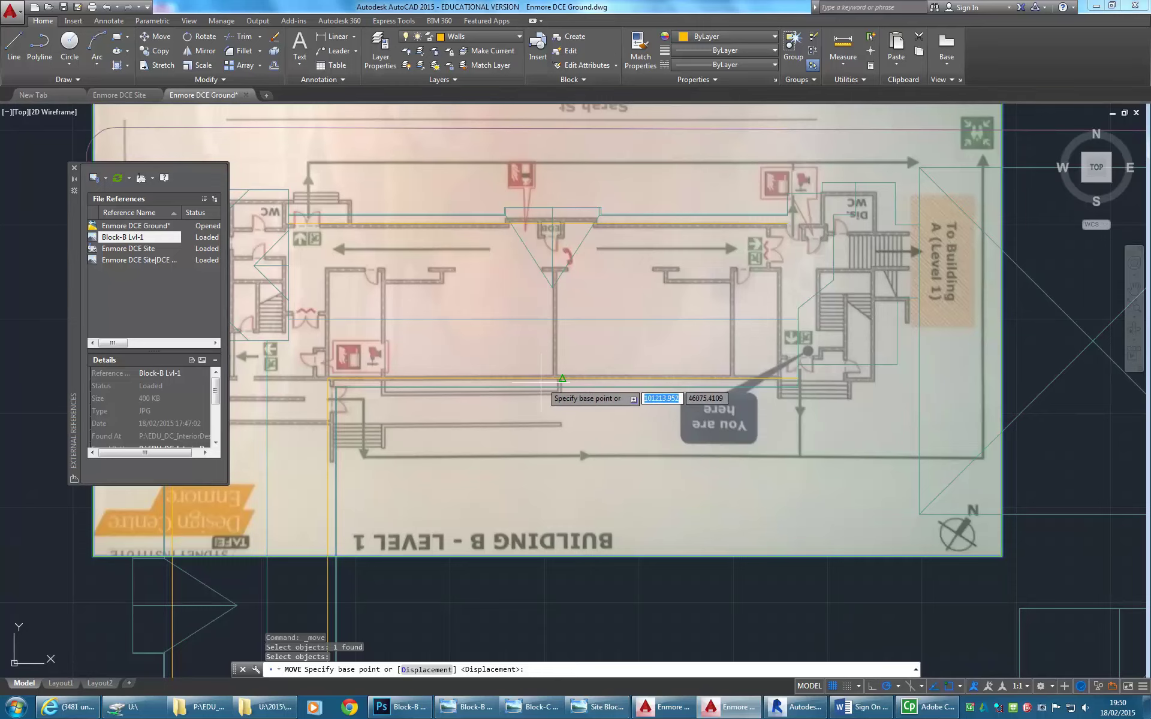
{"action": "mouse_move", "coordinate": [468, 401]}
{"action": "middle_mouse_down"}
{"action": "mouse_move", "coordinate": [509, 432]}
{"action": "mouse_move", "coordinate": [493, 447]}
{"action": "middle_mouse_up"}
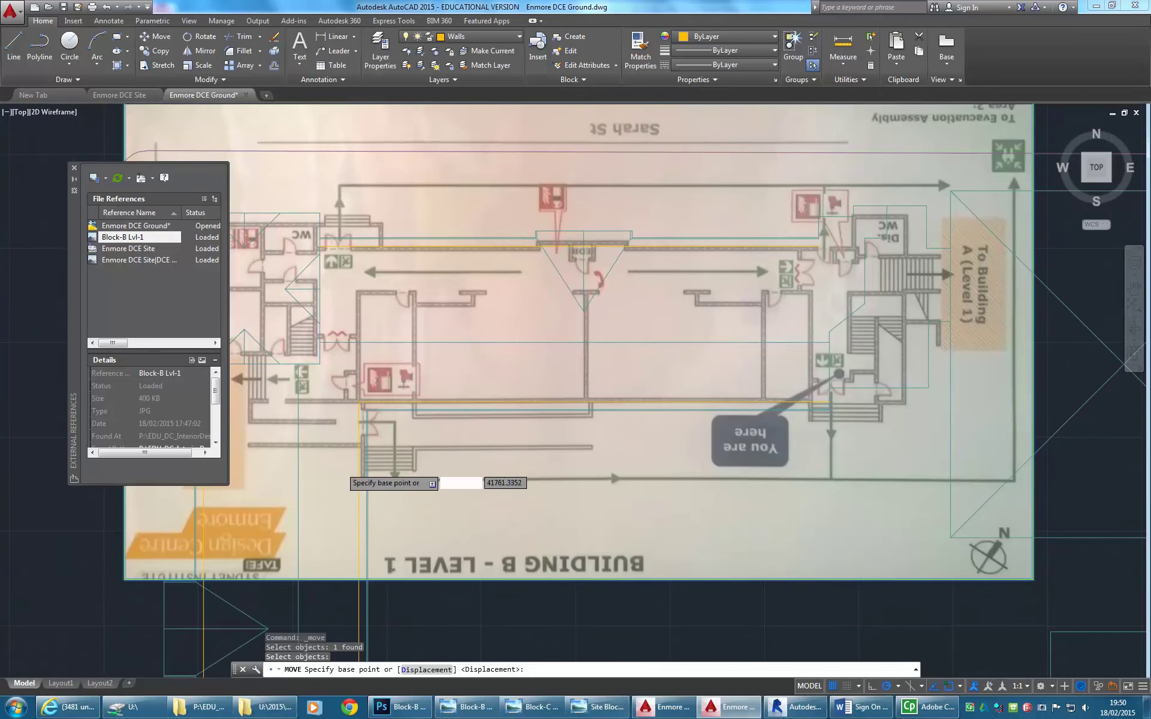
{"action": "scroll", "coordinate": [344, 494], "scroll_direction": "up", "scroll_amount": 6}
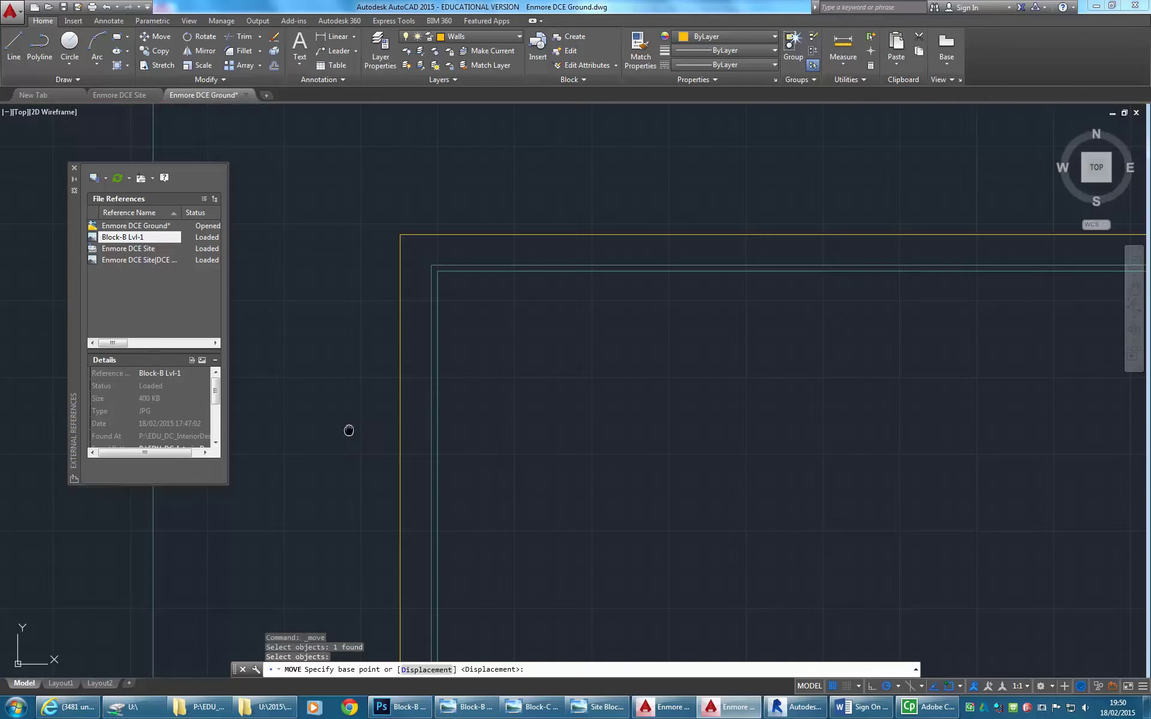
{"action": "middle_click_drag", "start_coordinate": [349, 430], "coordinate": [371, 436]}
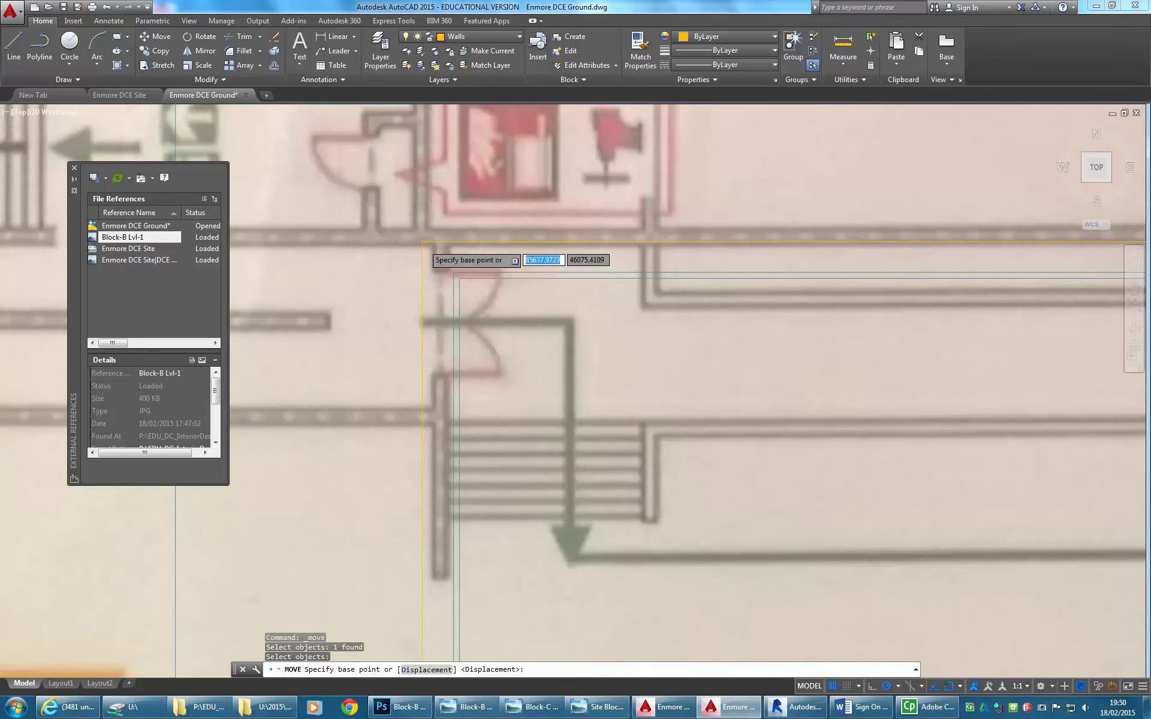
{"action": "middle_click_drag", "start_coordinate": [419, 263], "coordinate": [432, 274]}
{"action": "scroll", "coordinate": [460, 273], "scroll_direction": "down", "scroll_amount": 5}
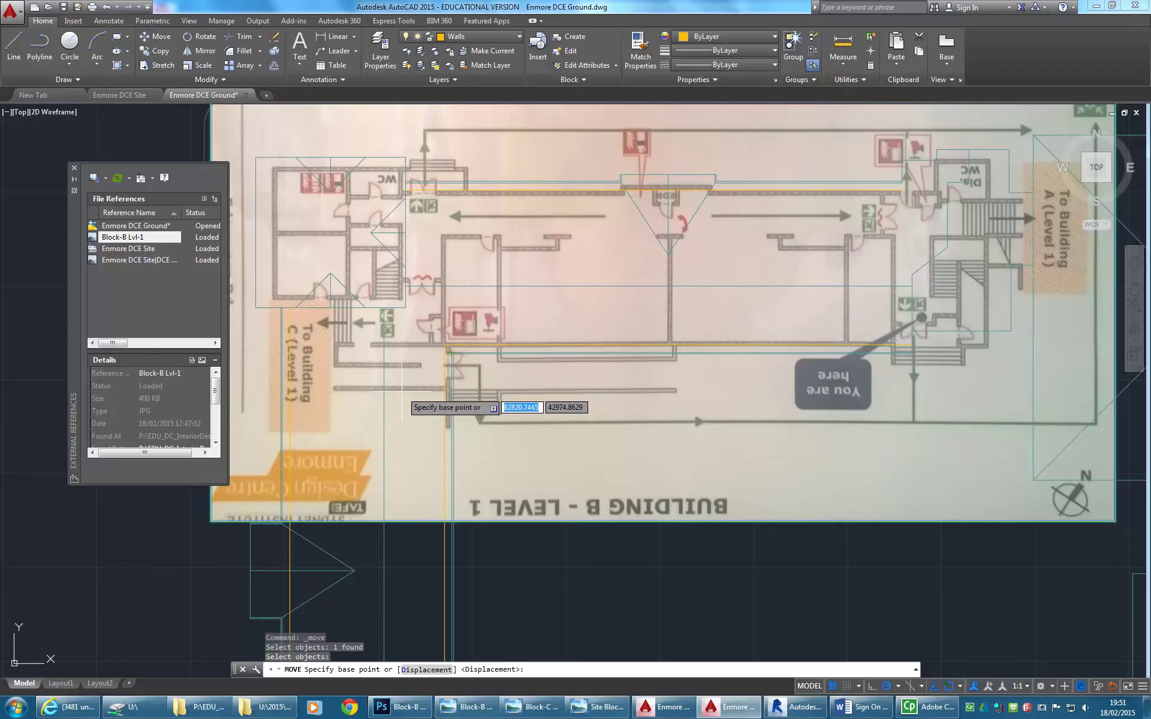
{"action": "scroll", "coordinate": [438, 375], "scroll_direction": "up", "scroll_amount": 2}
{"action": "scroll", "coordinate": [447, 386], "scroll_direction": "up", "scroll_amount": 5}
{"action": "scroll", "coordinate": [521, 359], "scroll_direction": "up", "scroll_amount": 2}
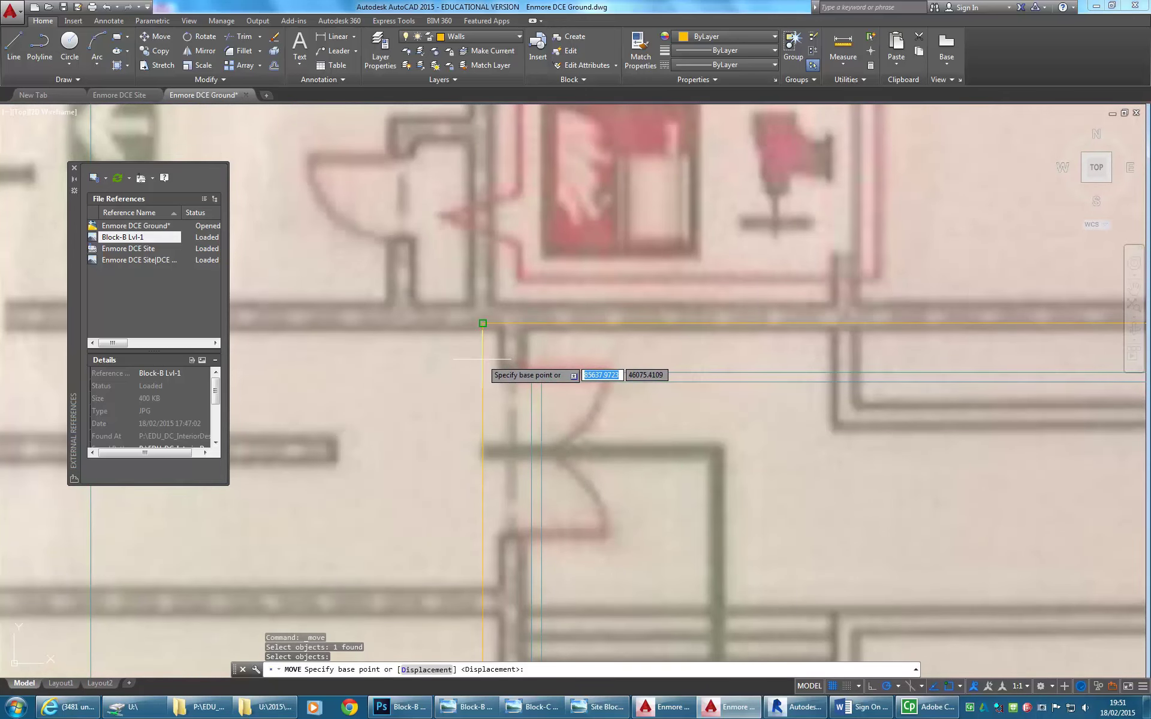
{"action": "scroll", "coordinate": [482, 359], "scroll_direction": "down", "scroll_amount": 3}
{"action": "mouse_move", "coordinate": [650, 258]}
{"action": "middle_mouse_down"}
{"action": "mouse_move", "coordinate": [670, 306]}
{"action": "mouse_move", "coordinate": [599, 327]}
{"action": "middle_mouse_up"}
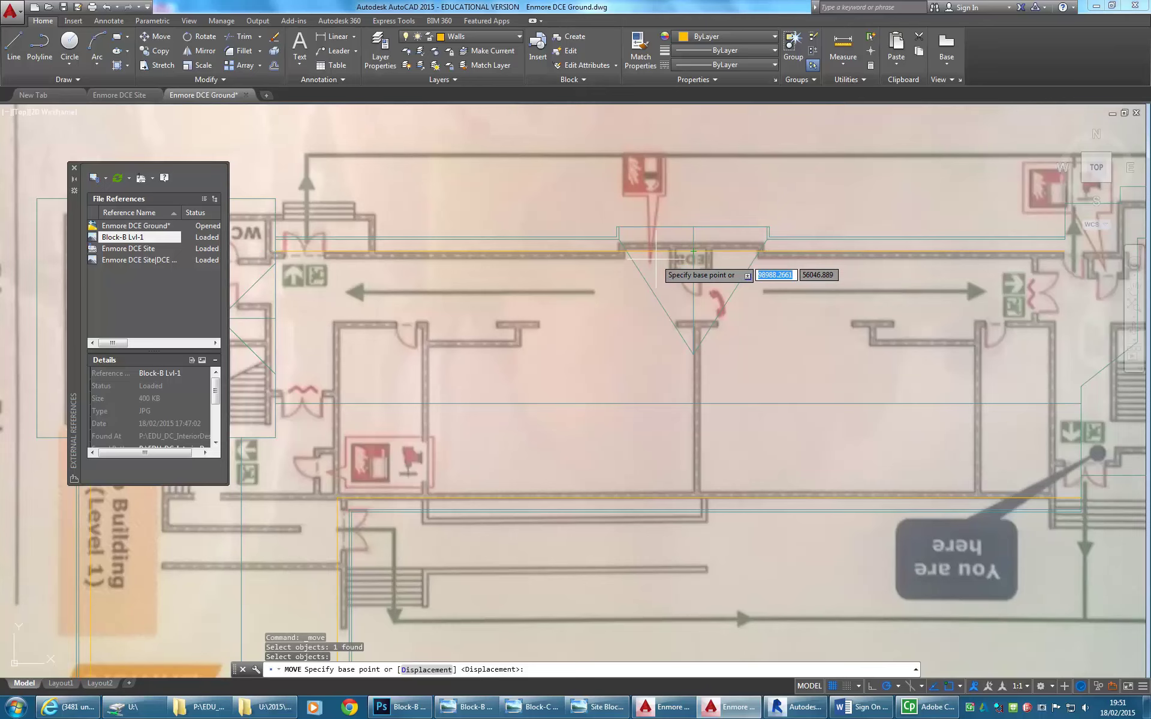
{"action": "scroll", "coordinate": [543, 363], "scroll_direction": "down", "scroll_amount": 4}
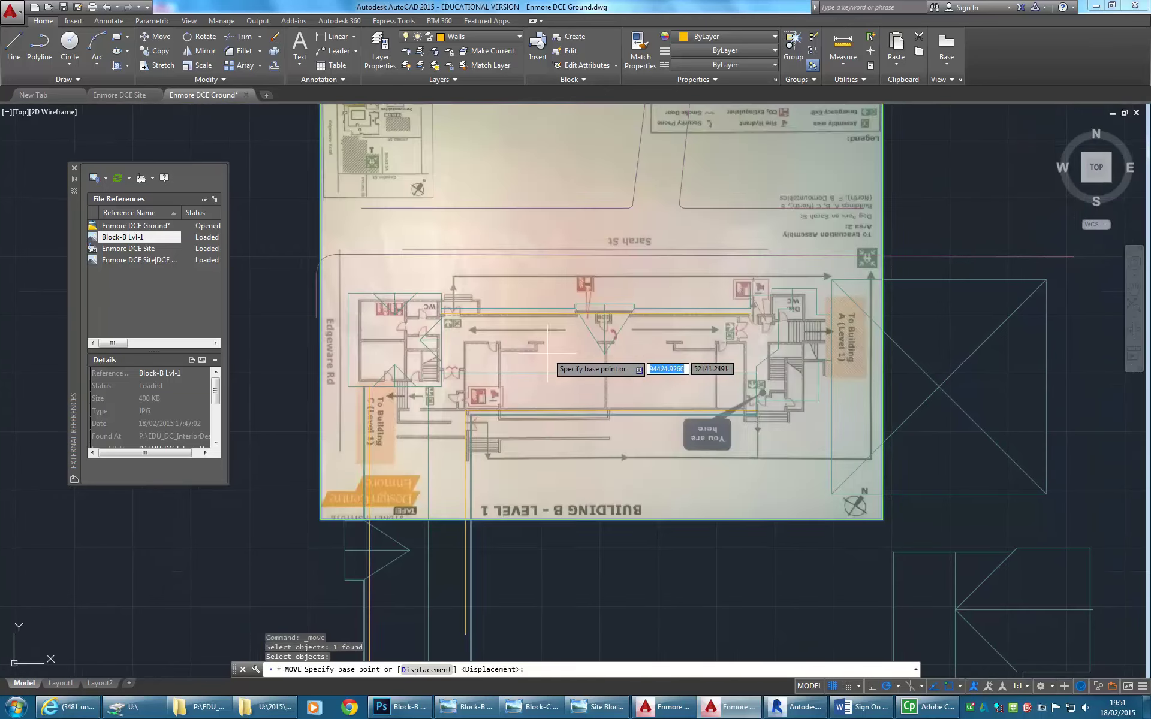
{"action": "middle_click_drag", "start_coordinate": [547, 352], "coordinate": [557, 389]}
{"action": "right_click", "coordinate": [307, 363]}
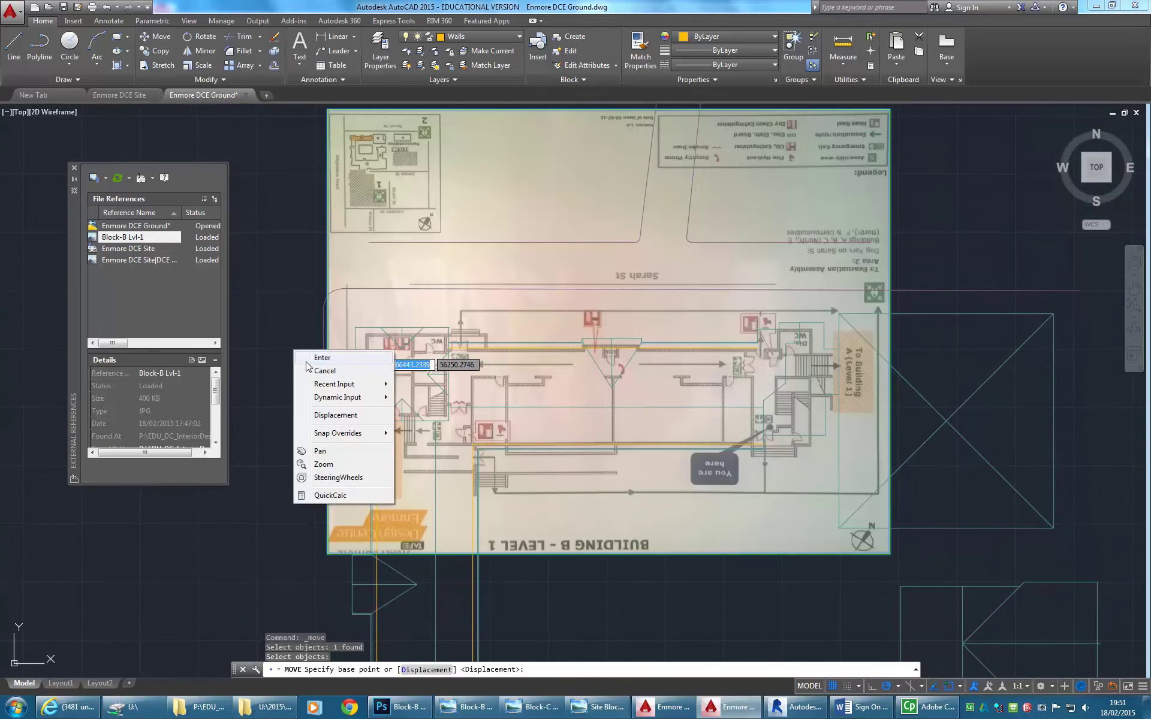
{"action": "left_click", "coordinate": [324, 371]}
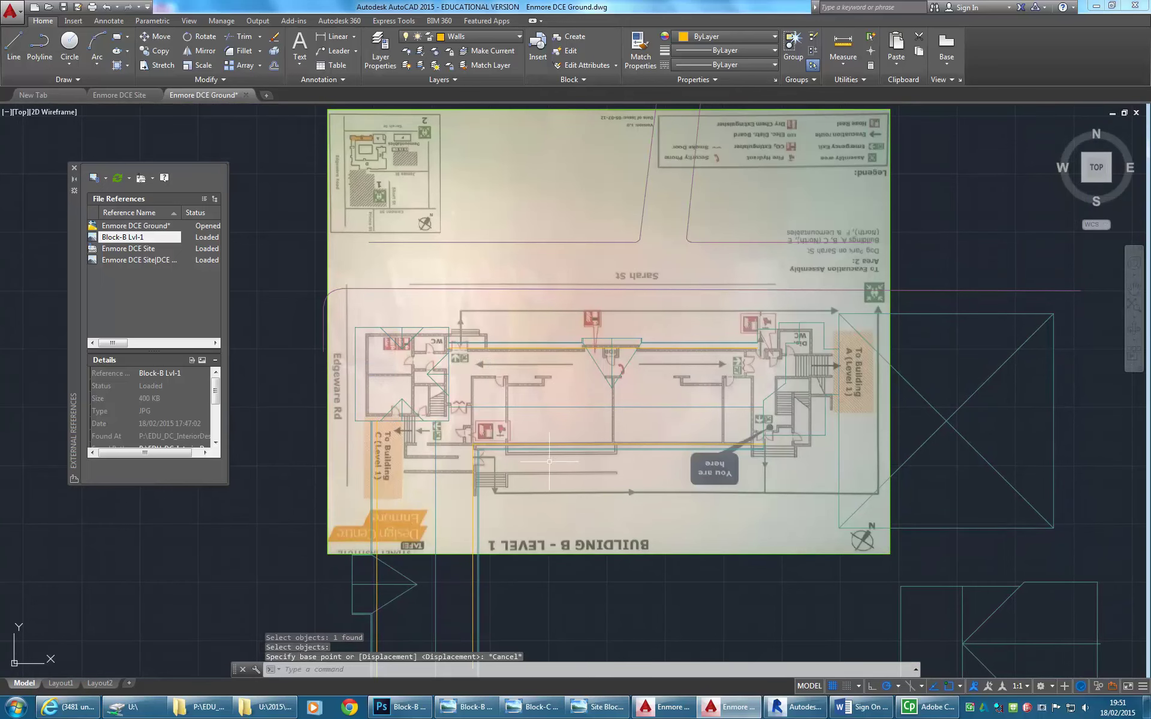
- Start moving the image once more, inspect the walls, and cancel without changing it
{"action": "scroll", "coordinate": [605, 431], "scroll_direction": "up", "scroll_amount": 3}
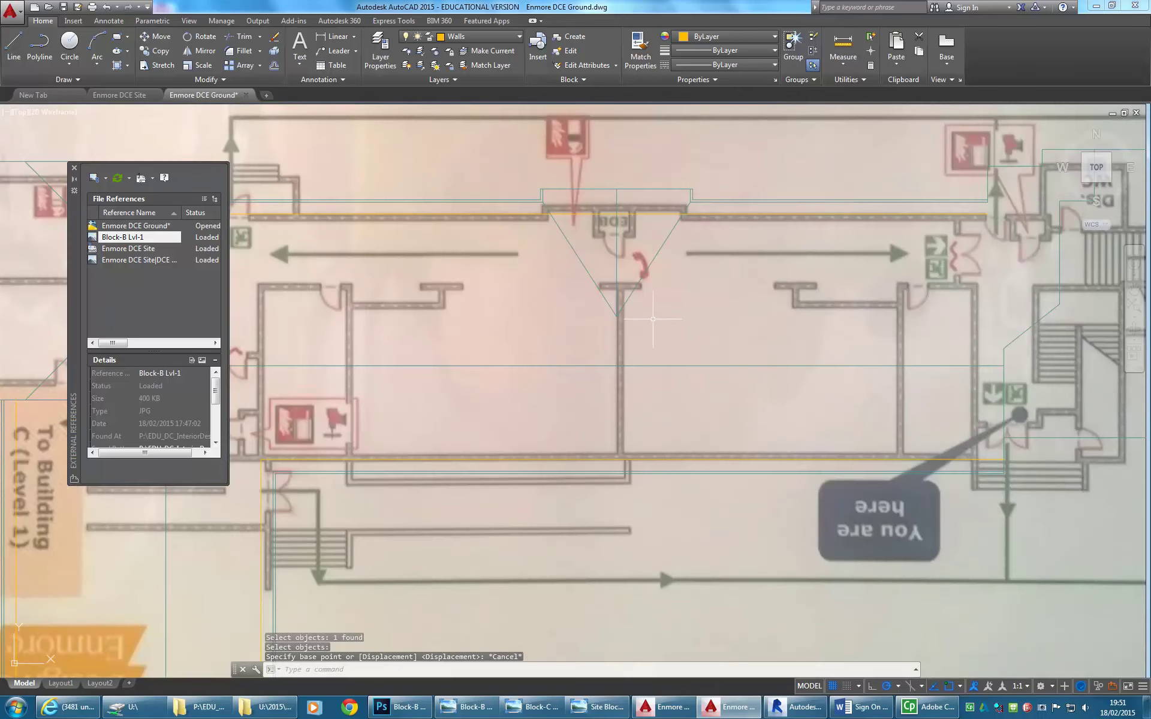
{"action": "scroll", "coordinate": [677, 337], "scroll_direction": "down", "scroll_amount": 3}
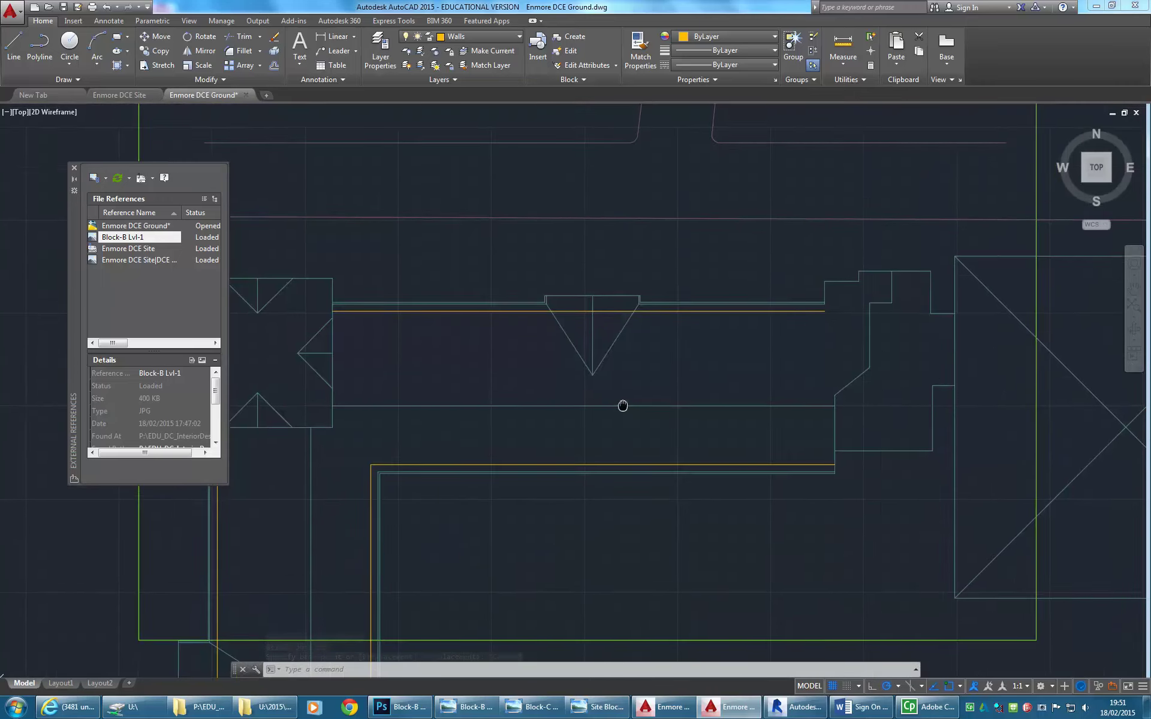
{"action": "middle_click_drag", "start_coordinate": [624, 403], "coordinate": [572, 270]}
{"action": "middle_click_drag", "start_coordinate": [485, 231], "coordinate": [512, 342]}
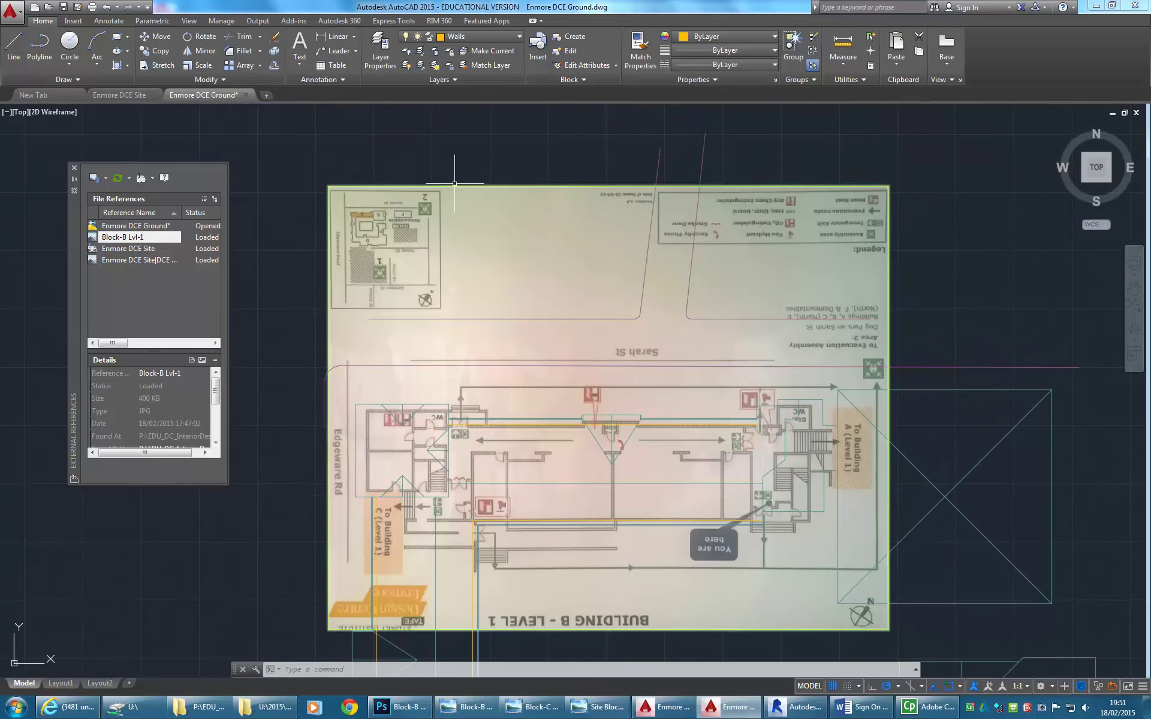
{"action": "left_click", "coordinate": [440, 187]}
{"action": "left_click", "coordinate": [43, 21]}
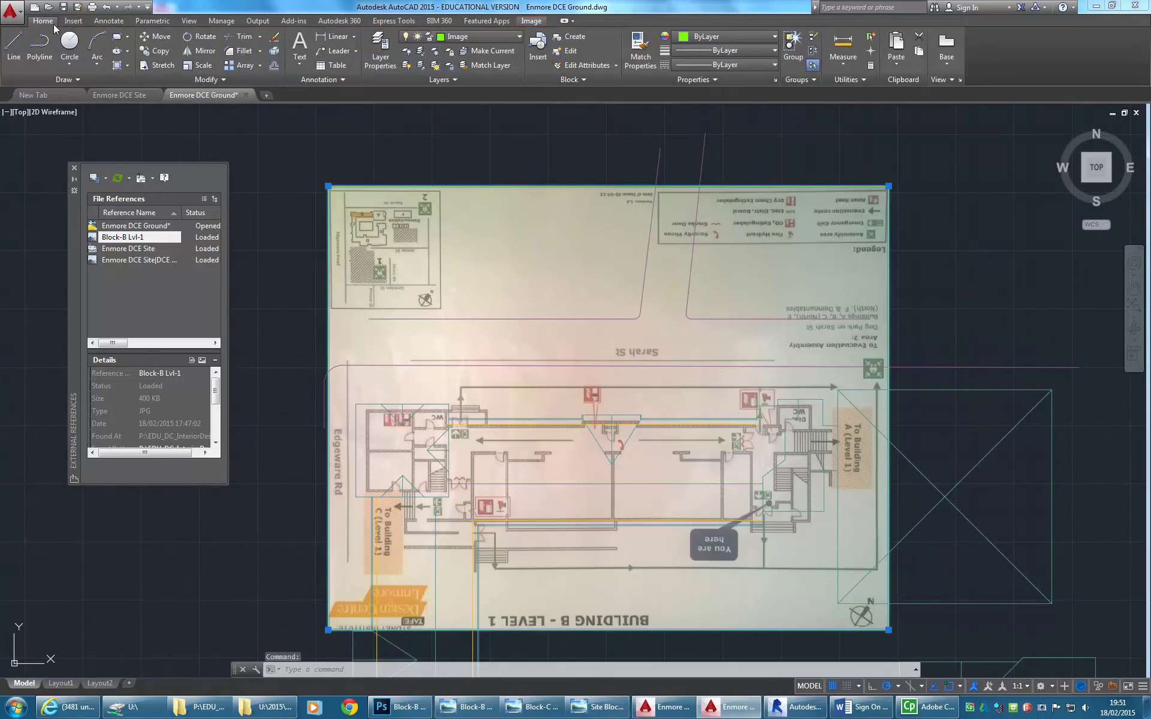
{"action": "left_click", "coordinate": [156, 38]}
{"action": "scroll", "coordinate": [636, 456], "scroll_direction": "up", "scroll_amount": 6}
{"action": "middle_click_drag", "start_coordinate": [629, 350], "coordinate": [559, 431]}
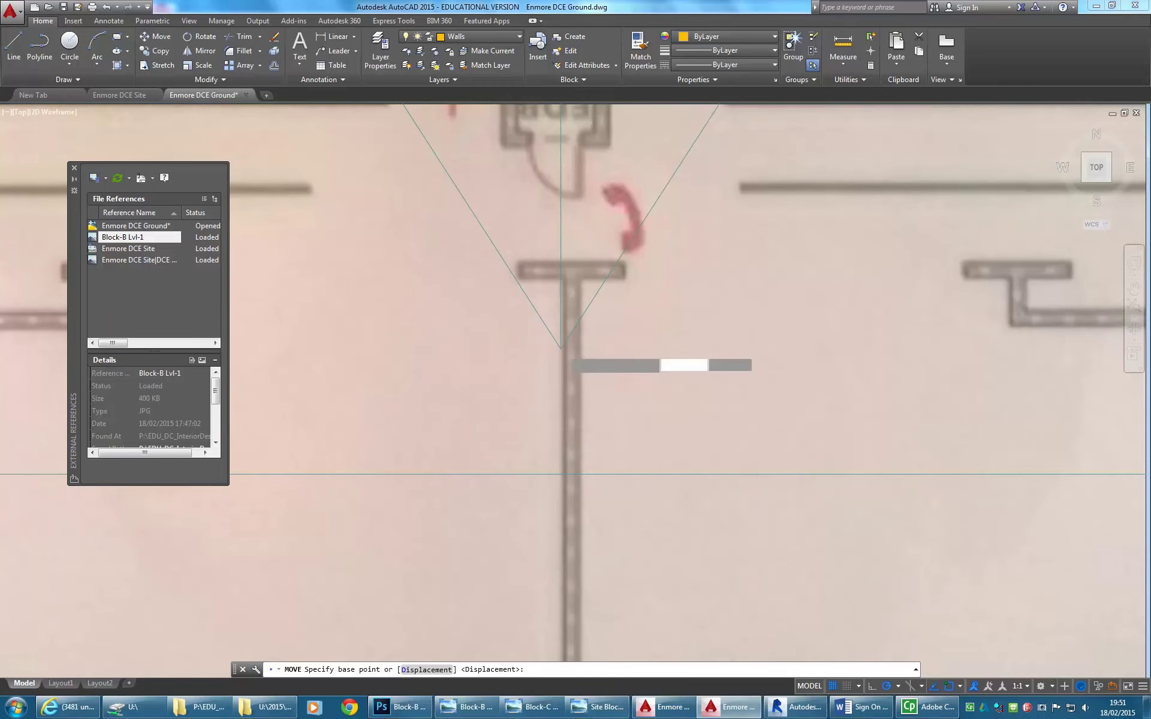
{"action": "mouse_move", "coordinate": [560, 349]}
{"action": "middle_mouse_down"}
{"action": "mouse_move", "coordinate": [555, 465]}
{"action": "mouse_move", "coordinate": [554, 442]}
{"action": "middle_mouse_up"}
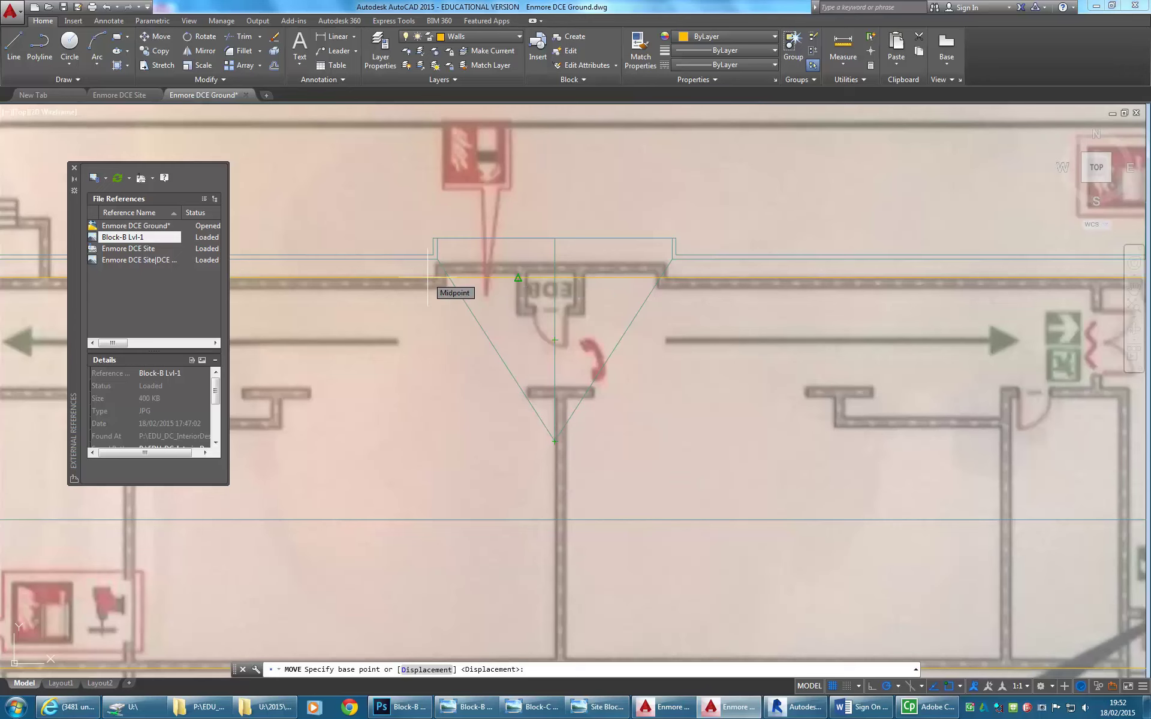
{"action": "scroll", "coordinate": [492, 383], "scroll_direction": "down", "scroll_amount": 4}
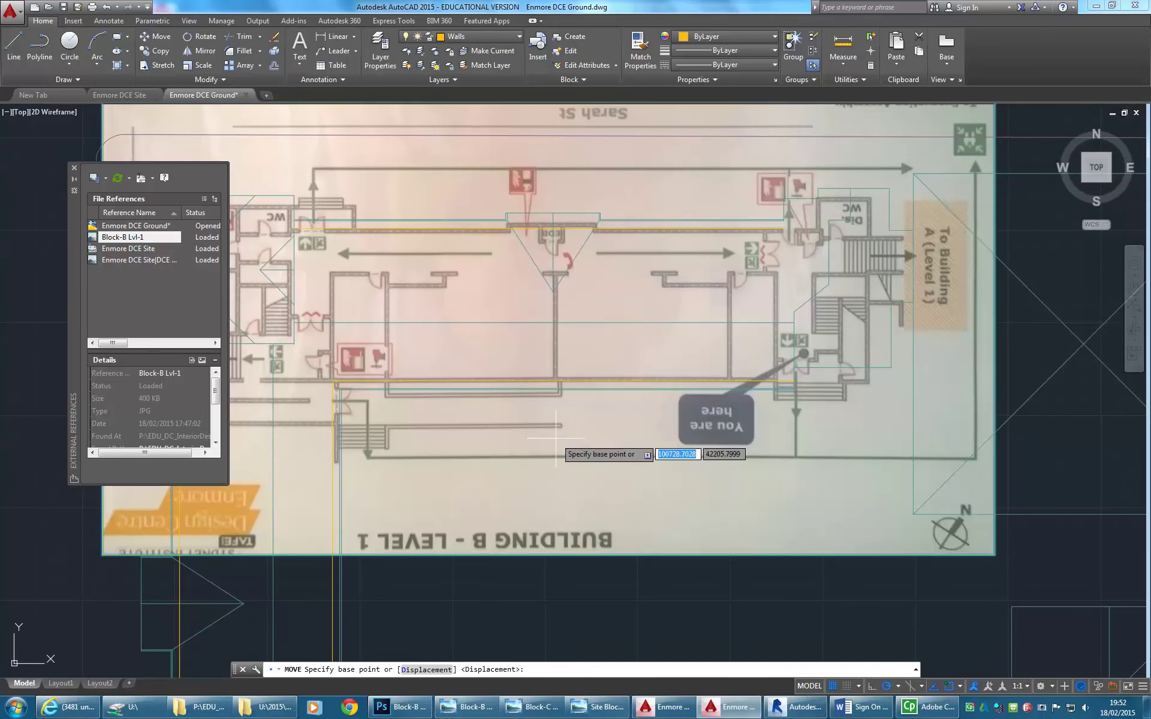
{"action": "right_click", "coordinate": [509, 363]}
{"action": "left_click", "coordinate": [540, 381]}
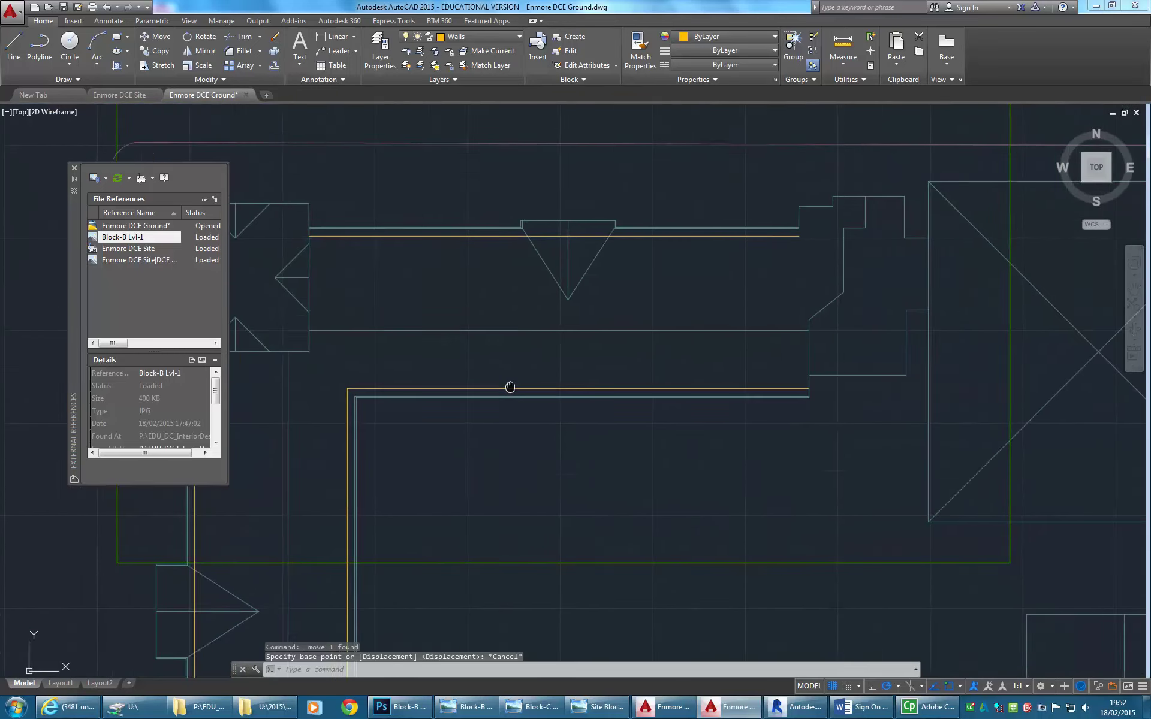
- Review the image alignment with zoom and pan, then quick-save Enmore DCE Ground
{"action": "scroll", "coordinate": [509, 385], "scroll_direction": "down", "scroll_amount": 3}
{"action": "scroll", "coordinate": [488, 430], "scroll_direction": "up", "scroll_amount": 2}
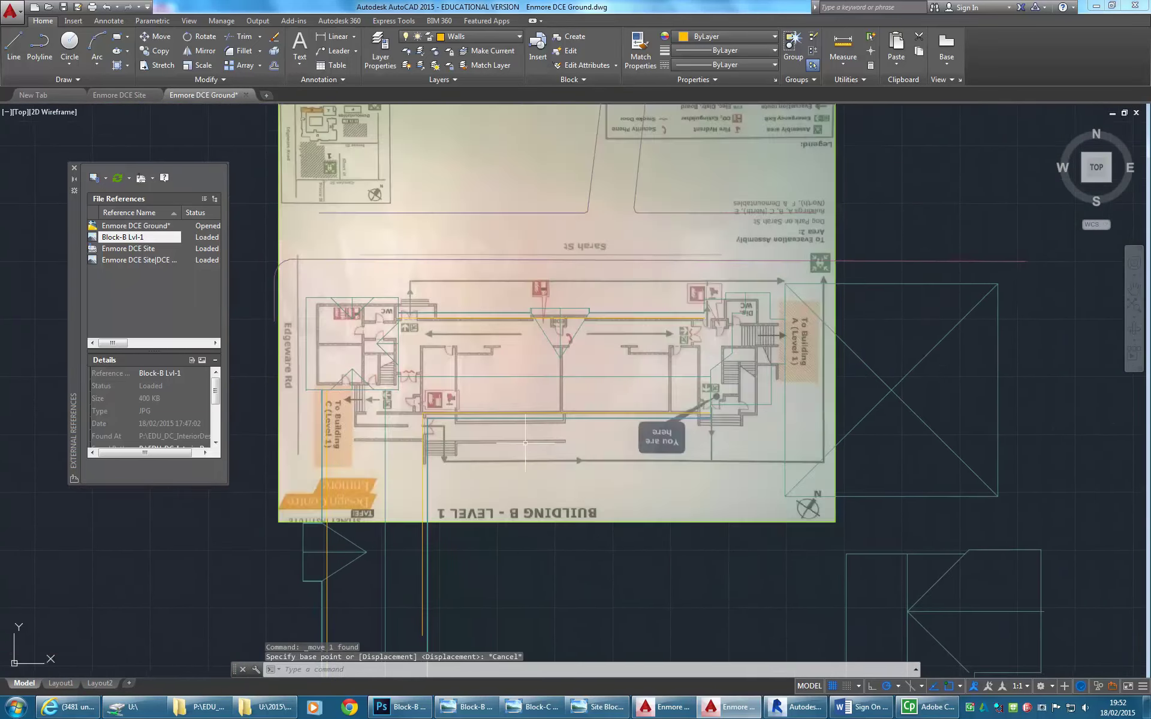
{"action": "scroll", "coordinate": [671, 378], "scroll_direction": "up", "scroll_amount": 4}
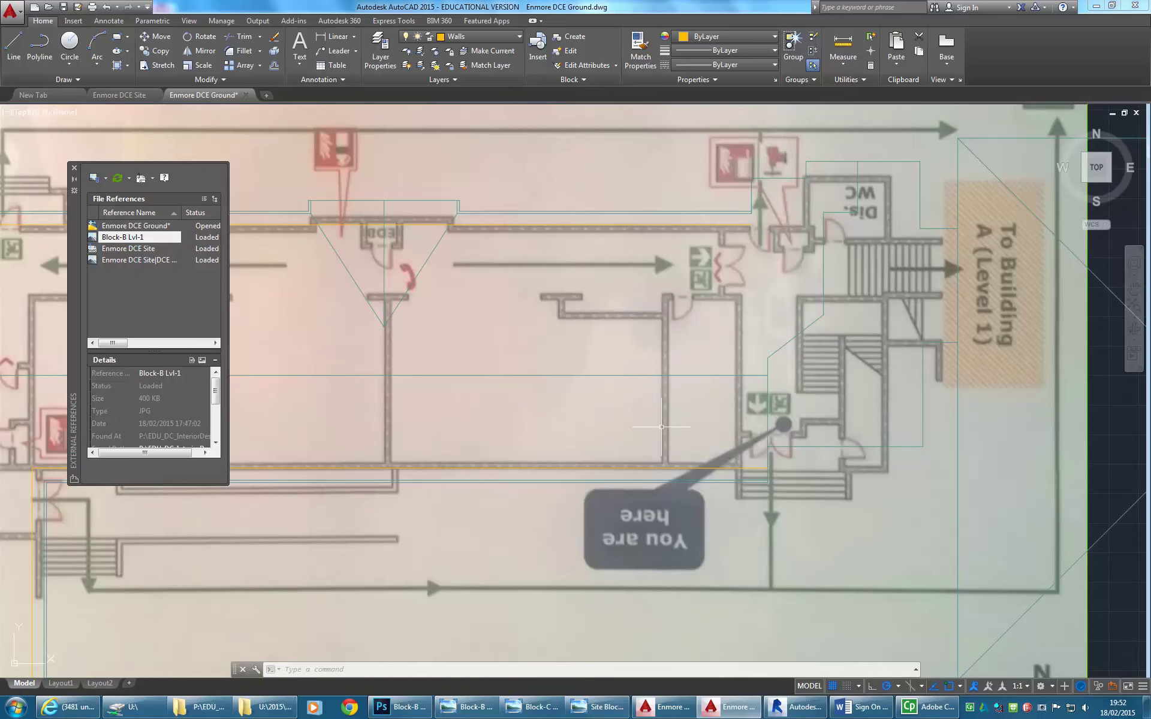
{"action": "scroll", "coordinate": [656, 424], "scroll_direction": "down", "scroll_amount": 4}
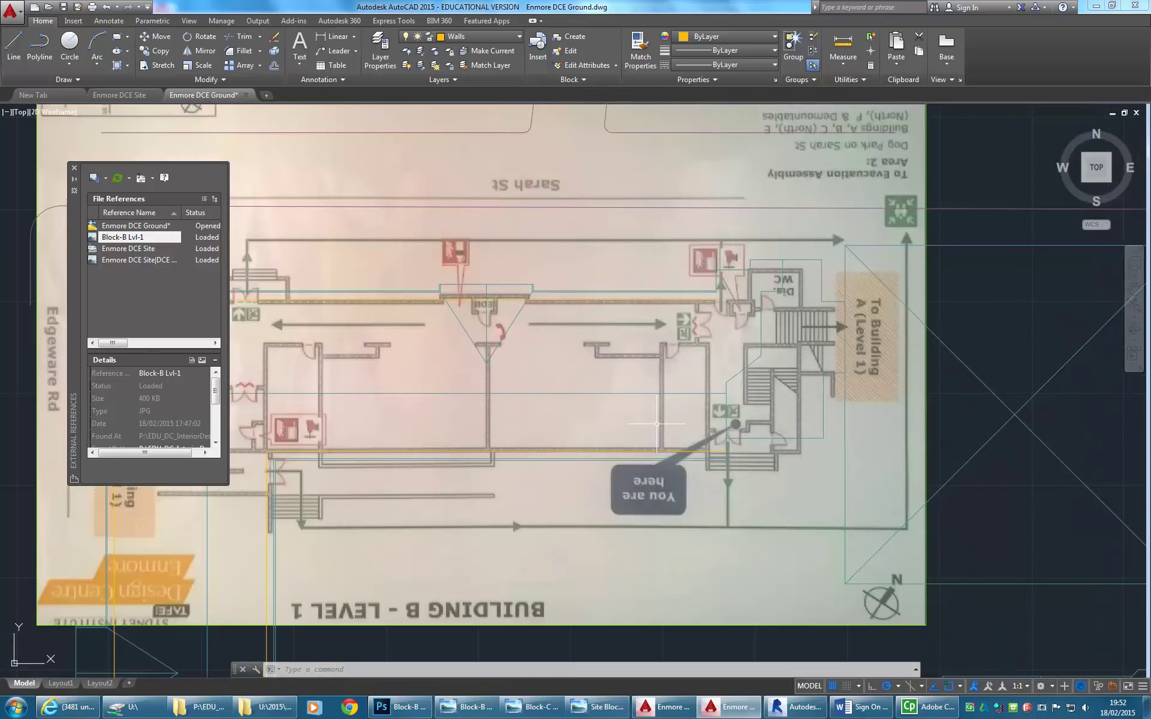
{"action": "mouse_move", "coordinate": [638, 430]}
{"action": "middle_mouse_down"}
{"action": "mouse_move", "coordinate": [598, 424]}
{"action": "mouse_move", "coordinate": [612, 451]}
{"action": "middle_mouse_up"}
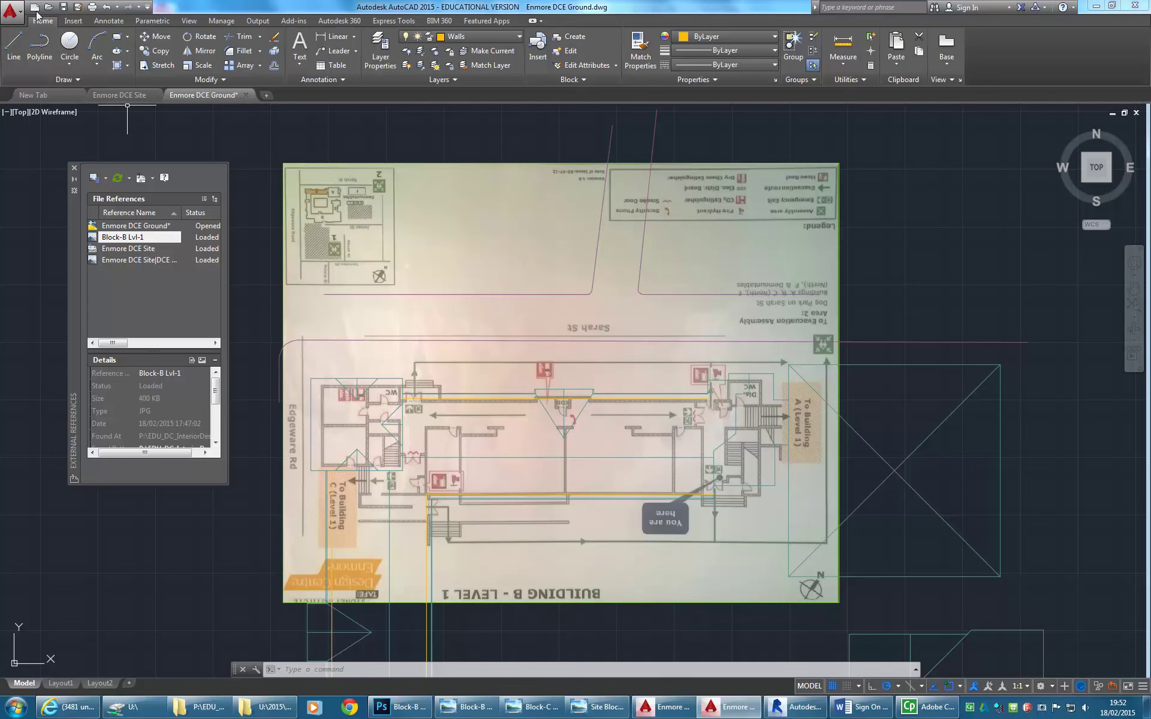
{"action": "left_click", "coordinate": [63, 7]}
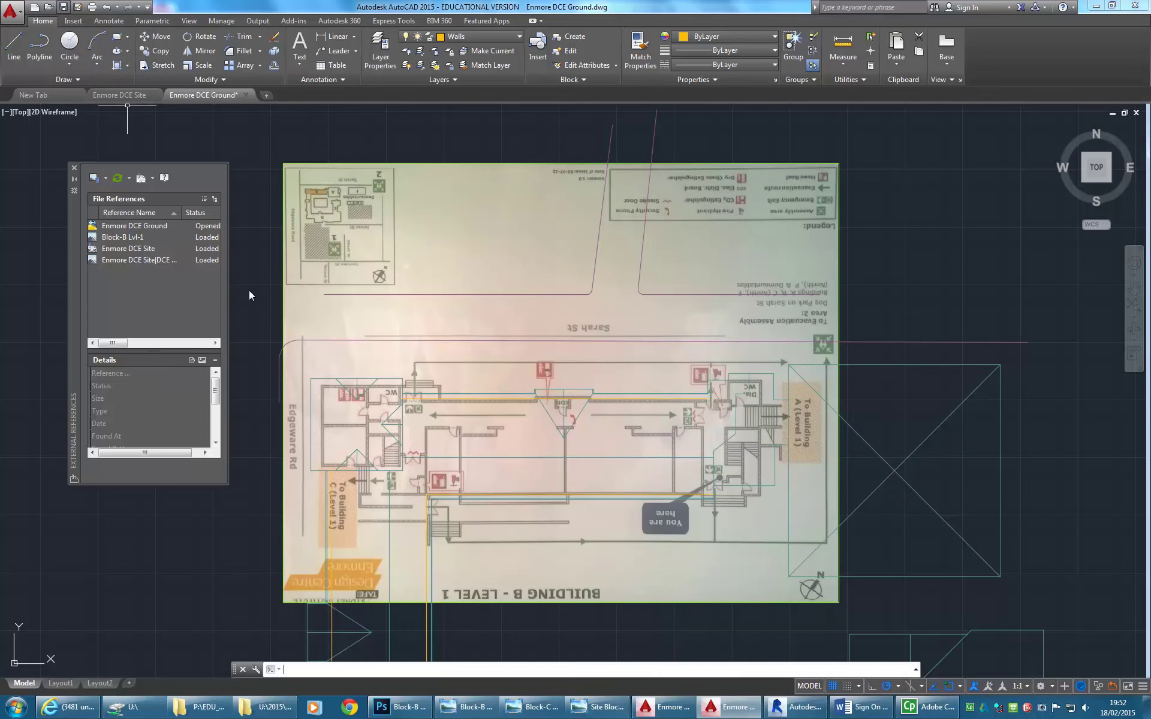
{"action": "scroll", "coordinate": [656, 490], "scroll_direction": "up", "scroll_amount": 4}
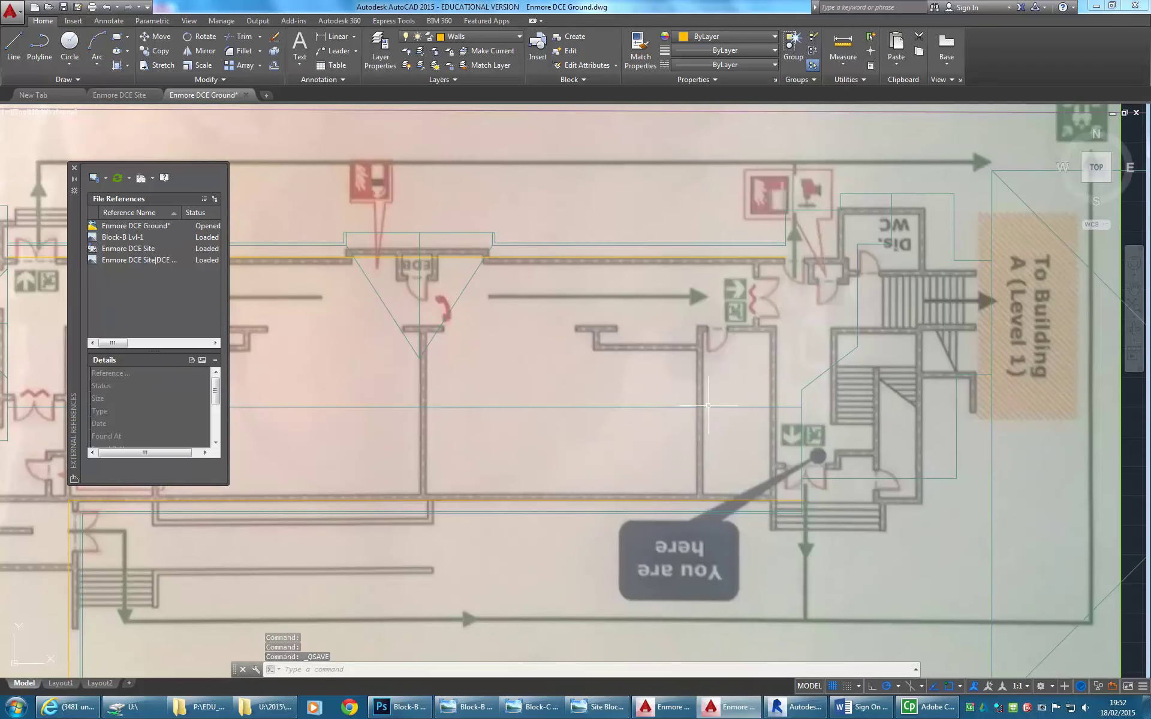
- Measure the 257.8640 vertical gap between the orange wall line and the image's wall
{"action": "left_click", "coordinate": [16, 53]}
{"action": "scroll", "coordinate": [689, 479], "scroll_direction": "up", "scroll_amount": 2}
{"action": "scroll", "coordinate": [689, 480], "scroll_direction": "up", "scroll_amount": 2}
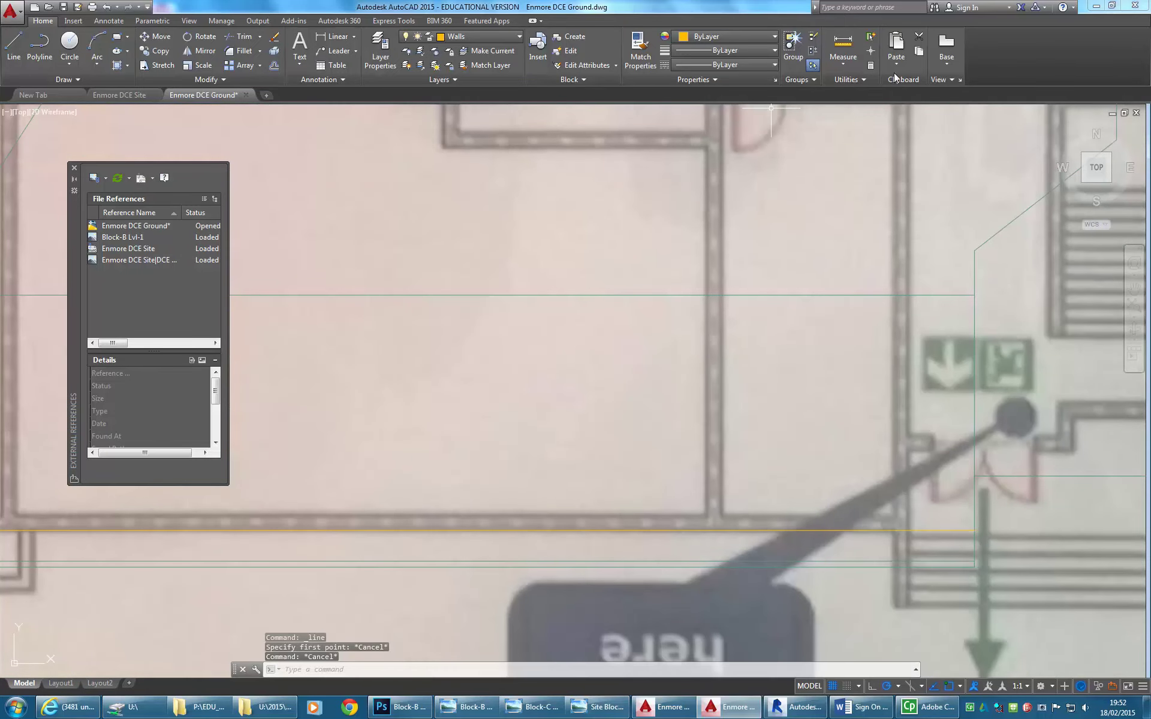
{"action": "left_click", "coordinate": [842, 42]}
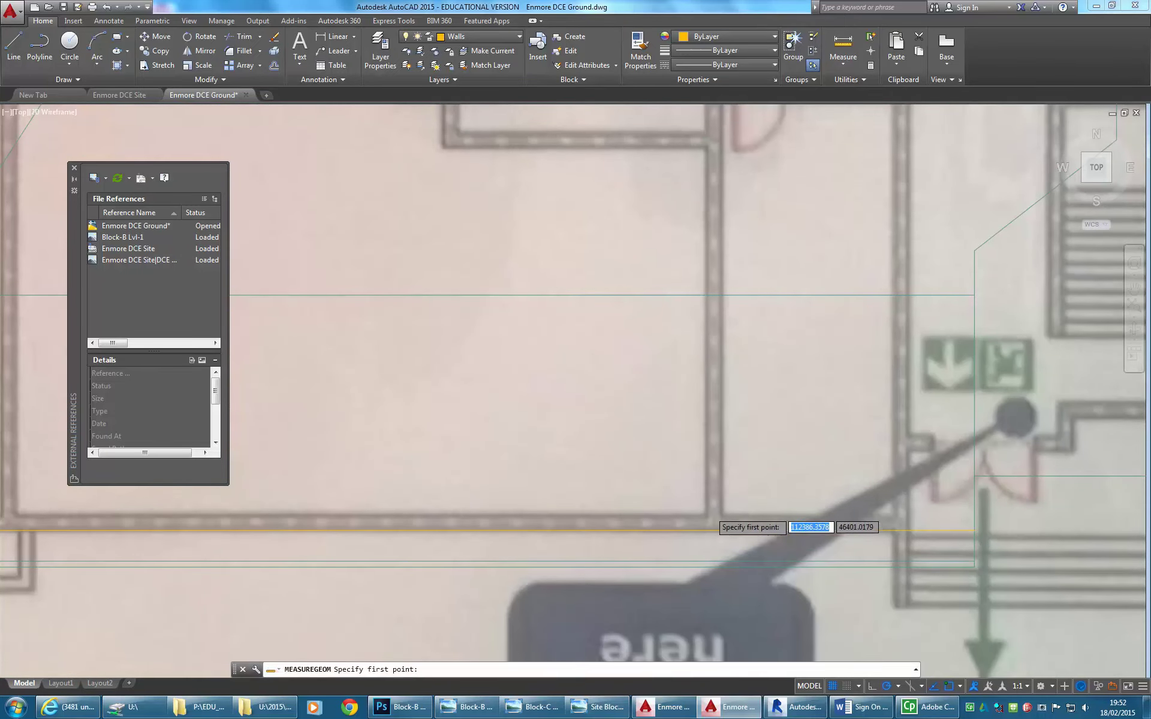
{"action": "scroll", "coordinate": [713, 516], "scroll_direction": "up", "scroll_amount": 3}
{"action": "left_click", "coordinate": [690, 521]}
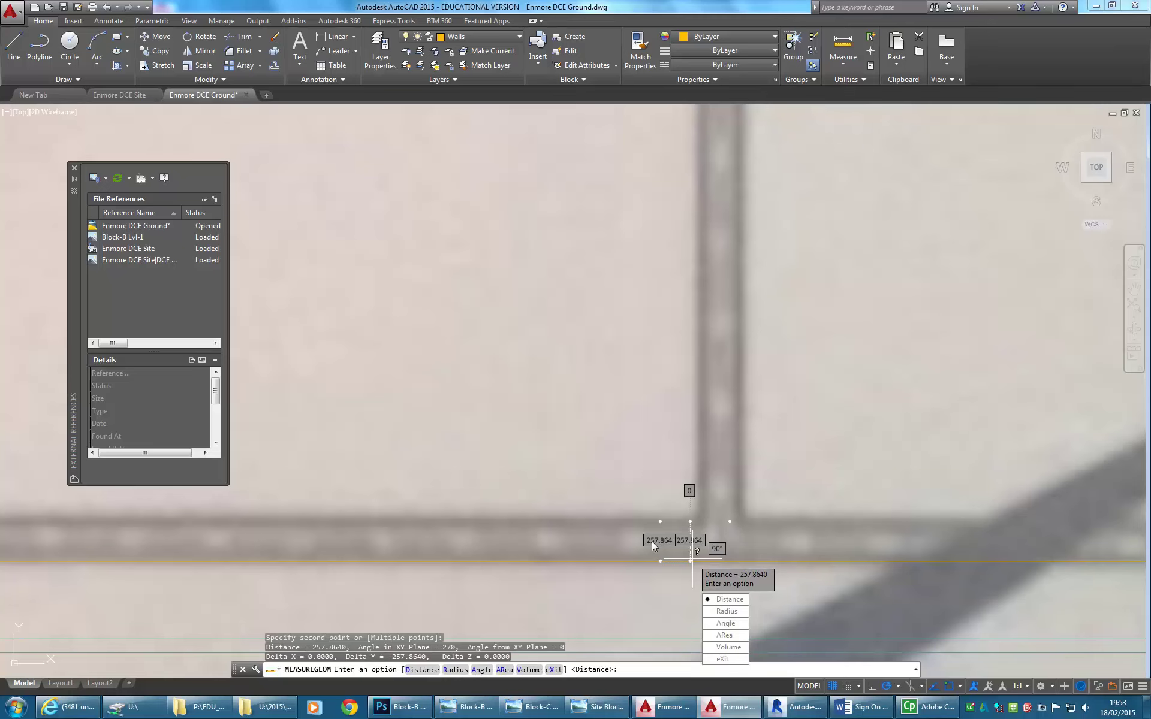
{"action": "key", "text": "Escape"}
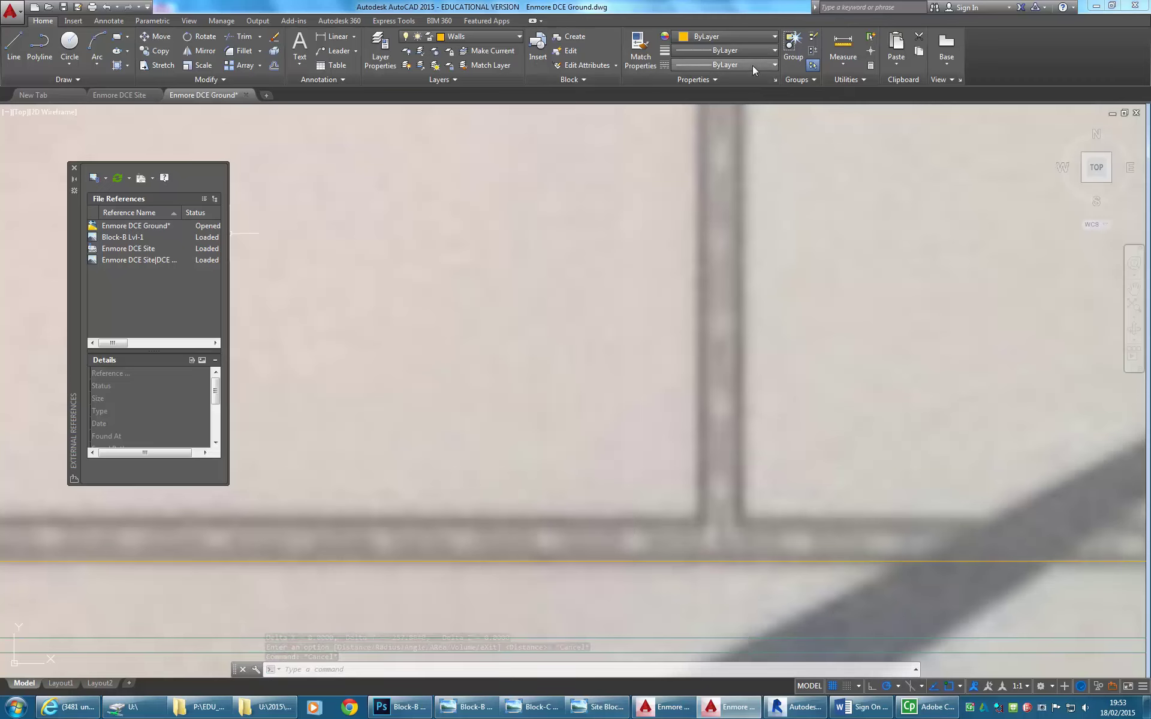
- Offset the yellow lower wall line 300 upward
{"action": "left_click", "coordinate": [274, 65]}
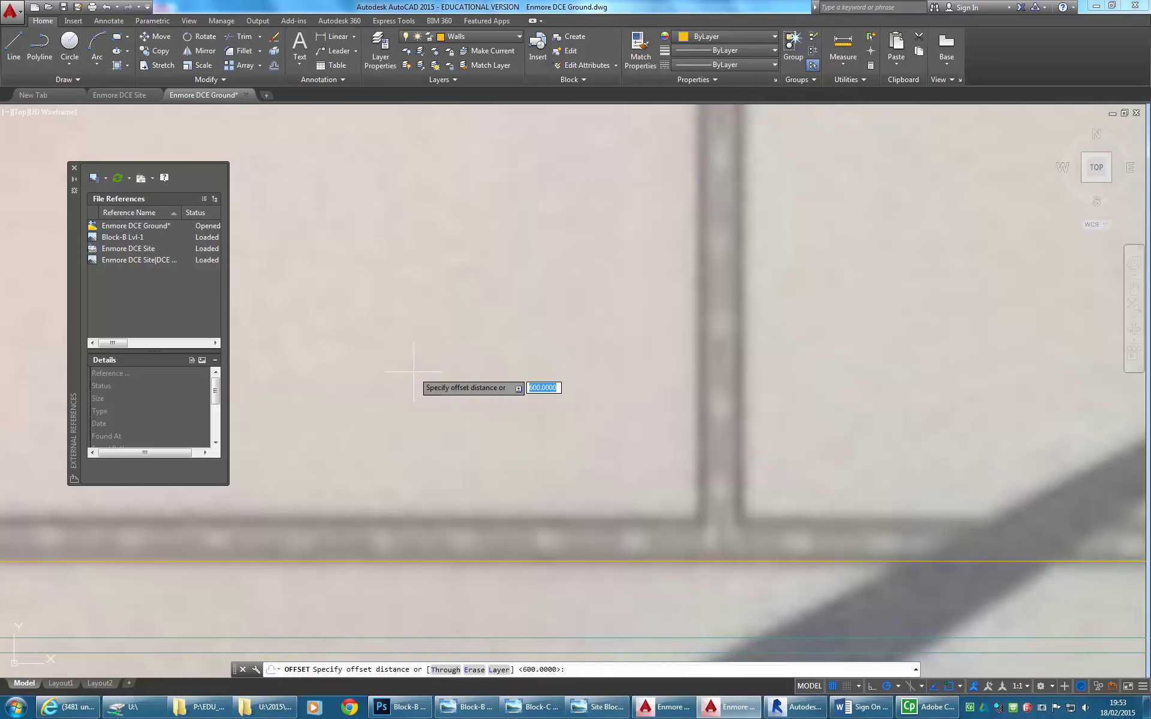
{"action": "type", "text": "300"}
{"action": "key", "text": "Return"}
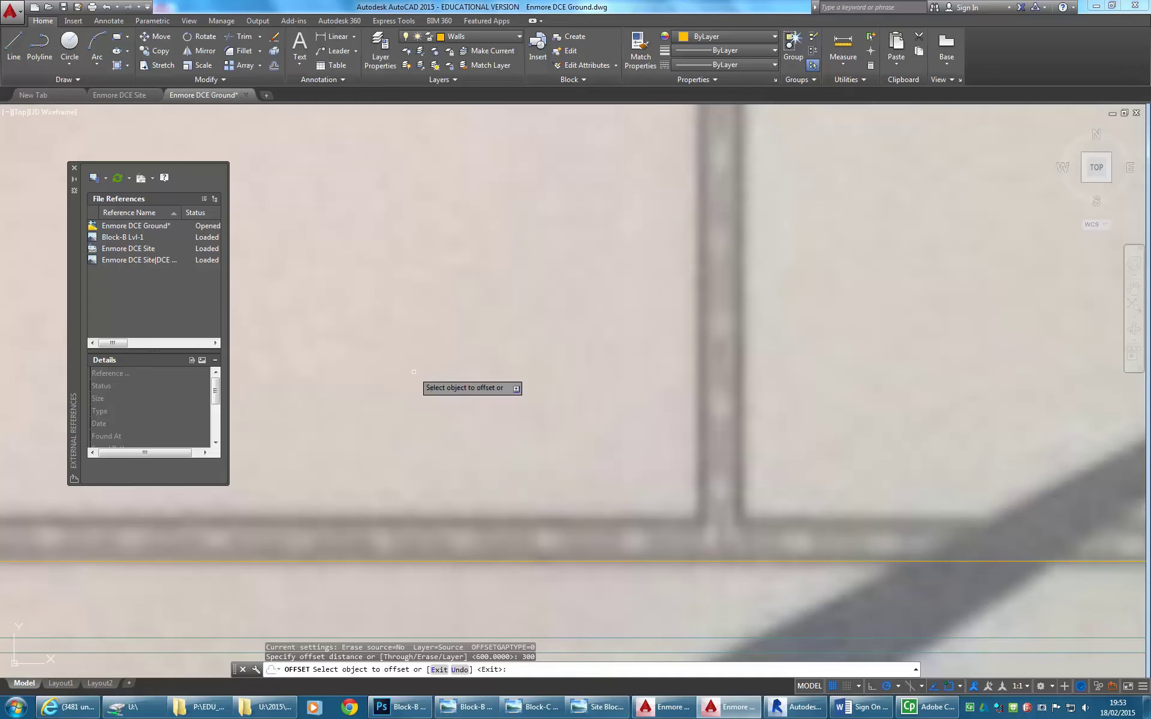
{"action": "left_click", "coordinate": [517, 558]}
{"action": "left_click", "coordinate": [519, 474]}
{"action": "right_click", "coordinate": [519, 426]}
{"action": "left_click", "coordinate": [545, 434]}
{"action": "scroll", "coordinate": [606, 432], "scroll_direction": "down", "scroll_amount": 2}
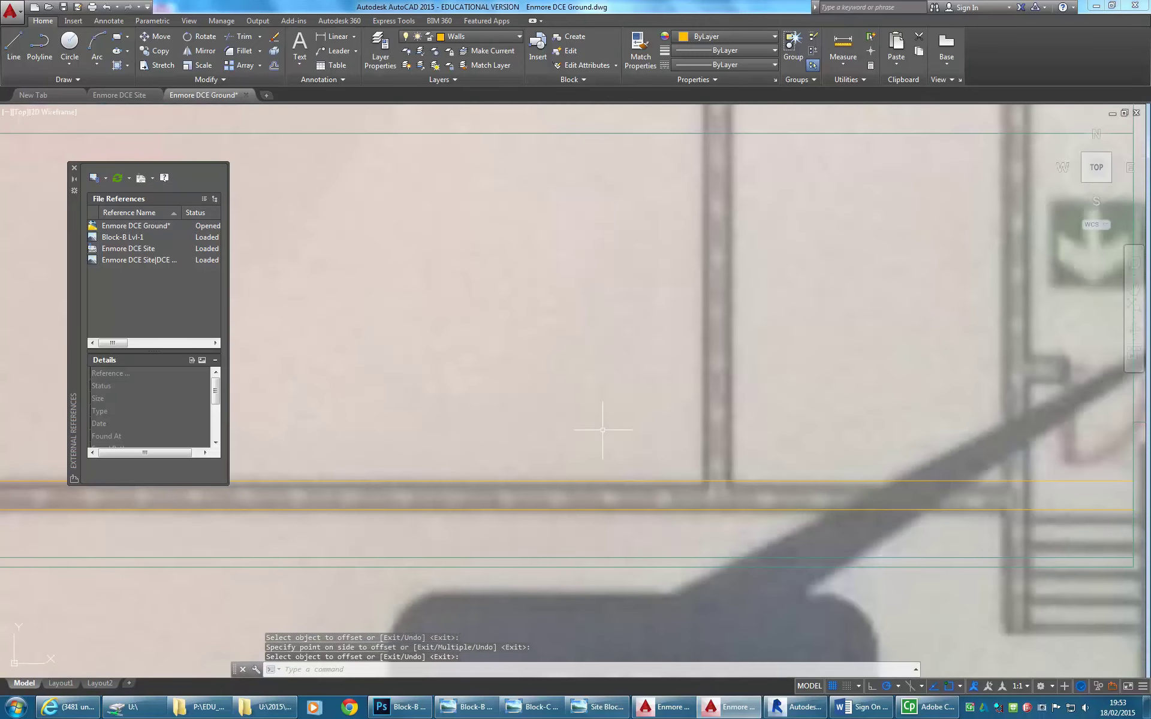
{"action": "scroll", "coordinate": [540, 462], "scroll_direction": "down", "scroll_amount": 2}
{"action": "middle_click_drag", "start_coordinate": [539, 462], "coordinate": [531, 477]}
{"action": "scroll", "coordinate": [624, 347], "scroll_direction": "down", "scroll_amount": 3}
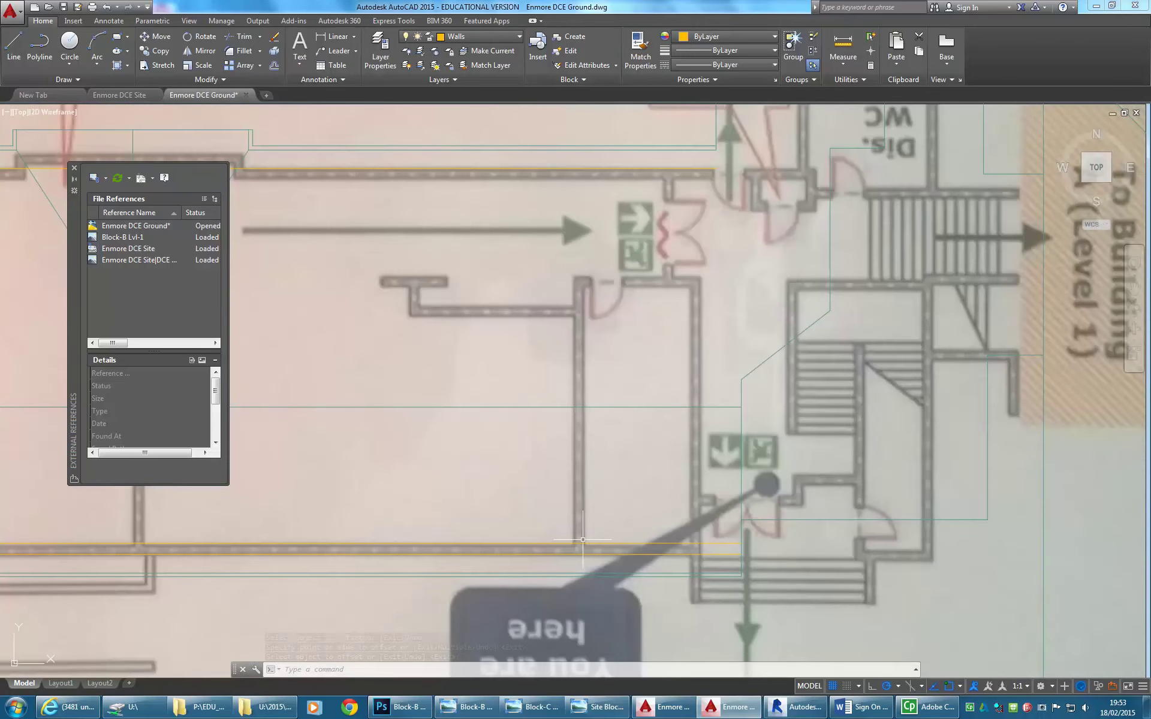
- Draw a vertical line from the wall corner down to the lower wall line
{"action": "left_click", "coordinate": [13, 45]}
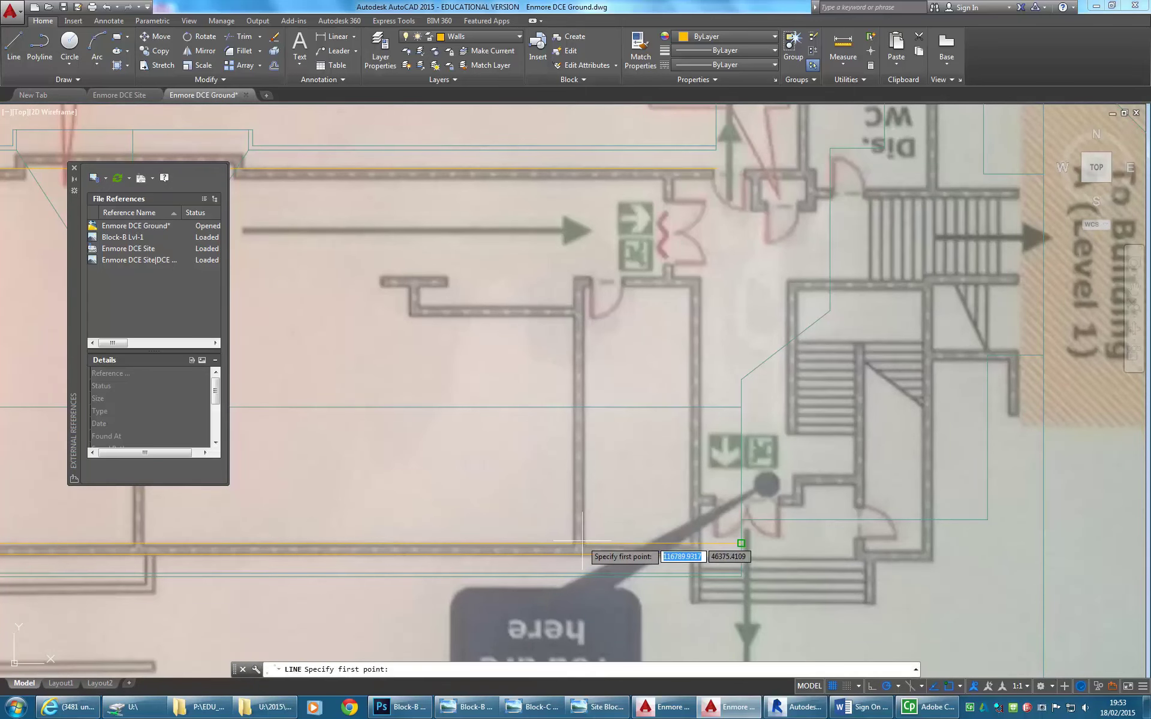
{"action": "scroll", "coordinate": [583, 281], "scroll_direction": "up", "scroll_amount": 4}
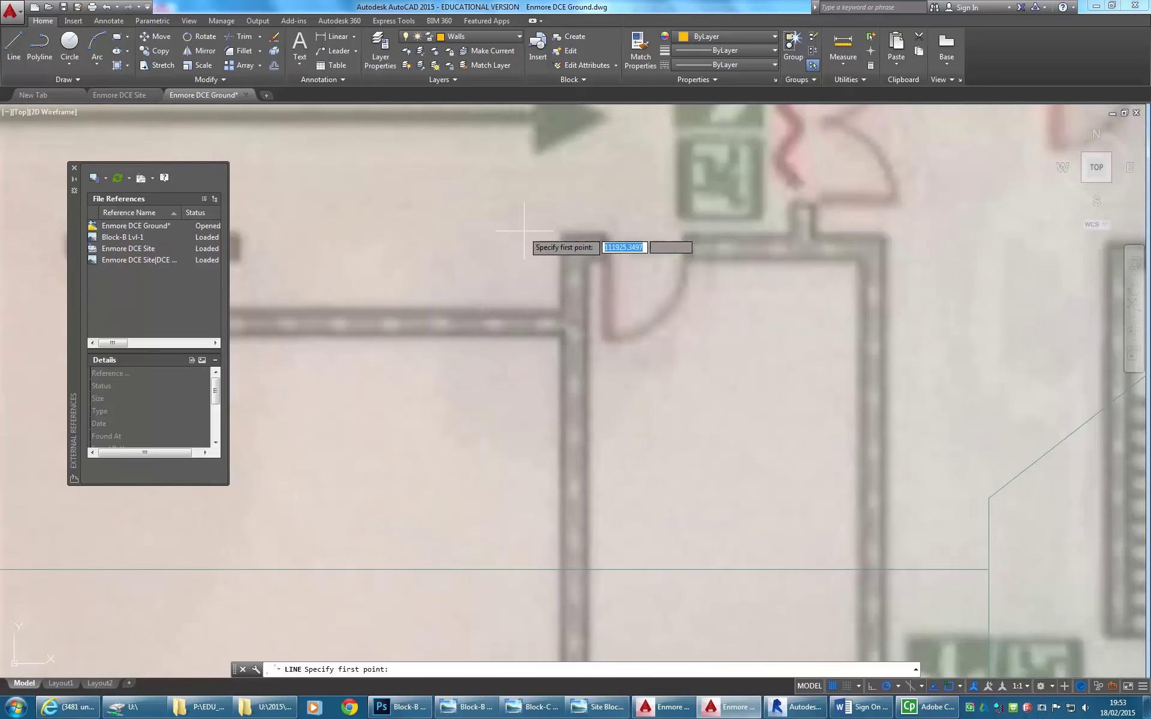
{"action": "left_click", "coordinate": [563, 235]}
{"action": "scroll", "coordinate": [563, 330], "scroll_direction": "down", "scroll_amount": 5}
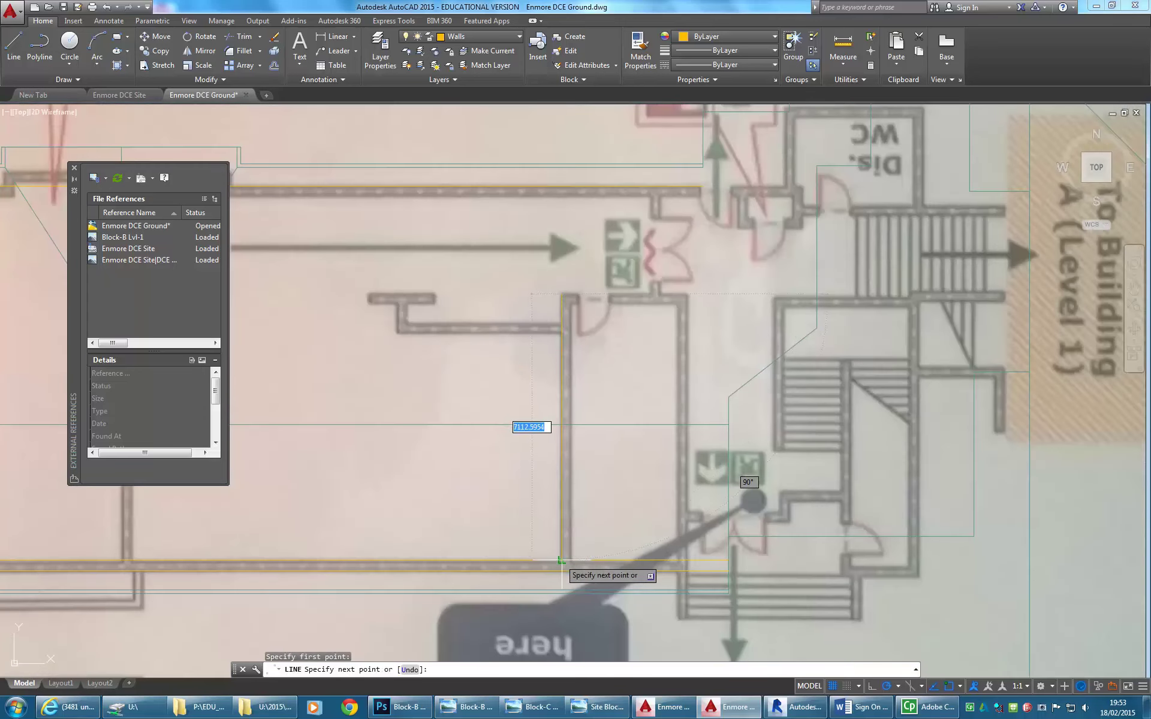
{"action": "left_click", "coordinate": [562, 560]}
{"action": "right_click", "coordinate": [516, 499]}
{"action": "left_click", "coordinate": [600, 510]}
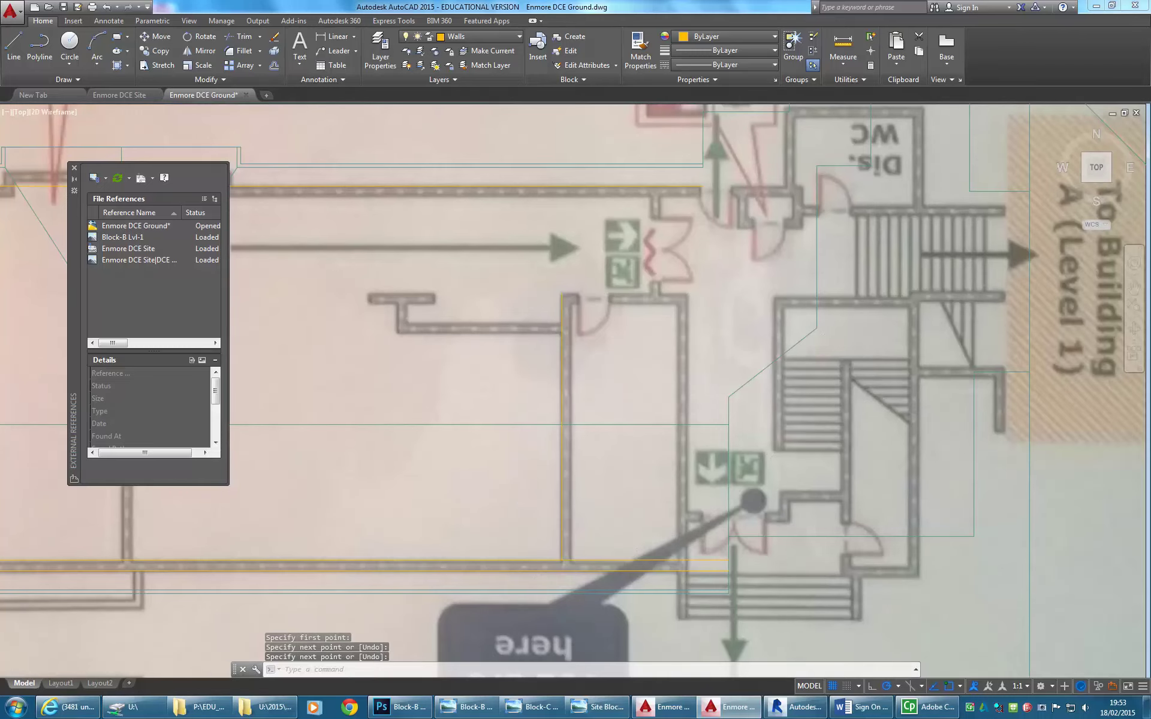
{"action": "scroll", "coordinate": [592, 494], "scroll_direction": "up", "scroll_amount": 2}
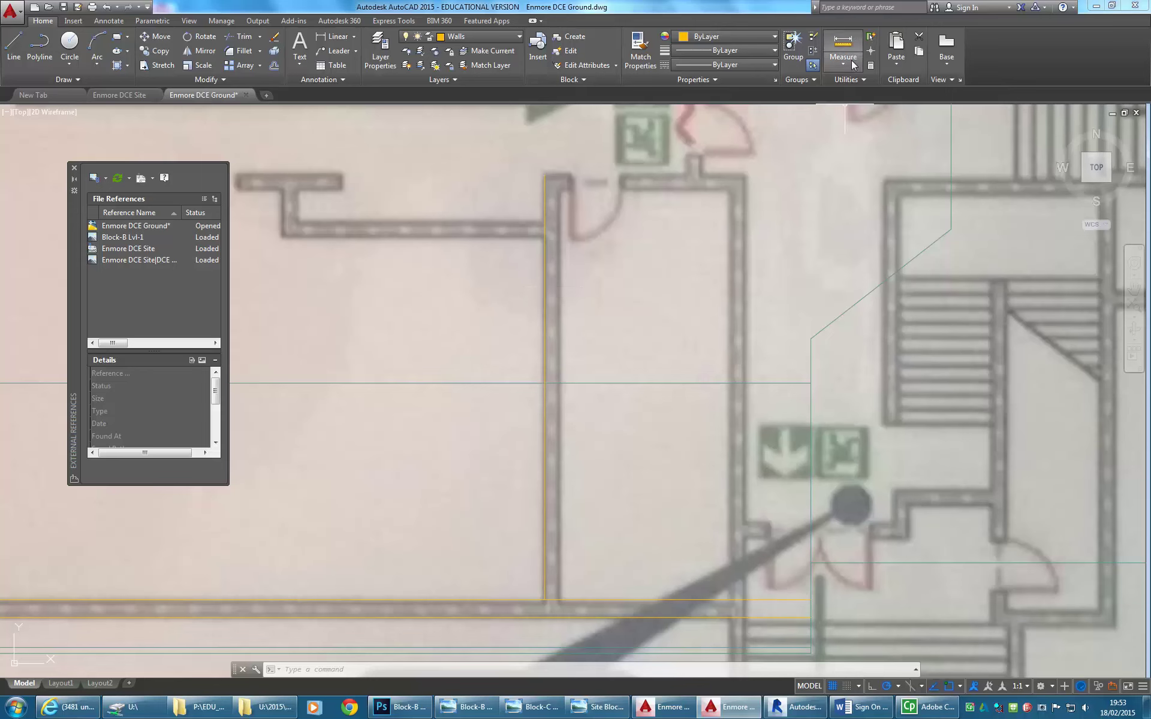
- Measure the 274.4526 distance at the wall top beside the new vertical line
{"action": "left_click", "coordinate": [842, 43]}
{"action": "left_click", "coordinate": [544, 182]}
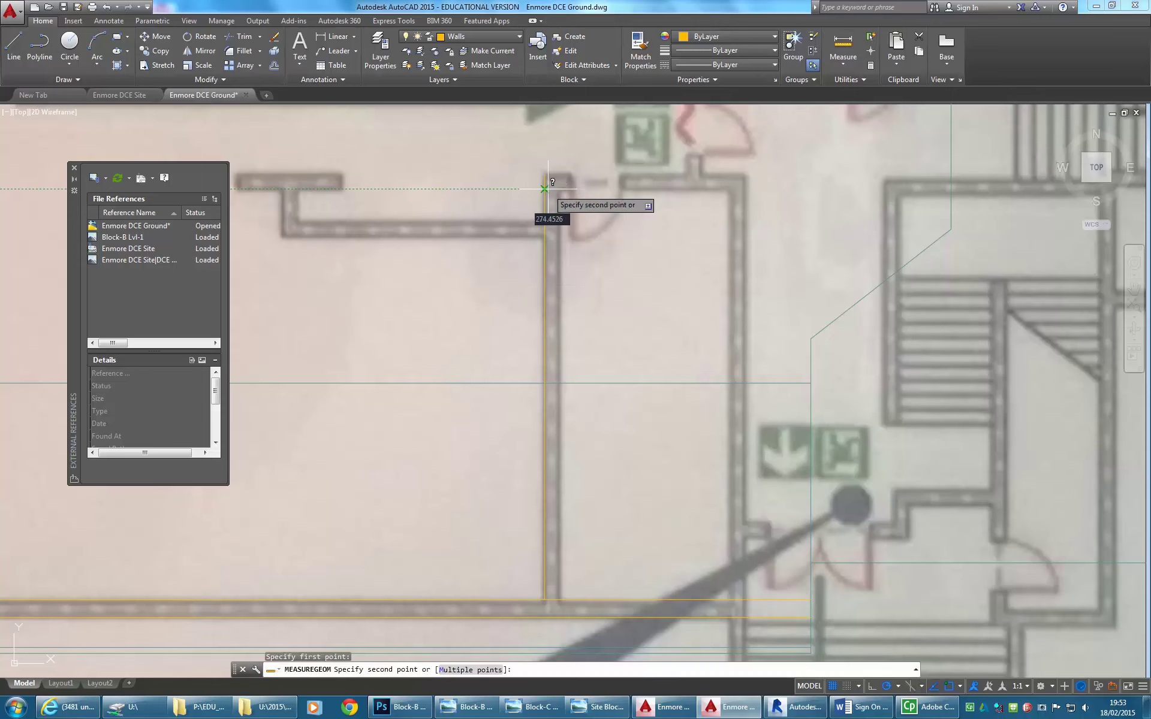
{"action": "left_click", "coordinate": [544, 190]}
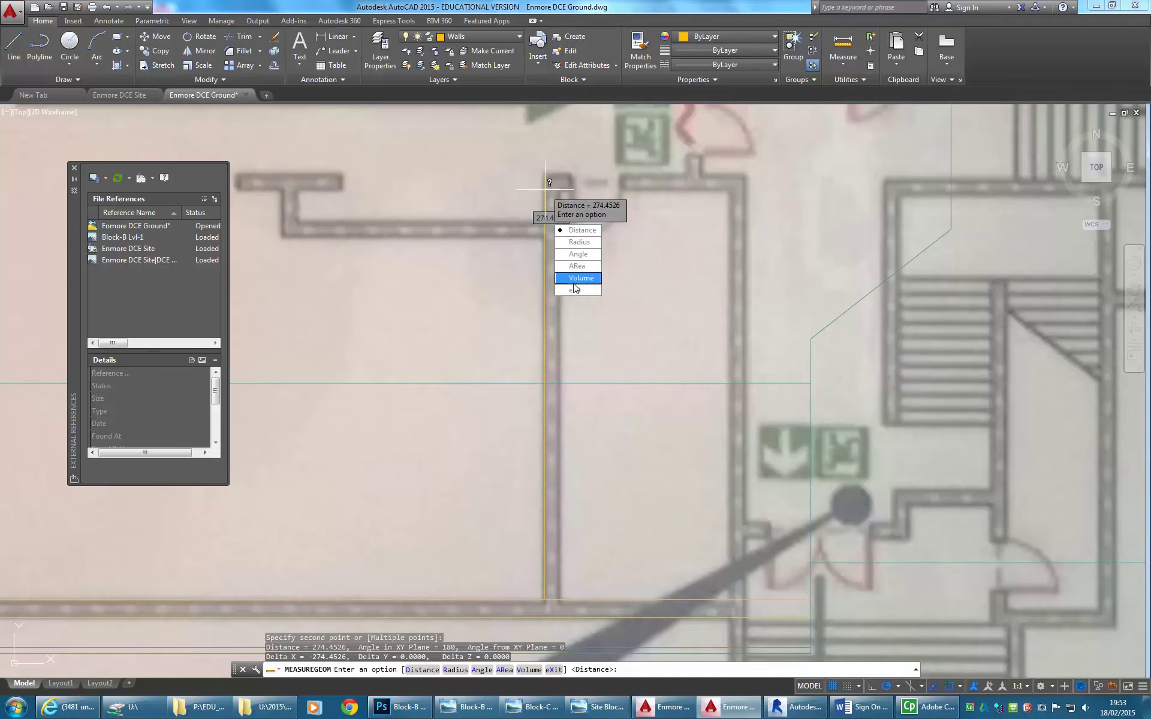
{"action": "left_click", "coordinate": [575, 290]}
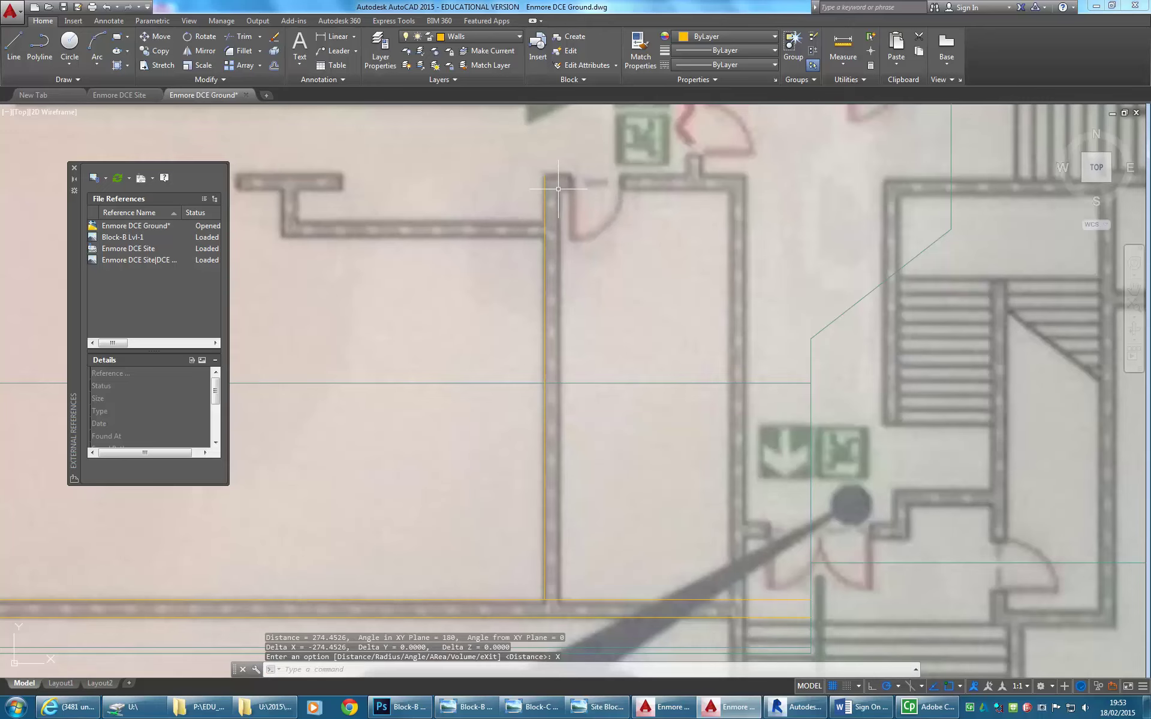
{"action": "scroll", "coordinate": [558, 188], "scroll_direction": "down", "scroll_amount": 2}
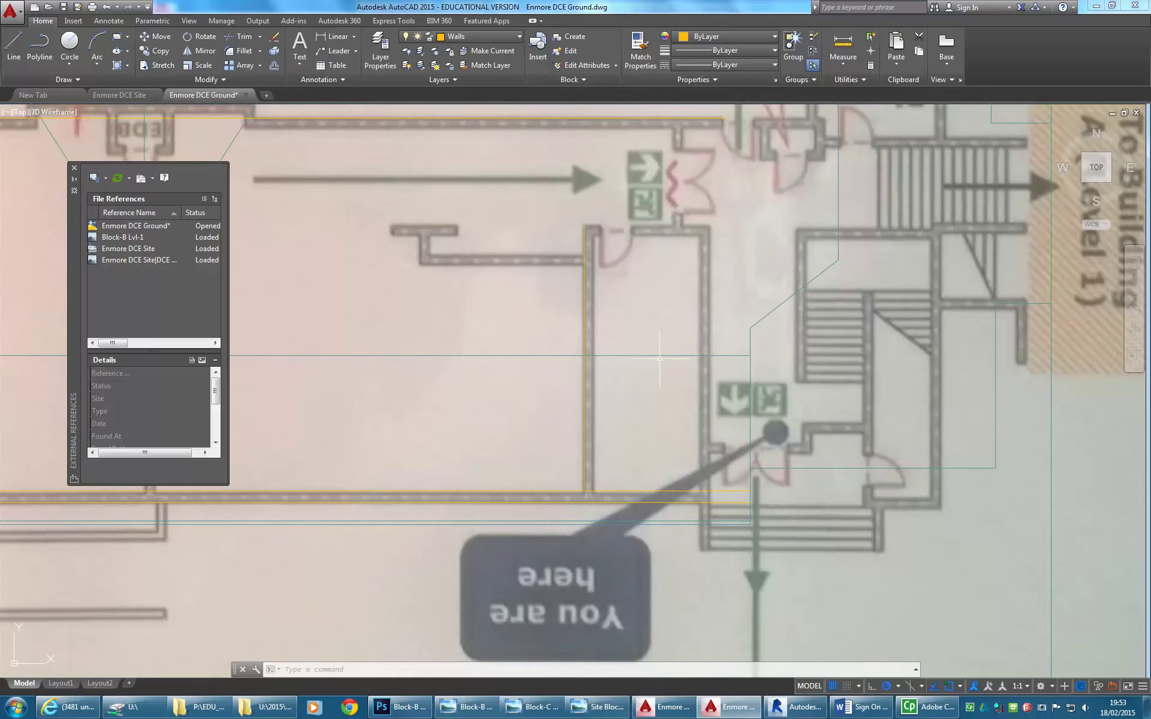
{"action": "middle_click_drag", "start_coordinate": [660, 359], "coordinate": [620, 386]}
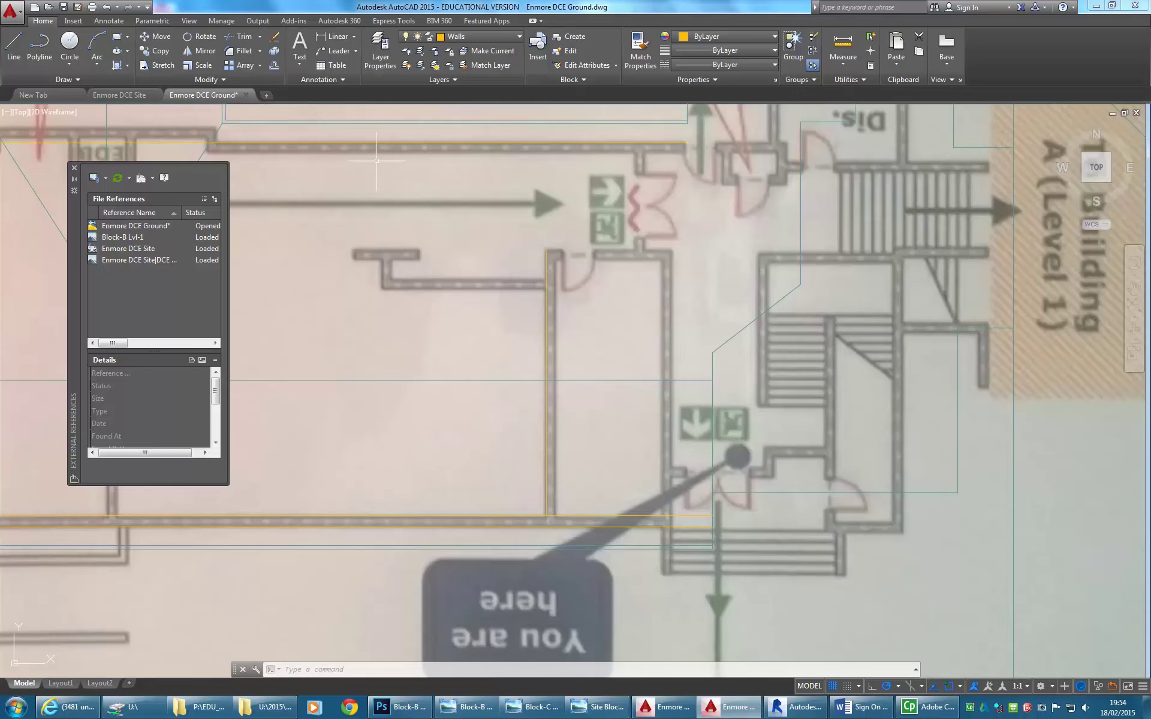
- Offset the vertical wall line 250 to the right
{"action": "left_click", "coordinate": [274, 65]}
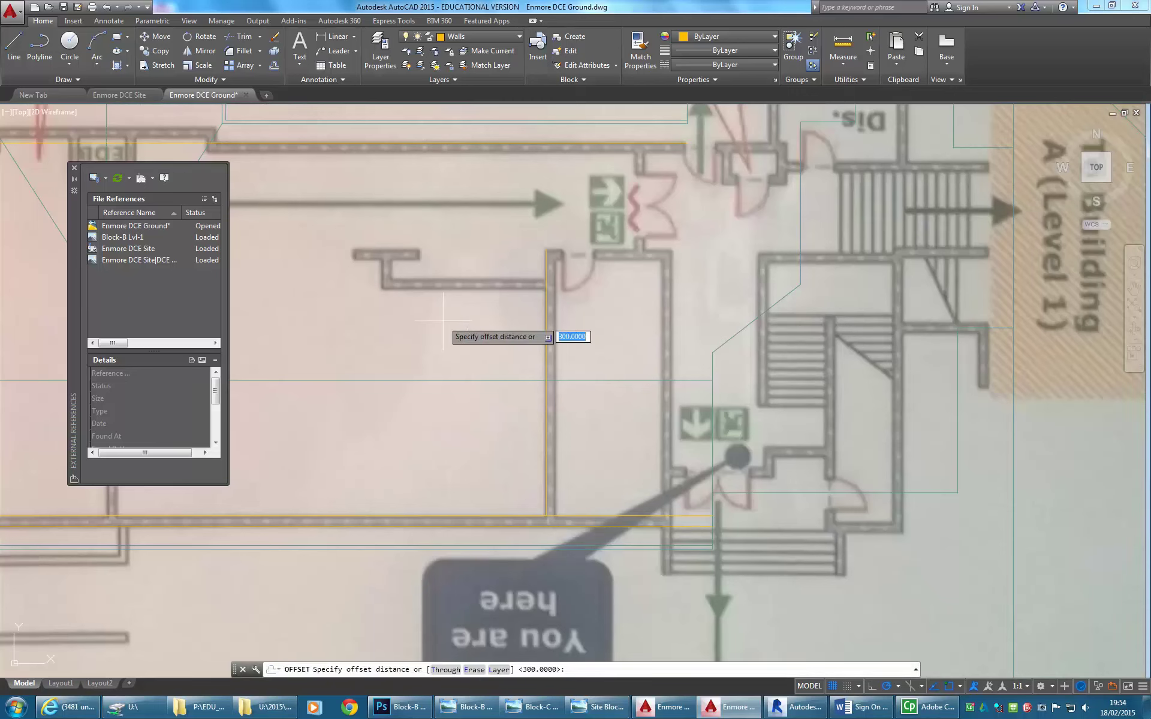
{"action": "key", "text": "Return"}
{"action": "left_click", "coordinate": [546, 347]}
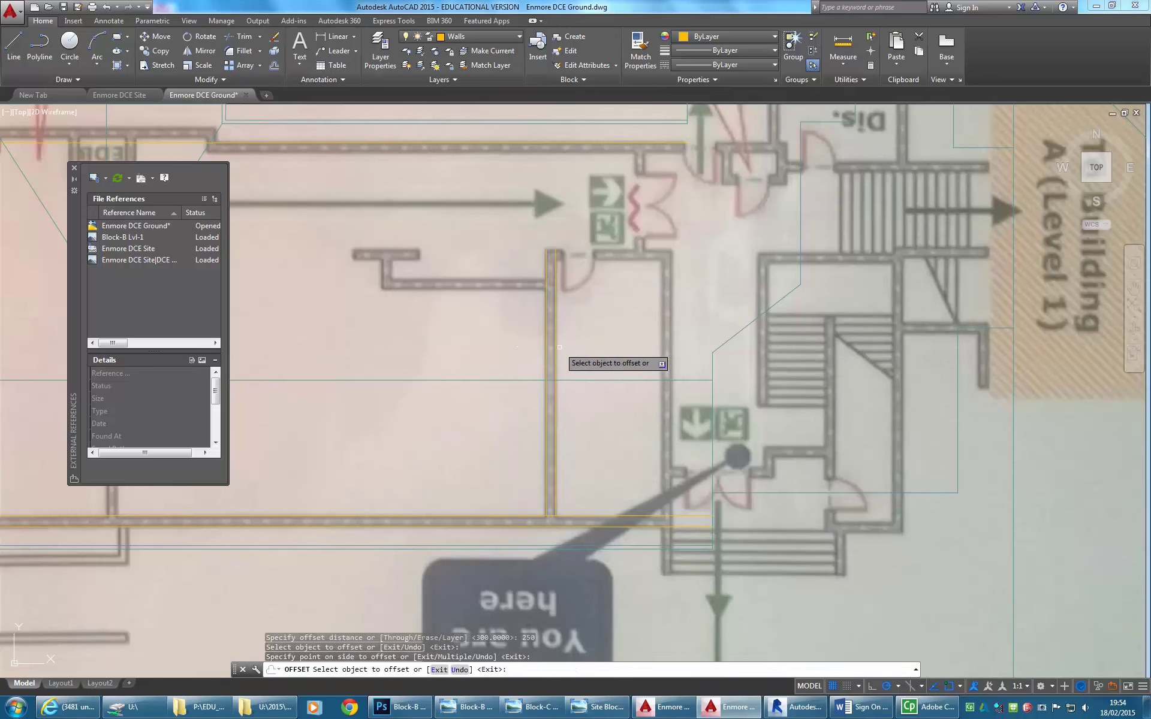
{"action": "left_click", "coordinate": [575, 258]}
{"action": "key", "text": "Return"}
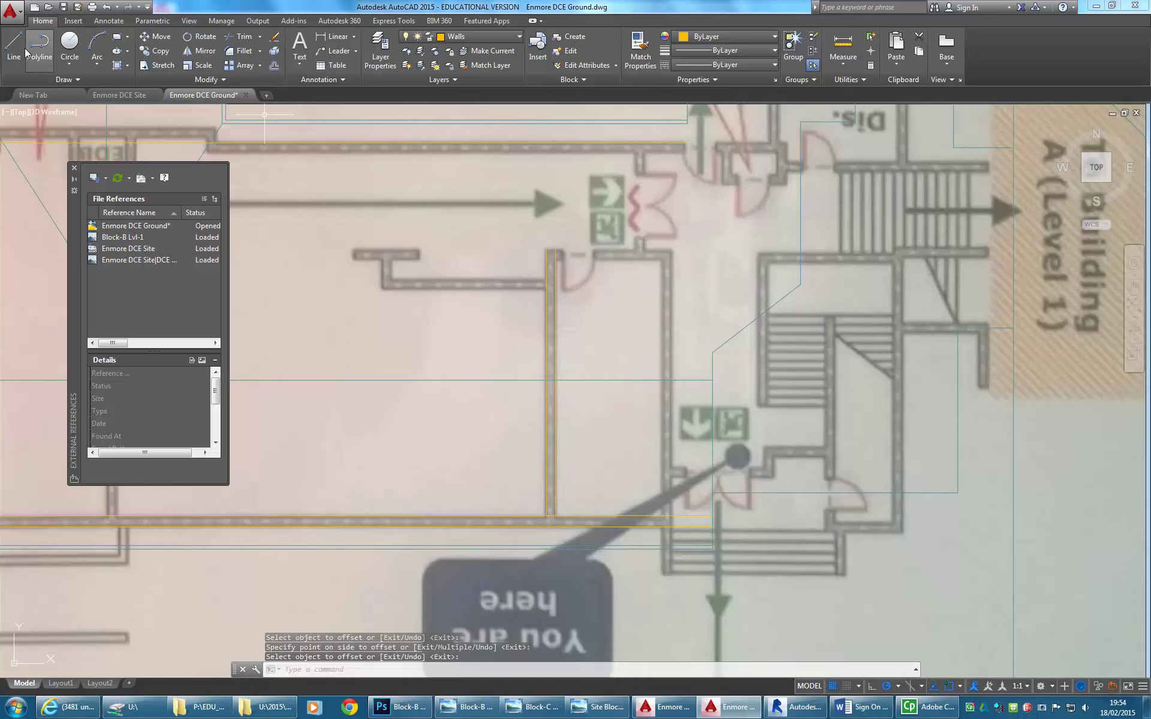
- Draw a line across the wall top and up to the upper wall
{"action": "left_click", "coordinate": [14, 45]}
{"action": "scroll", "coordinate": [529, 252], "scroll_direction": "up", "scroll_amount": 7}
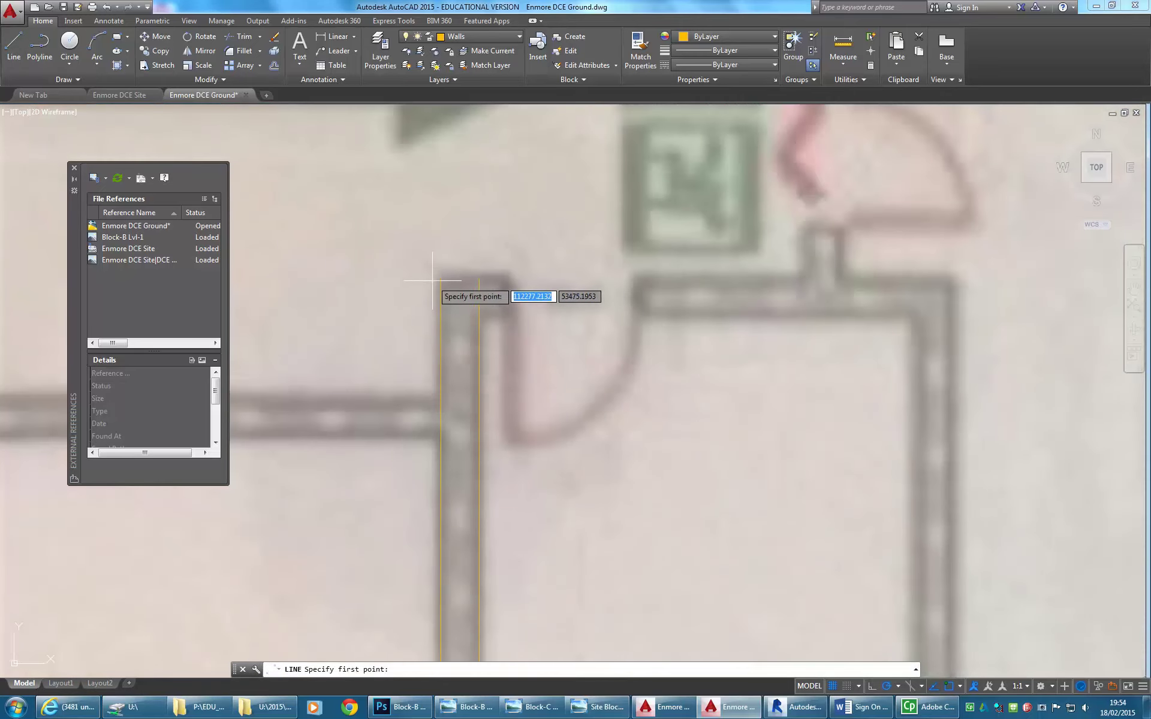
{"action": "left_click", "coordinate": [440, 279]}
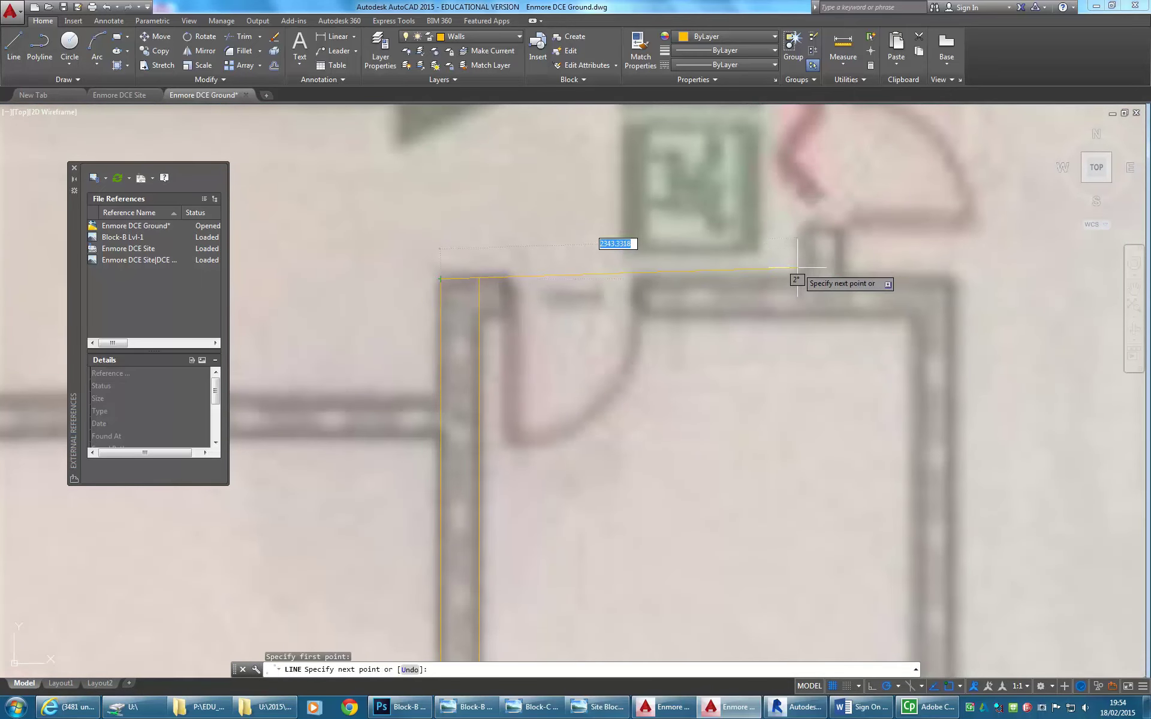
{"action": "left_click", "coordinate": [819, 279]}
{"action": "scroll", "coordinate": [797, 259], "scroll_direction": "down", "scroll_amount": 2}
{"action": "middle_click_drag", "start_coordinate": [789, 262], "coordinate": [768, 395]}
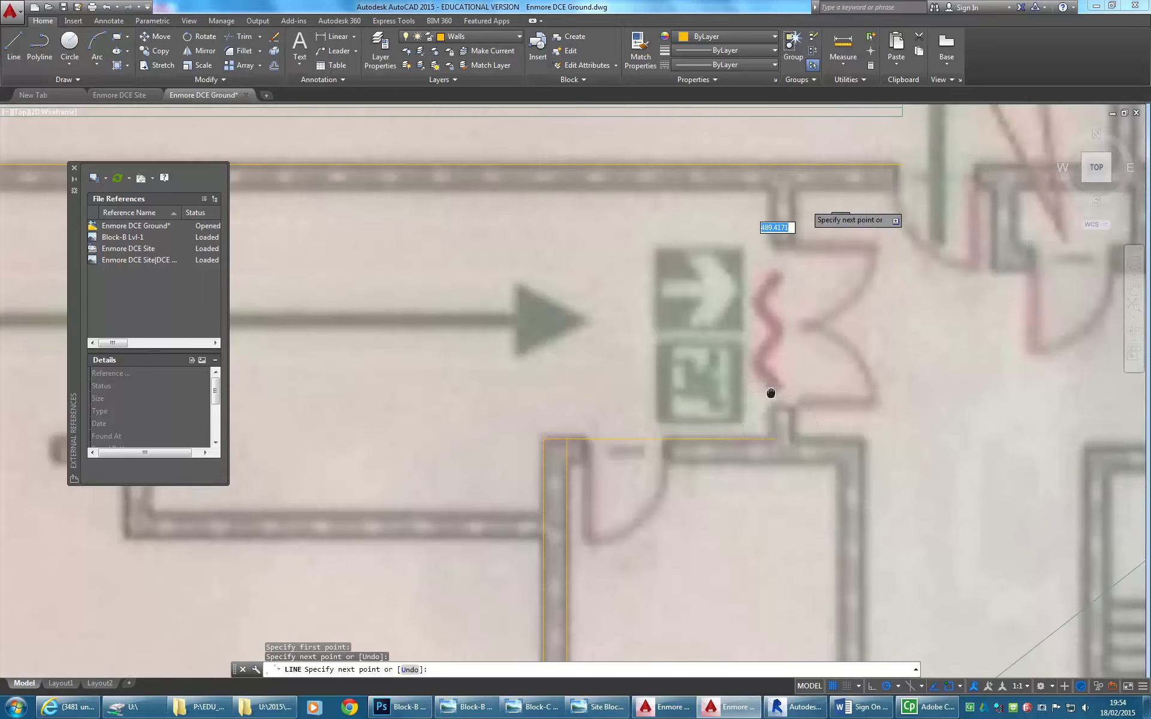
{"action": "left_click", "coordinate": [774, 183]}
{"action": "right_click", "coordinate": [724, 198]}
{"action": "left_click", "coordinate": [743, 206]}
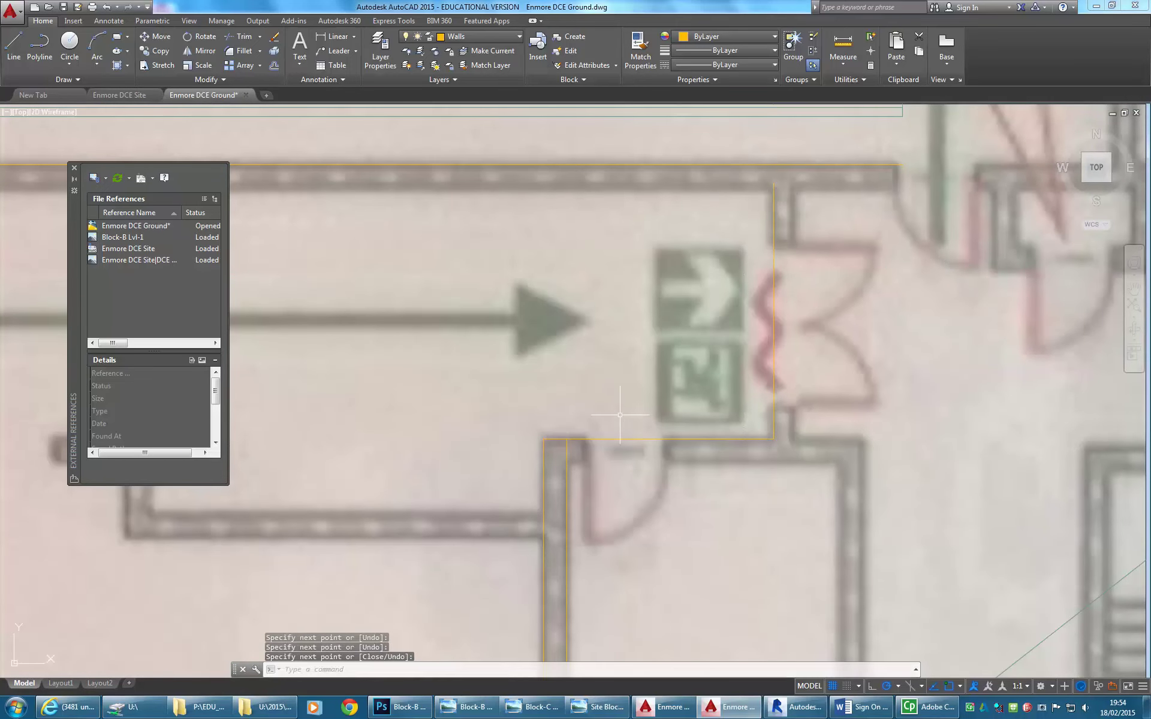
- Offset the wall line 250 downward, zoom out over the plan, and save the drawing
{"action": "type", "text": "o"}
{"action": "key", "text": "Return"}
{"action": "key", "text": "Return"}
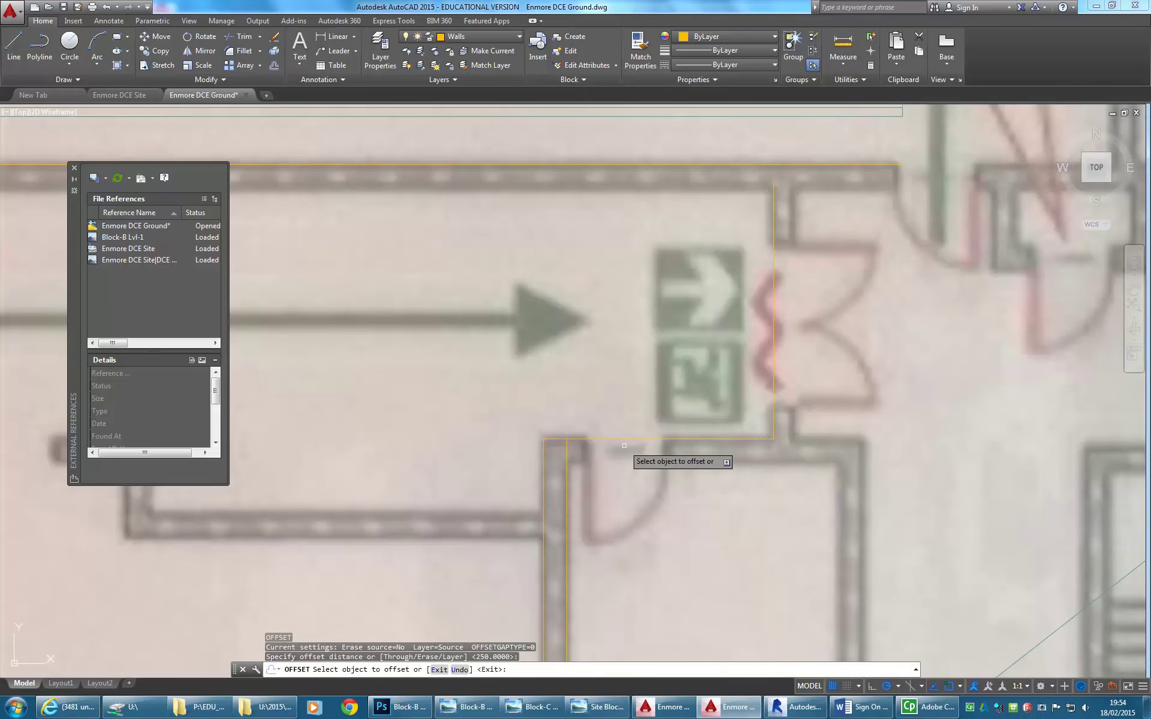
{"action": "left_click", "coordinate": [680, 439]}
{"action": "left_click", "coordinate": [753, 454]}
{"action": "key", "text": "Return"}
{"action": "scroll", "coordinate": [750, 390], "scroll_direction": "down", "scroll_amount": 4}
{"action": "middle_click_drag", "start_coordinate": [699, 363], "coordinate": [773, 347]}
{"action": "scroll", "coordinate": [617, 398], "scroll_direction": "down", "scroll_amount": 2}
{"action": "scroll", "coordinate": [725, 362], "scroll_direction": "up", "scroll_amount": 1}
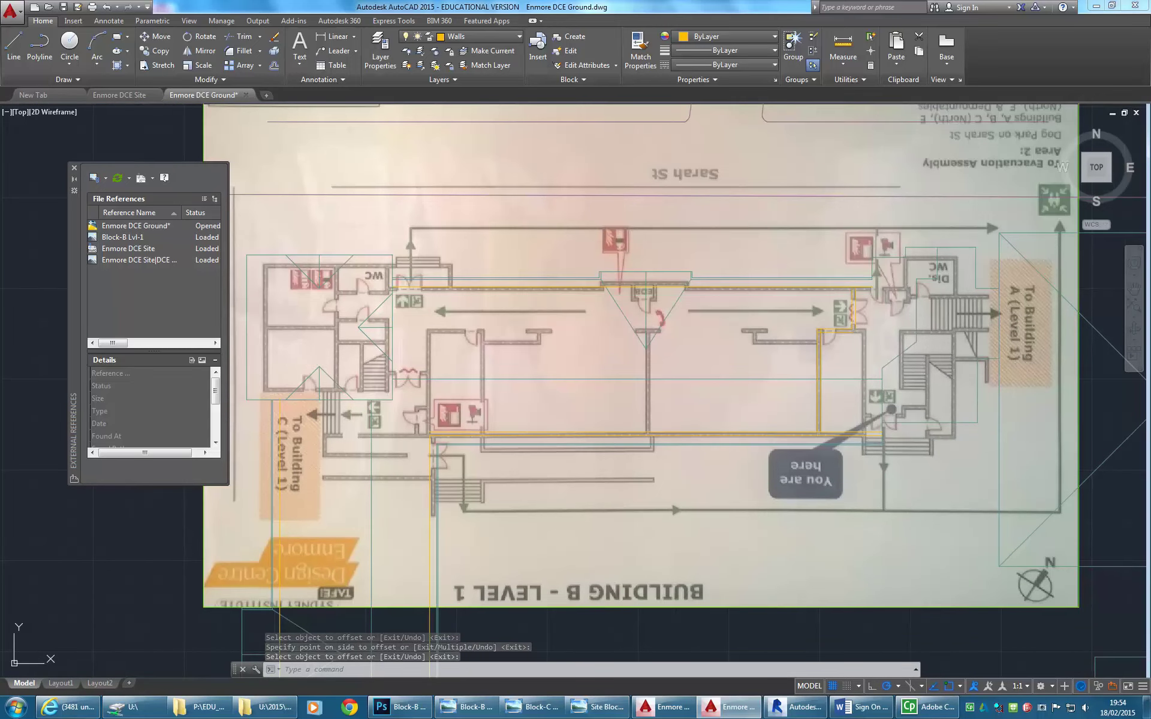
{"action": "middle_click_drag", "start_coordinate": [149, 128], "coordinate": [183, 127]}
{"action": "left_click", "coordinate": [64, 6]}
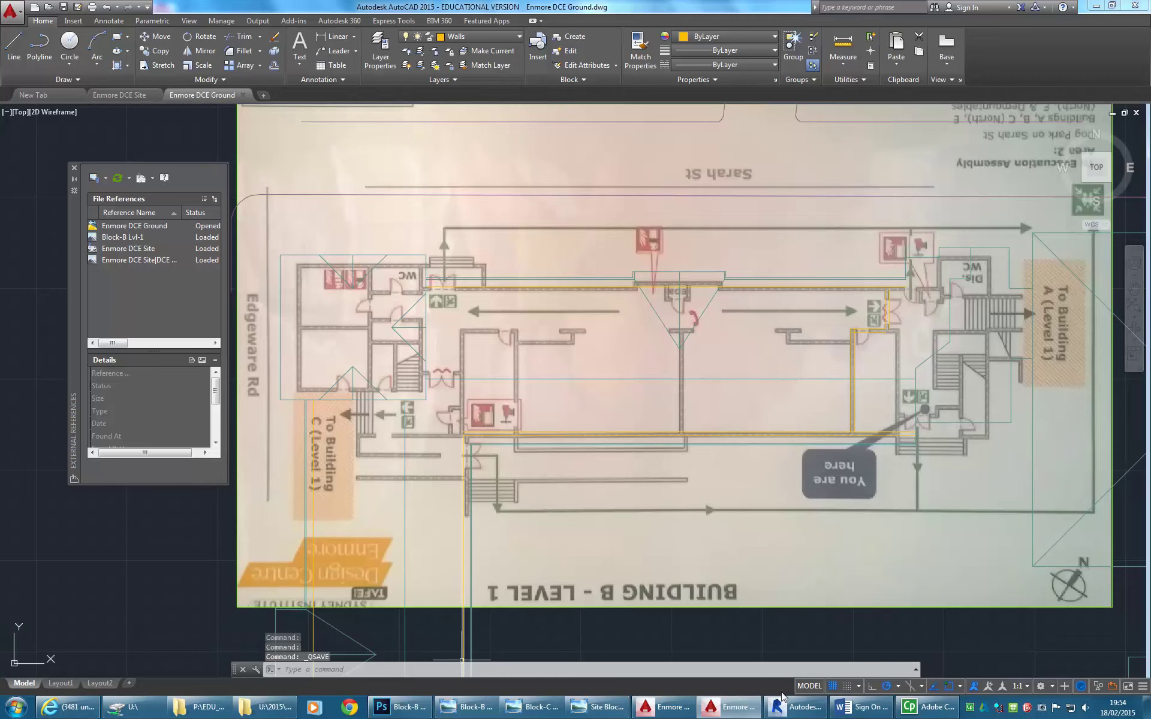